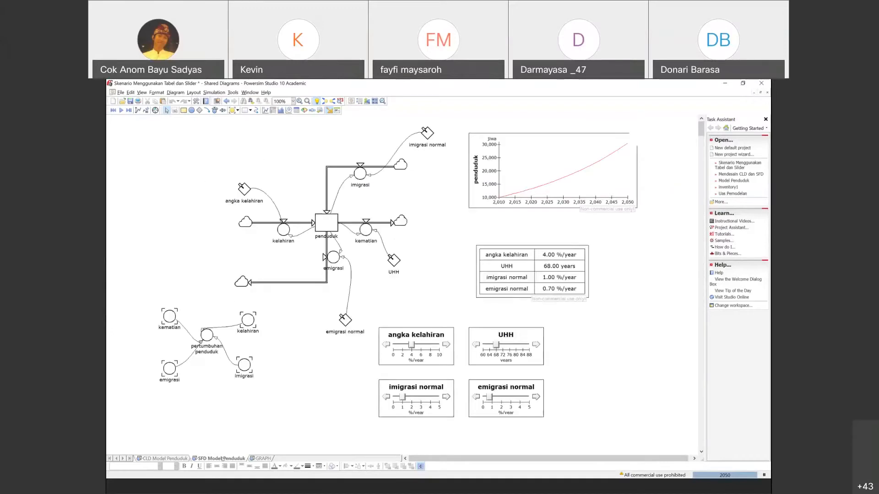
- Insert a new constructor diagram ahead of the GRAPH diagram
click(260, 459)
right_click(258, 462)
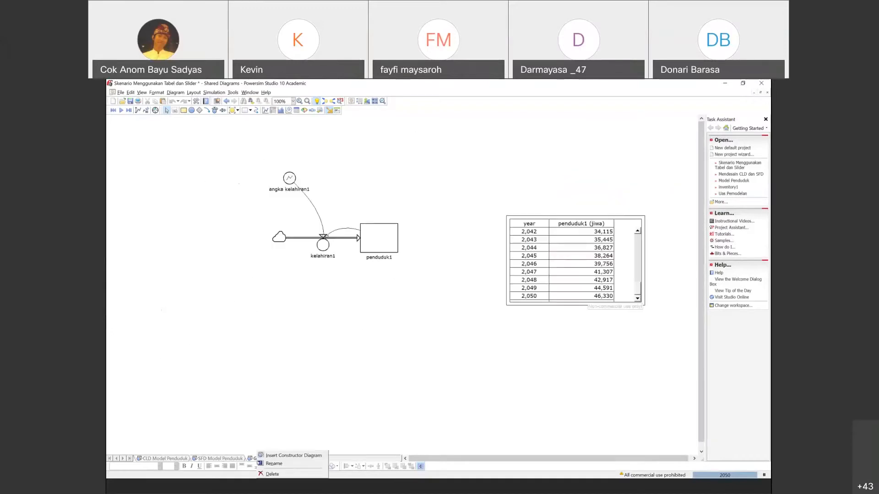
click(269, 456)
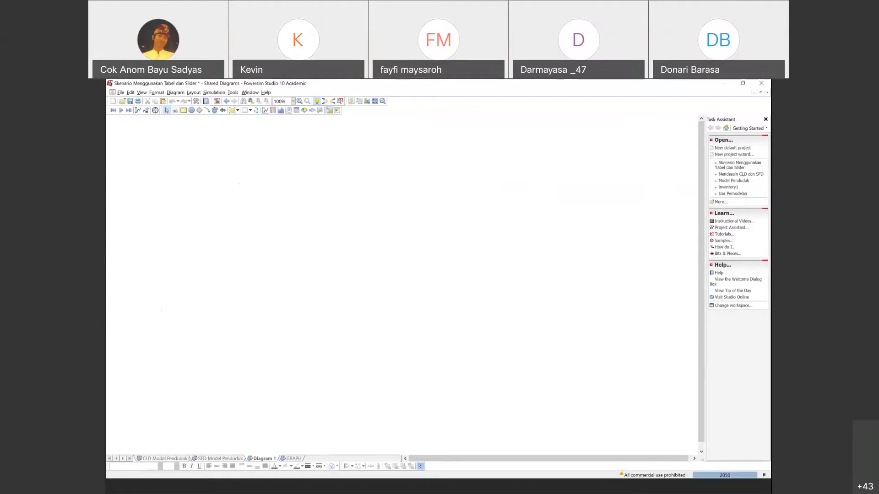
- Examine the stock-and-flow structure in the SFD Model Penduduk diagram and return to Diagram 1
click(190, 459)
drag(175, 134, 361, 219)
right_click(357, 223)
click(271, 276)
click(208, 454)
click(209, 458)
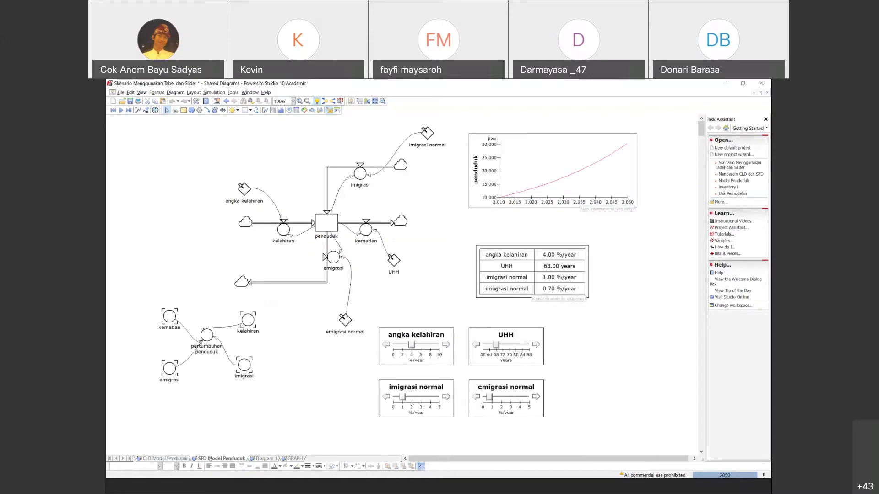
click(262, 459)
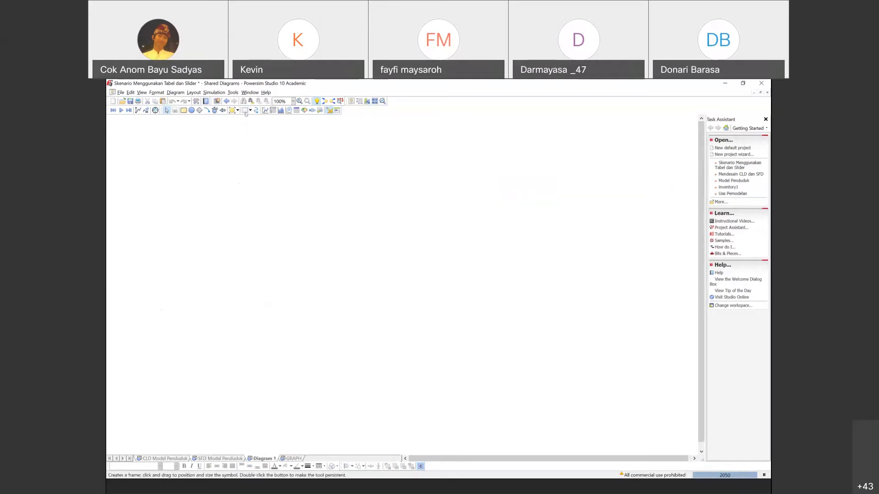
click(245, 112)
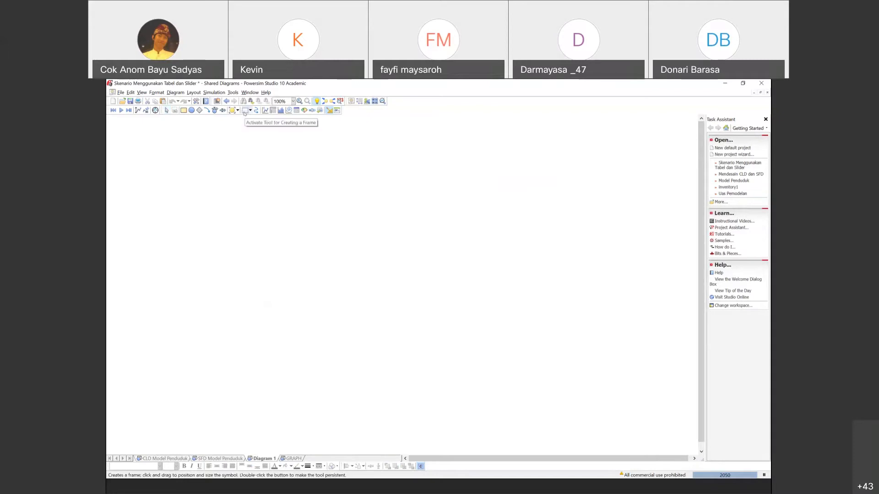
drag(346, 238, 379, 257)
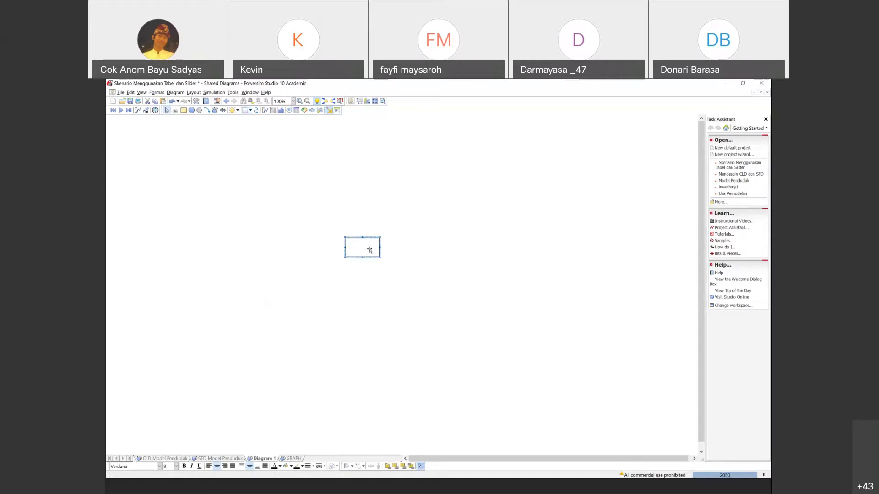
right_click(369, 250)
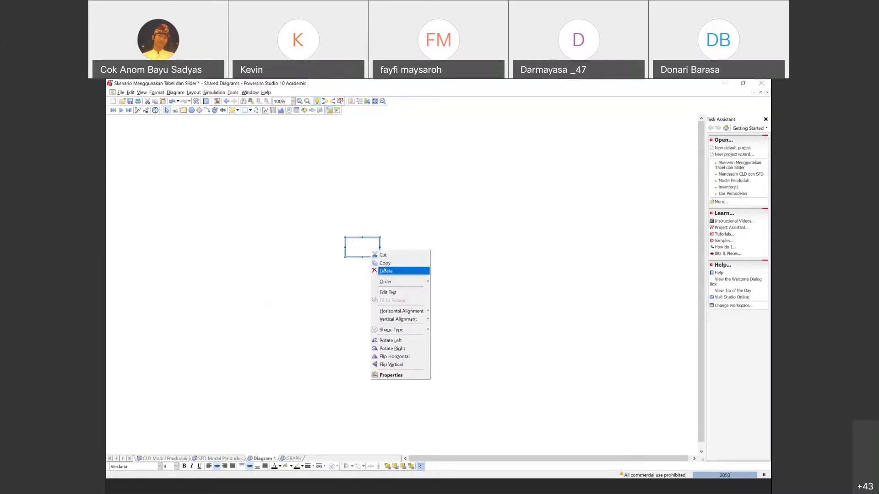
click(385, 271)
- Add a level in the middle of the empty diagram and name it penduduk2
click(183, 110)
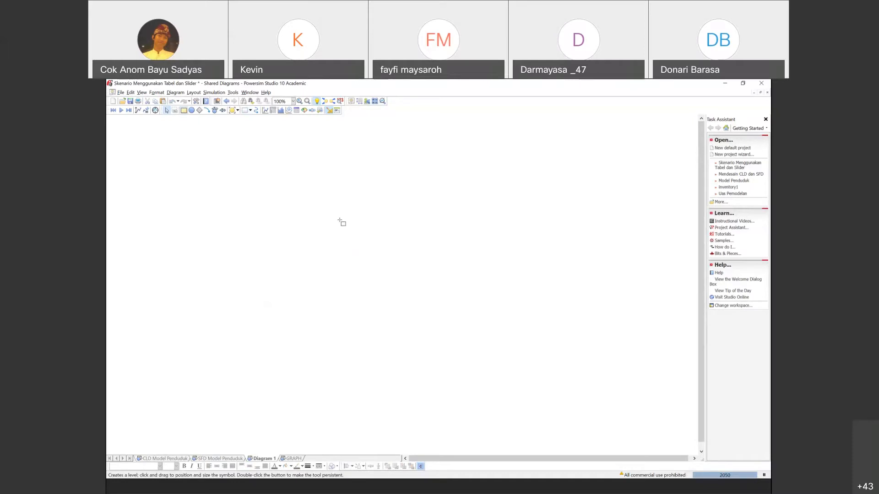
drag(356, 229, 379, 237)
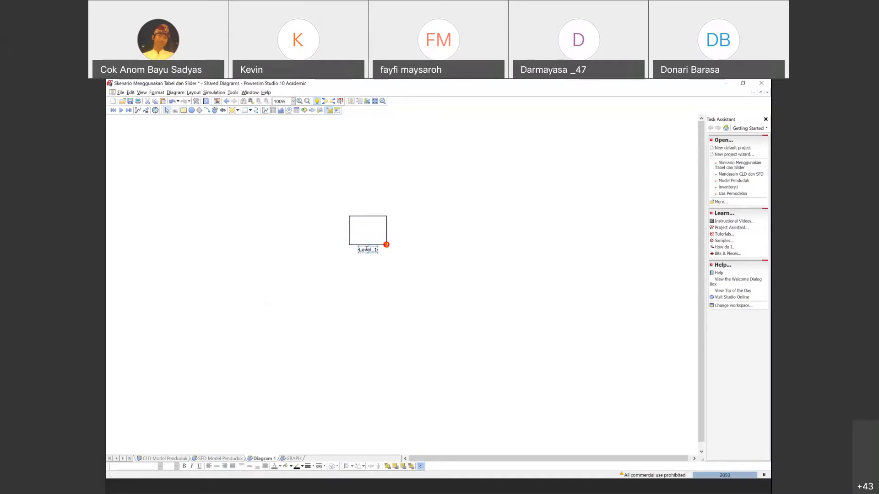
key(BackSpace)
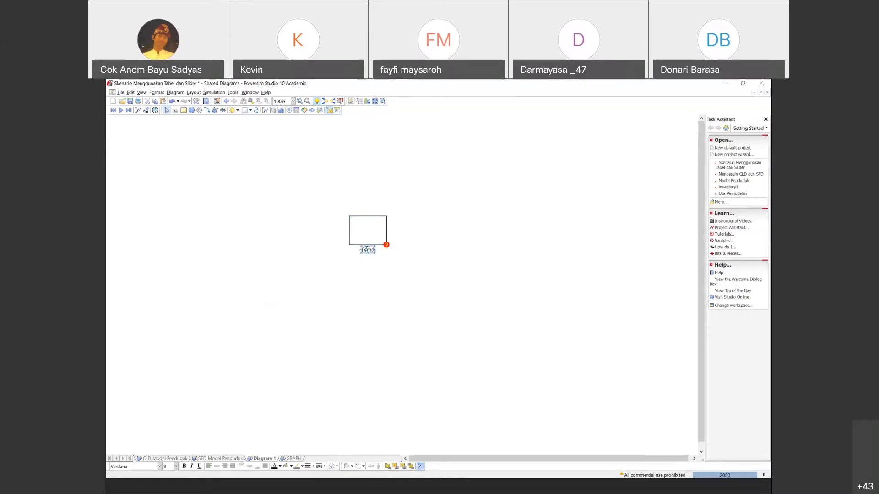
text(pendudu)
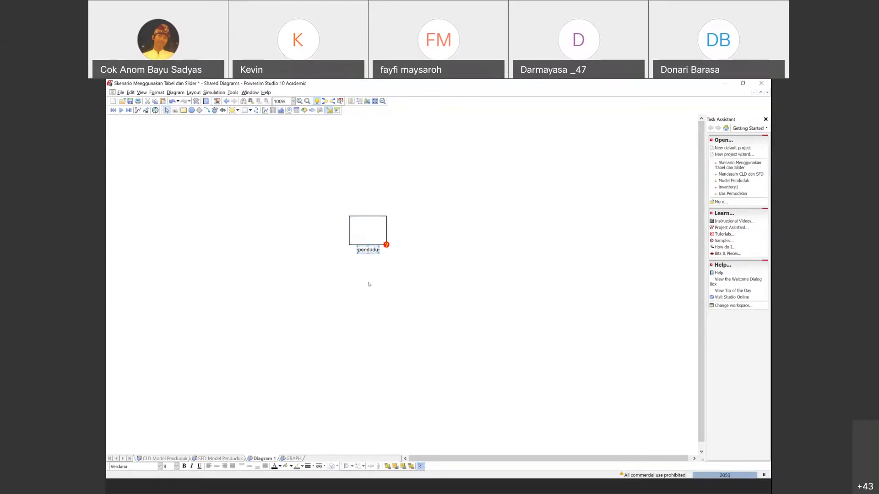
text(k1)
key(Return)
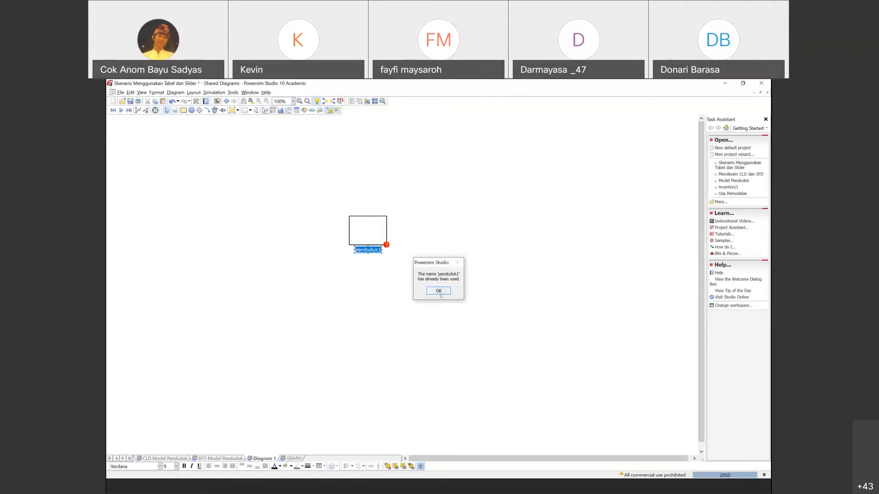
click(438, 293)
key(Return)
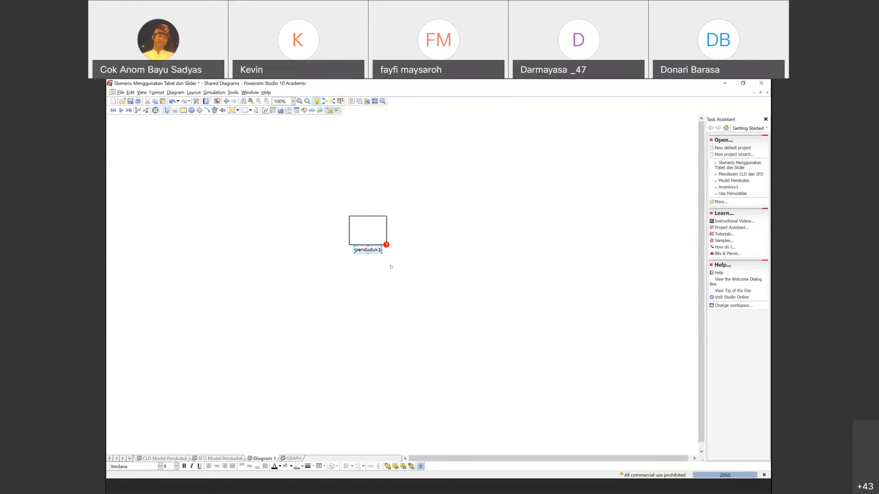
click(392, 267)
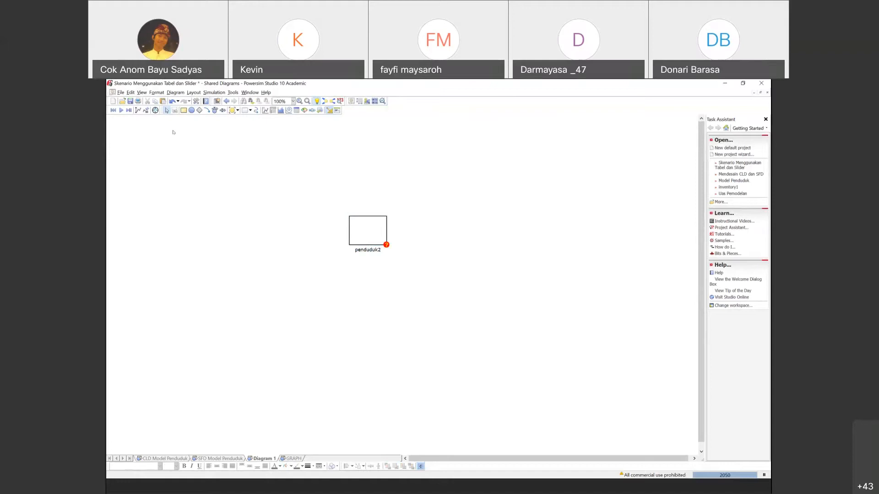
- Draw a horizontal flow with rate into the left side of penduduk2 and another out of its right side
click(215, 110)
drag(310, 231, 370, 231)
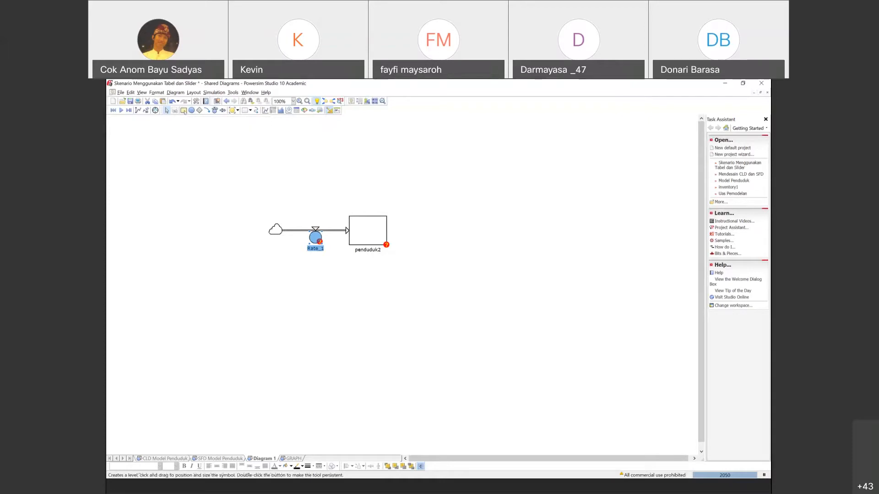
click(216, 112)
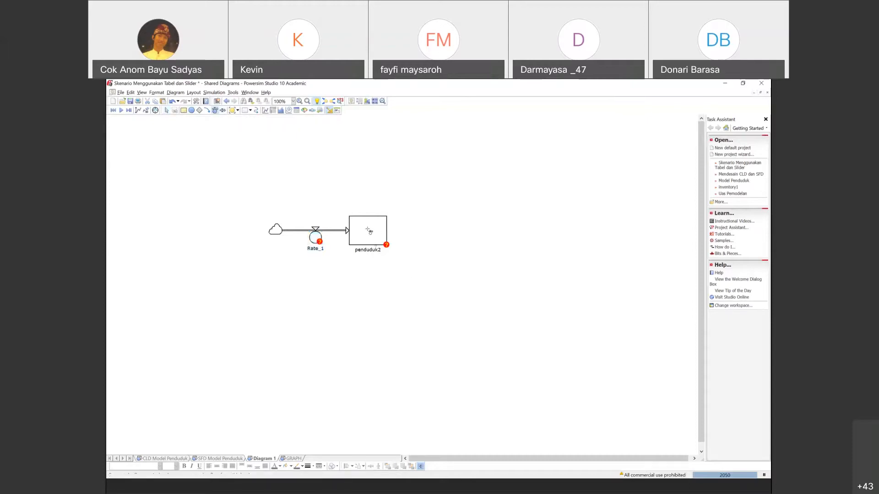
drag(366, 230, 454, 228)
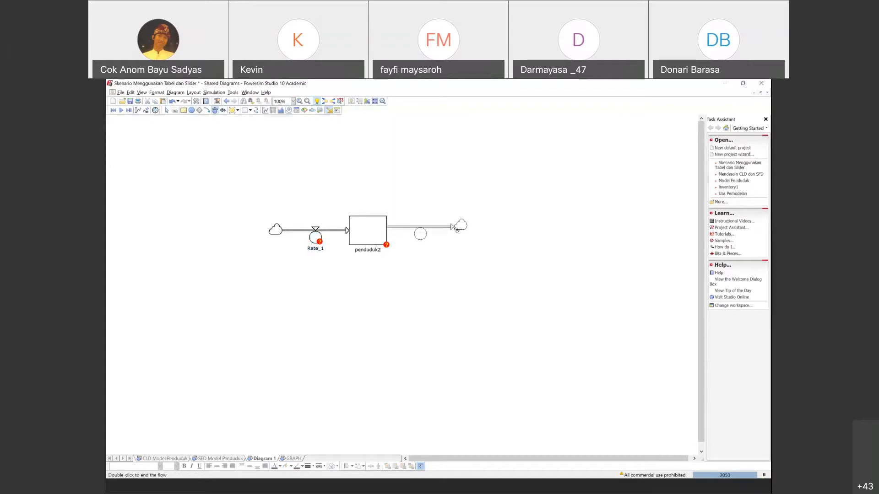
double_click(456, 230)
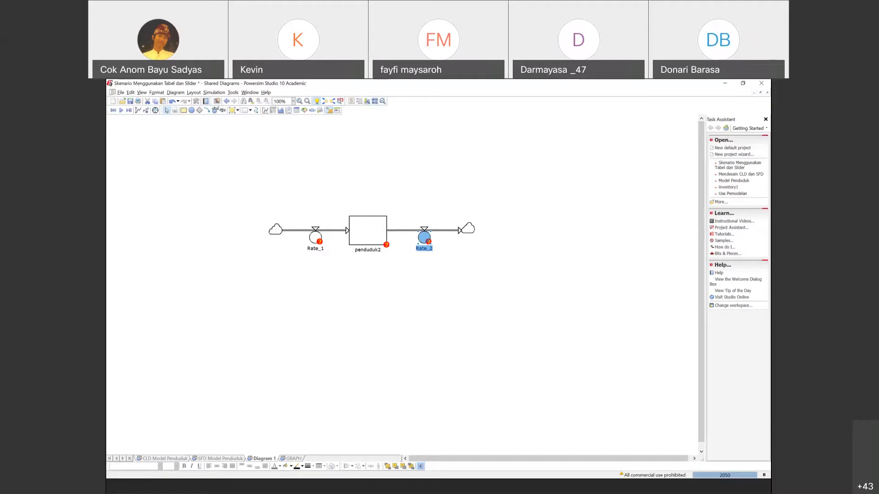
- Add a bent flow with rate entering penduduk2 from the upper left and another leaving it to the upper right
click(207, 110)
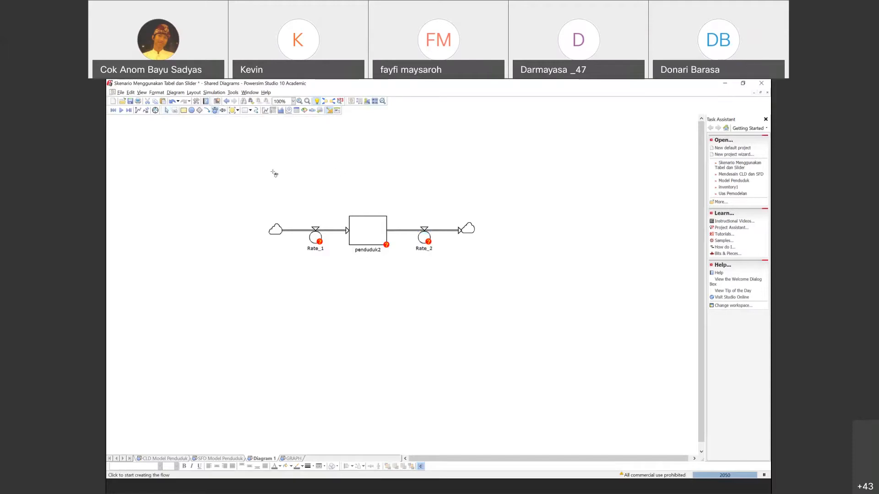
mouse_move(274, 173)
mouse_down()
mouse_move(359, 174)
mouse_move(365, 234)
mouse_up()
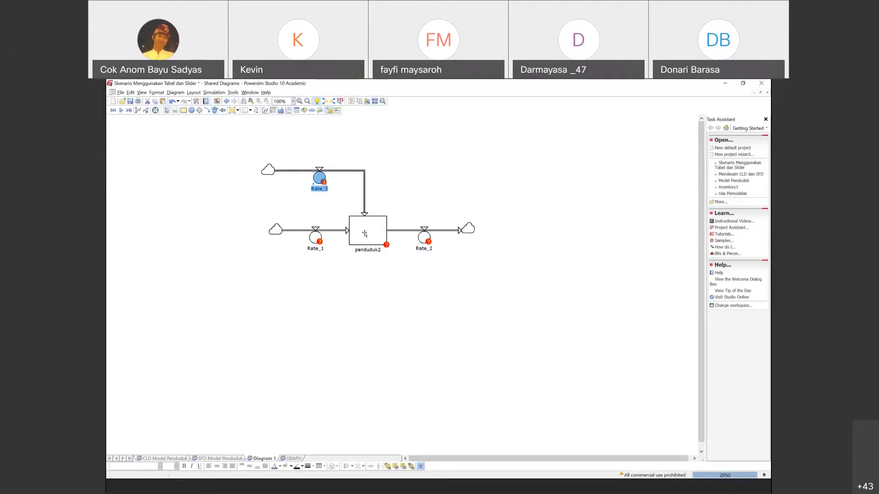
click(214, 111)
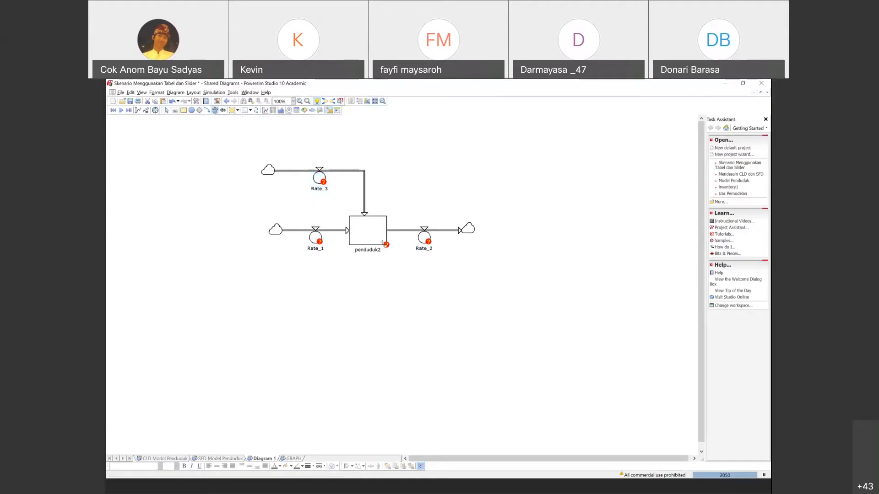
drag(373, 224, 376, 171)
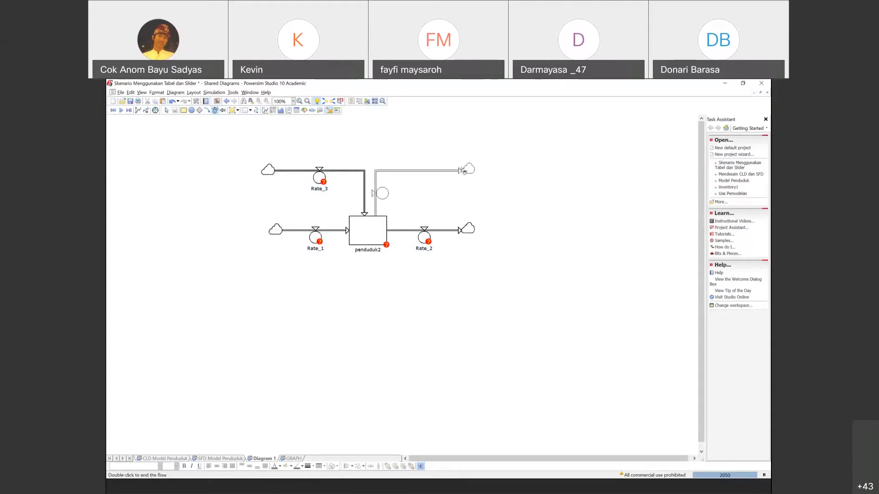
double_click(463, 170)
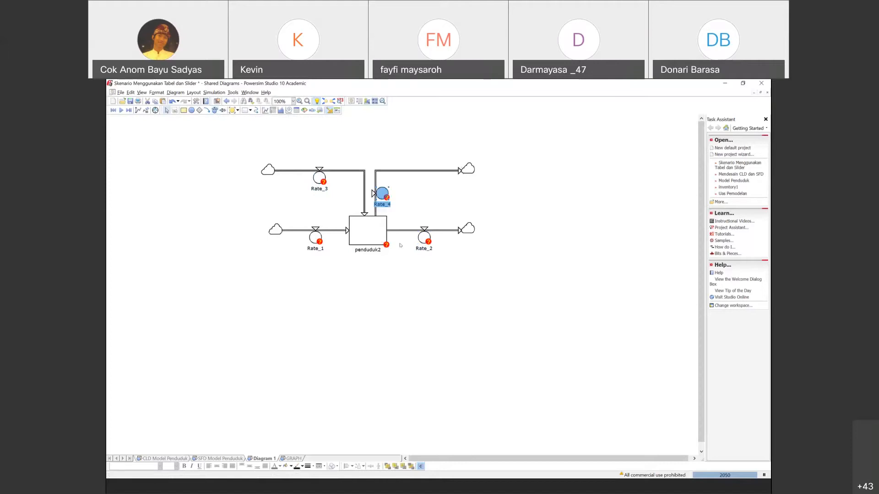
click(399, 245)
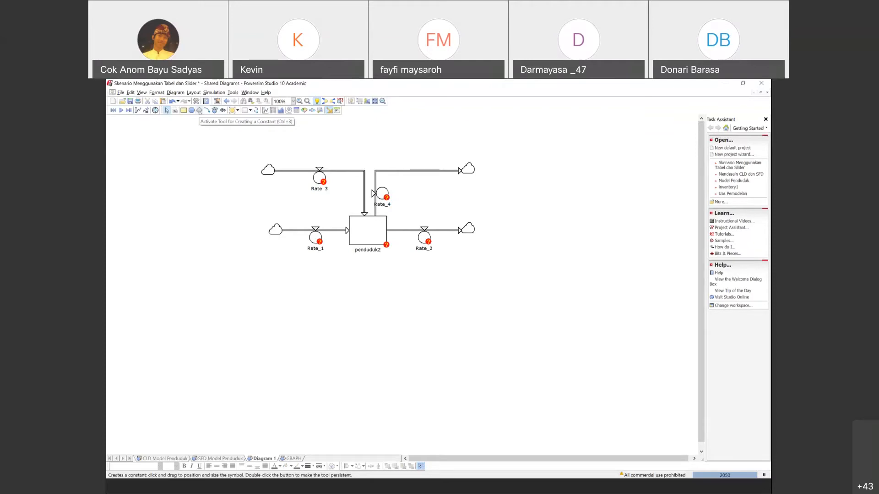
- Place four constants around the flows: above the upper inflow, below the lower inflow, below the lower outflow and below the upper outflow
click(199, 110)
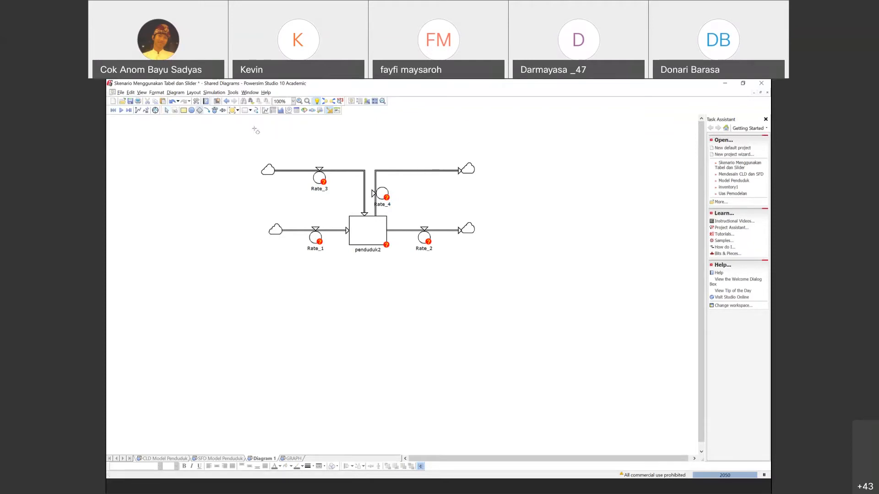
click(253, 129)
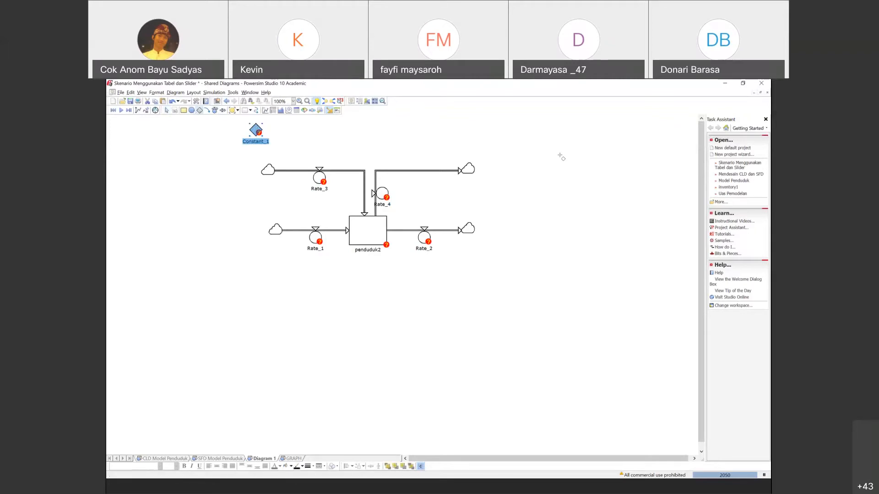
click(270, 264)
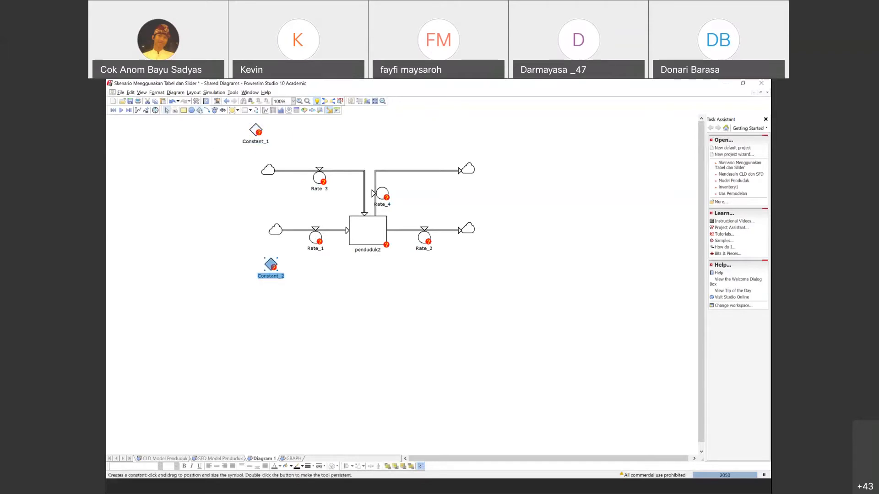
click(464, 272)
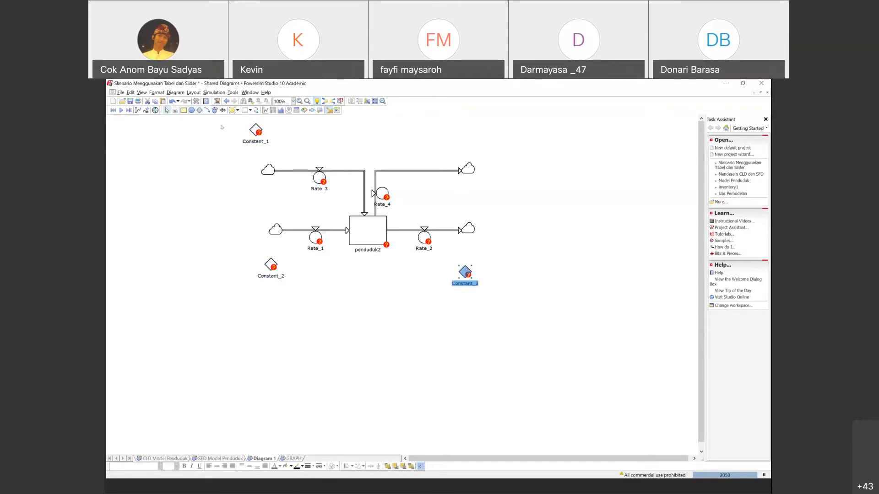
click(199, 111)
key(Escape)
click(472, 193)
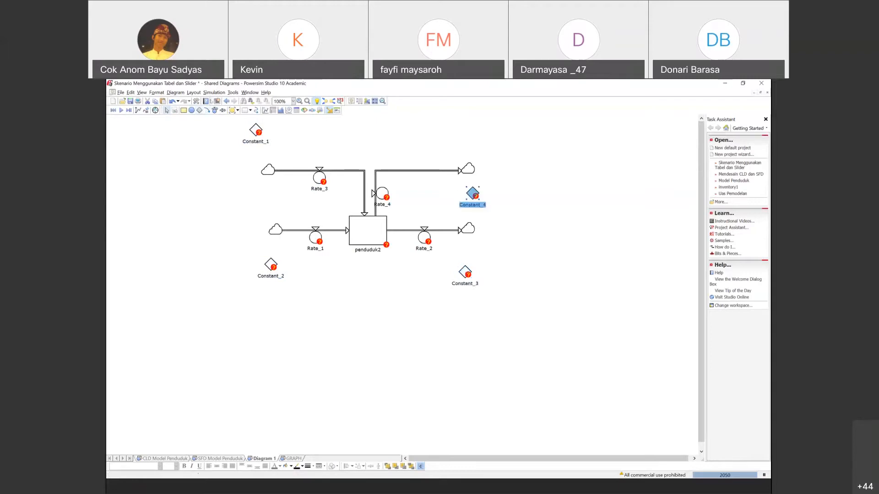
click(352, 188)
key(Escape)
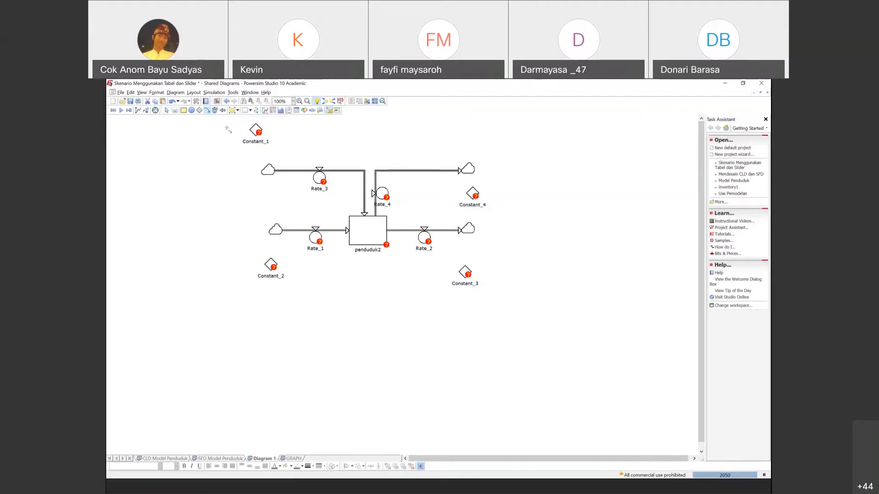
click(167, 110)
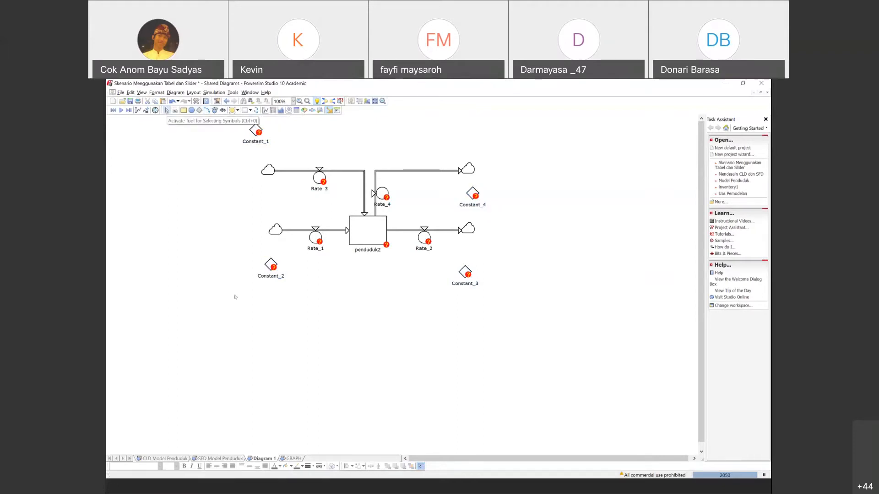
- Rename the rate on the upper inflow to imigrasi2, after checking the variable names in the existing causal loop and stock-flow diagrams
click(166, 458)
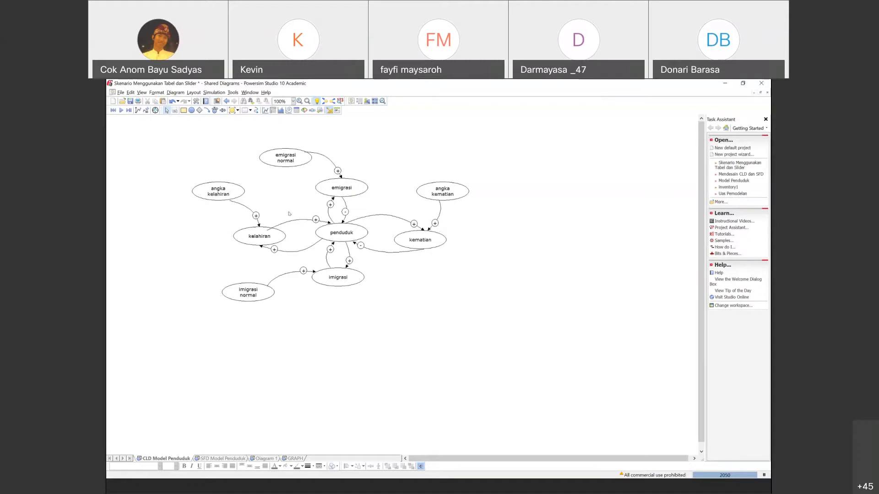
click(217, 458)
click(260, 459)
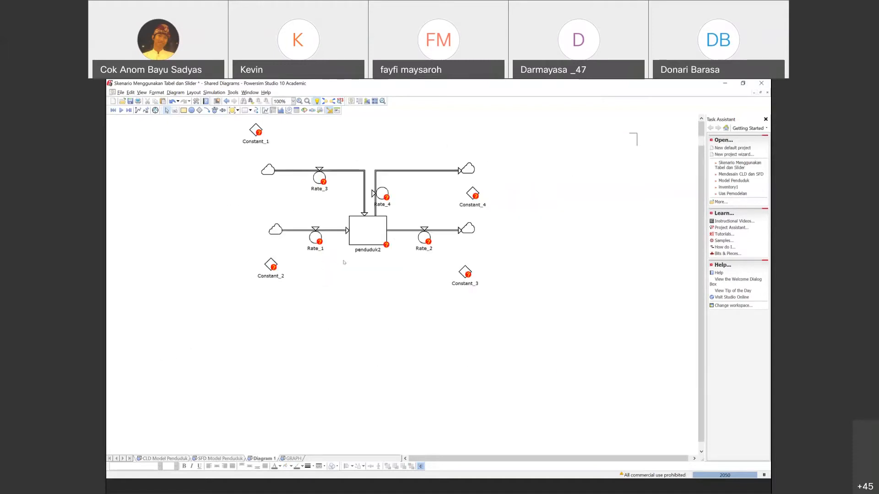
click(317, 188)
click(318, 187)
text(imigrasi)
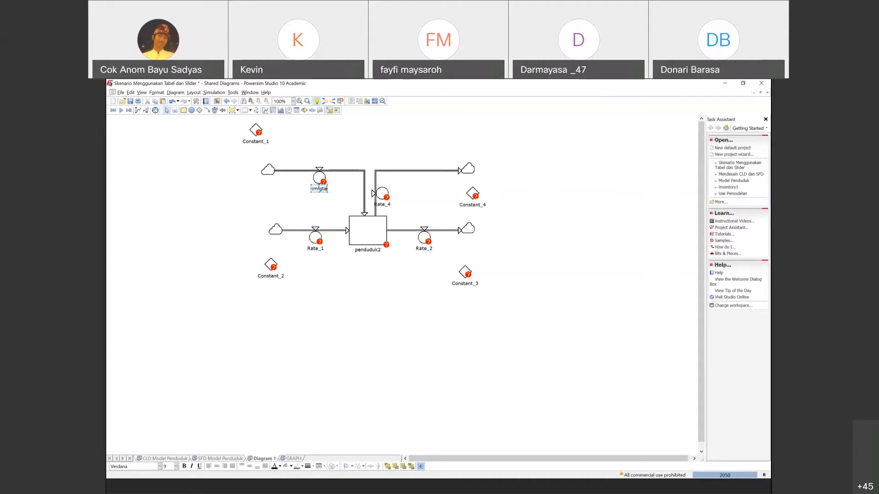
key(BackSpace)
key(BackSpace)
key(BackSpace)
key(BackSpace)
text(rasi)
key(Return)
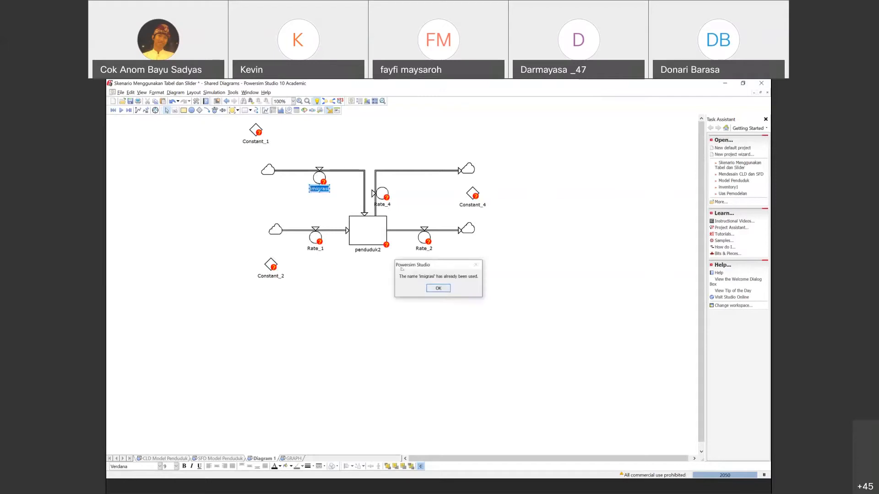
click(440, 289)
text(2)
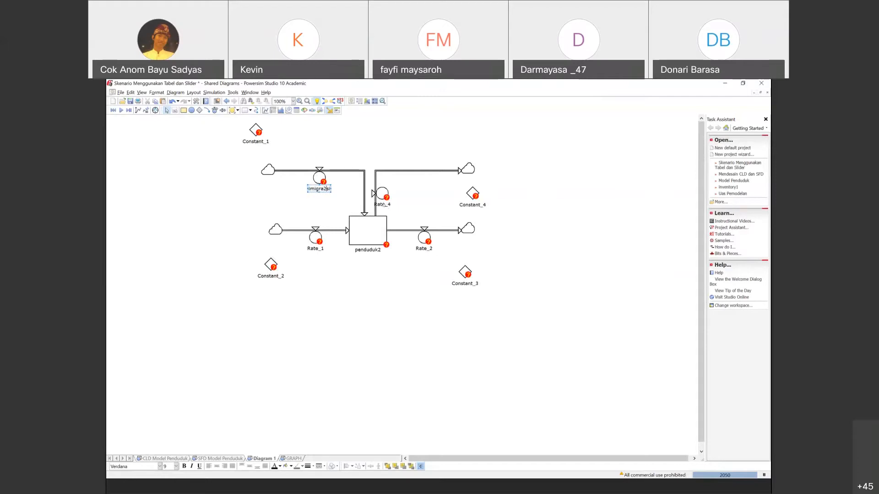
key(BackSpace)
key(End)
text(2)
- Rename the upper outflow's rate to emigrasi2 and the lower outflow's rate to kematian2
double_click(382, 205)
text(emigrasi2)
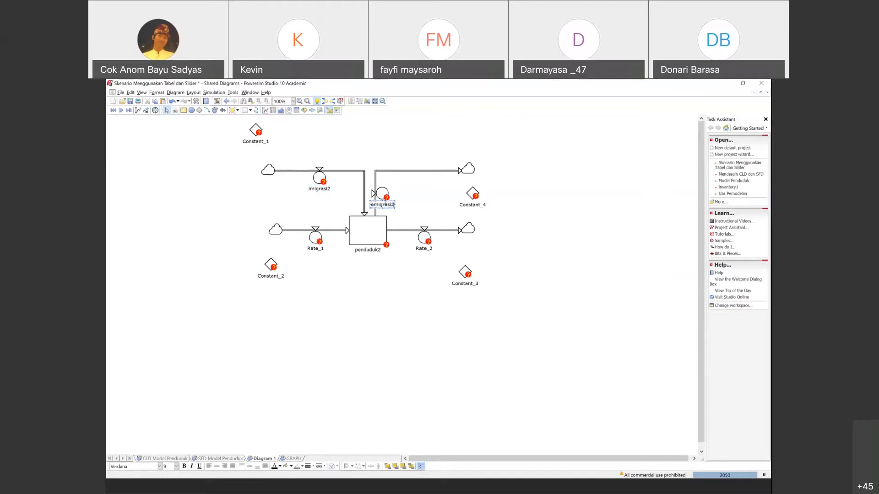
double_click(423, 249)
text(kematian2)
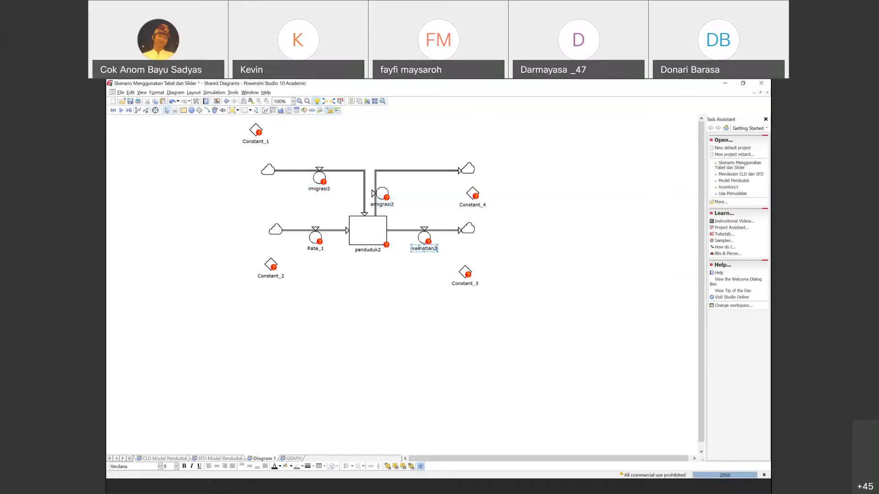
- Rename the rate on the lower inflow into penduduk2 to kelahiran2
double_click(312, 249)
click(315, 248)
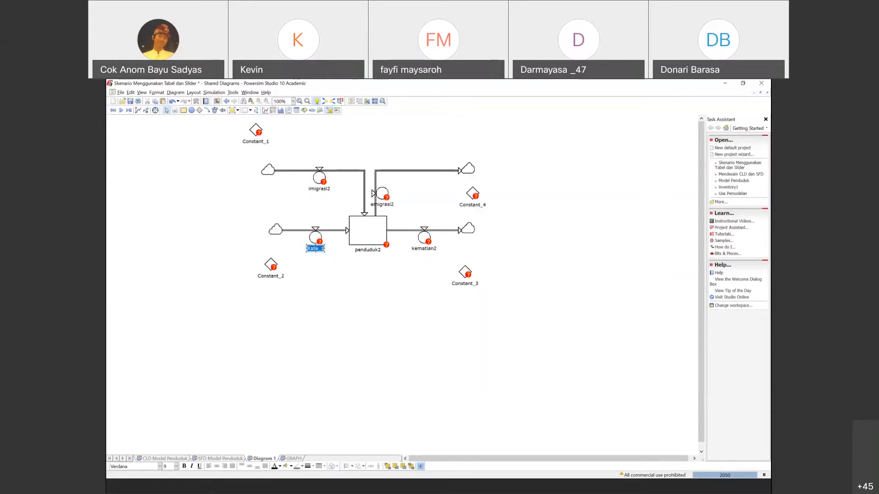
text(kelahiran2)
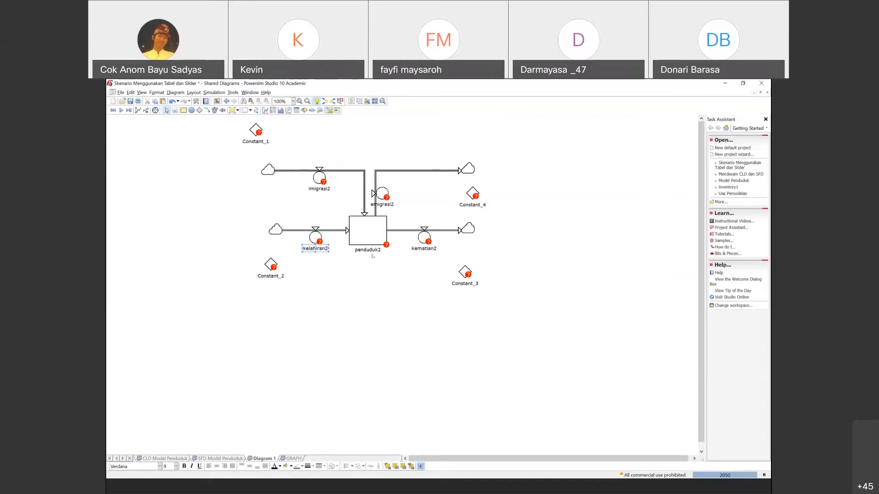
- Rename the constant above the upper inflow to imigrasi normal2
click(249, 141)
click(254, 141)
key(BackSpace)
text(imigrasi normal)
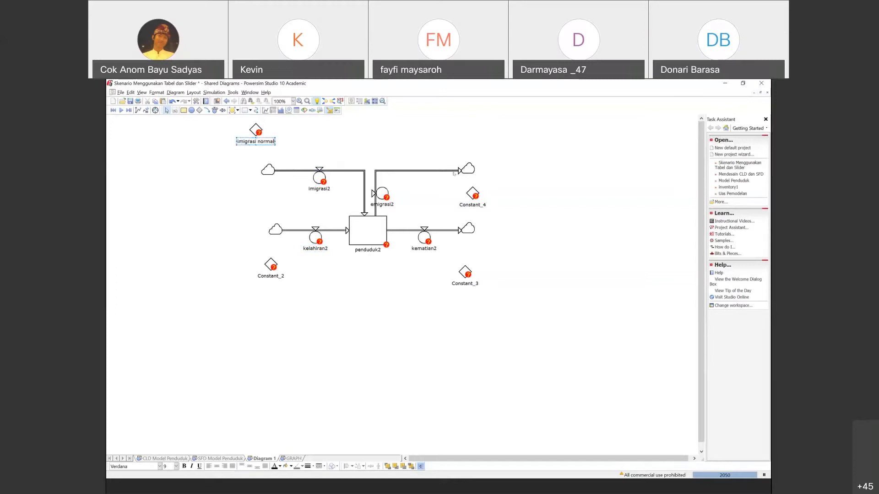
key(Return)
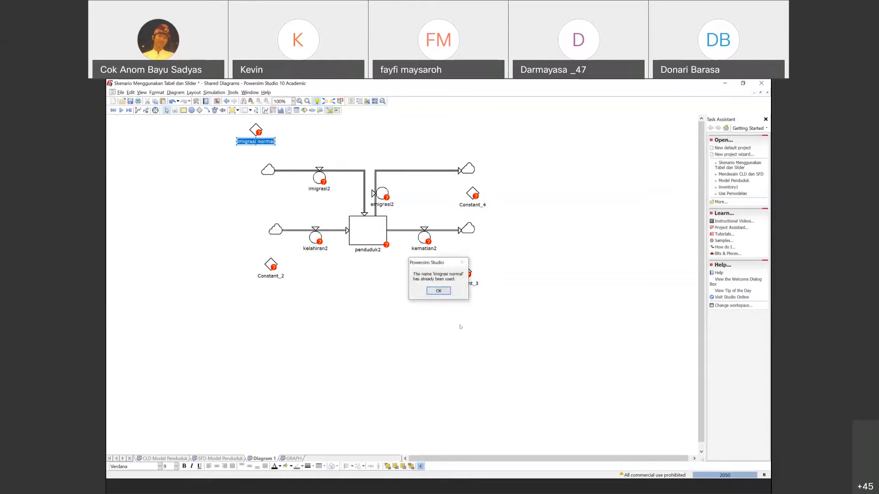
click(438, 291)
key(End)
text(2)
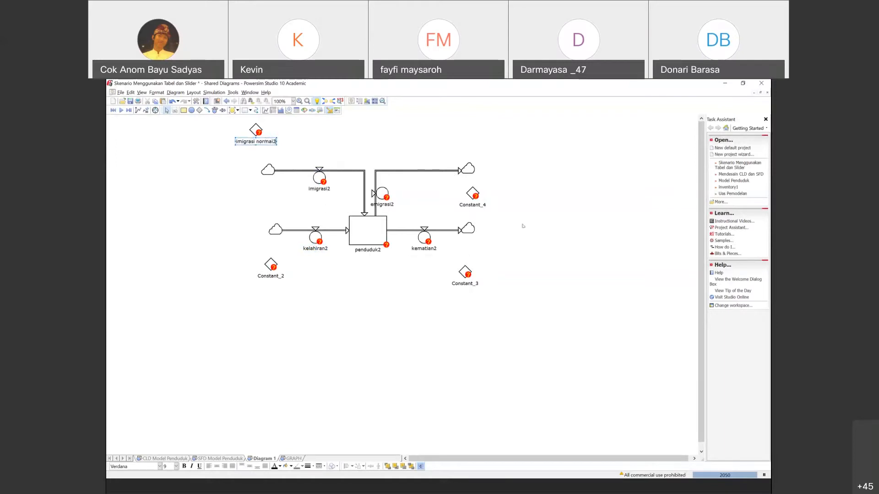
key(Return)
- Rename the constant below the upper outflow's cloud to emigrasi normal2
double_click(471, 204)
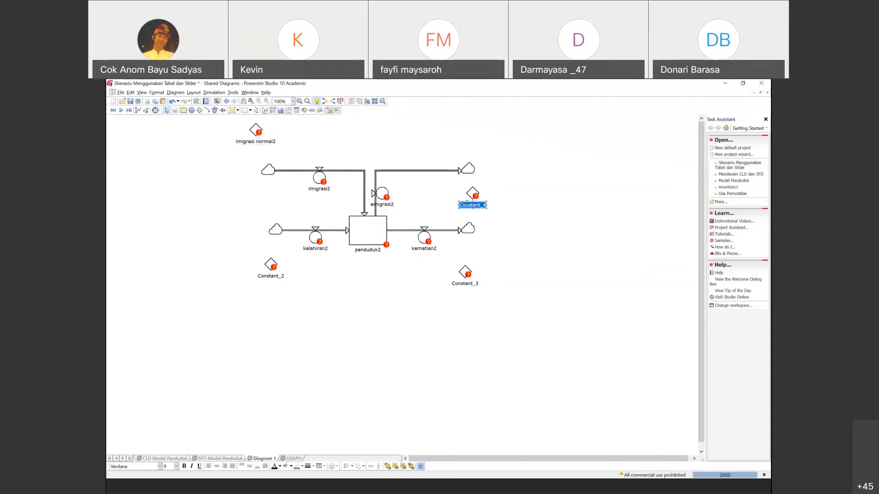
key(BackSpace)
text(emigrasi)
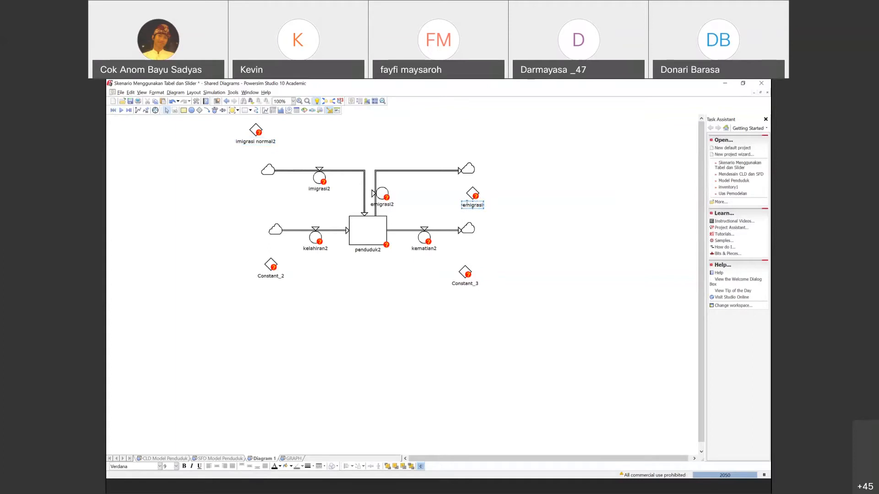
text(2)
key(BackSpace)
text(normal2)
click(511, 234)
- Rename the constant below the lower inflow to angka kelahiran2
click(264, 274)
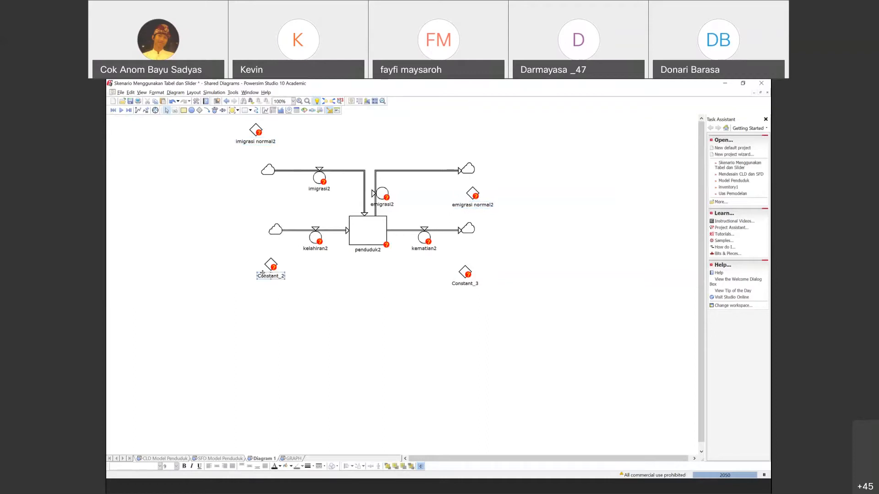
double_click(263, 275)
text(angka kelahiran)
click(469, 284)
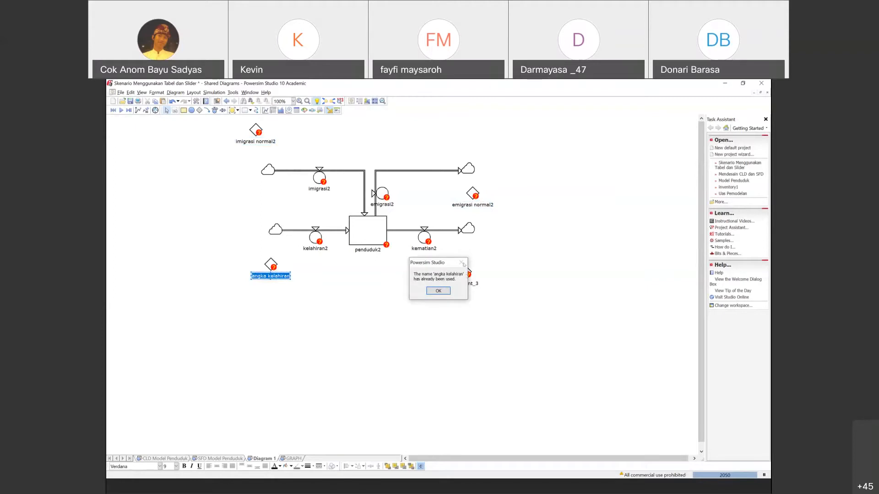
click(438, 291)
click(287, 276)
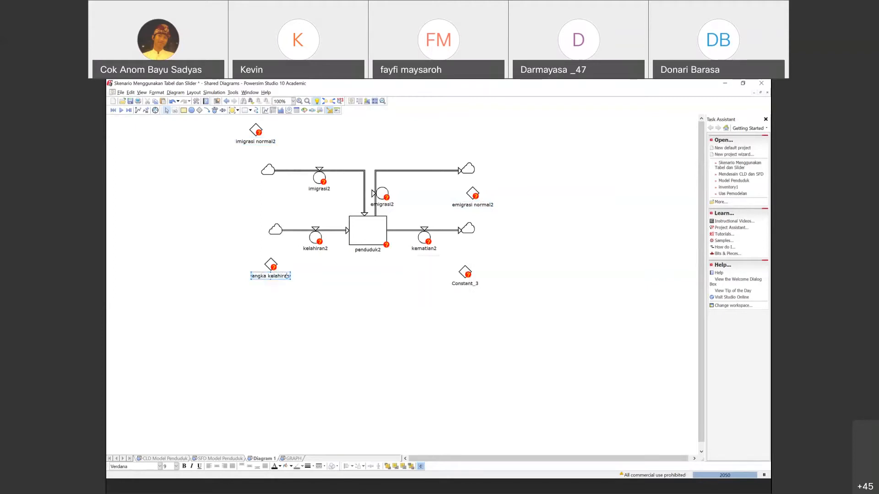
text(2)
- Rename the constant below the lower outflow to UHH2
click(459, 282)
click(461, 283)
text(UHH)
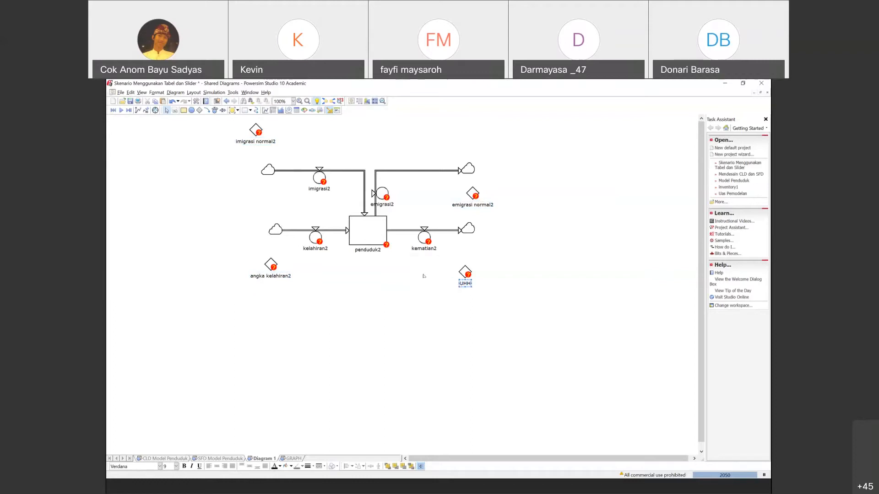
text(2)
click(448, 296)
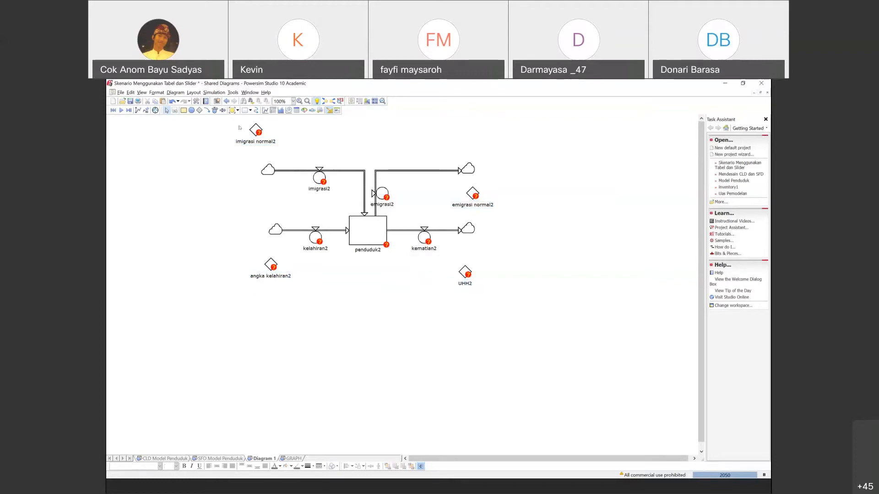
- Link the constant imigrasi normal2 to the rate imigrasi2, and emigrasi normal2 to the rate emigrasi2
click(207, 110)
click(252, 129)
click(316, 178)
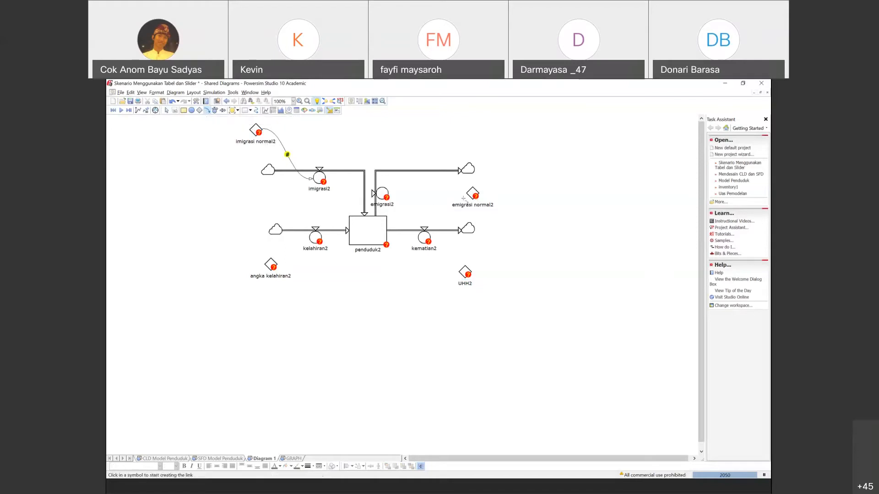
drag(471, 193, 384, 192)
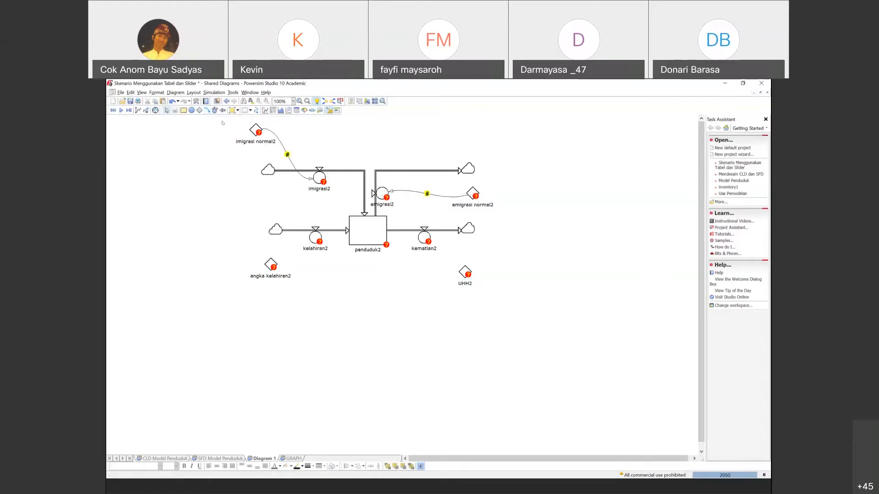
- Link the constant angka kelahiran2 to the rate kelahiran2, and UHH2 to the rate kematian2
click(207, 110)
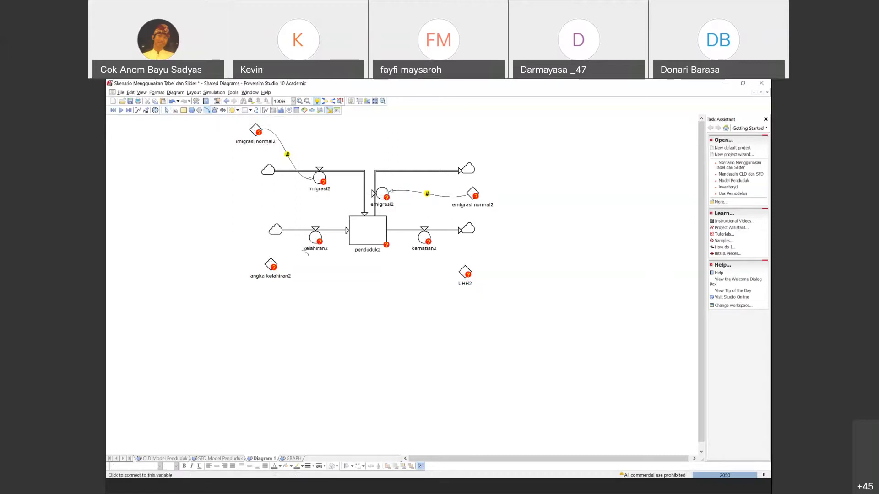
click(315, 240)
click(208, 111)
drag(463, 271, 420, 240)
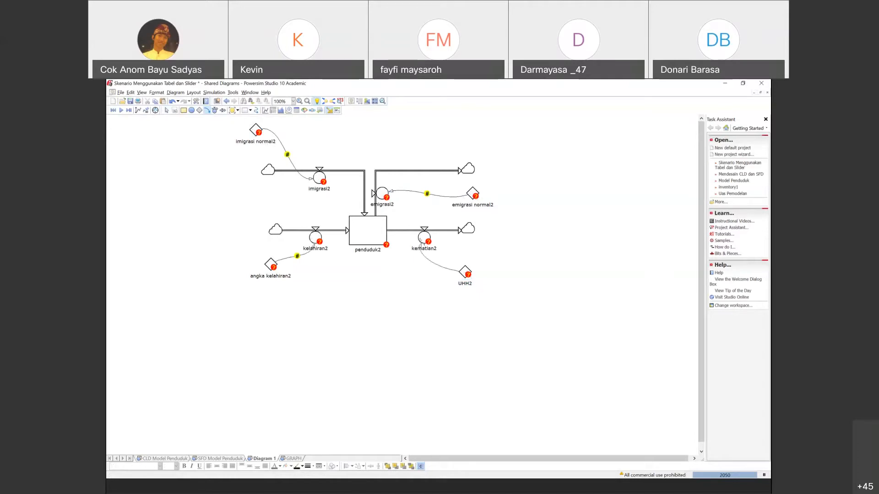
click(420, 239)
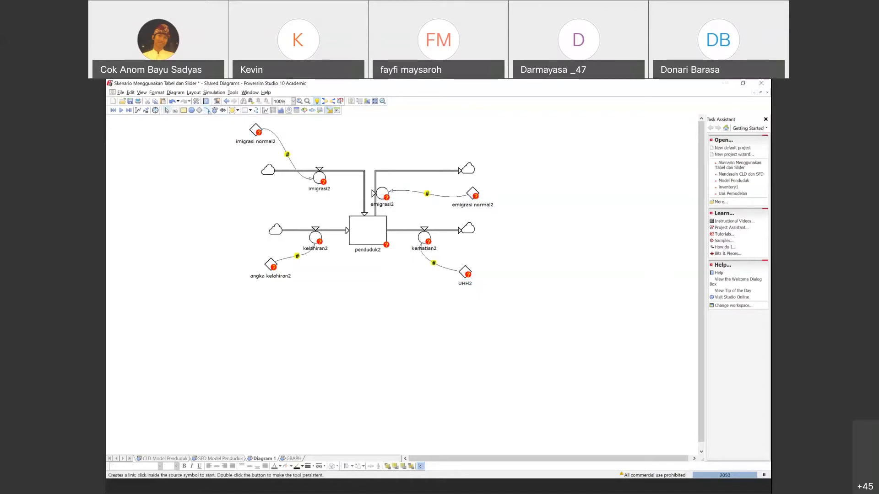
- Link the penduduk2 level to the kelahiran2 and kematian2 rates
click(208, 111)
mouse_move(357, 236)
mouse_down()
mouse_move(338, 219)
mouse_move(315, 236)
mouse_up()
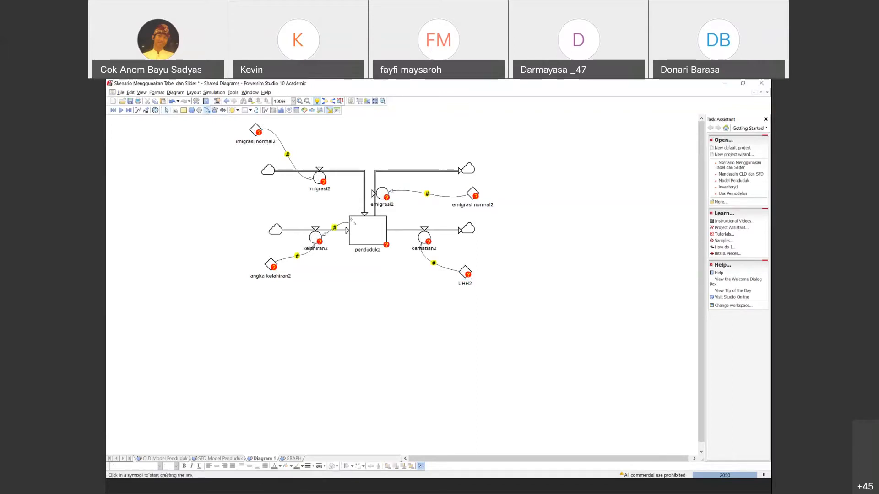
drag(369, 232, 423, 238)
- Link the penduduk2 level to the imigrasi2 and emigrasi2 rates
click(210, 113)
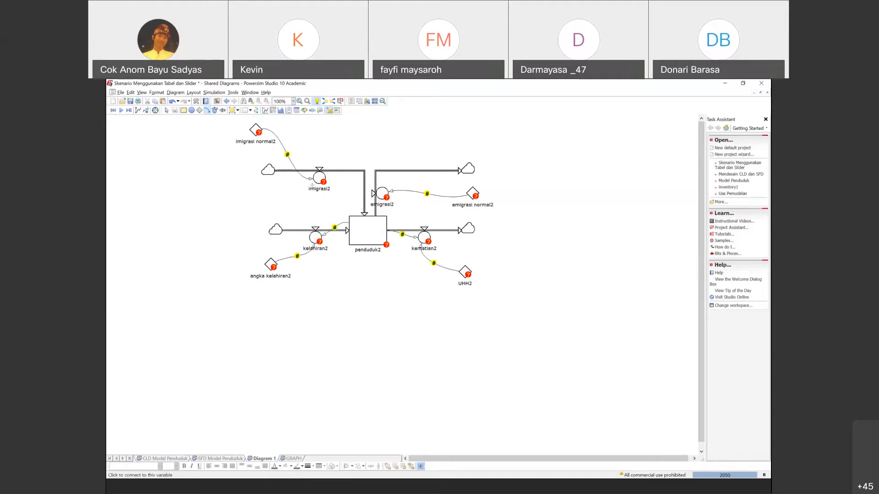
drag(359, 219, 317, 177)
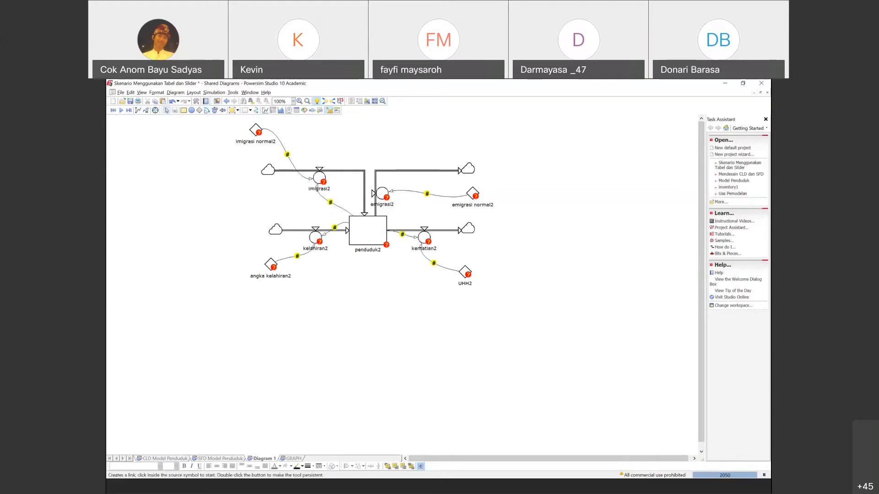
mouse_move(374, 225)
mouse_down()
mouse_move(394, 202)
mouse_move(383, 194)
mouse_up()
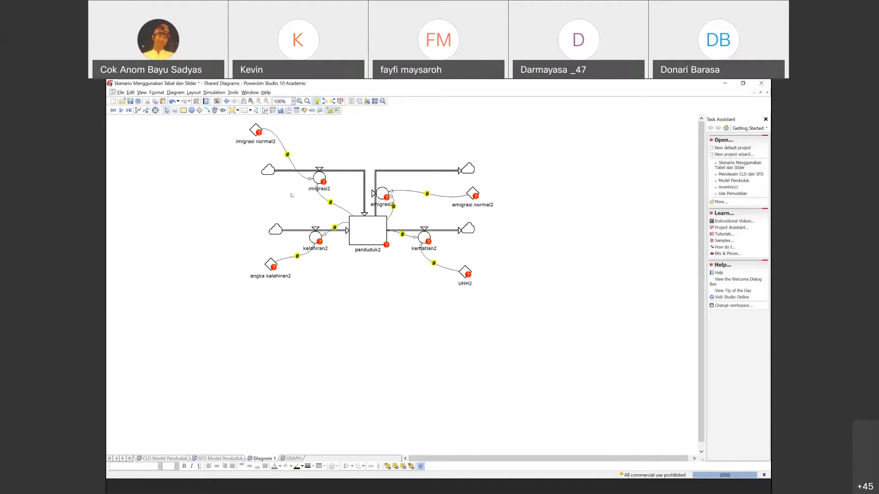
- Add an auxiliary named pertumbuhan penduduk2 below the penduduk2 level and shift it slightly to the right
click(192, 110)
click(367, 298)
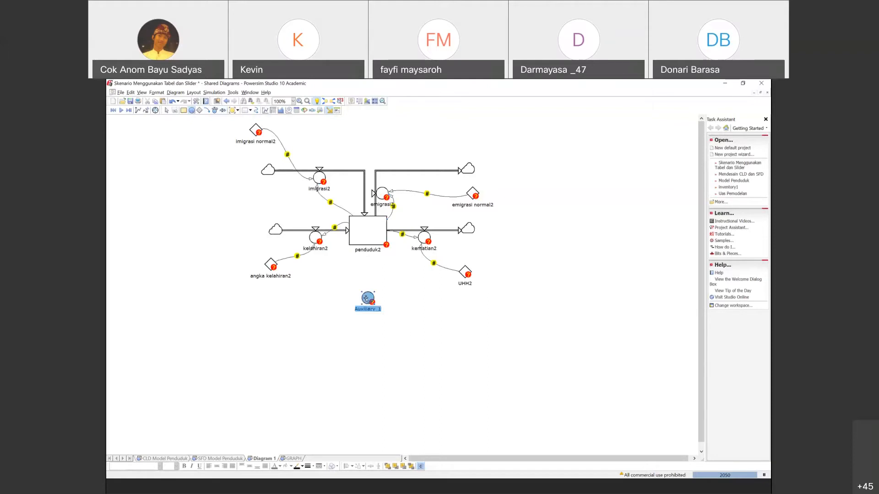
double_click(370, 309)
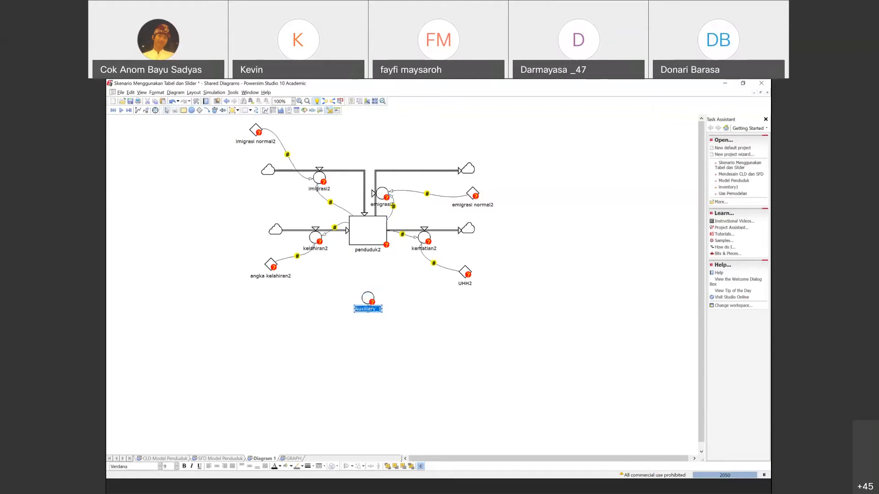
text(Pert)
text(umbu)
text(han penudu)
key(BackSpace)
key(BackSpace)
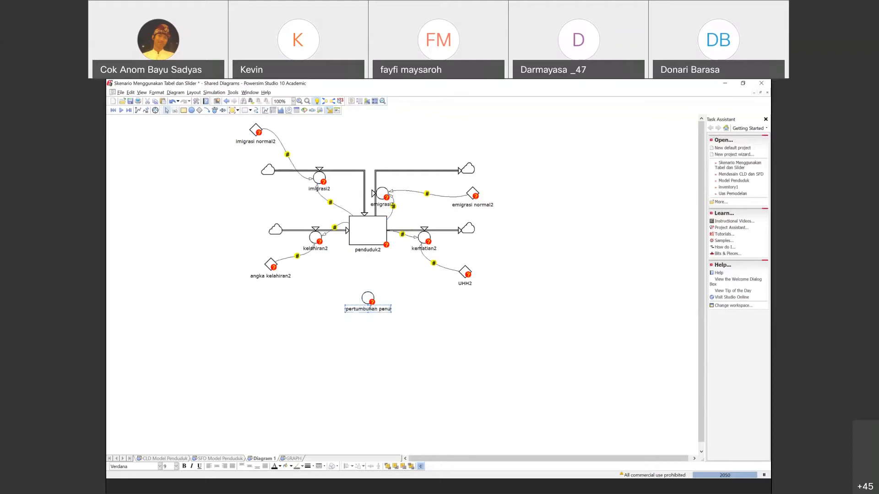
text(dud)
key(BackSpace)
text(du)
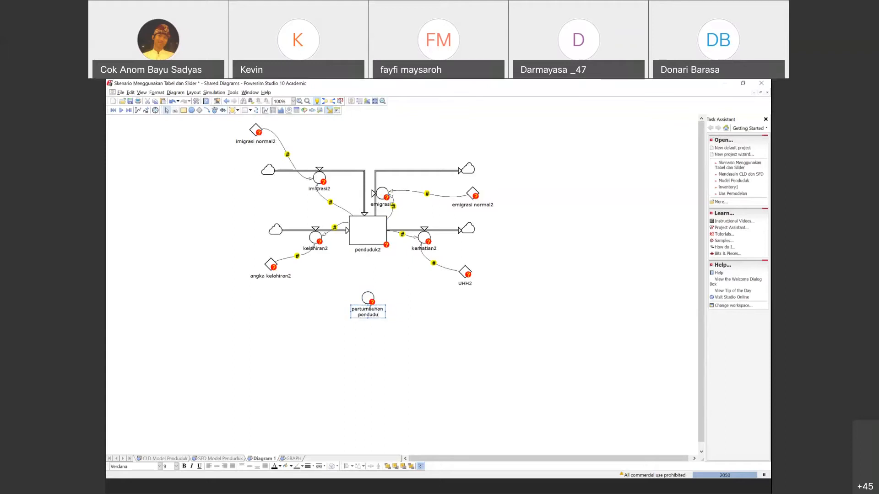
text(k)
key(Return)
key(Return)
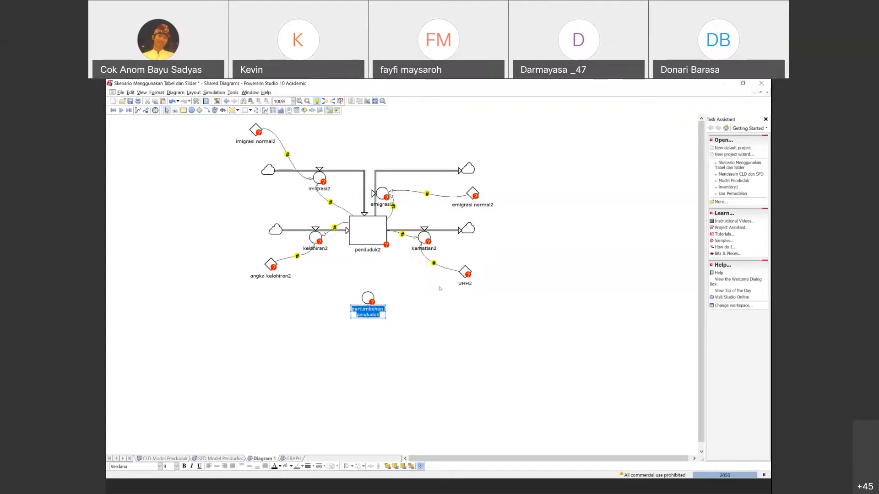
key(Return)
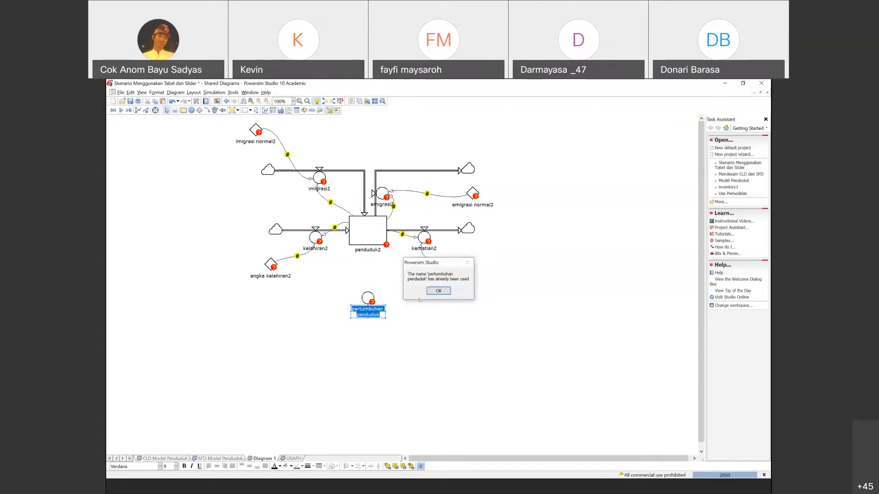
key(Return)
click(382, 315)
text(2)
click(390, 344)
click(366, 300)
drag(373, 303, 377, 302)
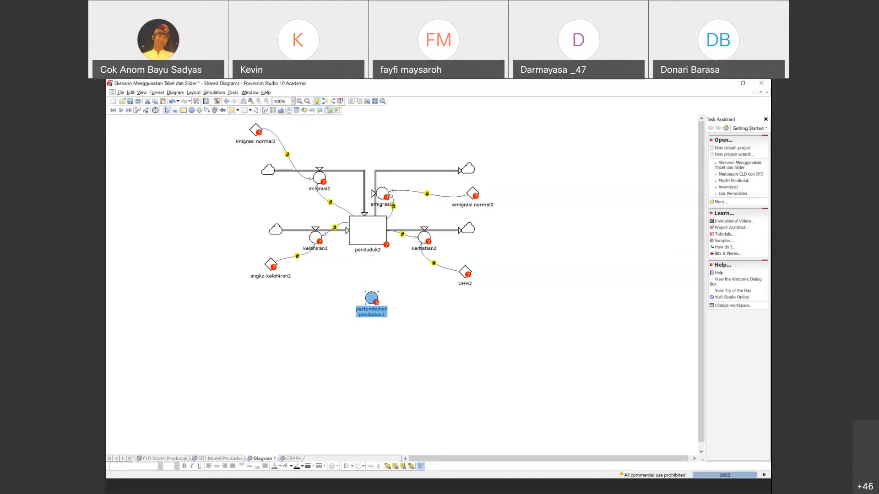
- Link the kelahiran2 and kematian2 rates to the auxiliary pertumbuhan penduduk2
click(207, 111)
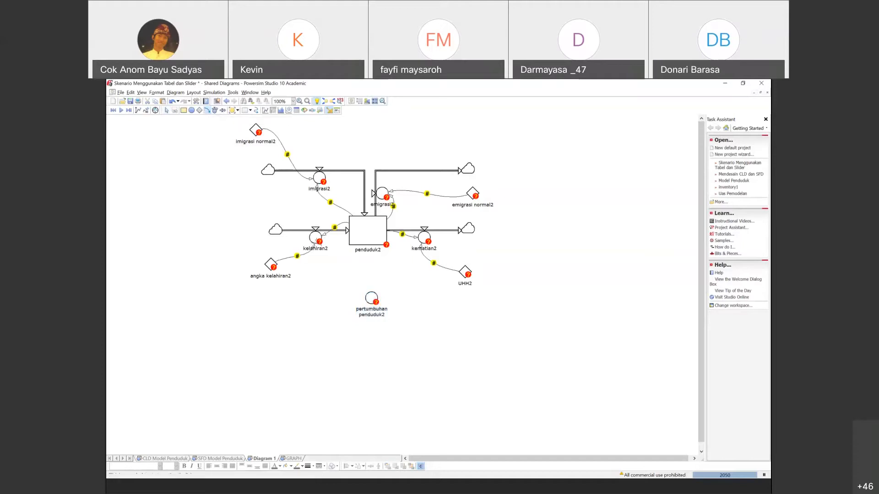
click(315, 246)
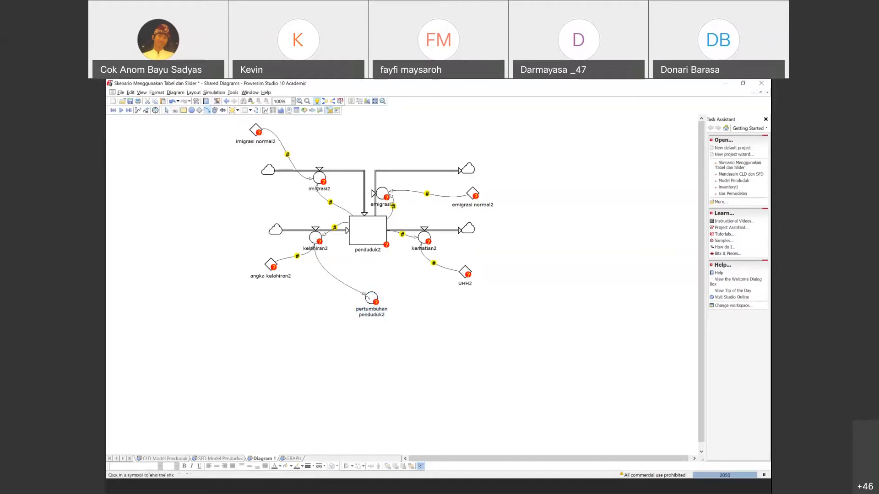
click(369, 298)
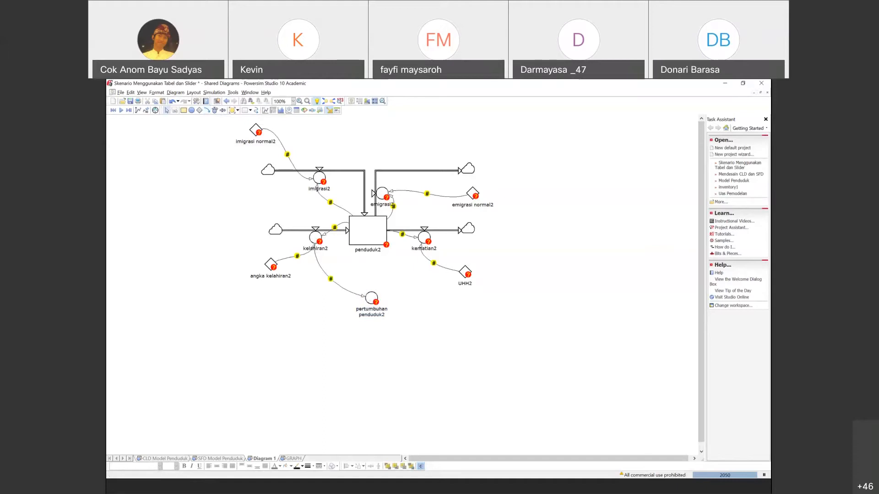
click(207, 111)
click(424, 237)
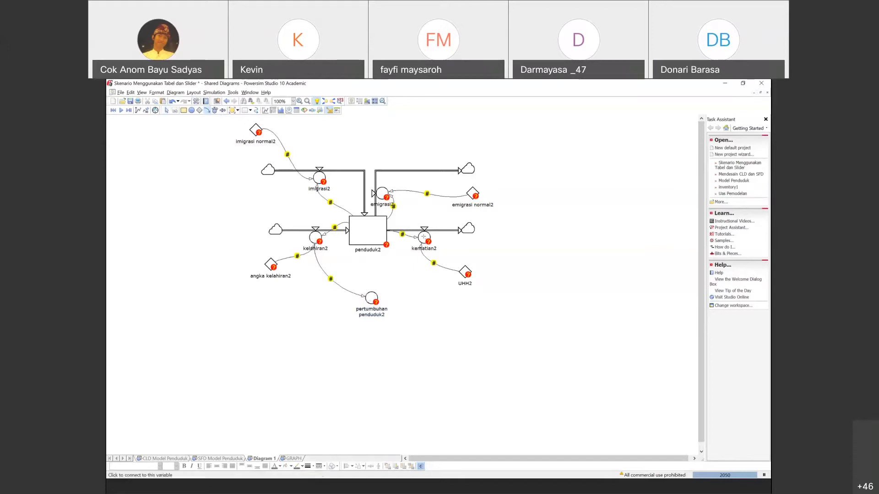
click(372, 297)
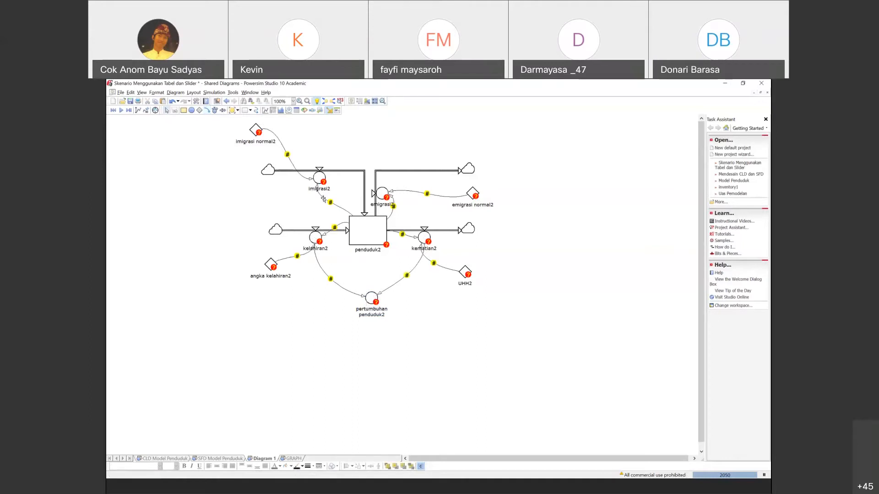
click(207, 111)
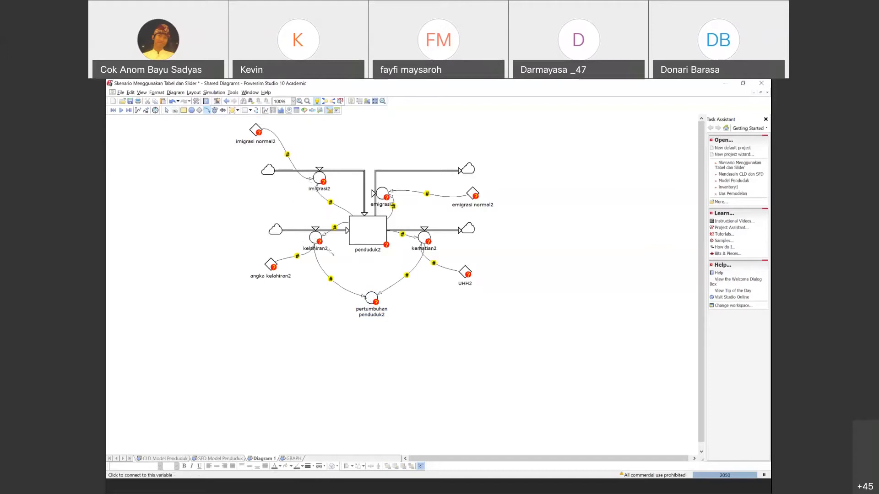
- Place shortcuts to the variables imigrasi and emigrasi below pertumbuhan penduduk2, and shift the imigrasi shortcut slightly down
click(238, 111)
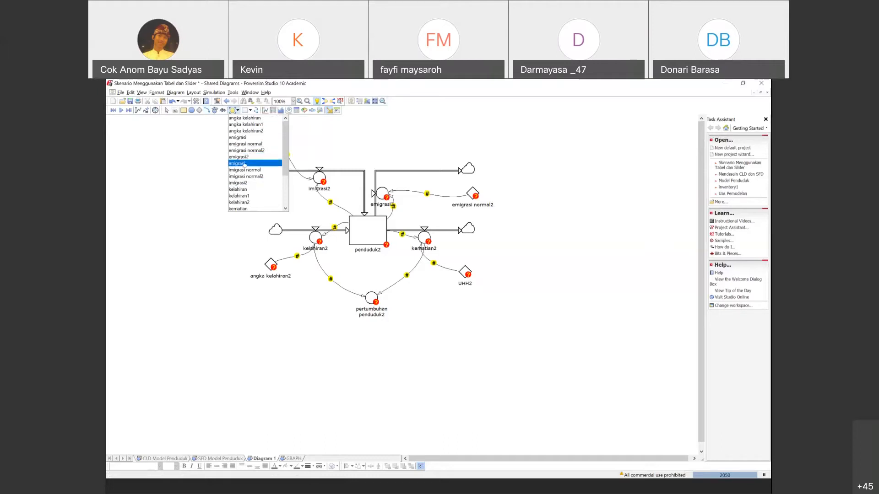
click(244, 163)
click(333, 338)
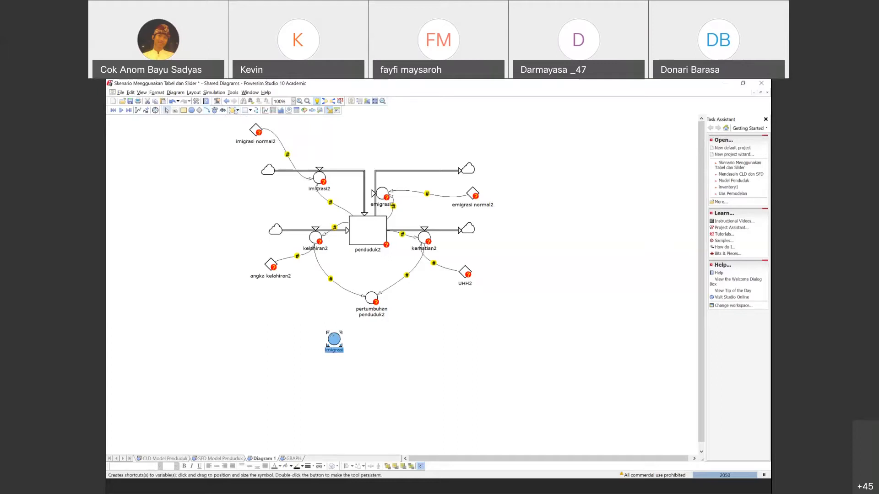
click(238, 110)
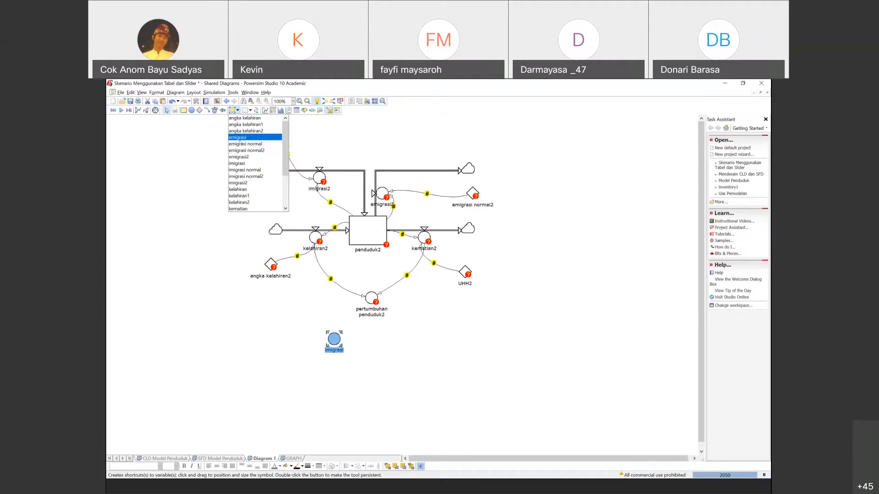
click(238, 144)
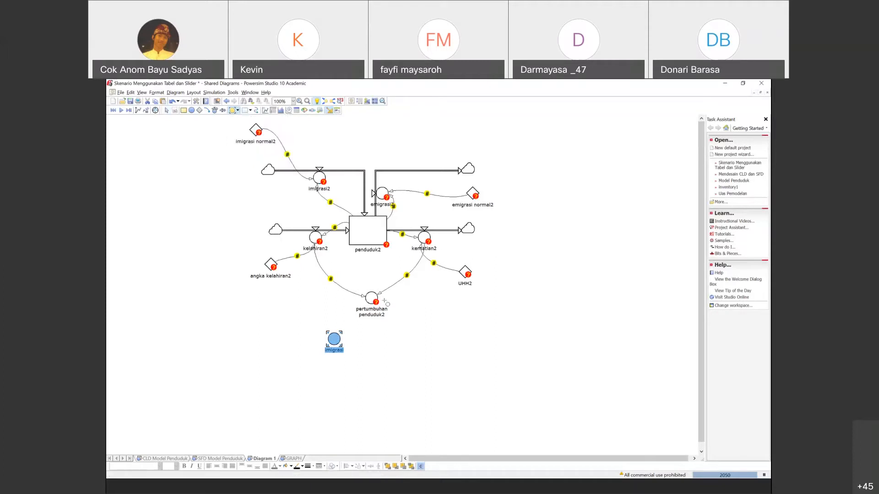
click(419, 341)
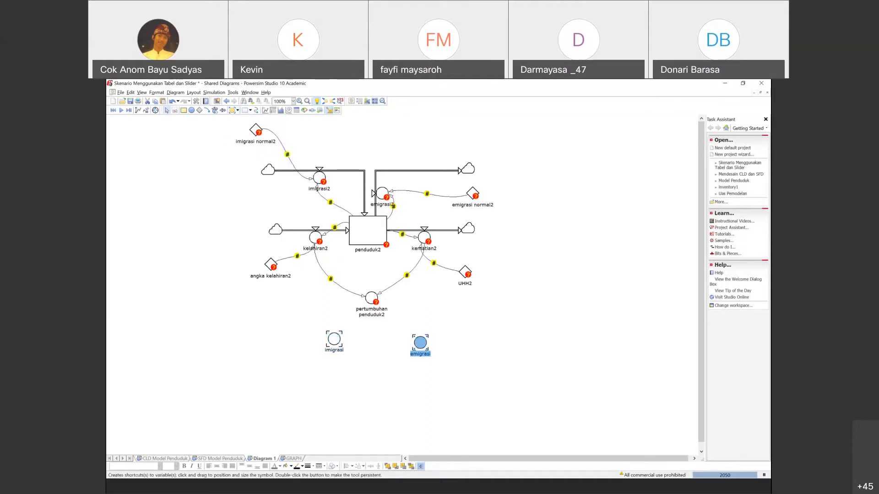
click(334, 348)
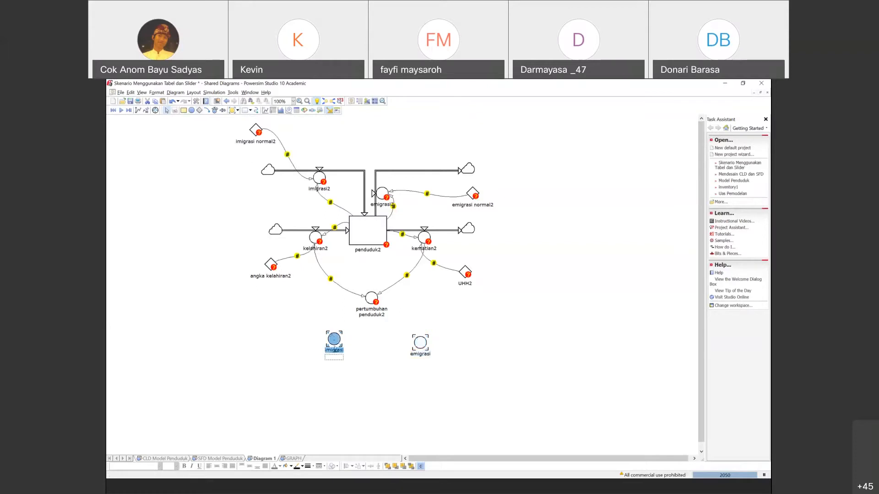
drag(334, 349, 338, 357)
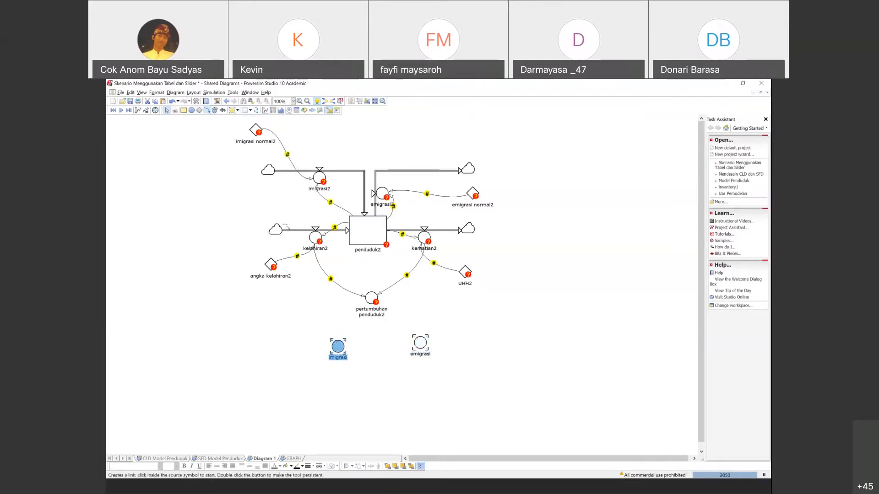
- Link the imigrasi and emigrasi shortcuts to the auxiliary pertumbuhan penduduk2
click(207, 110)
drag(333, 337, 368, 299)
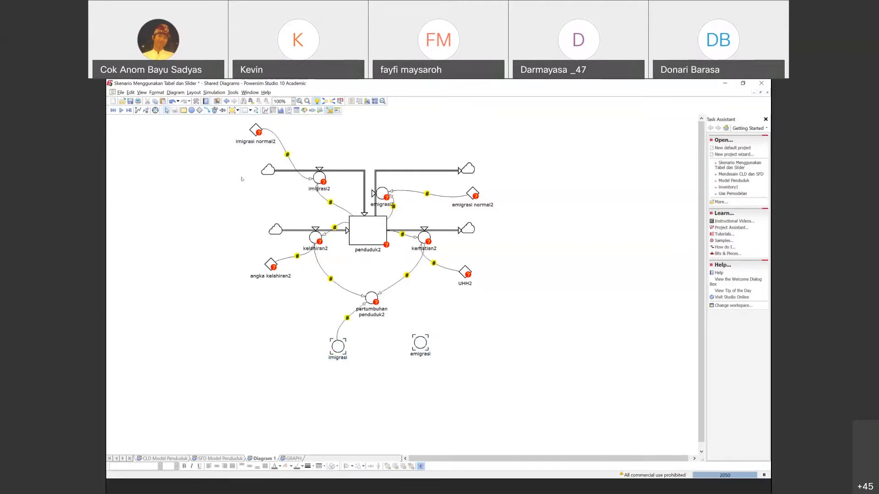
drag(420, 342, 376, 304)
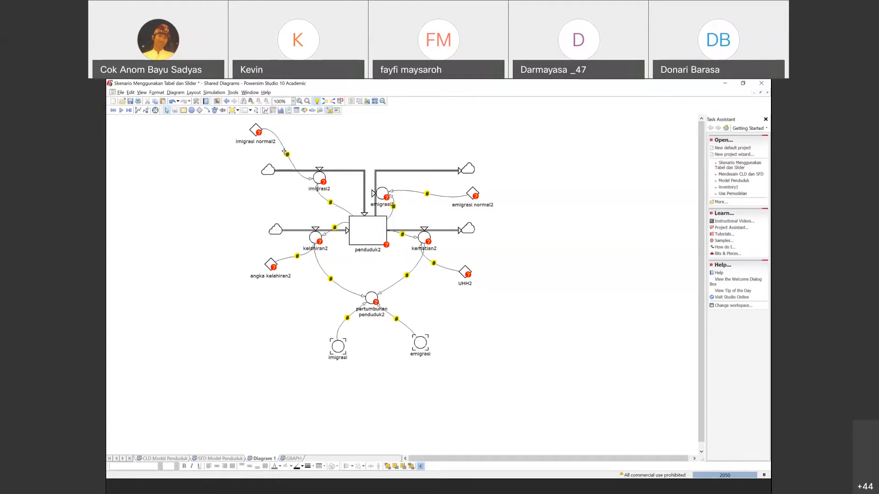
mouse_move(284, 152)
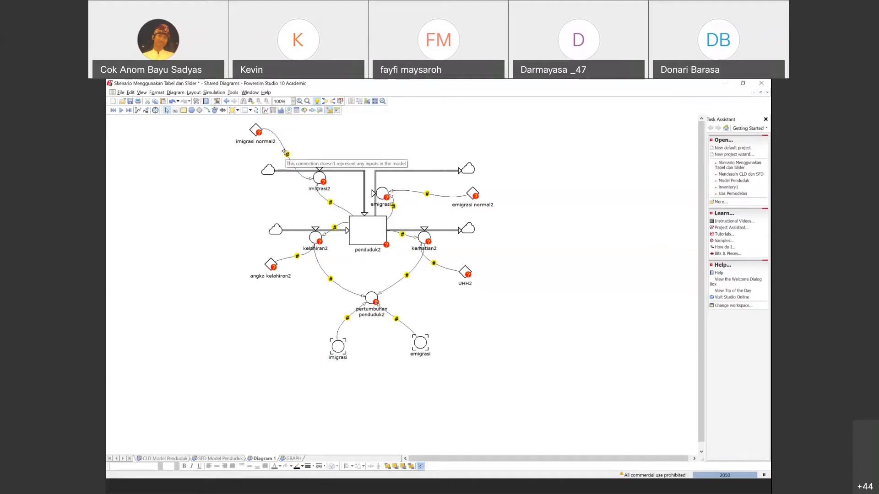
right_click(381, 193)
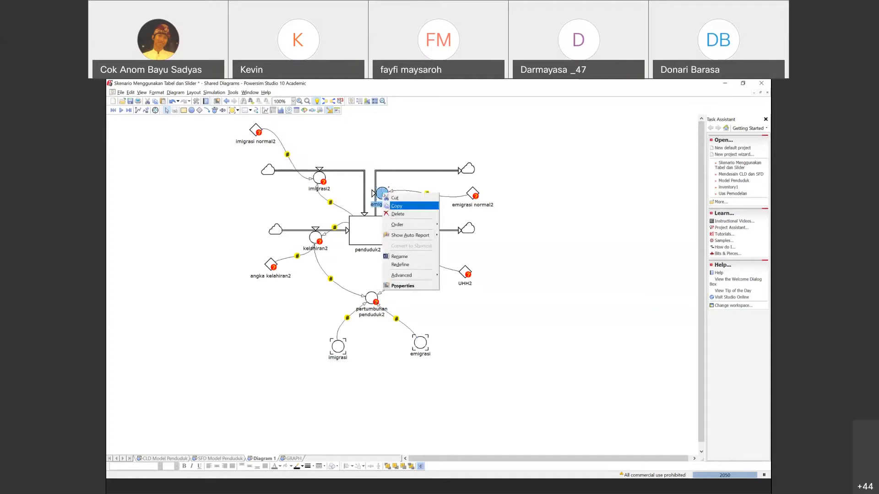
click(395, 206)
click(394, 167)
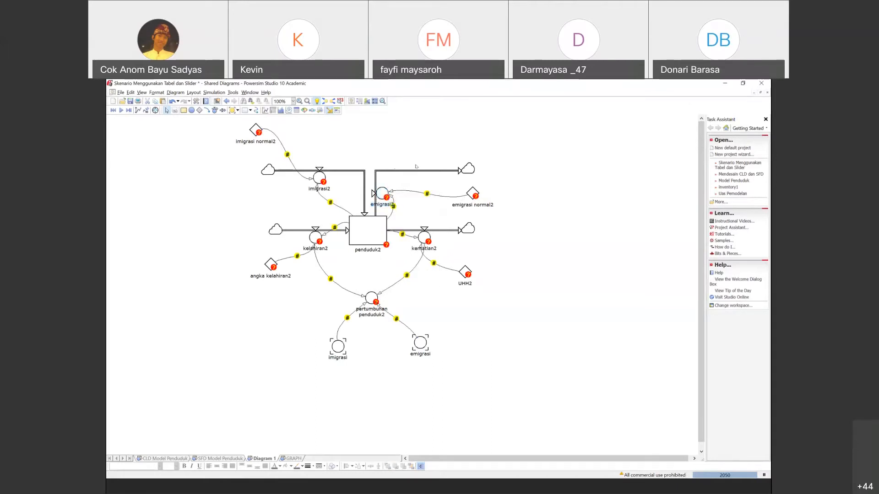
right_click(464, 171)
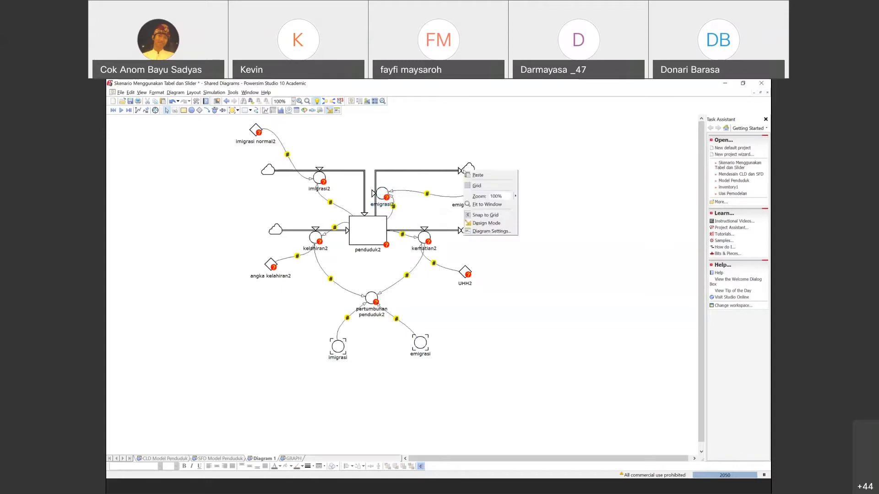
click(425, 181)
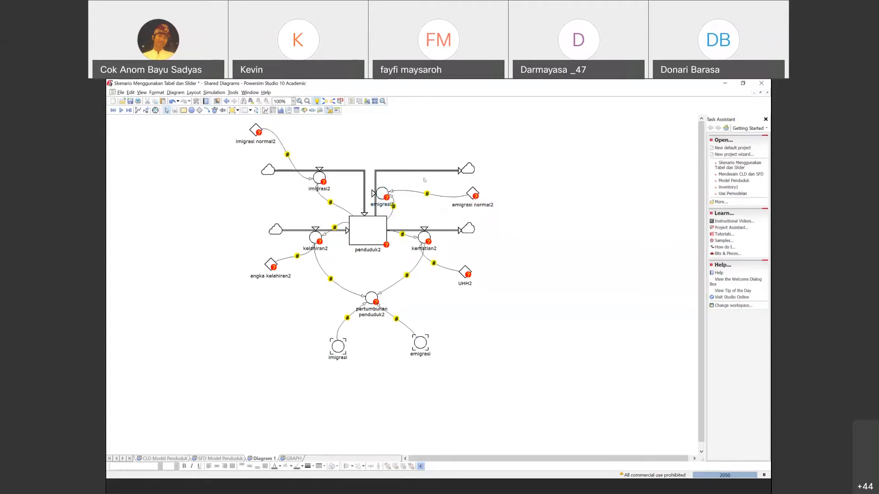
- Try moving the emigrasi2 valve to the next segment of its flow, and undo the move
right_click(449, 172)
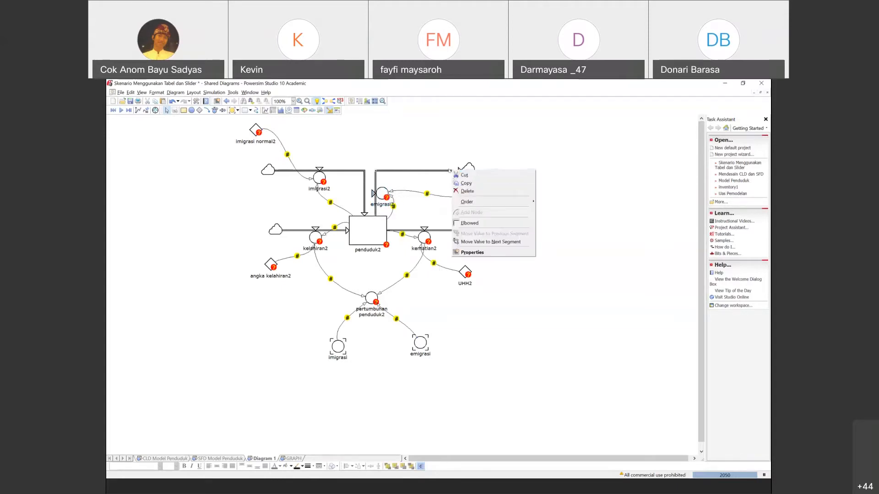
click(448, 171)
right_click(447, 171)
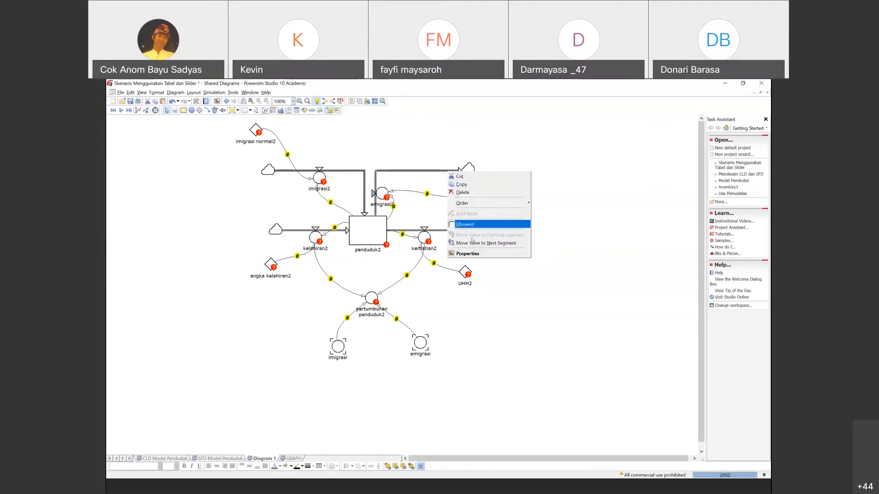
click(473, 243)
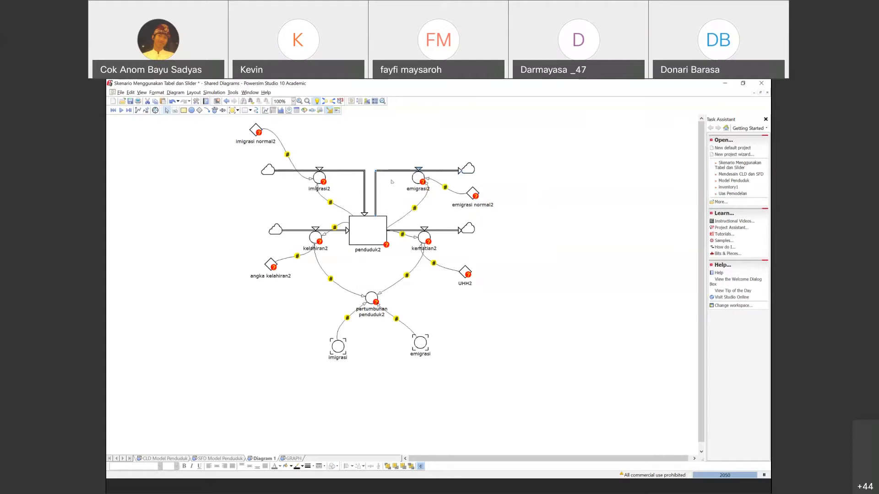
key(ctrl+z)
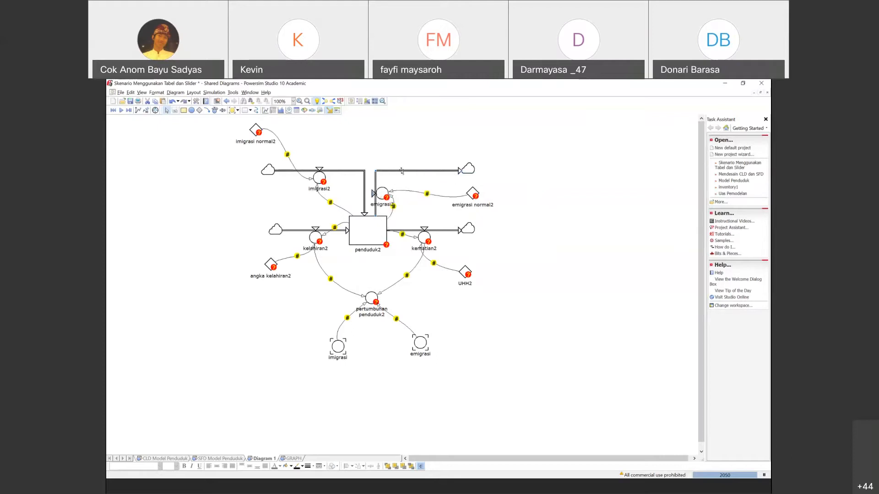
- Move the emigrasi2 valve to the next segment of its flow, on the horizontal part toward the cloud
right_click(401, 171)
click(396, 166)
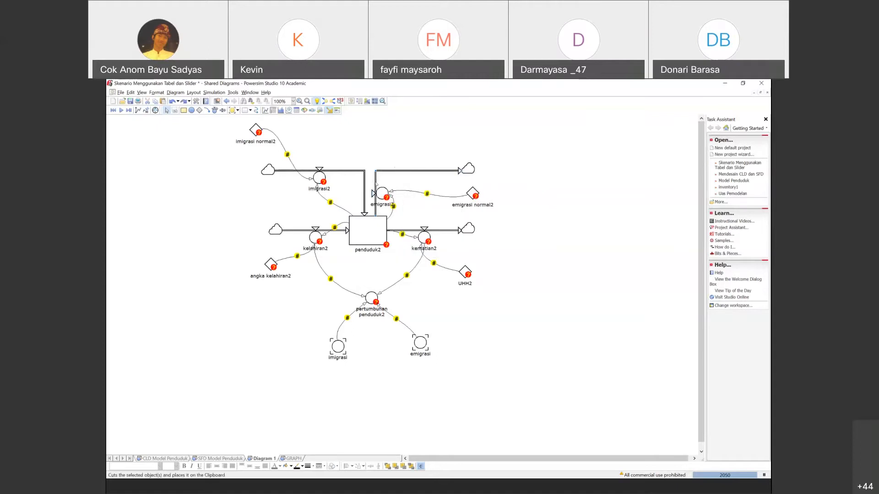
right_click(376, 181)
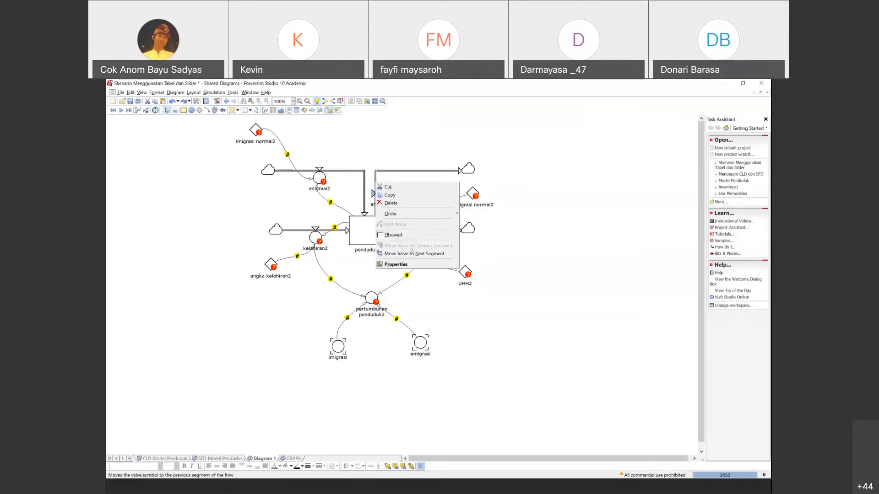
click(410, 252)
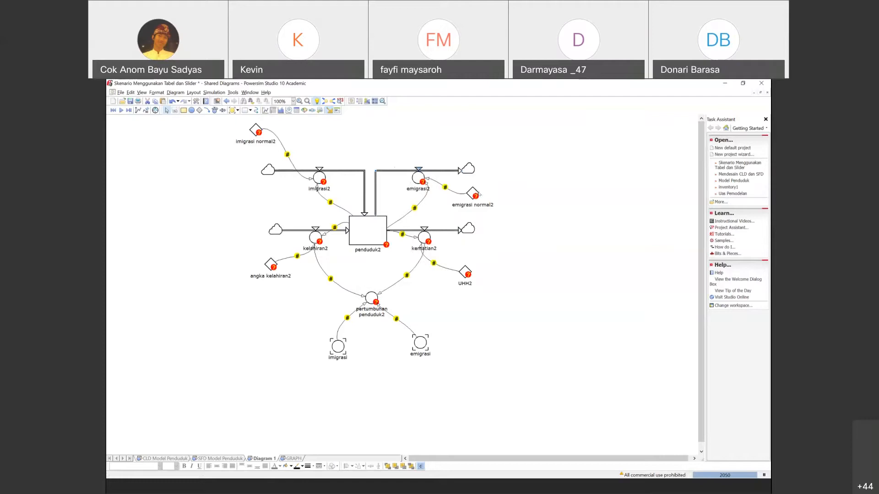
- Move the constant emigrasi normal2 above the emigrasi2 flow, and shift imigrasi normal2 slightly down and to the right
drag(473, 193, 464, 135)
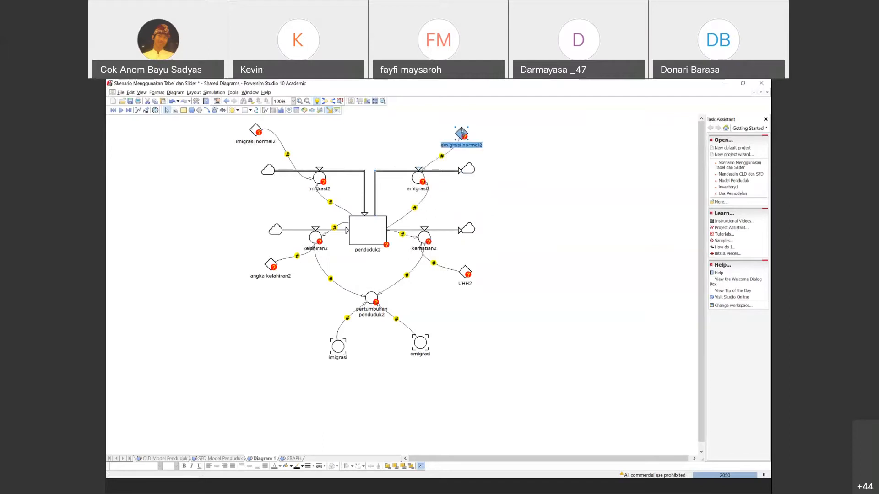
click(256, 127)
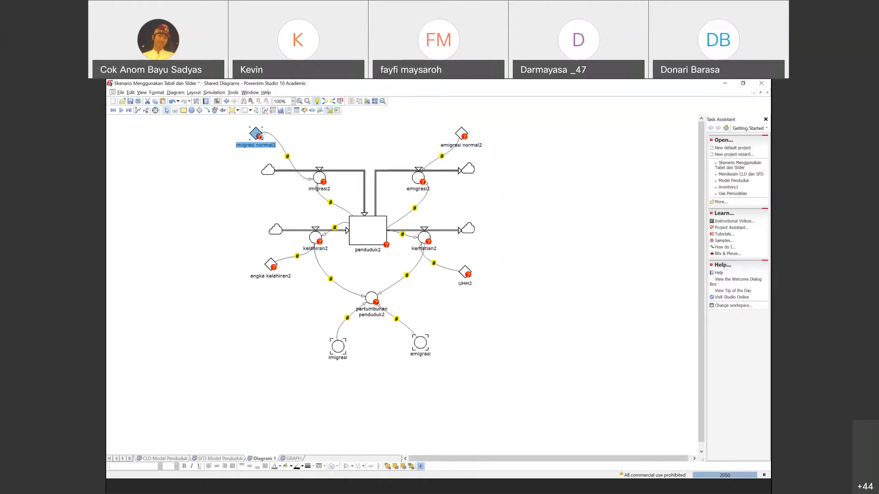
drag(260, 136, 263, 140)
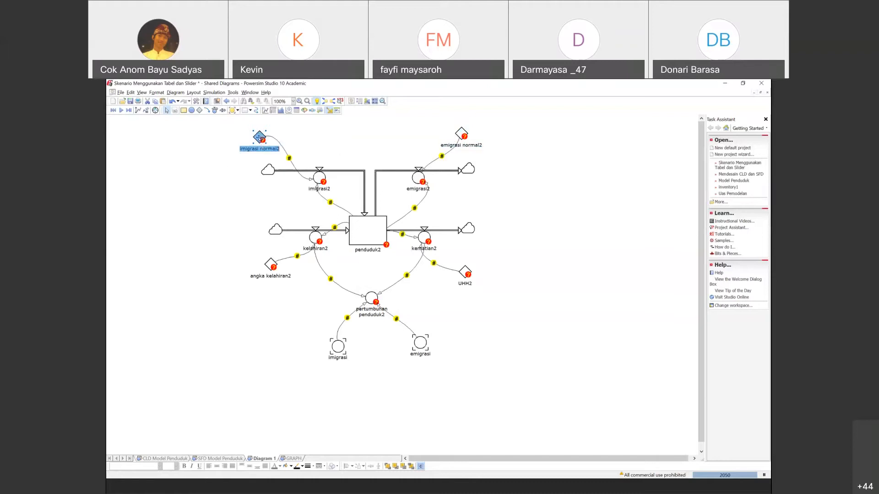
- Define the constant imigrasi normal2 with the unit %/year and the value 1
double_click(259, 137)
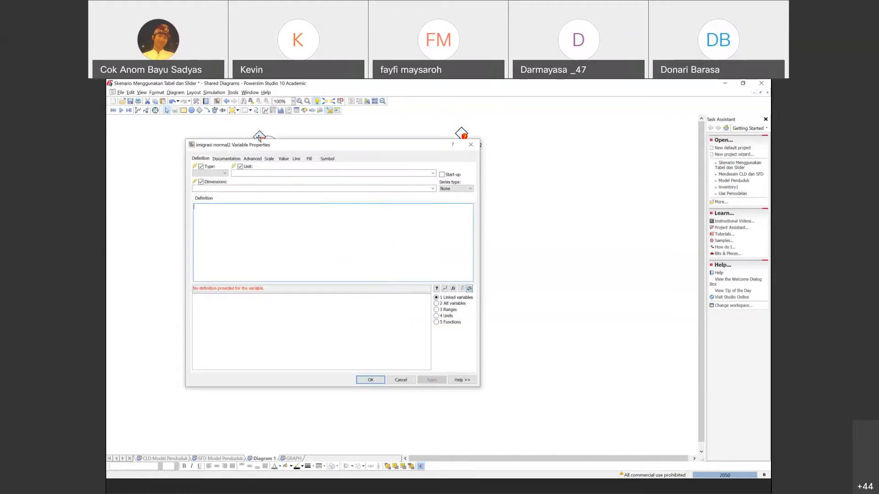
click(255, 173)
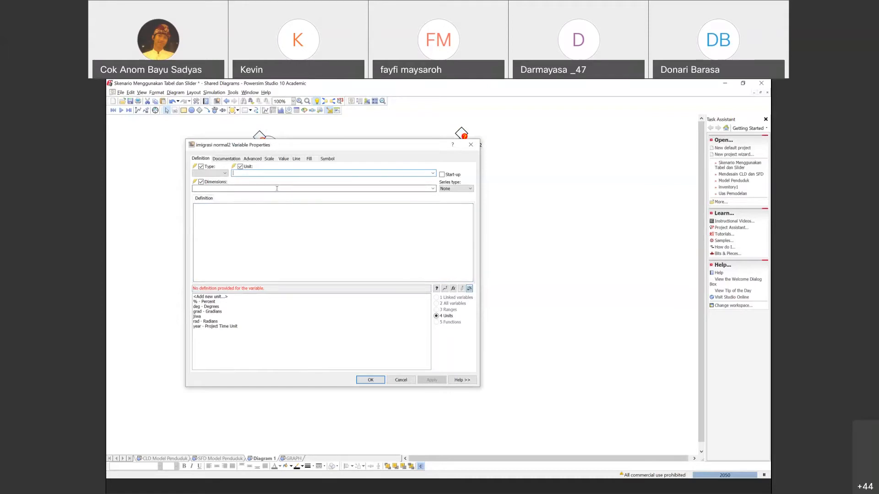
double_click(208, 302)
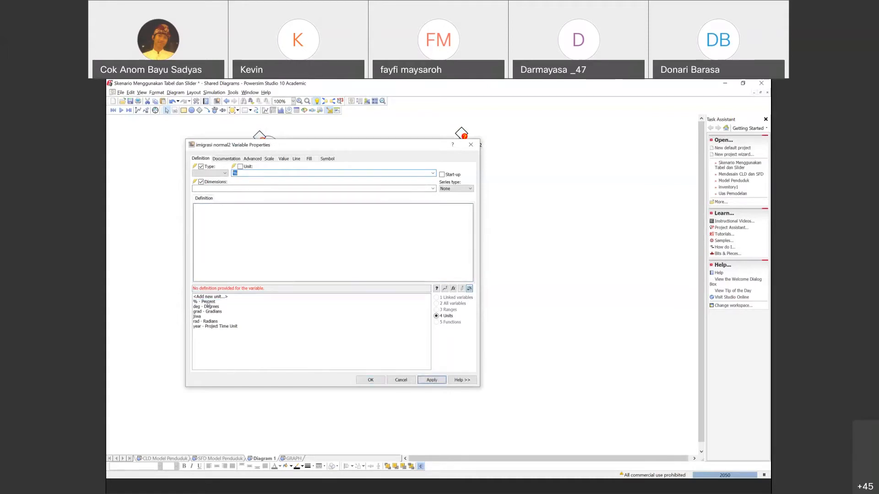
text(/year)
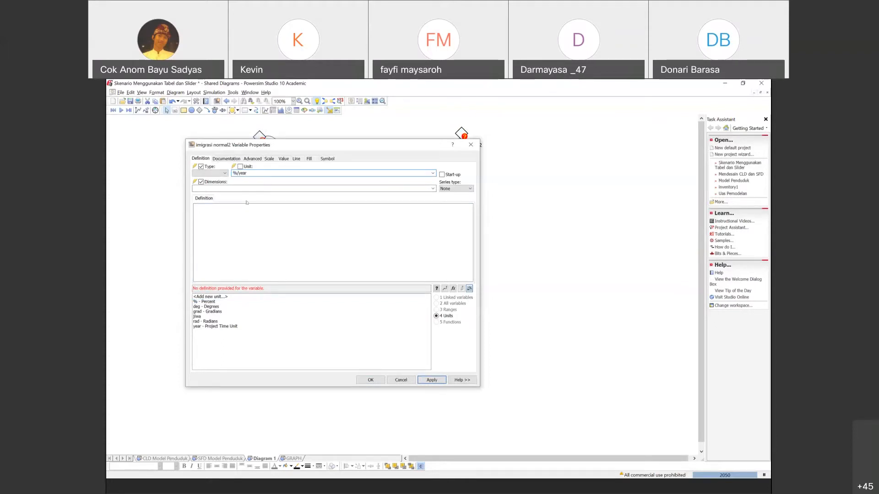
click(216, 227)
text(1)
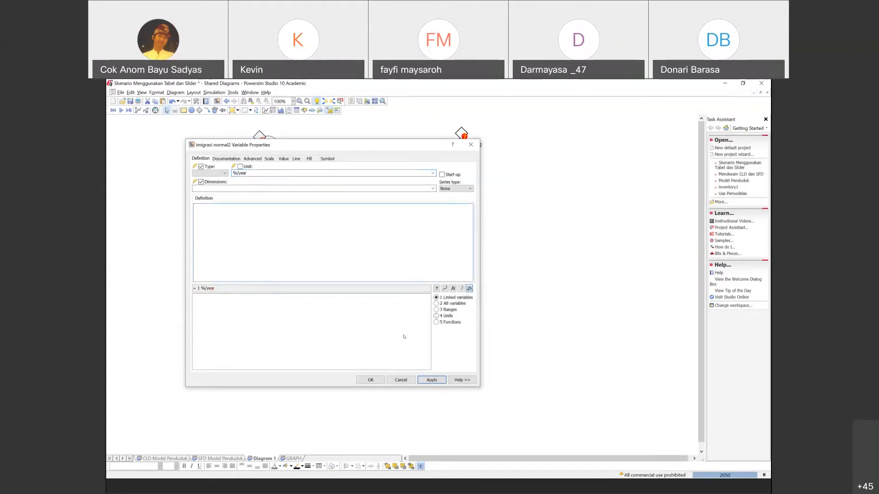
click(433, 380)
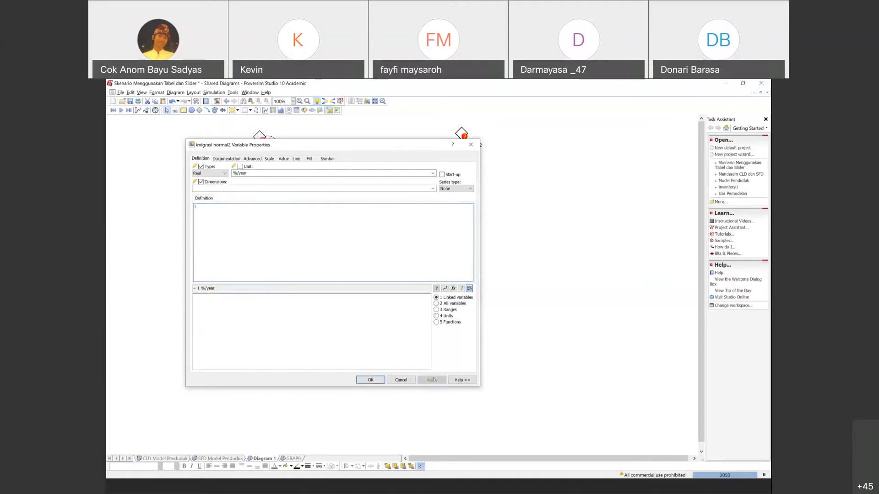
click(372, 381)
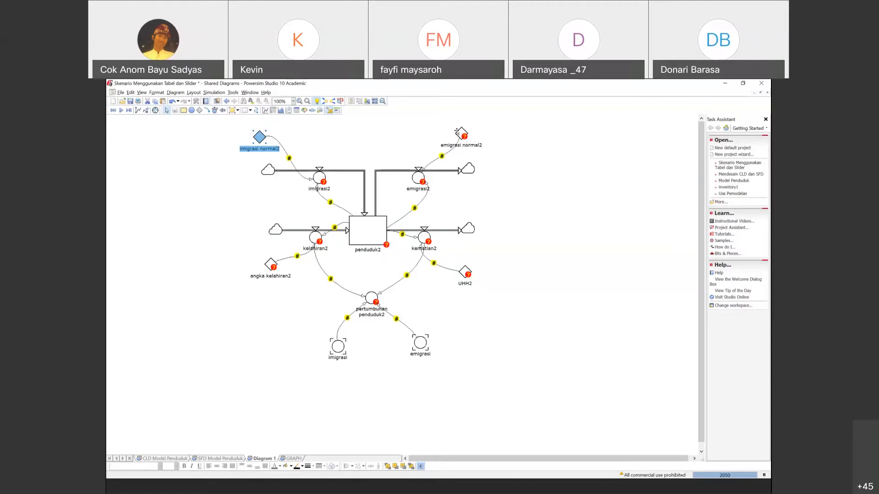
- Define the constant emigrasi normal2 with the unit %/year and the value 0.7
double_click(461, 134)
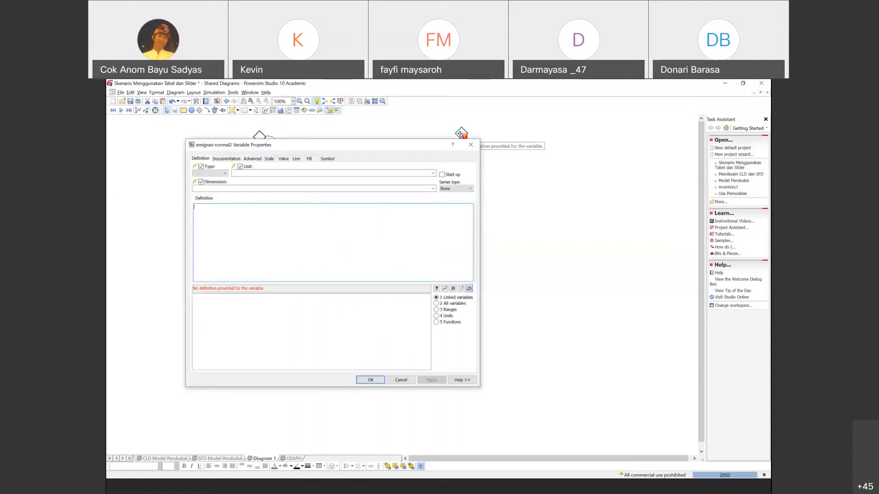
click(280, 173)
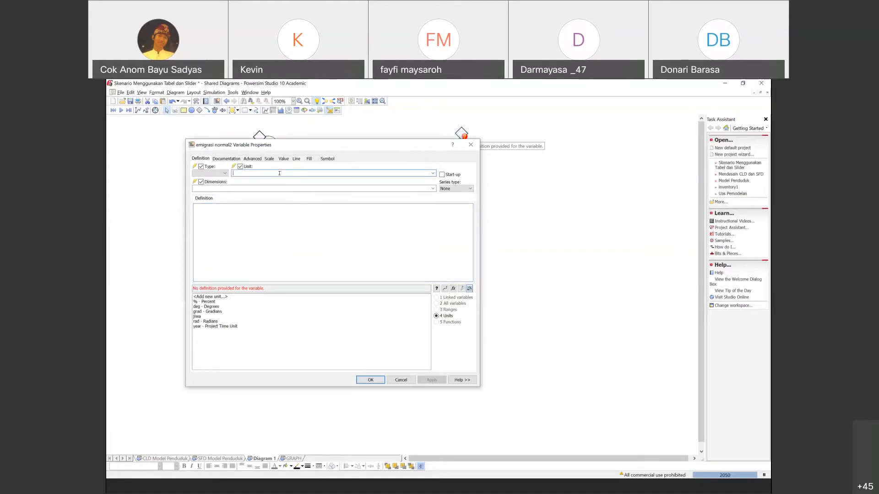
text(%)
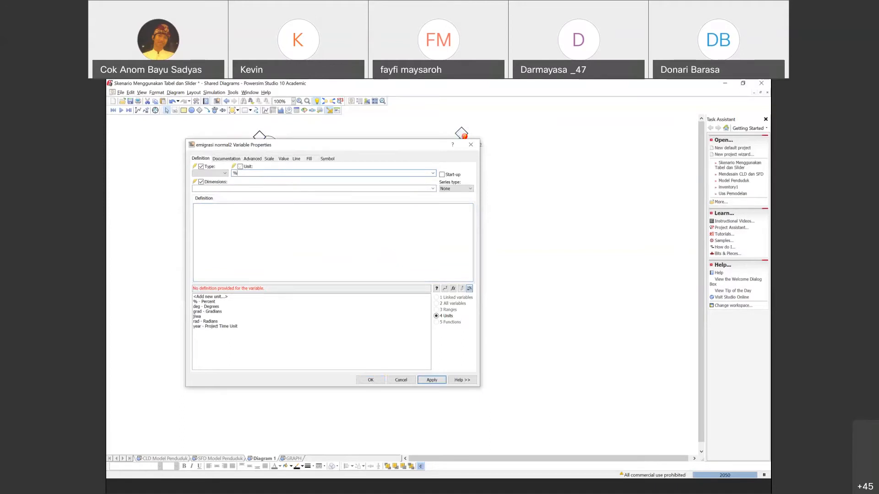
text(/year)
click(250, 221)
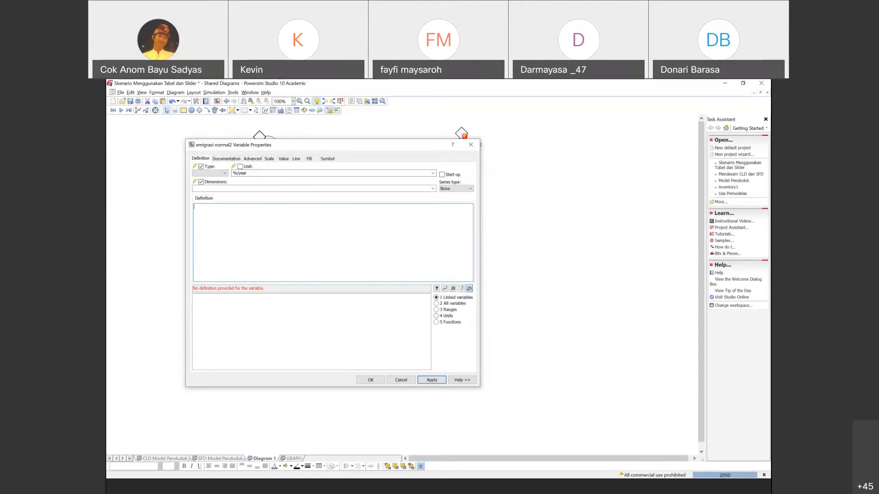
text(0.7)
click(371, 380)
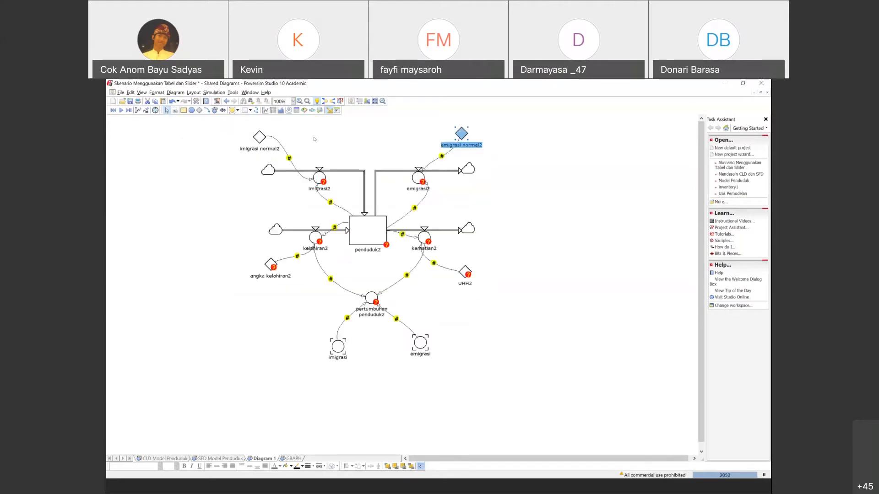
click(314, 138)
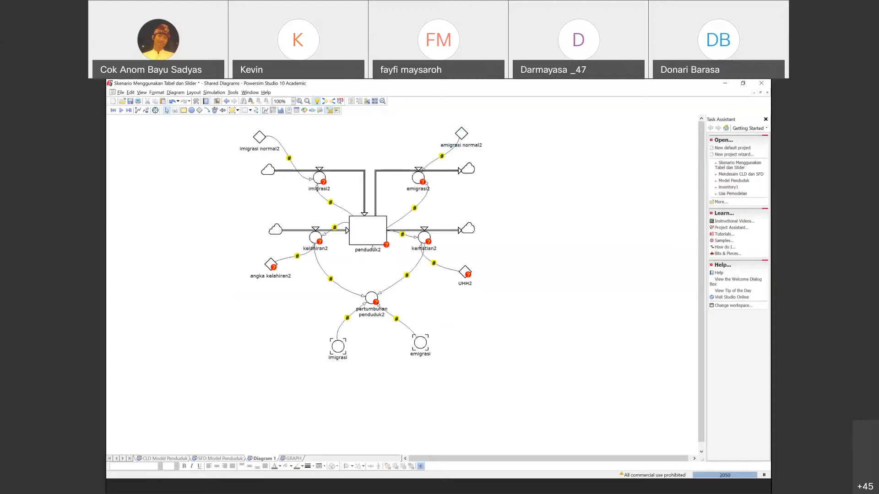
double_click(370, 226)
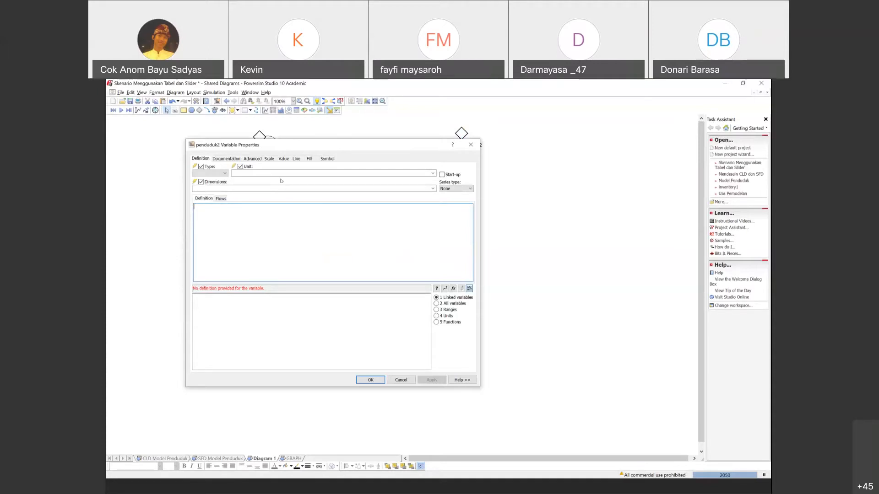
click(472, 146)
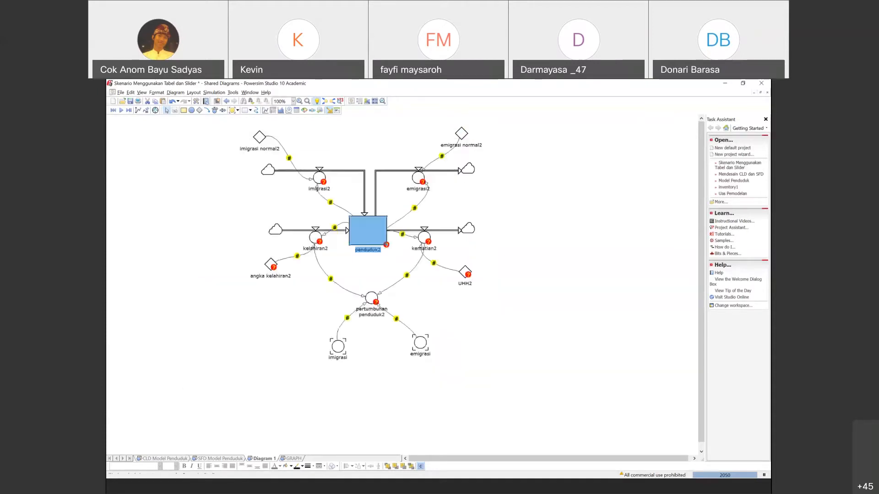
click(242, 200)
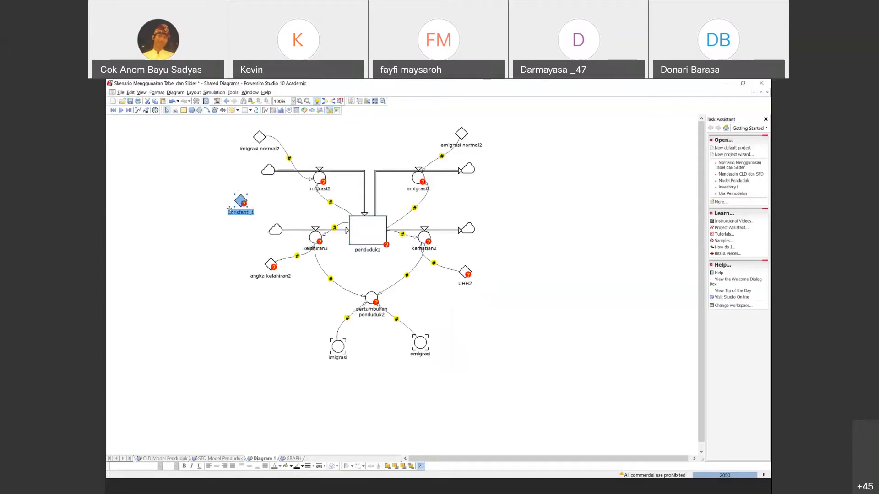
key(ctrl+z)
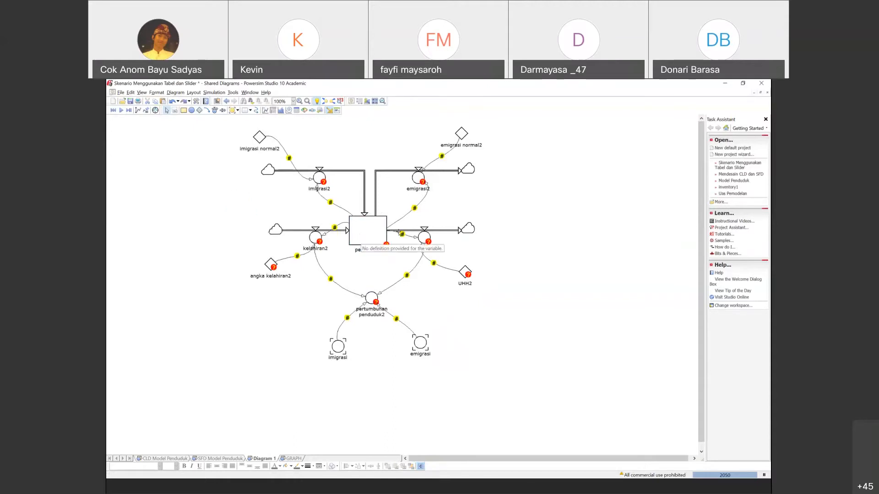
double_click(359, 234)
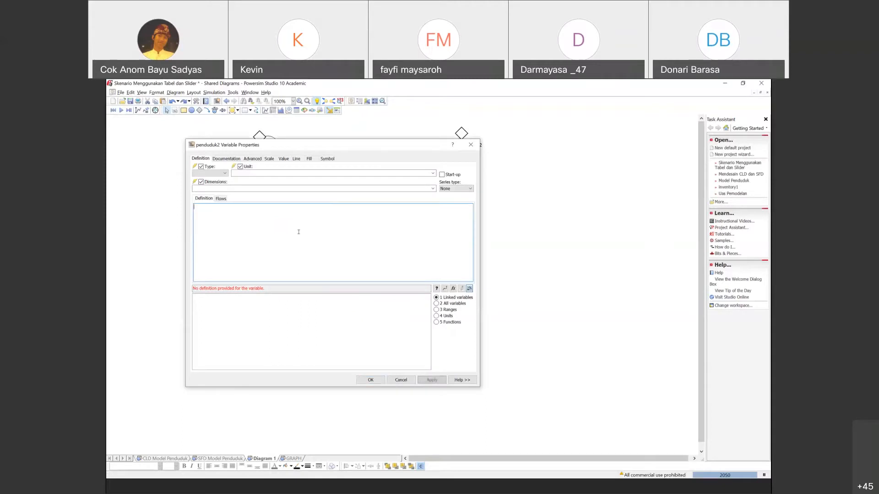
double_click(201, 302)
click(395, 381)
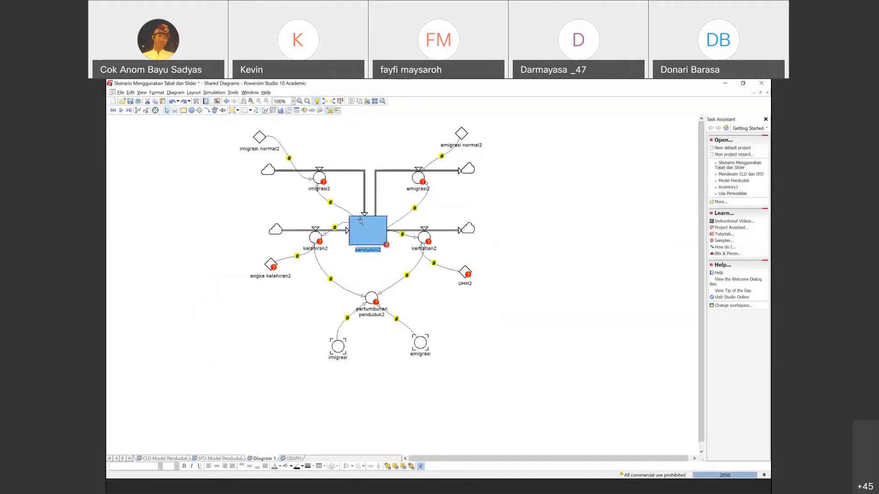
- Define the level penduduk2 with the unit jiwa and the initial value 10000
double_click(368, 231)
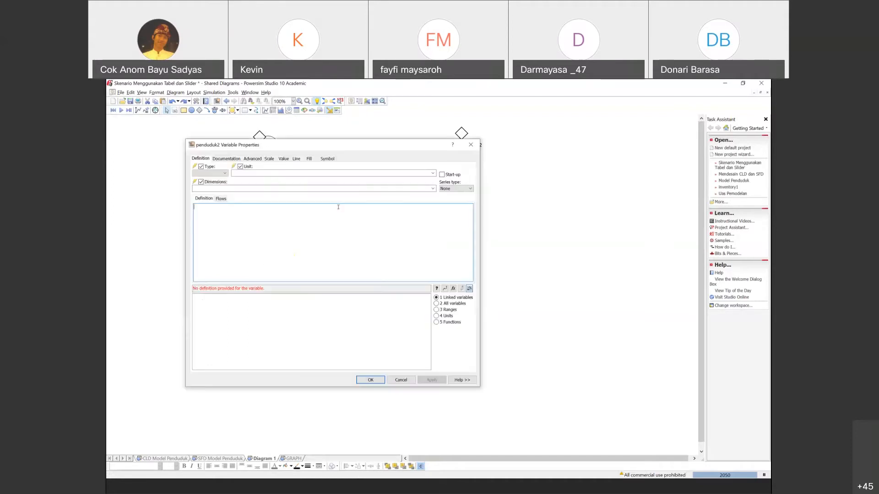
click(276, 173)
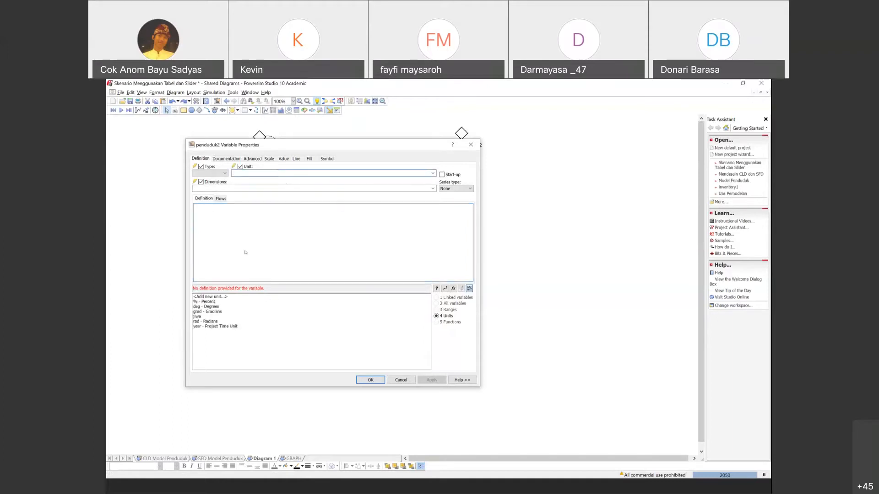
double_click(198, 316)
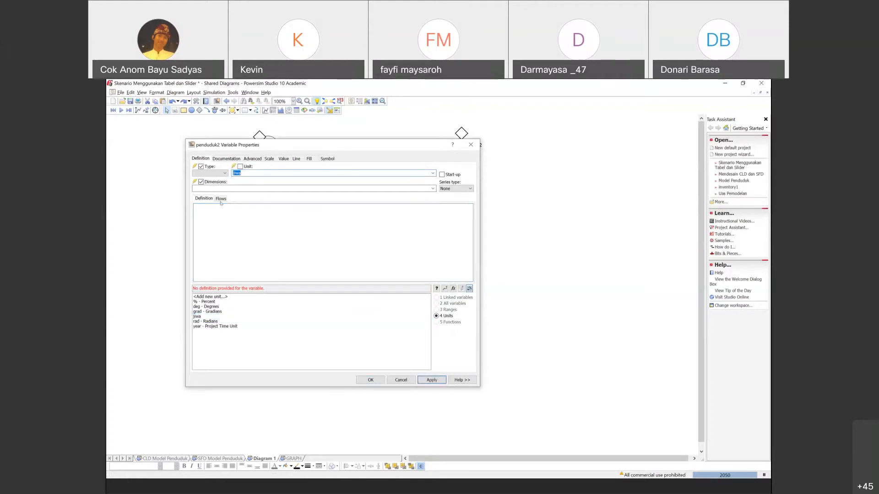
click(213, 215)
text(10000)
click(432, 380)
click(371, 380)
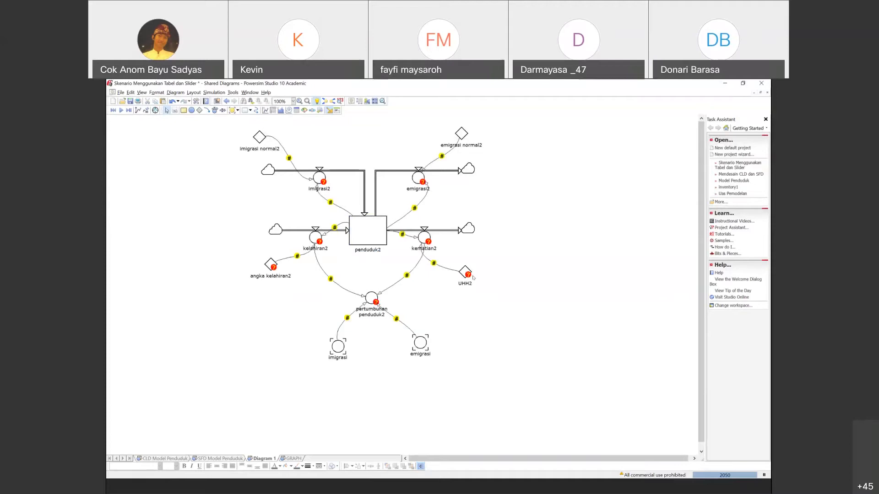
- Add a new atomic unit named %year from the properties of angka kelahiran2 and assign it to that constant
click(271, 264)
double_click(270, 263)
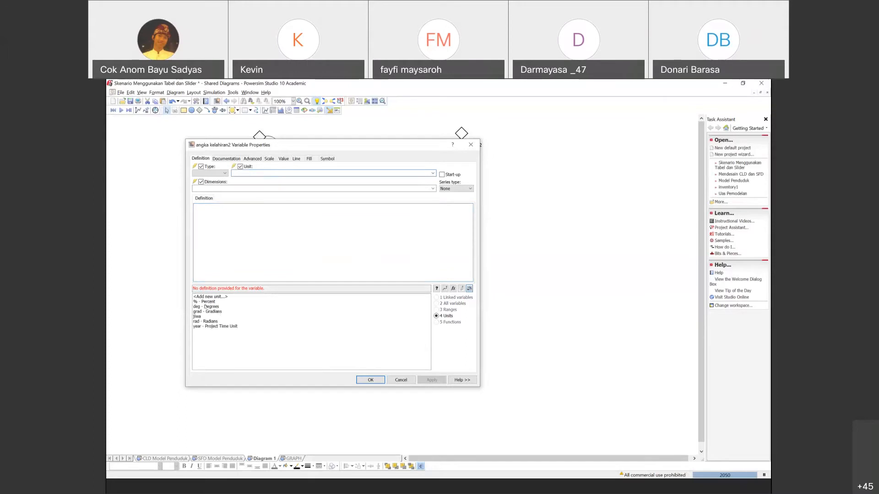
click(205, 302)
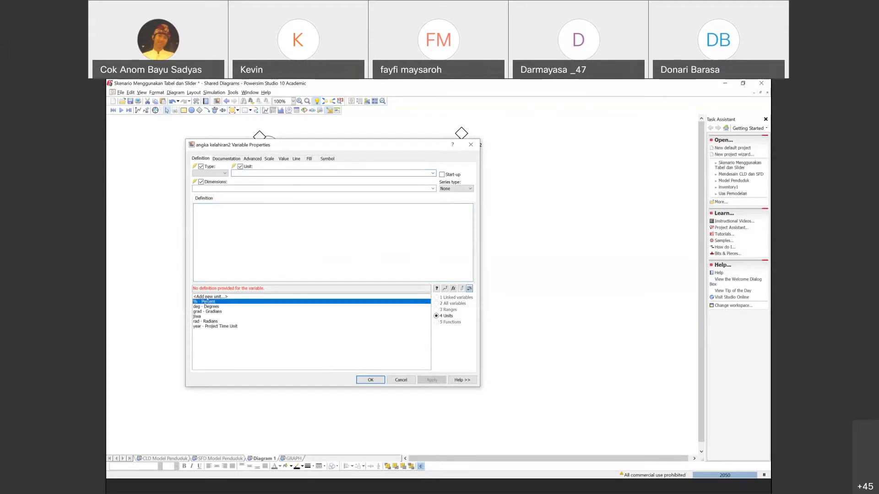
click(207, 298)
double_click(207, 298)
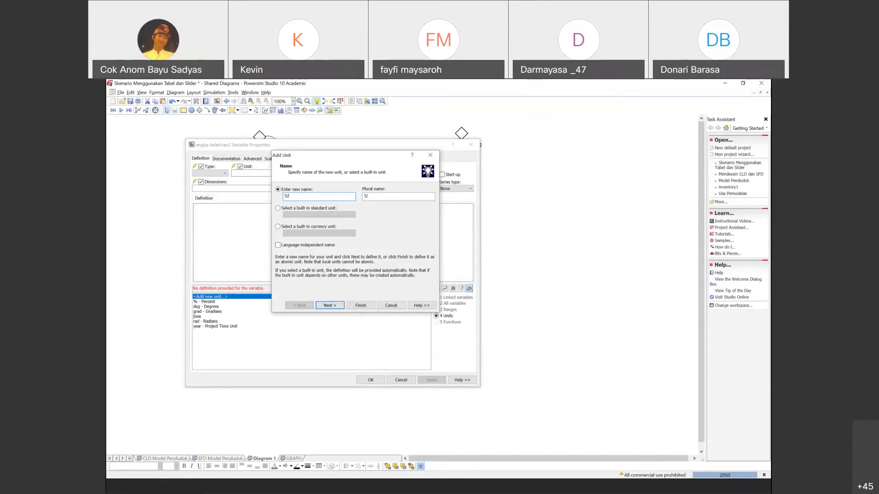
text(5)
key(BackSpace)
text(%year)
click(337, 306)
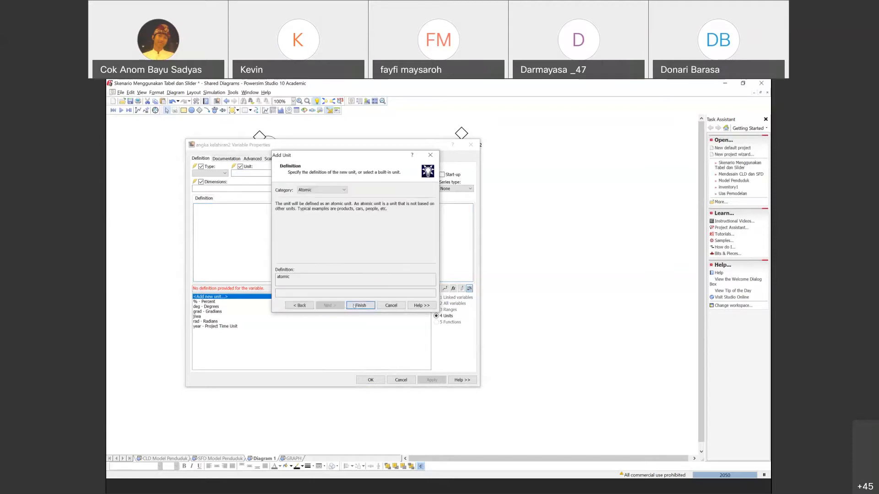
click(350, 306)
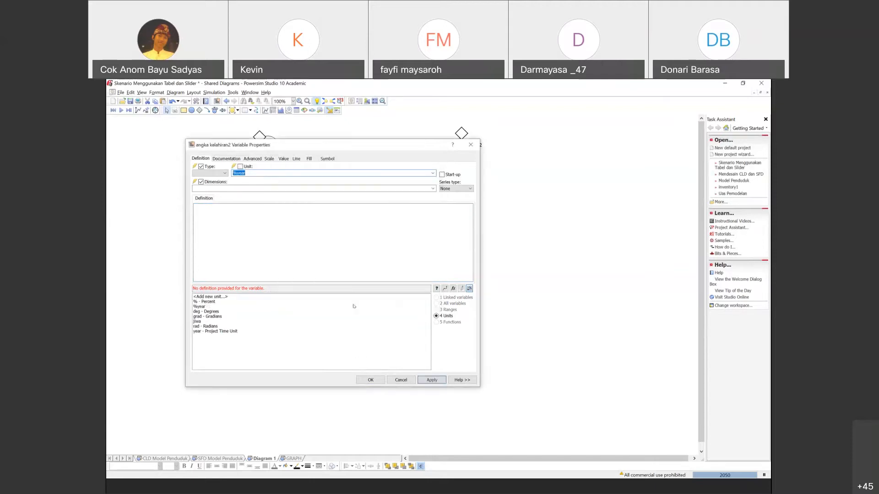
click(202, 307)
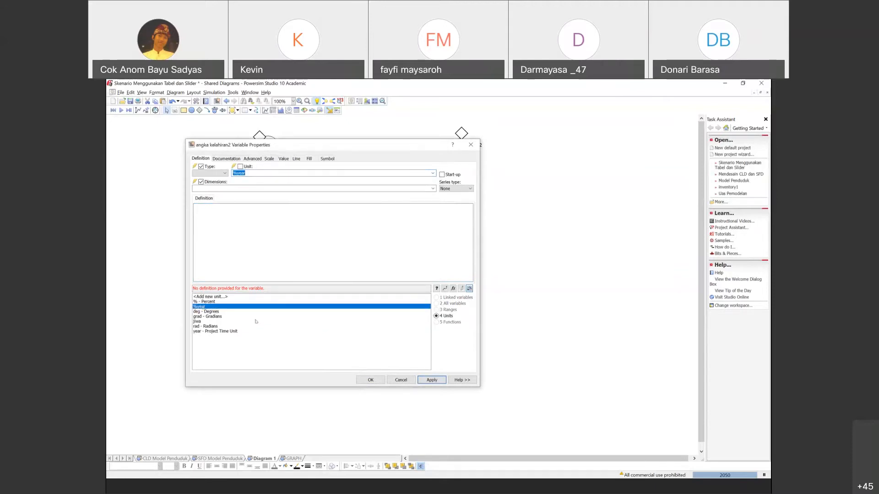
- Try to add another new unit named %/year from the properties of angka kelahiran2
click(223, 298)
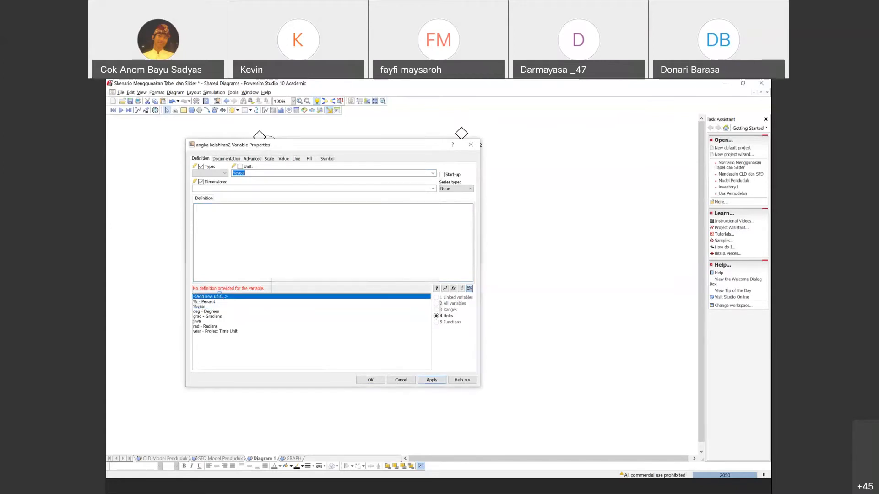
double_click(219, 295)
text(%/yea)
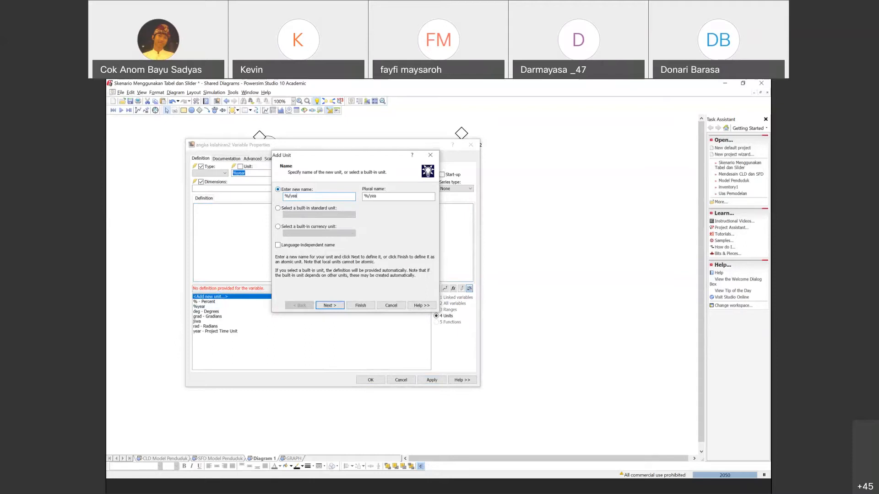
click(361, 305)
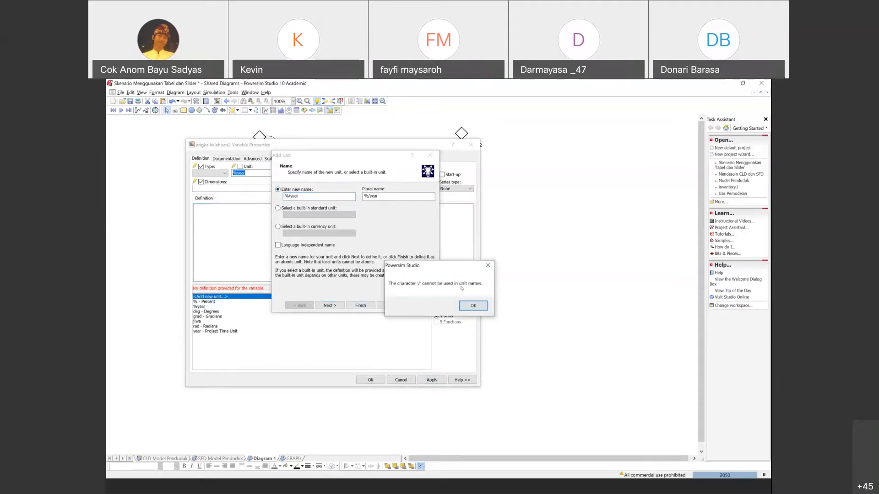
key(Return)
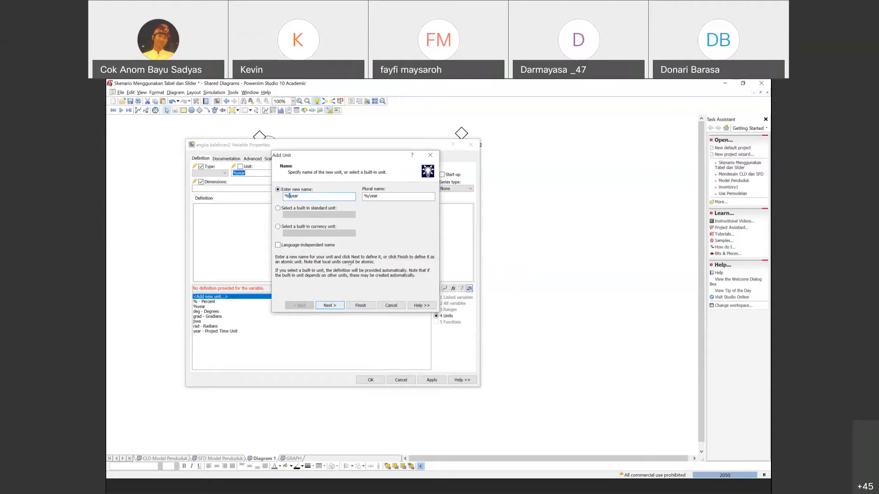
click(430, 155)
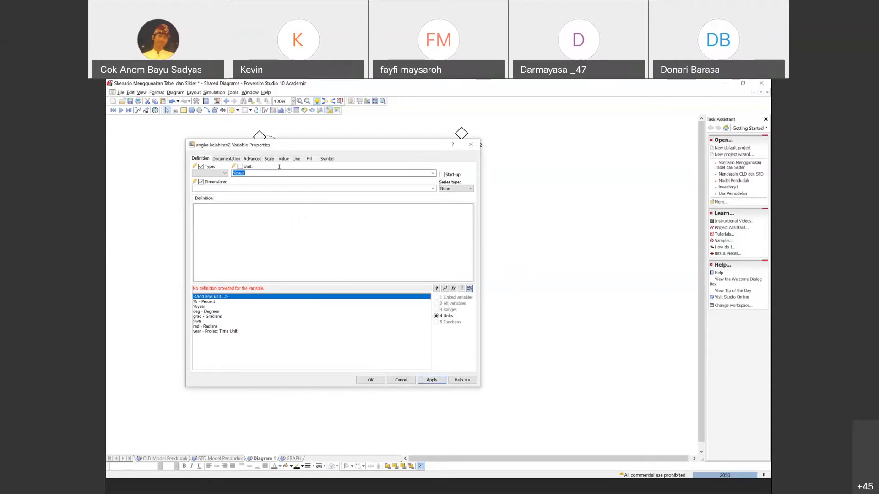
- Define the constant angka kelahiran2 with the unit %/year and the value 4
key(BackSpace)
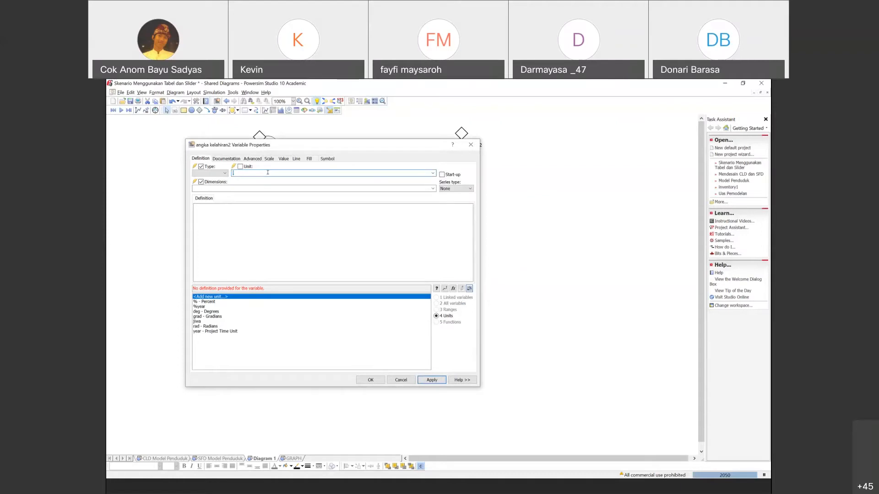
text(%/year)
click(256, 208)
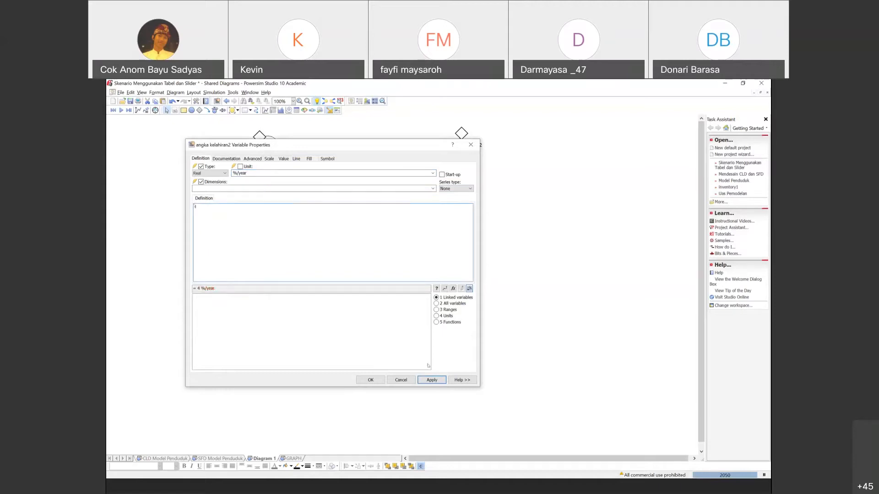
click(375, 379)
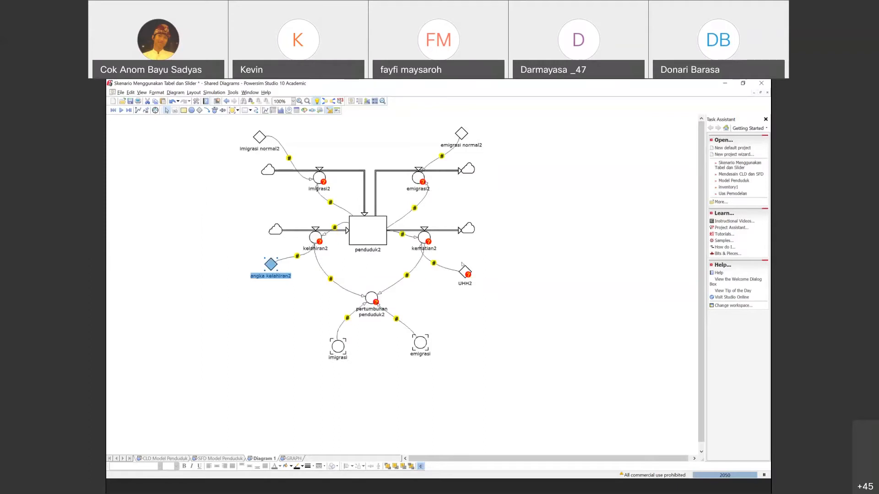
- Define the constant UHH2 with the unit year and the value 68
double_click(462, 273)
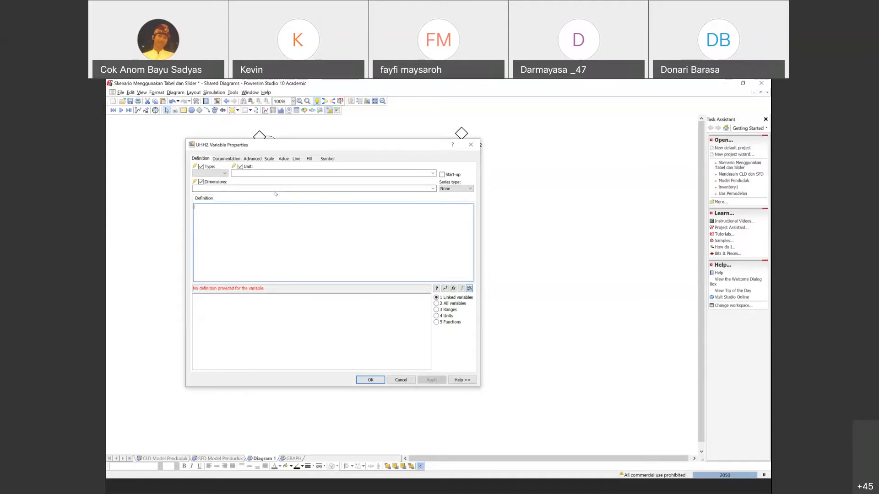
click(256, 172)
text(u)
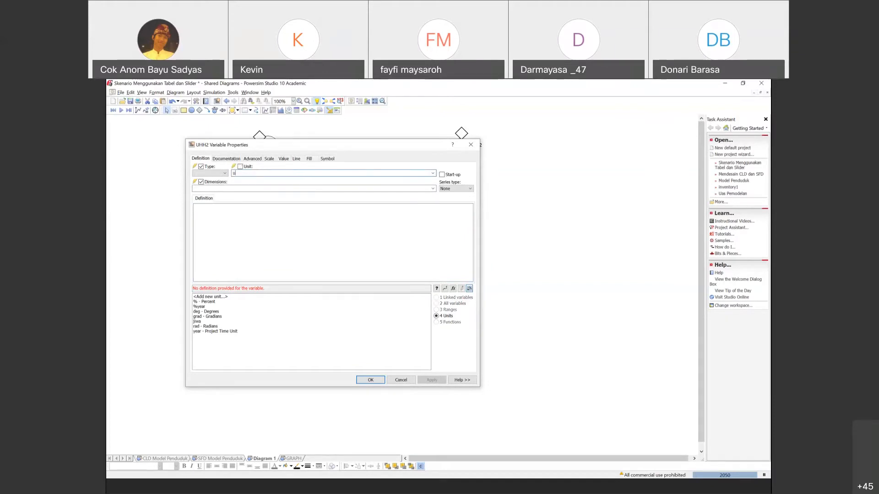
text(ear)
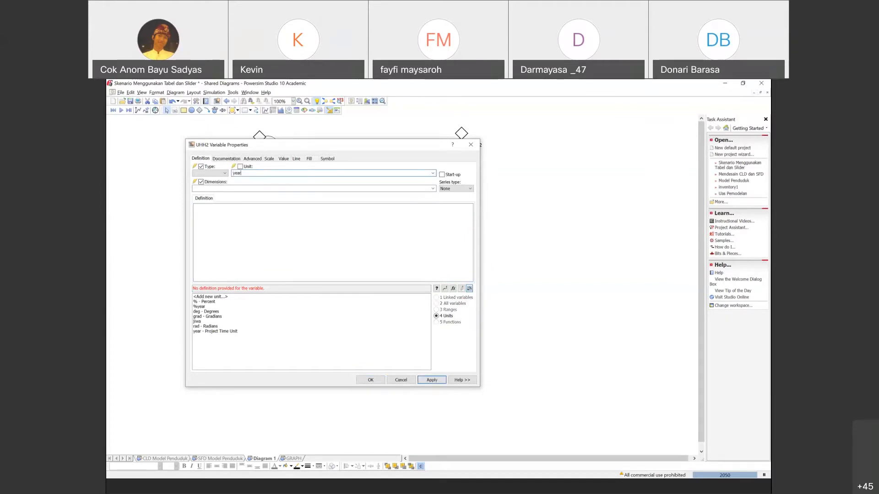
click(278, 238)
text(68)
click(432, 381)
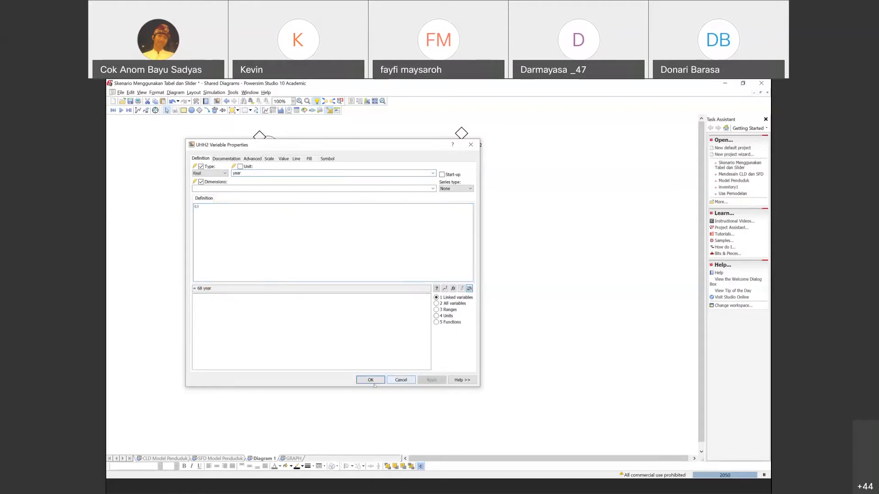
click(370, 381)
click(505, 293)
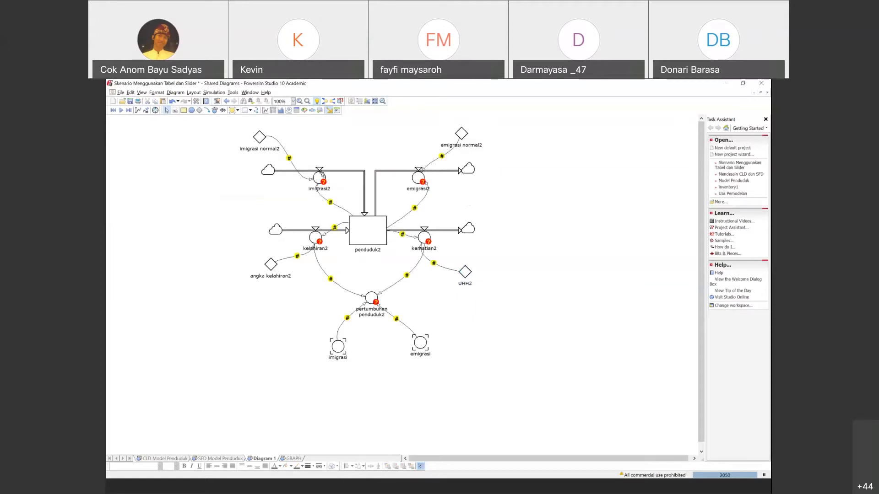
- Define the rate imigrasi2 as penduduk2 multiplied by the linked constant imigrasi normal2
click(320, 178)
double_click(320, 179)
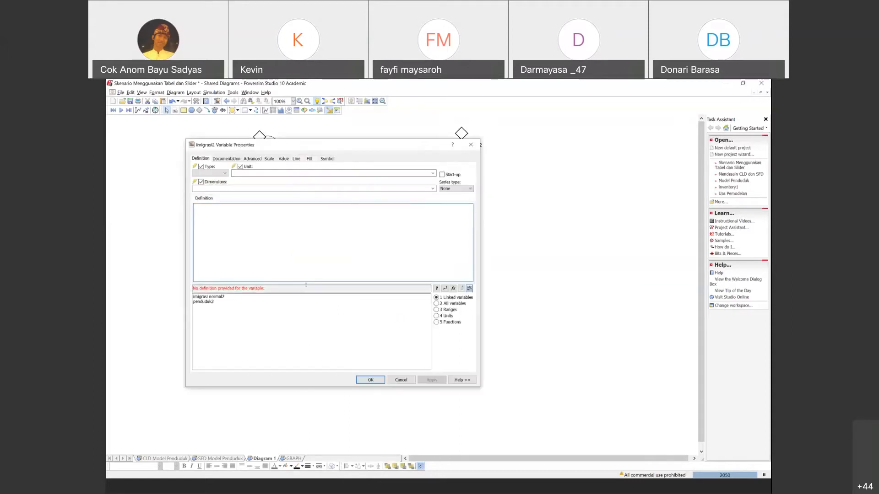
double_click(210, 301)
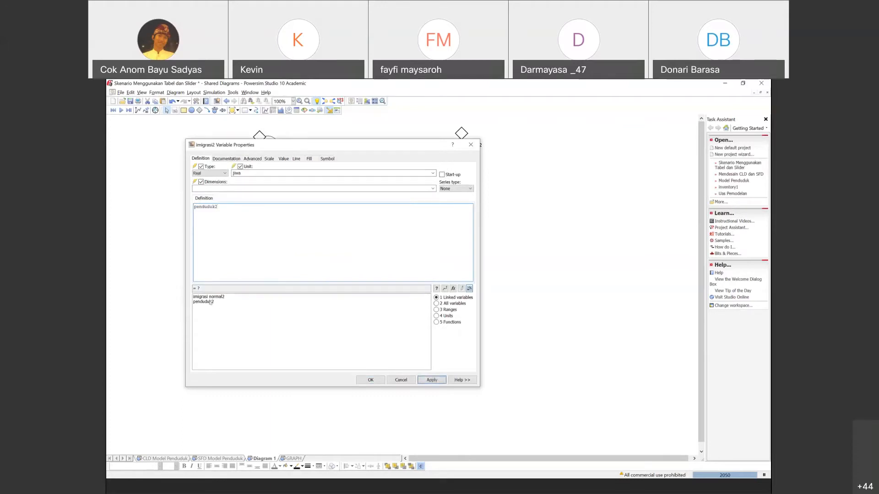
text(*)
double_click(209, 296)
click(432, 380)
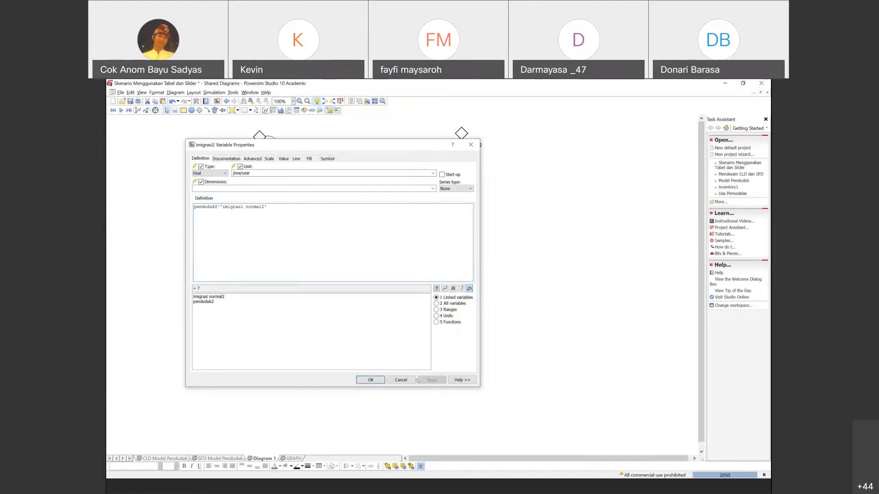
click(371, 380)
- Define the rate emigrasi2 as penduduk2 multiplied by the linked constant emigrasi normal2
click(425, 181)
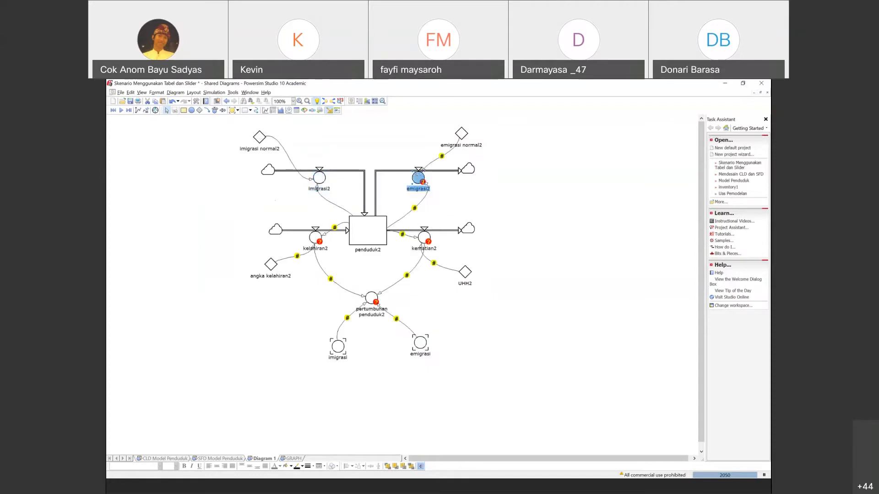
double_click(425, 181)
double_click(212, 301)
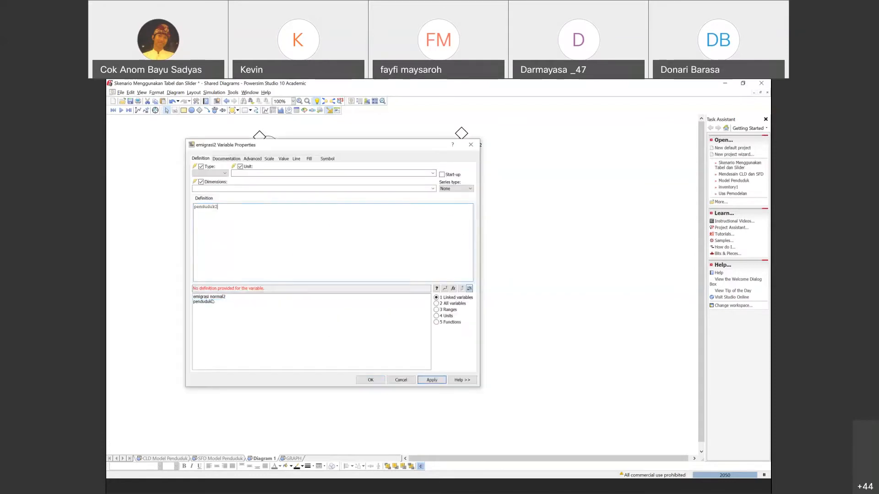
text(*)
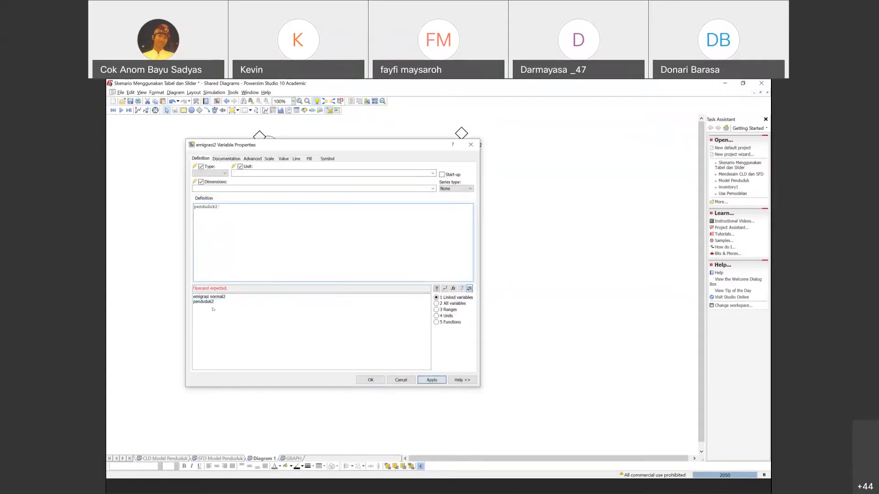
double_click(210, 297)
click(431, 379)
click(371, 380)
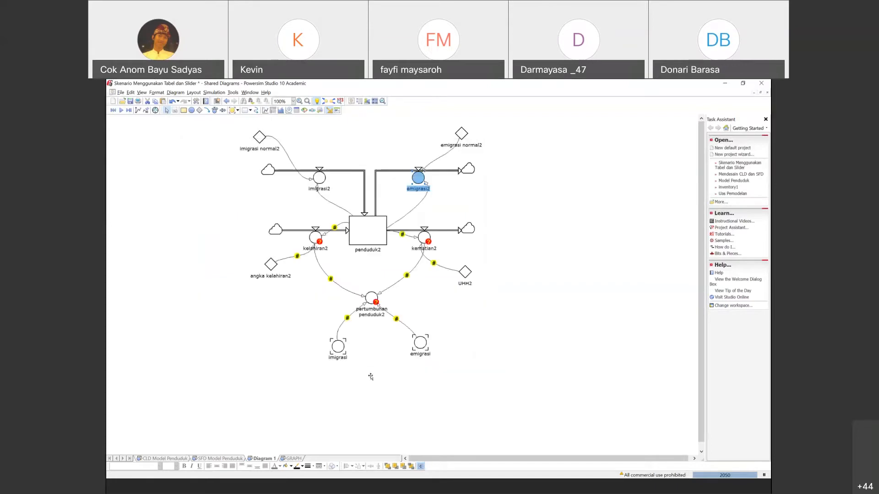
- Define the rate kelahiran2 as penduduk2 multiplied by the linked constant angka kelahiran2
click(310, 237)
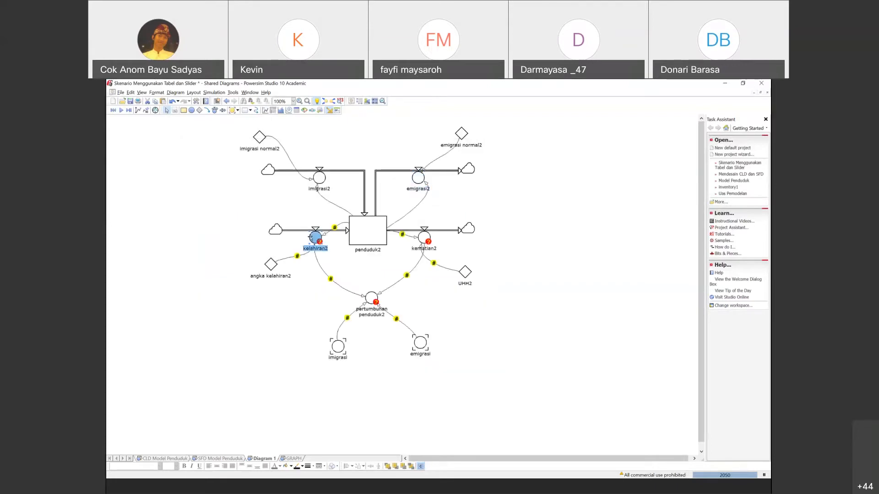
double_click(310, 238)
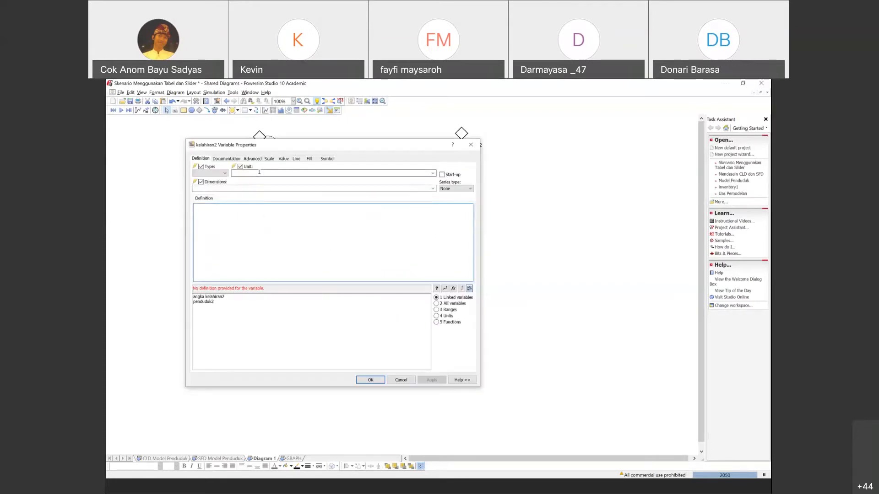
click(215, 226)
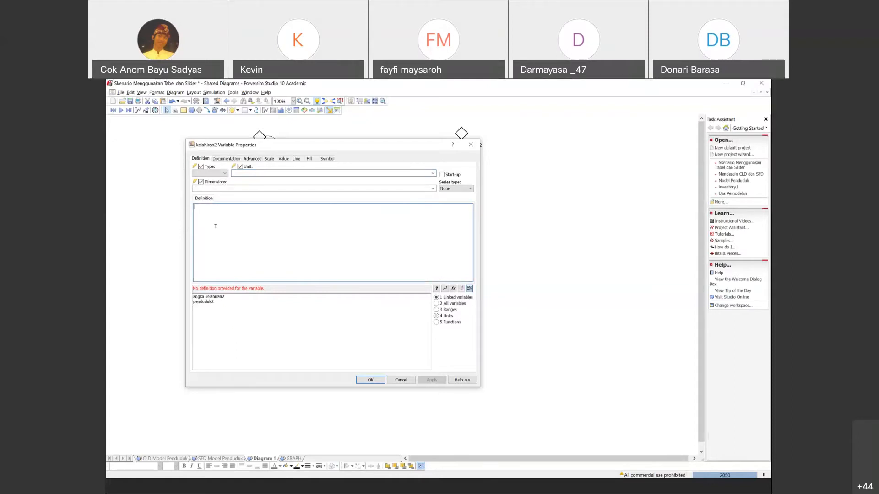
double_click(203, 302)
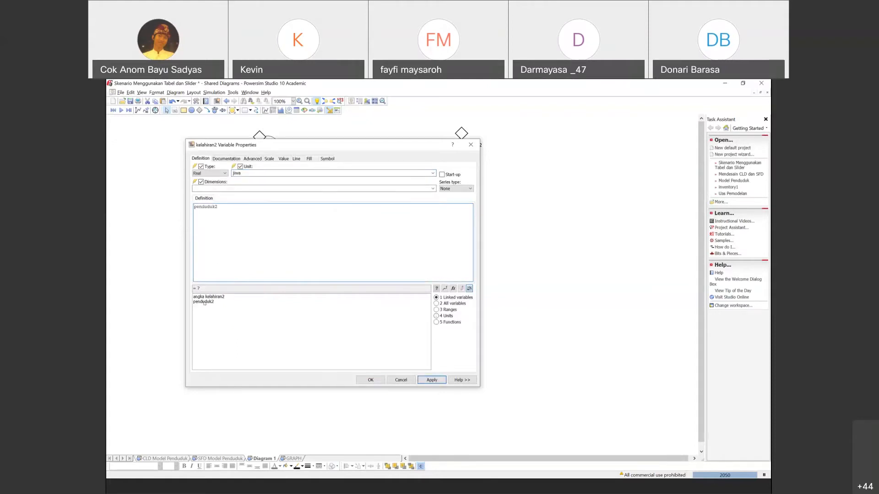
text(*)
double_click(208, 296)
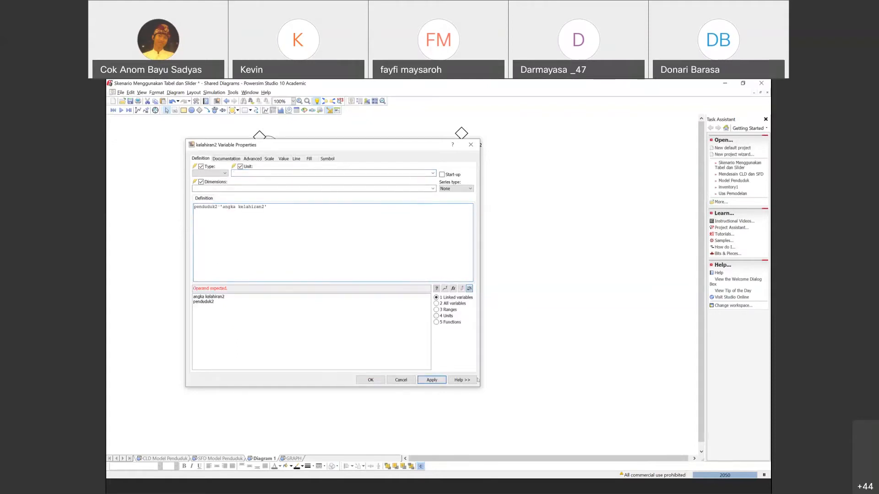
click(432, 380)
key(Return)
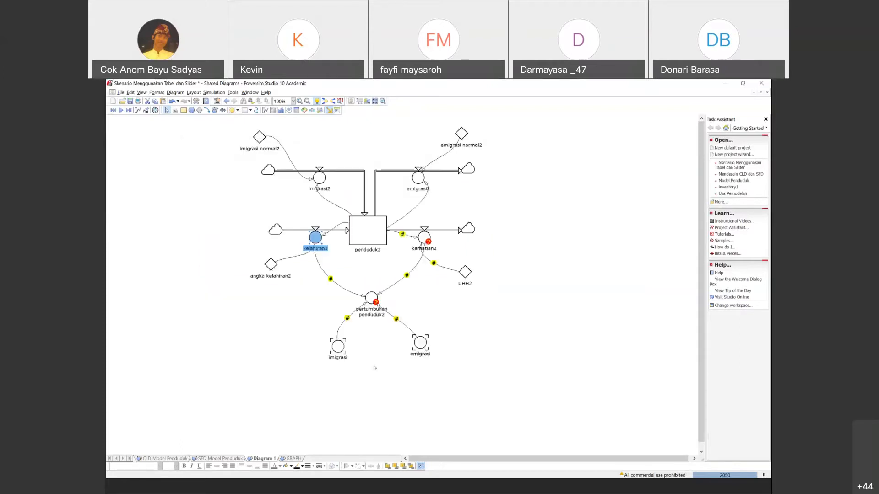
- Define the rate kematian2 as penduduk2 divided by the linked constant UHH2
click(423, 239)
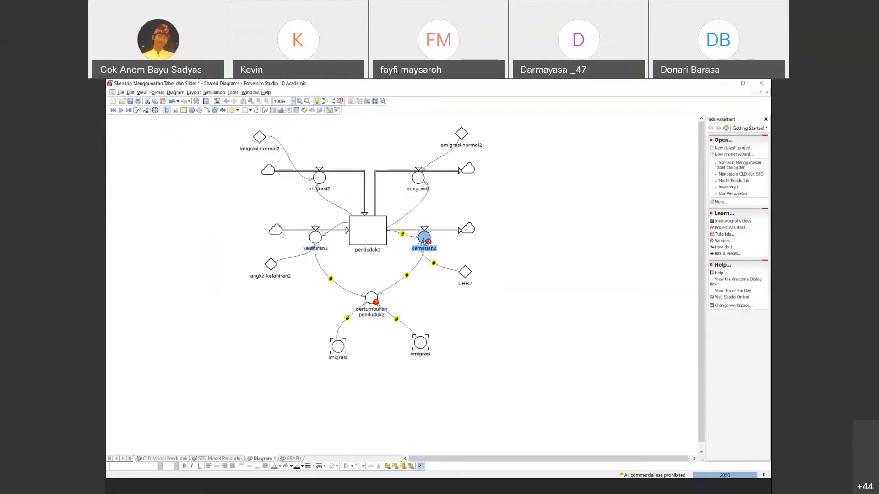
double_click(423, 239)
click(208, 302)
double_click(209, 302)
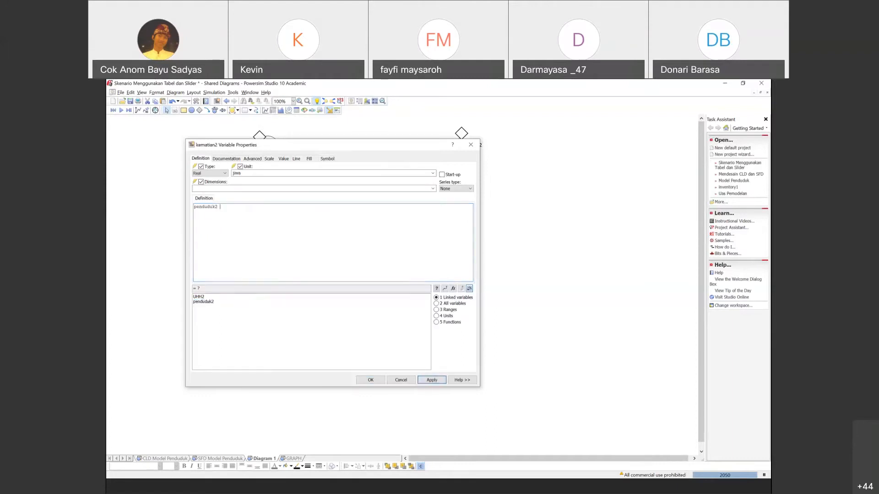
text(/UHH2)
click(432, 380)
click(401, 381)
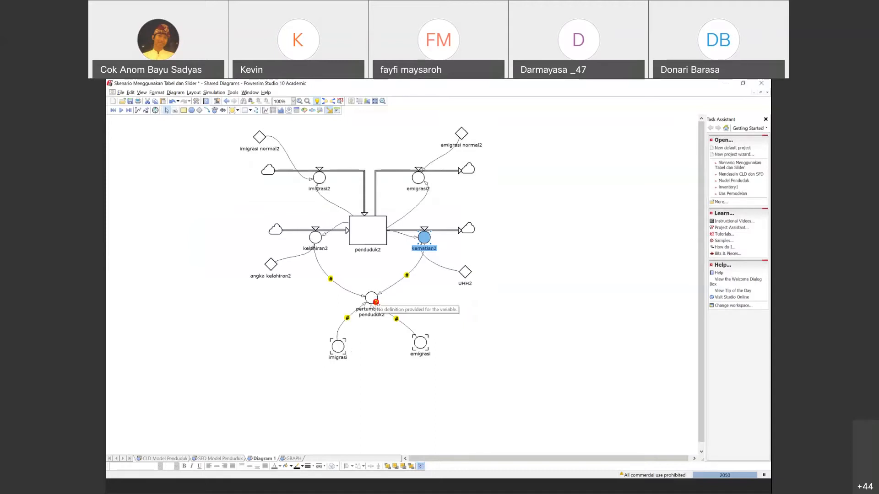
- Define the auxiliary pertumbuhan penduduk2 with the formula kelahiran2-kematian2-imigrasi-emigrasi, using its linked variables
click(372, 301)
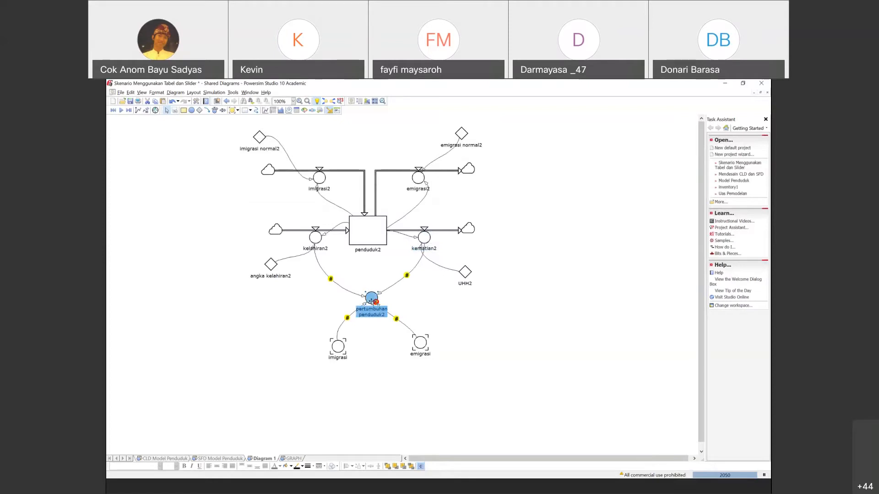
double_click(371, 300)
double_click(203, 307)
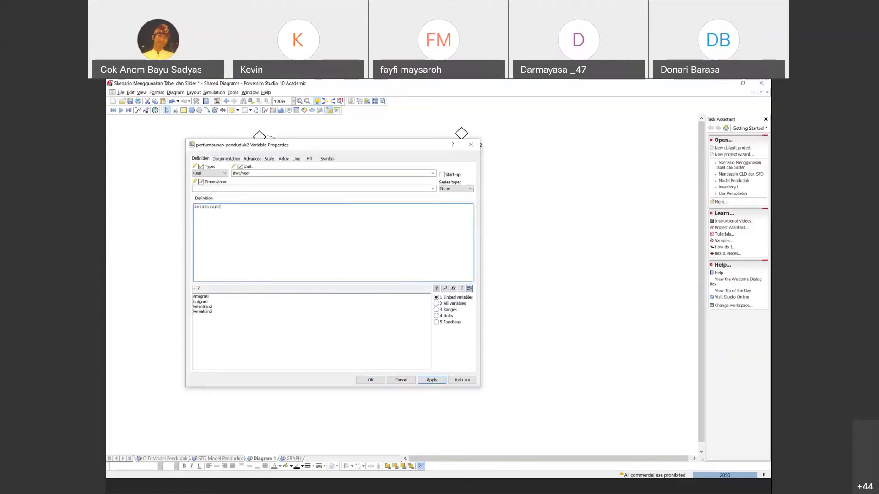
text(-)
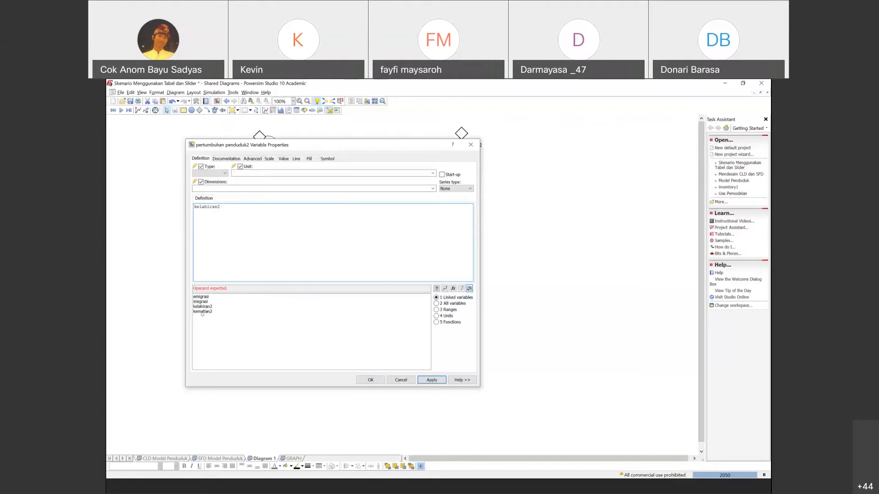
double_click(202, 312)
text(-)
double_click(198, 302)
text(-)
double_click(199, 297)
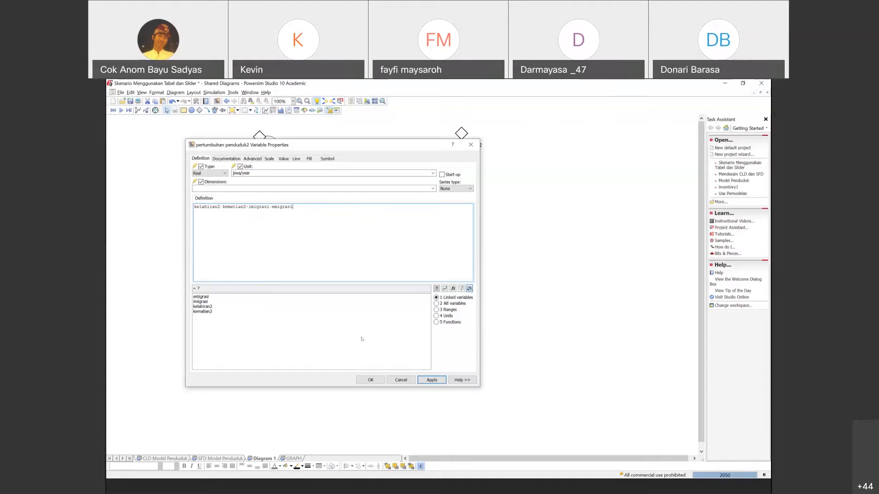
click(439, 380)
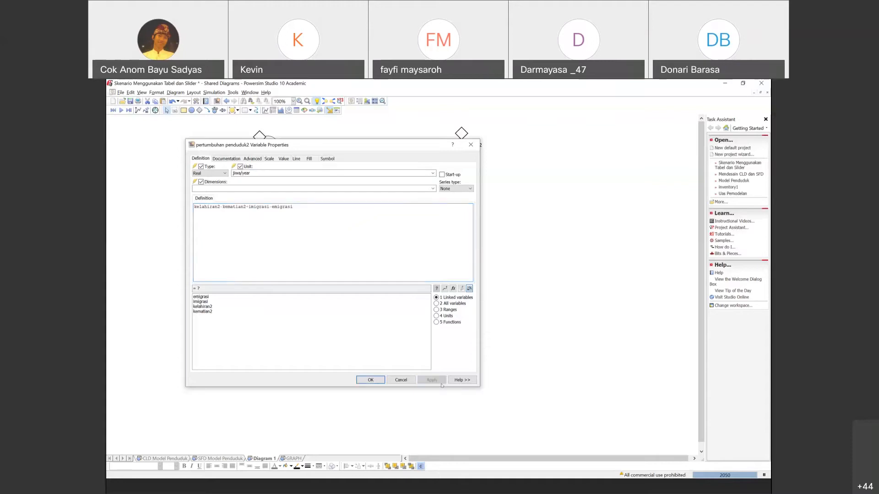
click(398, 381)
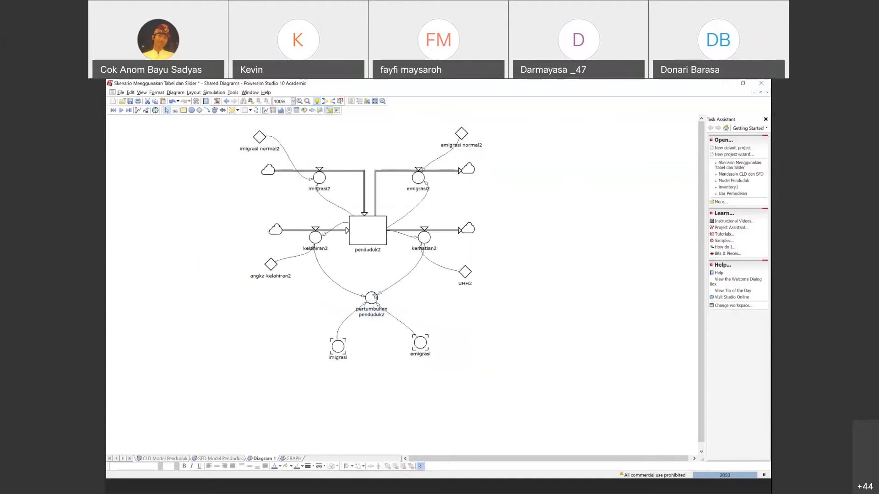
- Move pertumbuhan penduduk2 and the imigrasi and emigrasi shortcuts upward, closer to the level penduduk2
drag(372, 310, 369, 291)
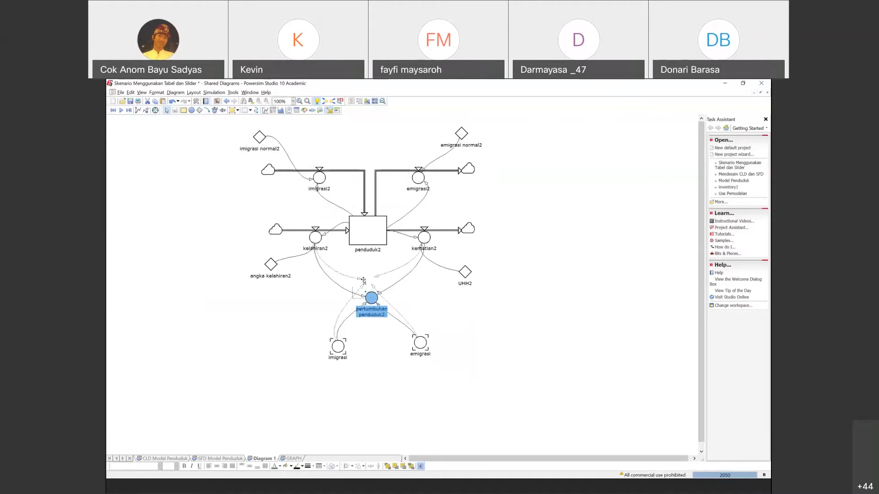
click(337, 345)
drag(336, 346, 322, 312)
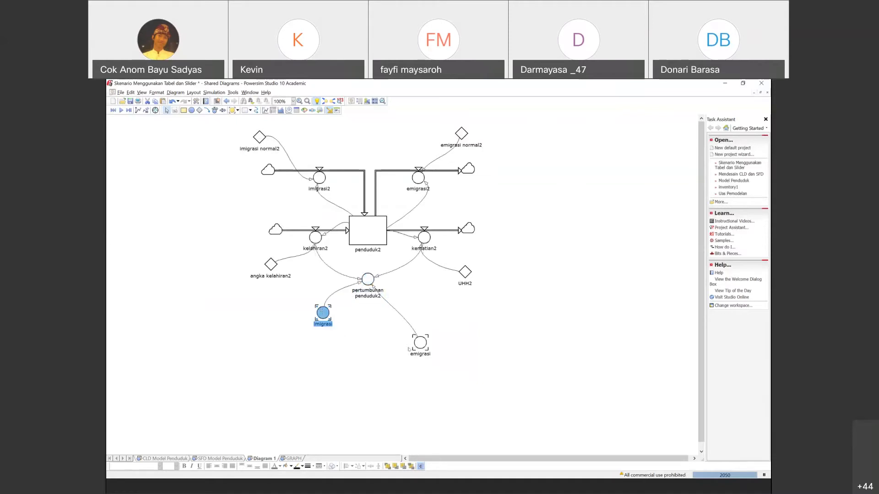
shift+click(422, 343)
drag(424, 344, 424, 319)
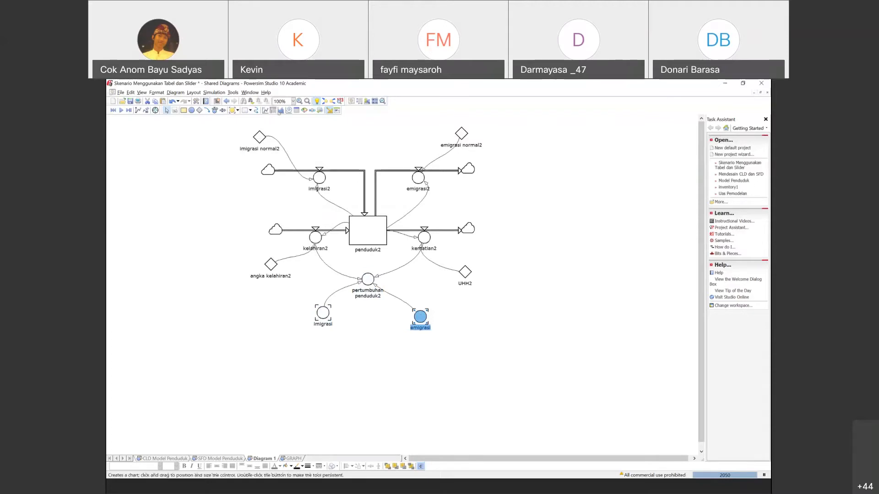
- Place a new empty graph on the diagram, with its corner near the constant imigrasi normal2
click(266, 111)
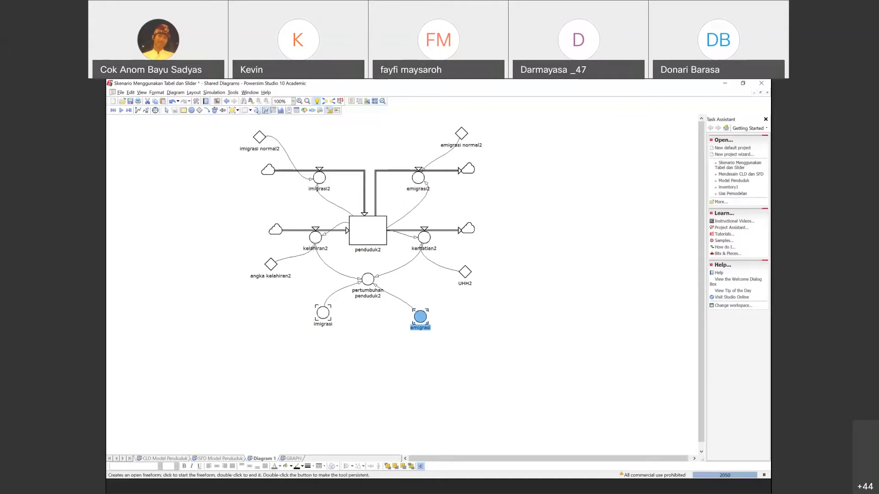
click(234, 137)
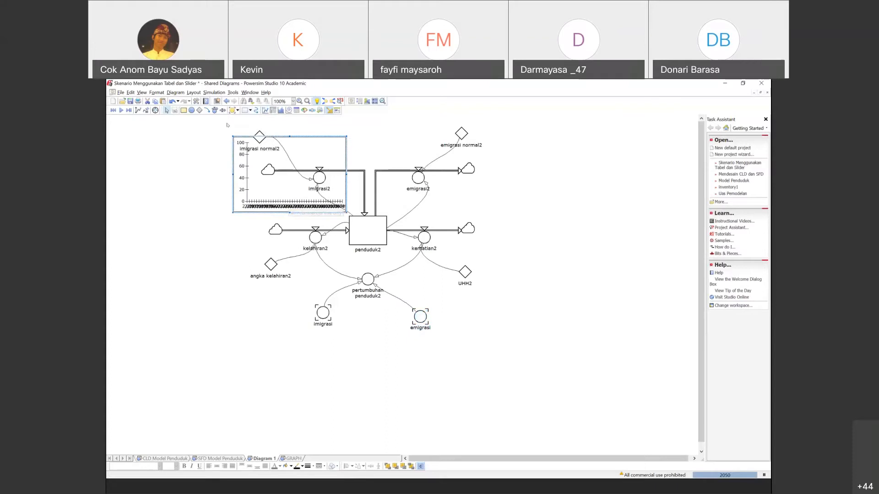
- Undo the graph placement and shift the entire penduduk2 stock-and-flow diagram to the left
key(ctrl+z)
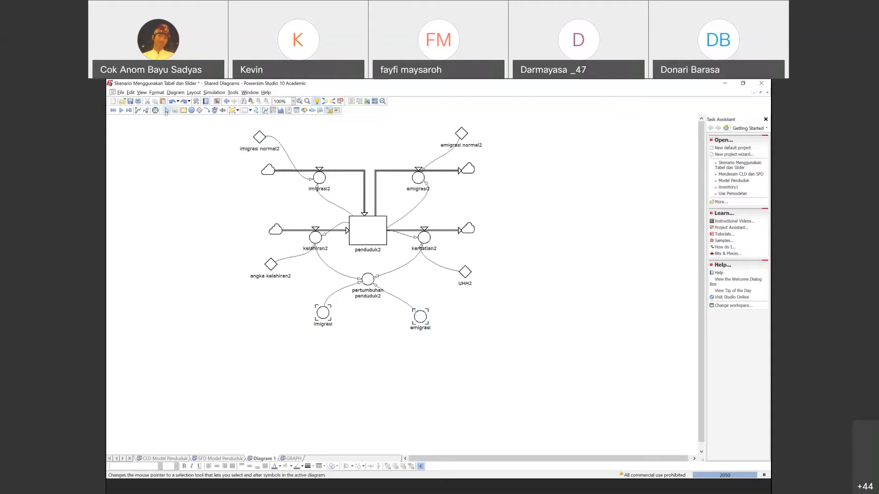
drag(218, 122, 559, 334)
drag(360, 231, 304, 230)
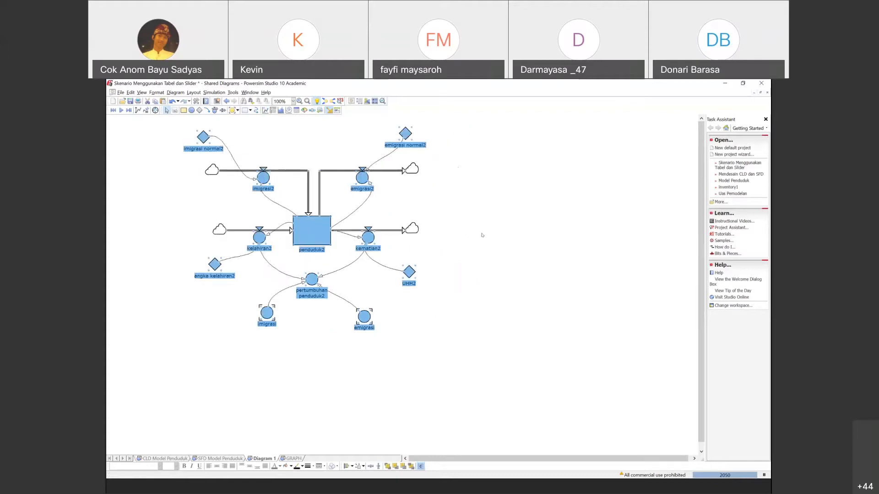
click(482, 236)
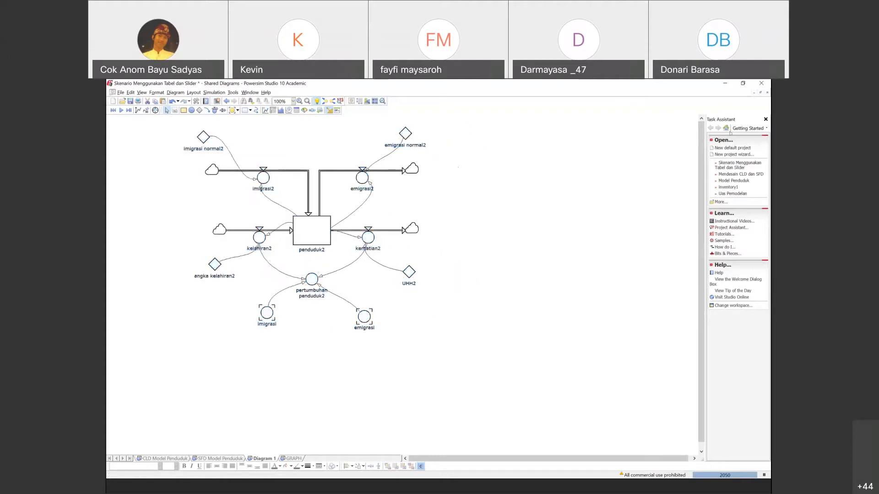
- Place a new empty time graph in the free area to the right of the diagram
click(265, 110)
click(536, 165)
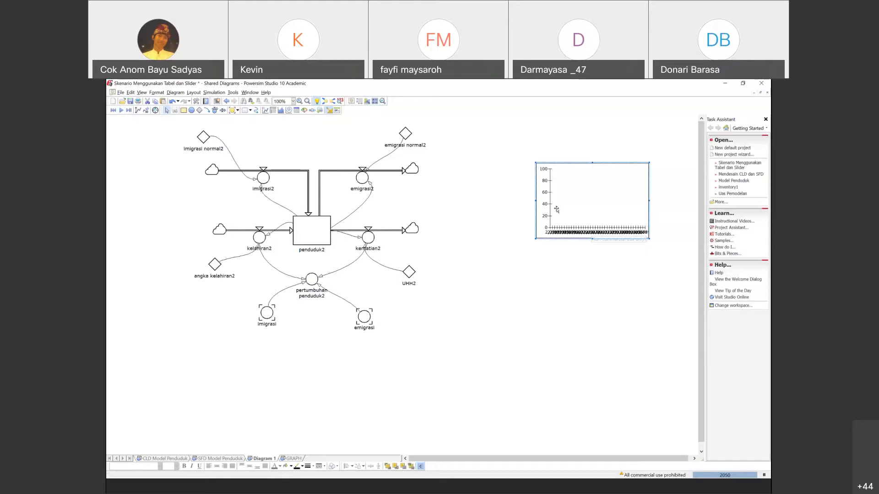
right_click(572, 231)
click(573, 231)
- Turn off the automatic major interval on the graph's time axis and apply an interval of 20 years
right_click(573, 231)
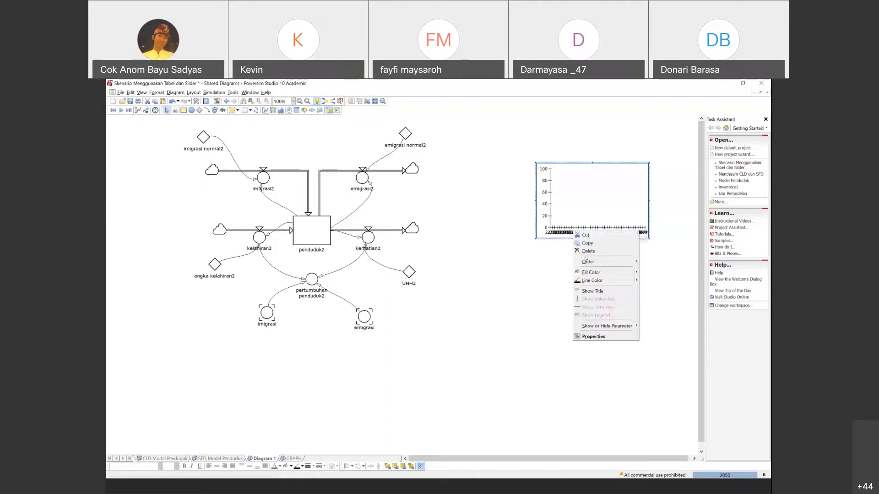
click(603, 336)
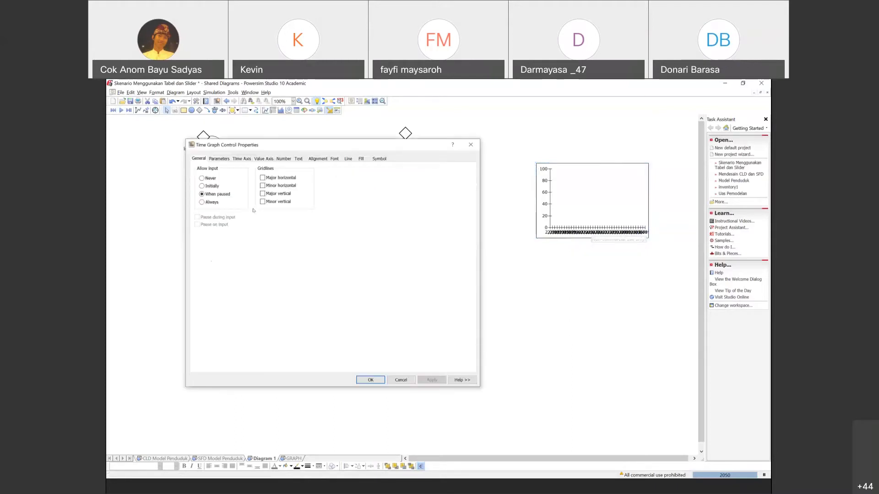
click(219, 158)
click(241, 158)
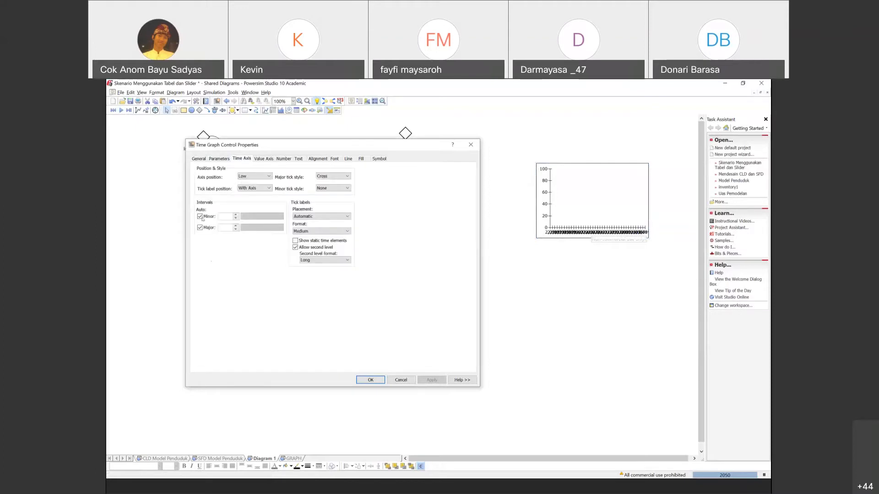
click(200, 227)
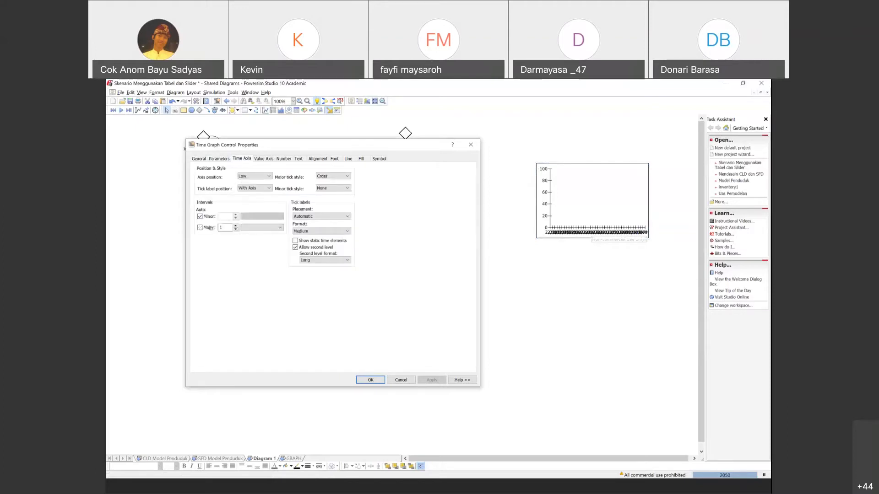
click(236, 227)
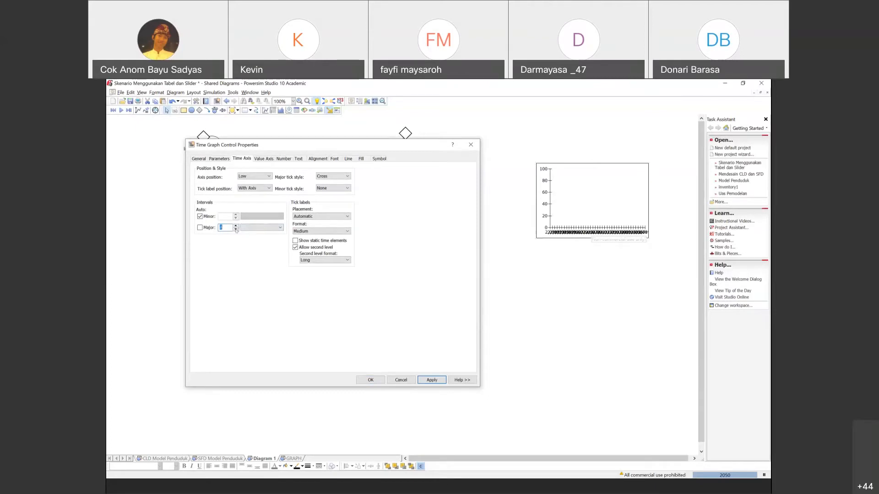
text(20)
click(431, 380)
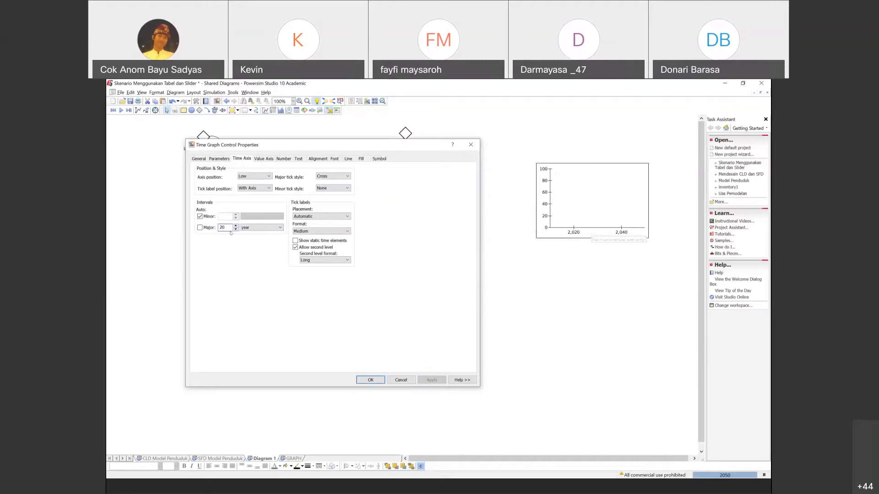
- Set the major interval of the graph's time axis to 5 years
double_click(231, 227)
text(5)
click(430, 380)
click(366, 381)
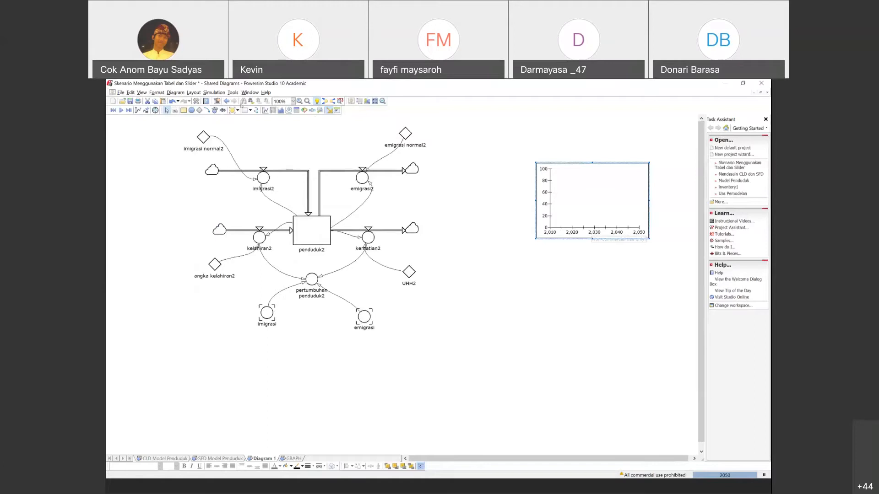
- Check the start and stop times in the simulation settings without changing them
click(215, 93)
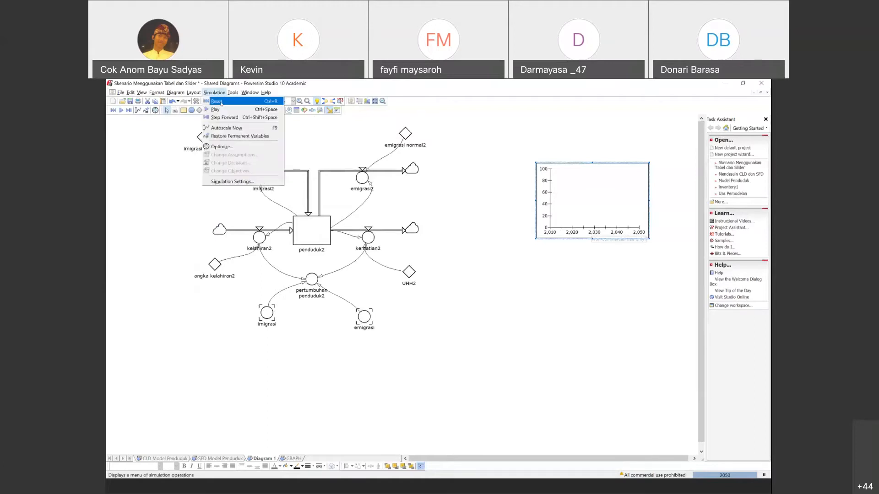
mouse_move(138, 94)
mouse_move(214, 92)
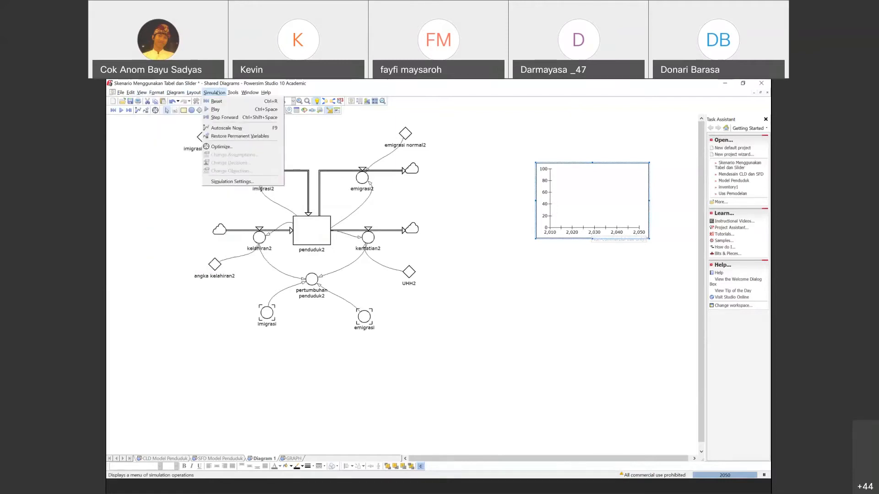
click(233, 181)
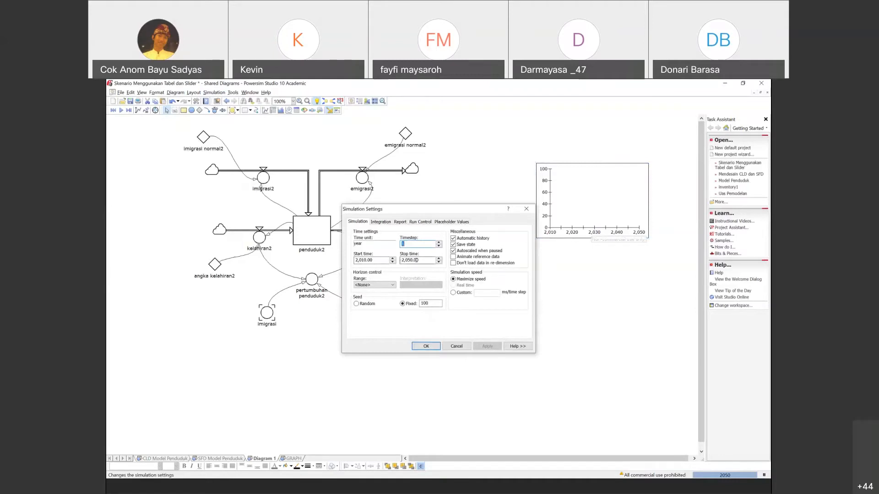
click(425, 346)
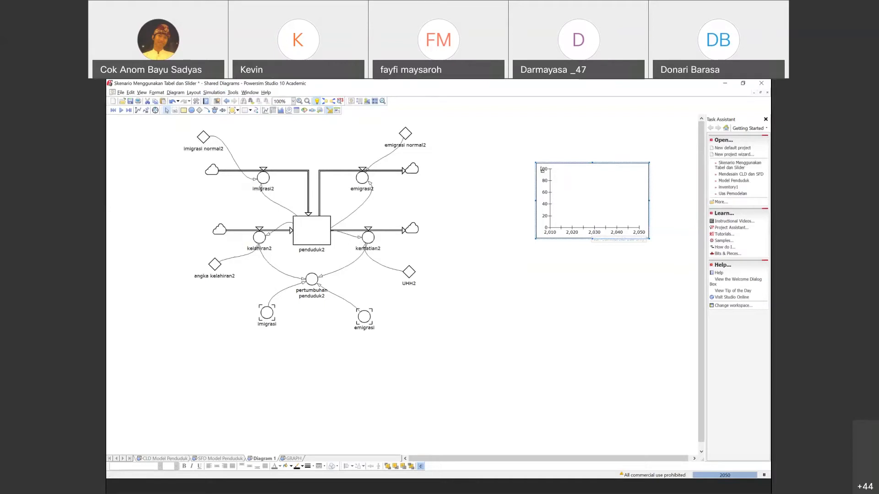
- Move the empty graph closer to the diagram and place a copy of it directly below
drag(569, 166, 513, 173)
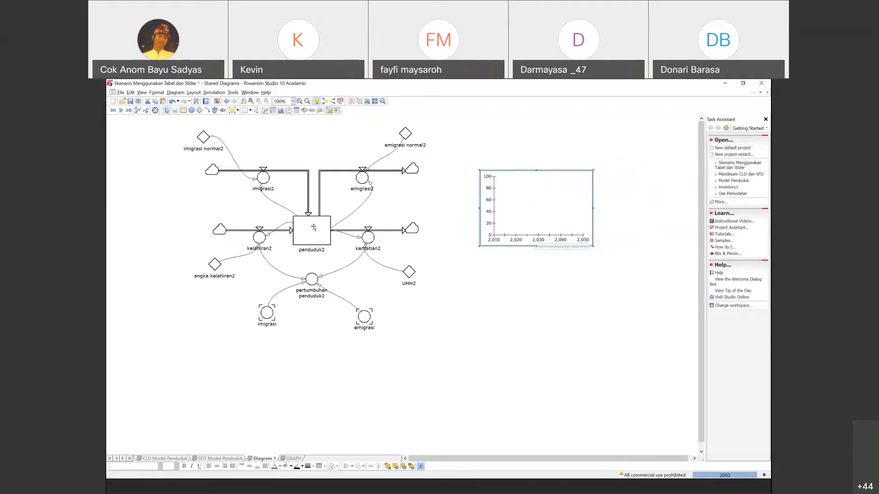
right_click(513, 171)
click(518, 185)
right_click(519, 316)
click(531, 319)
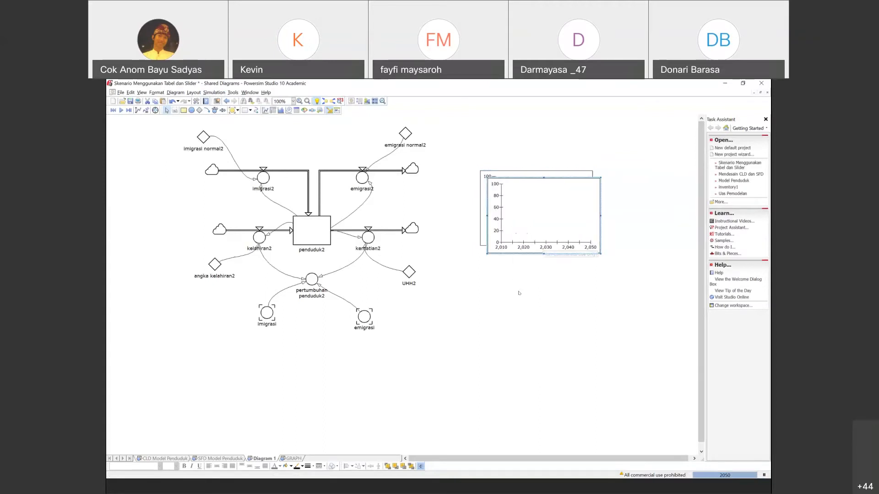
drag(488, 195, 484, 274)
click(628, 240)
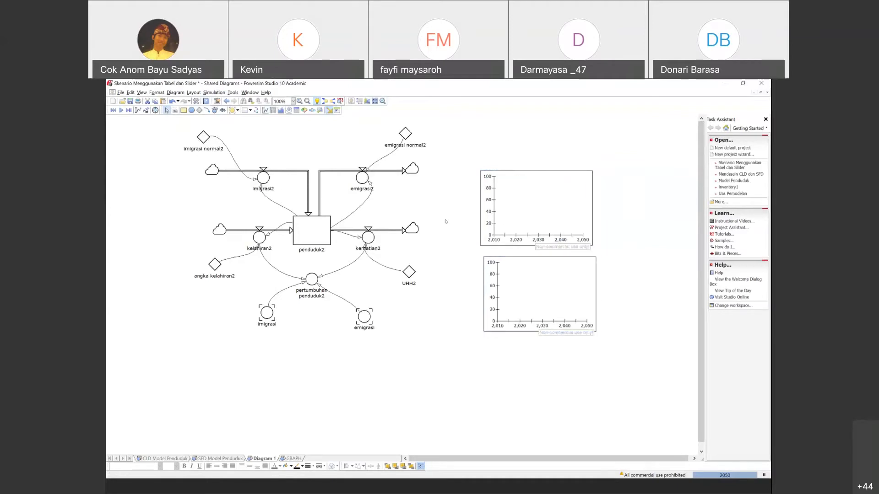
- Add penduduk2 to the upper graph and pertumbuhan penduduk2 to the lower graph
drag(308, 224, 516, 215)
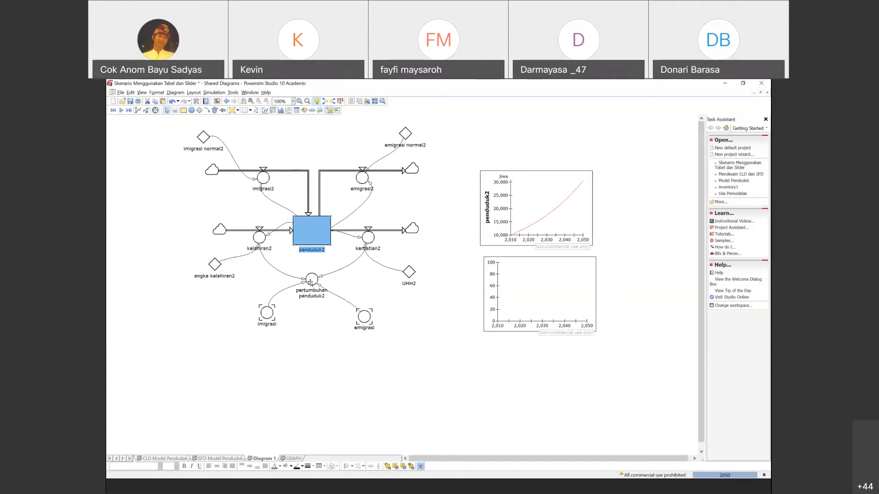
drag(310, 282, 552, 298)
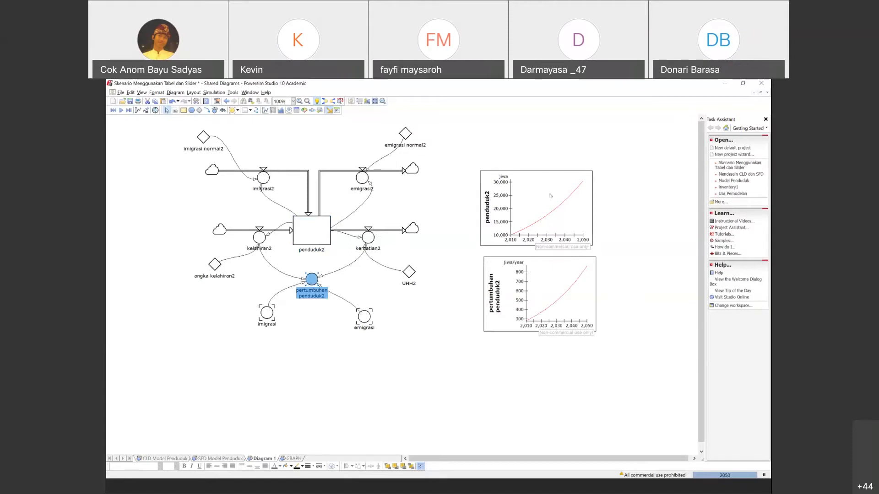
click(387, 141)
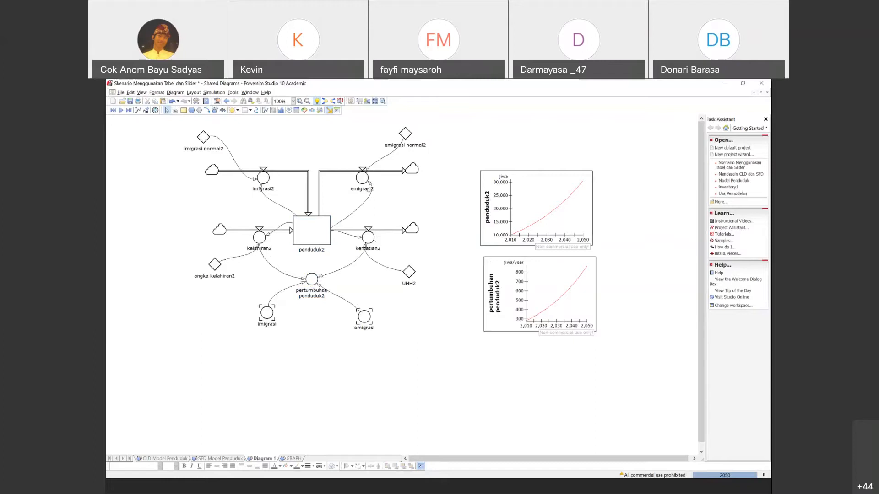
- Examine the constants imigrasi normal2, emigrasi normal2, UHH2 and angka kelahiran2 in the diagram
mouse_move(294, 237)
click(200, 137)
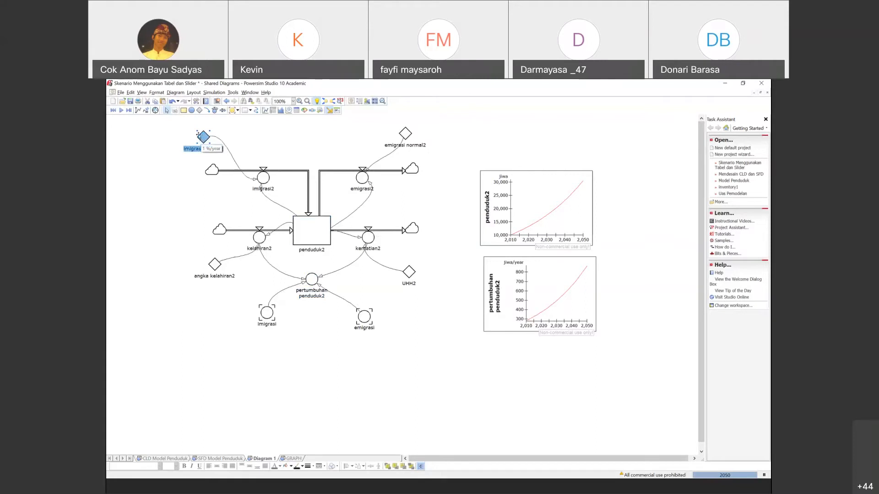
click(405, 134)
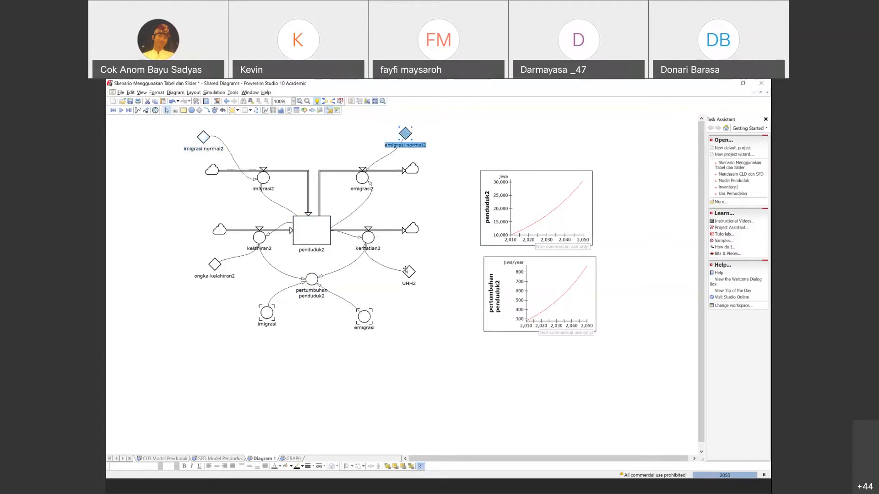
click(408, 272)
click(213, 264)
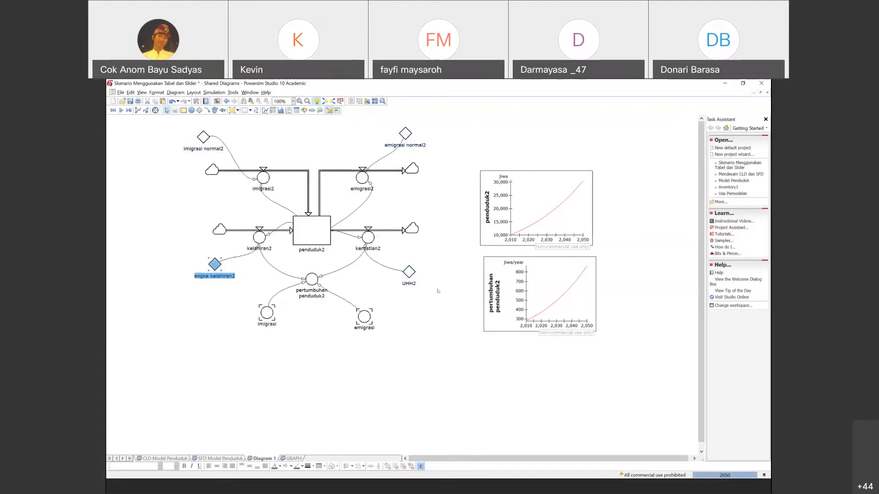
click(407, 277)
click(407, 276)
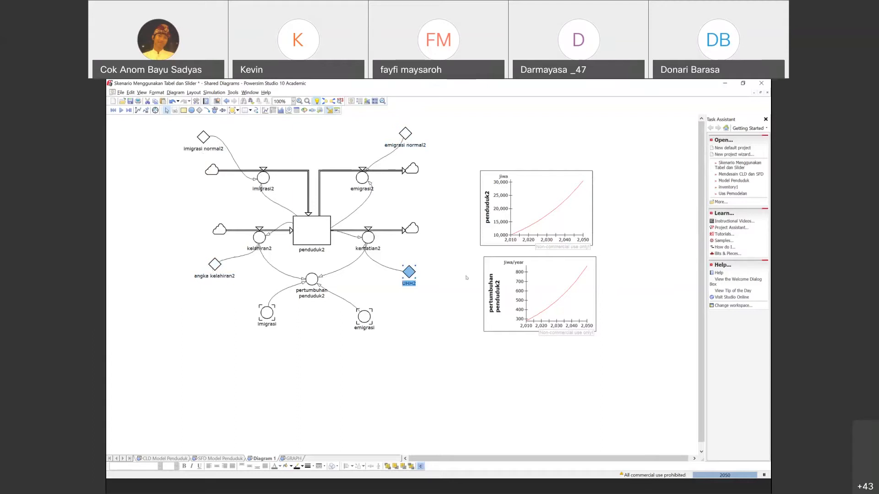
mouse_move(410, 272)
- Place a new time table below the two graphs and add penduduk2 to it
click(273, 110)
click(459, 368)
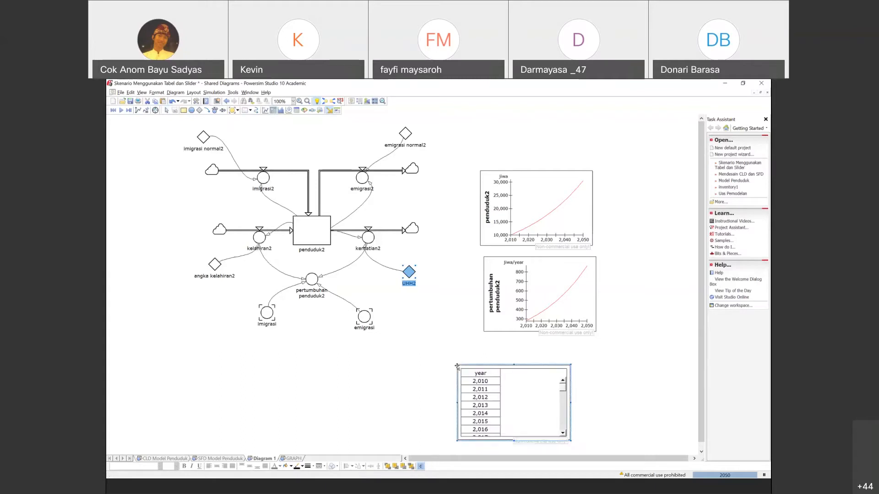
drag(495, 367, 489, 362)
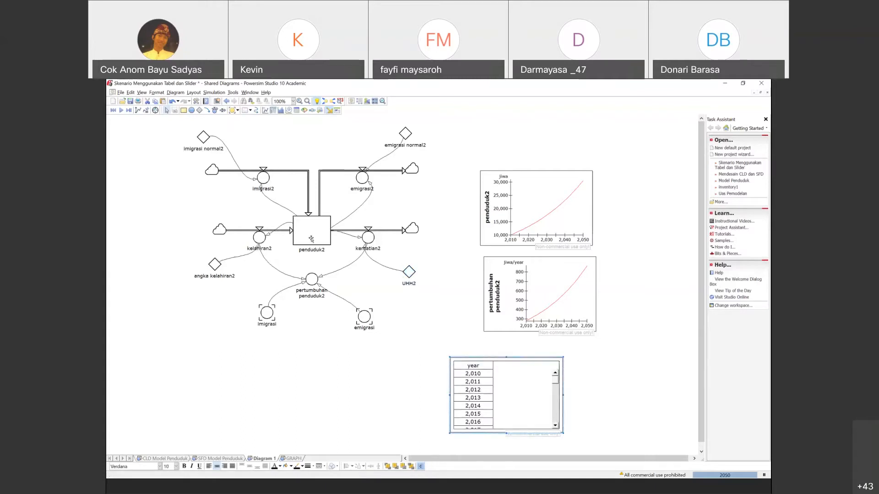
drag(312, 226, 527, 373)
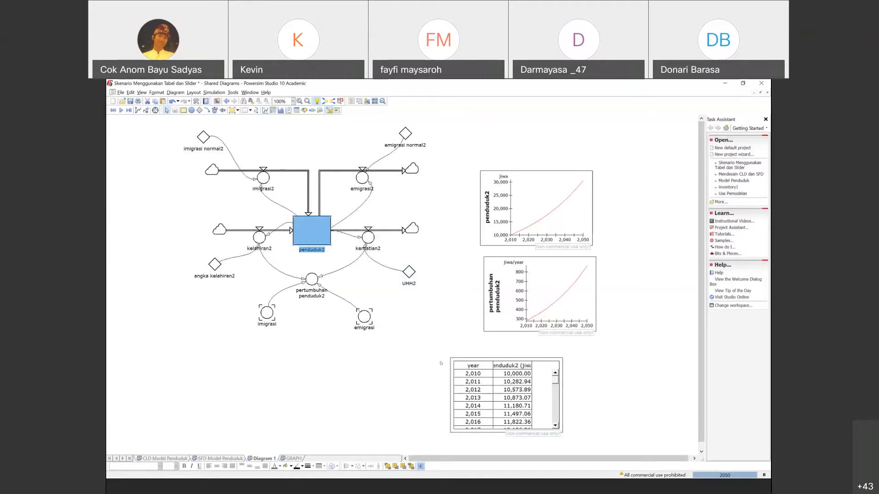
- Move both graphs closer to the diagram and place the table beside the penduduk2 graph
drag(506, 176, 465, 176)
drag(499, 258, 453, 259)
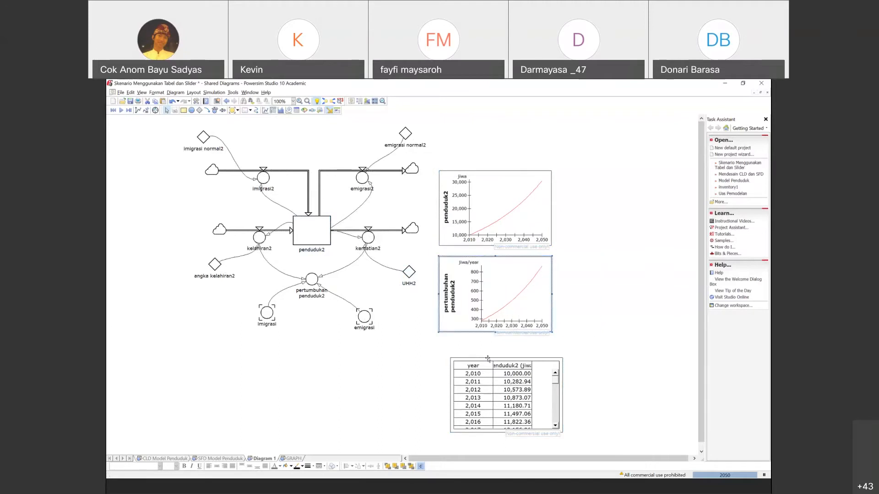
drag(487, 358, 588, 204)
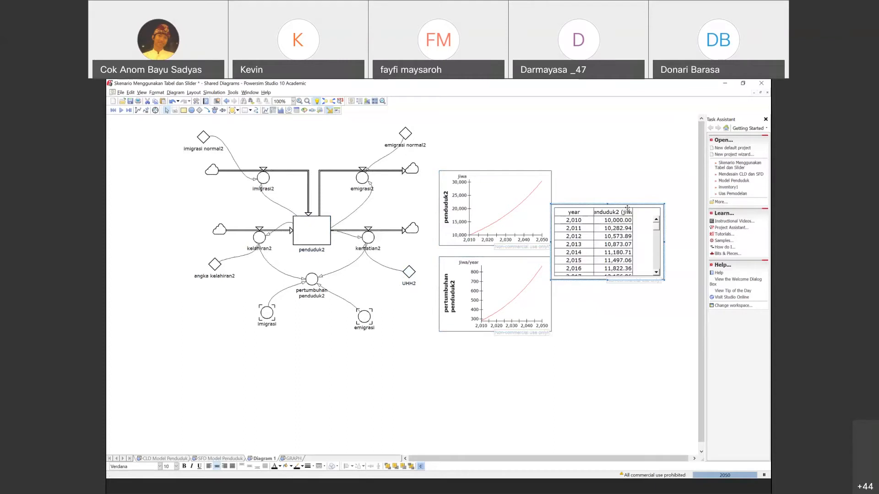
drag(628, 204, 632, 182)
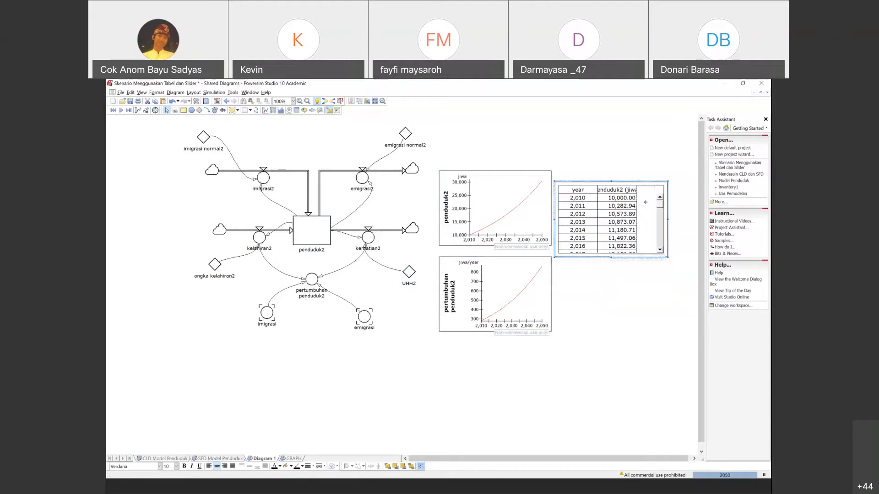
- Widen the table's penduduk2 column to fit its heading and set its minimum and maximum decimals to 0
double_click(638, 202)
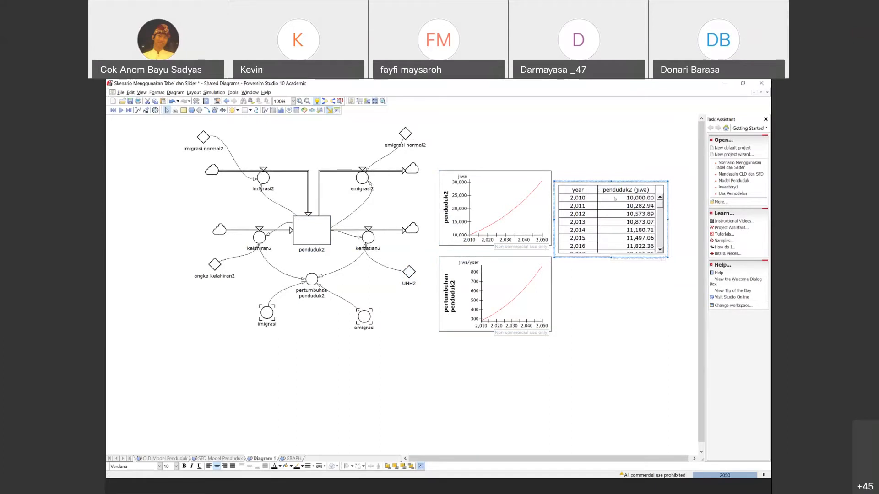
right_click(615, 198)
click(633, 232)
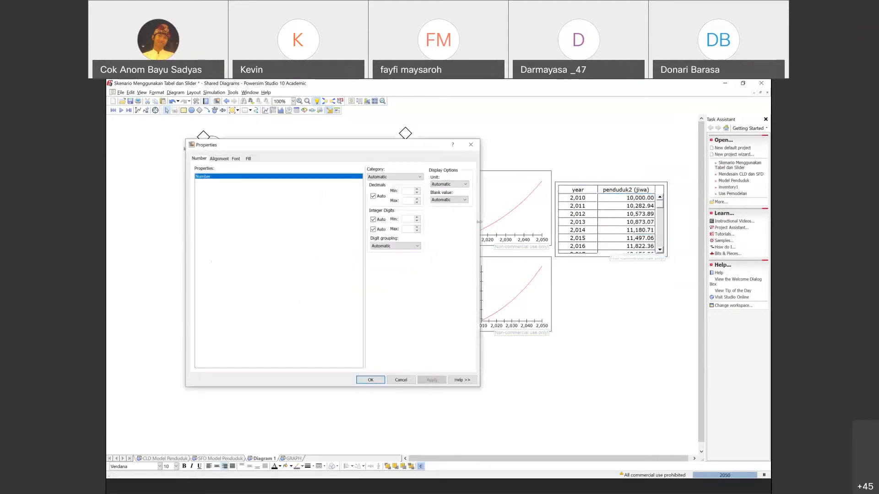
click(373, 196)
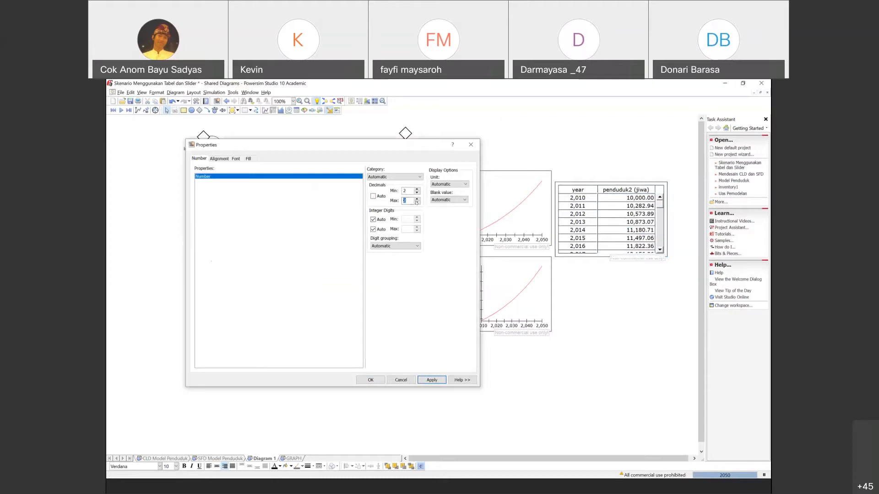
click(417, 202)
click(417, 202)
click(431, 379)
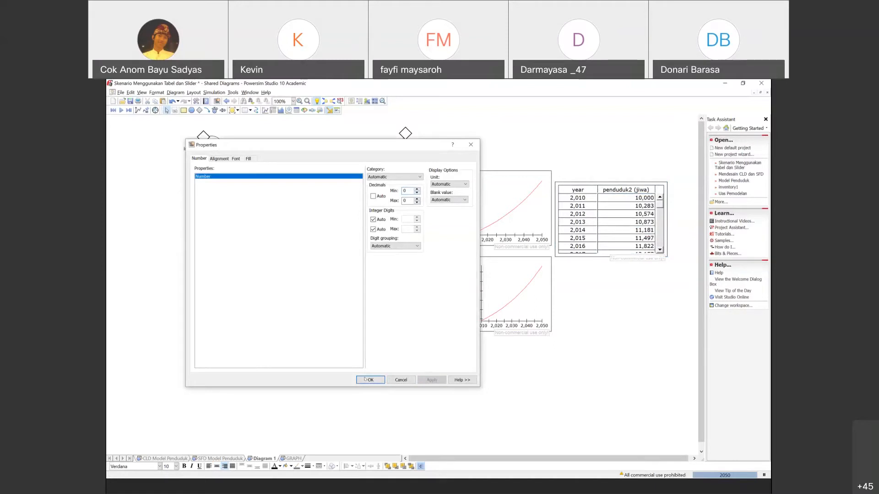
- Confirm the number format and widen the penduduk2 table's frame slightly beyond its value column
click(365, 380)
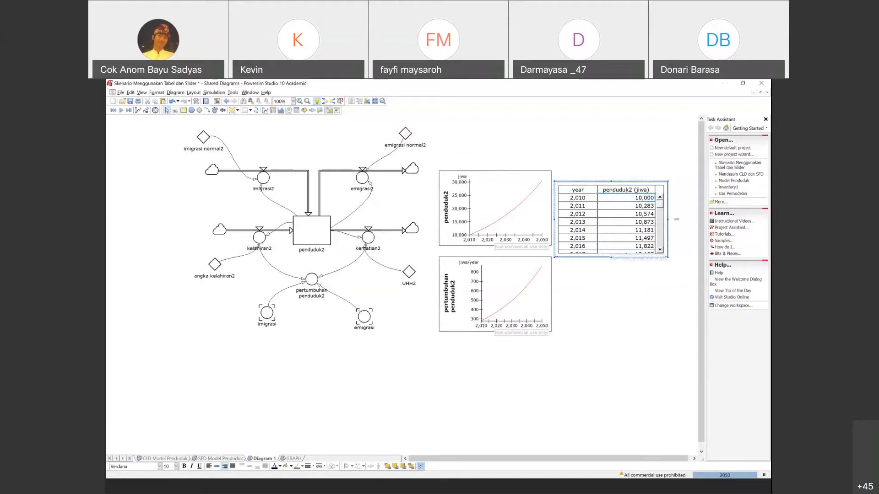
drag(666, 219, 679, 222)
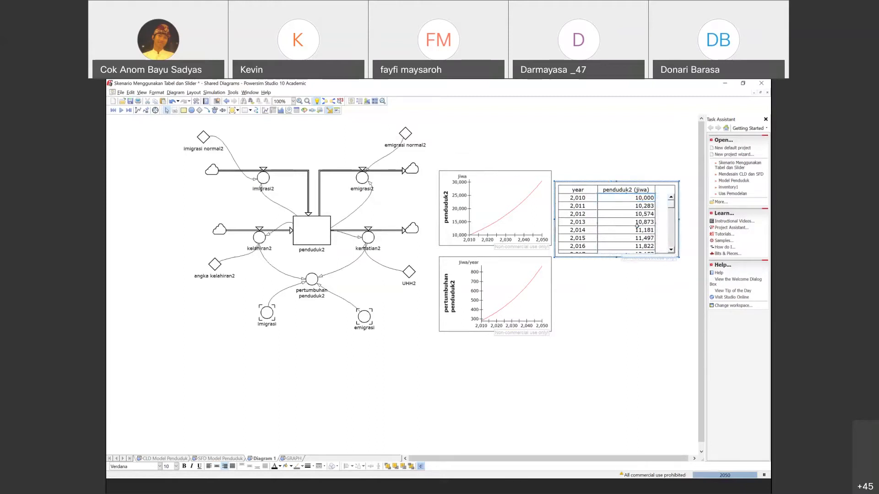
- Examine the penduduk2 values in the table from the first simulated year to the last
scroll(636, 227, down, 1)
scroll(636, 226, down, 10)
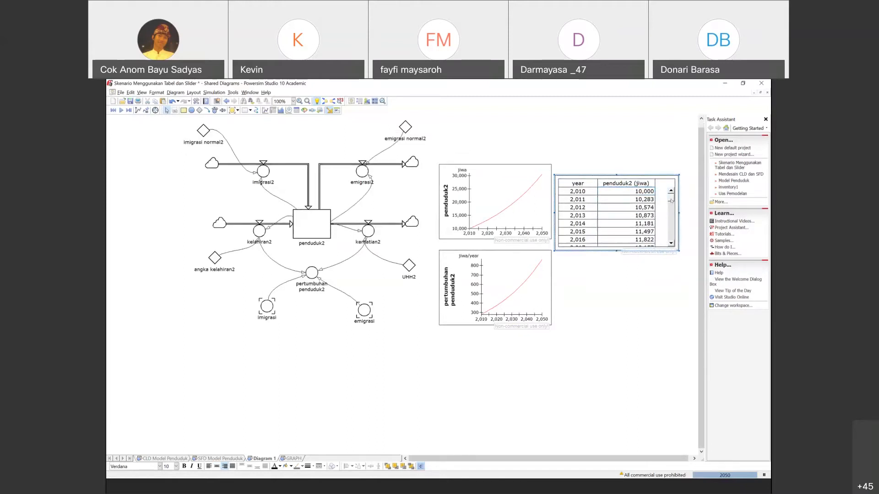
click(675, 251)
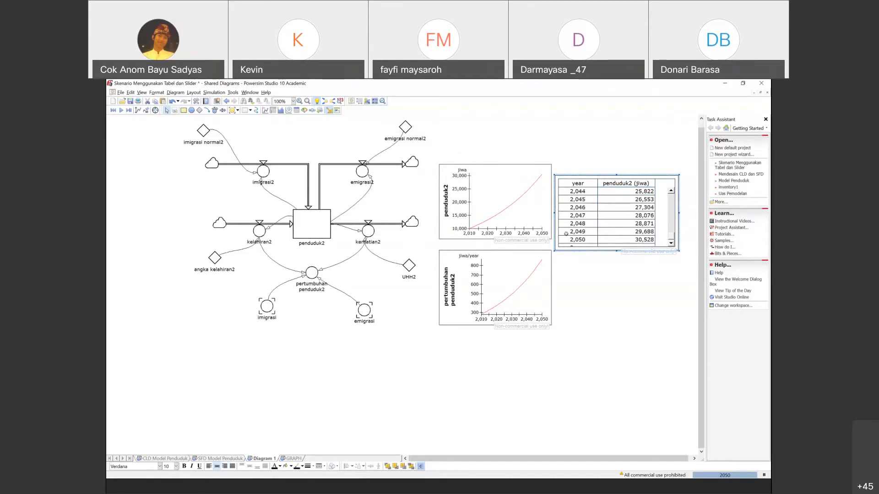
scroll(672, 237, up, 10)
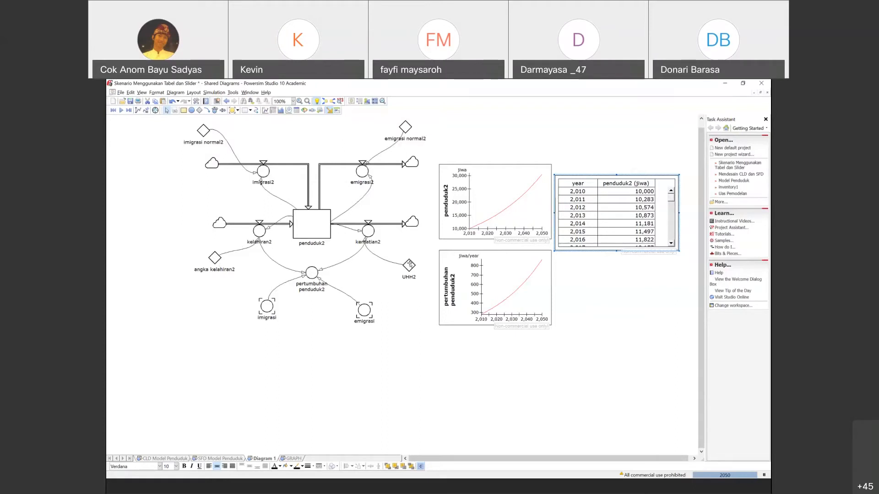
mouse_move(409, 265)
scroll(673, 239, down, 9)
scroll(672, 238, down, 3)
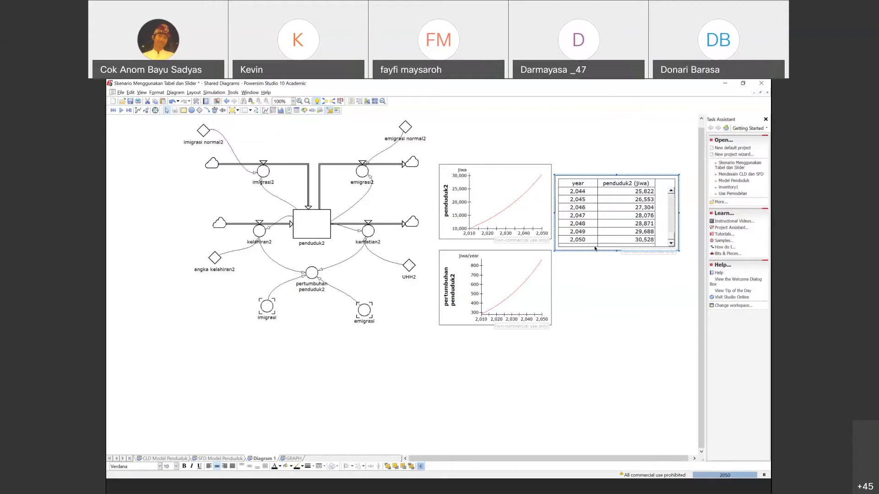
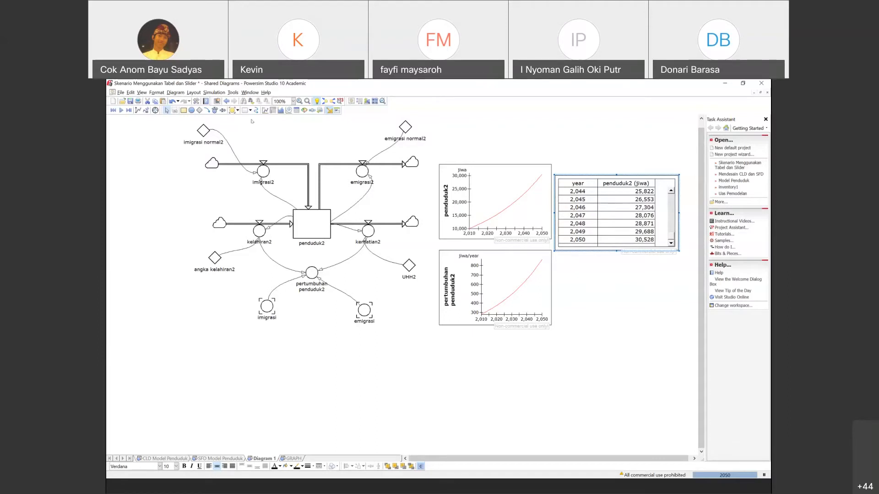
- Review imigrasi normal2, emigrasi normal2, UHH2 and angka kelahiran2 as the adjustable constants, along with the results table and graphs
click(204, 130)
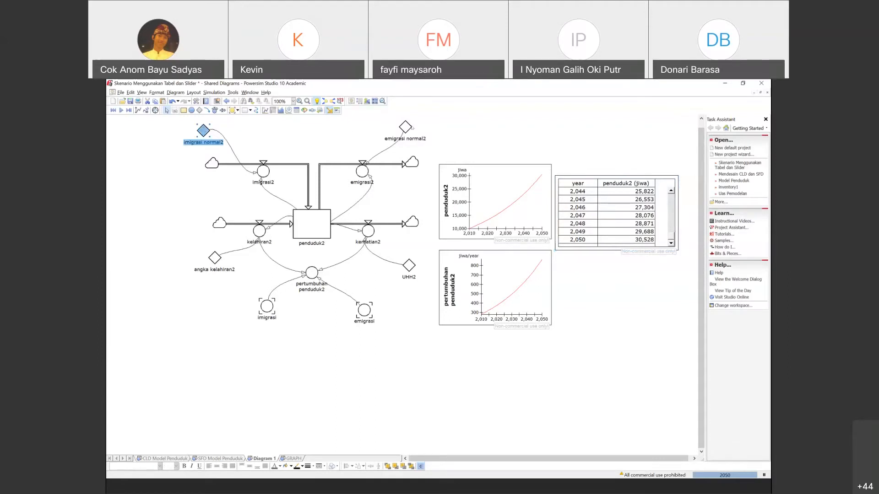
click(406, 127)
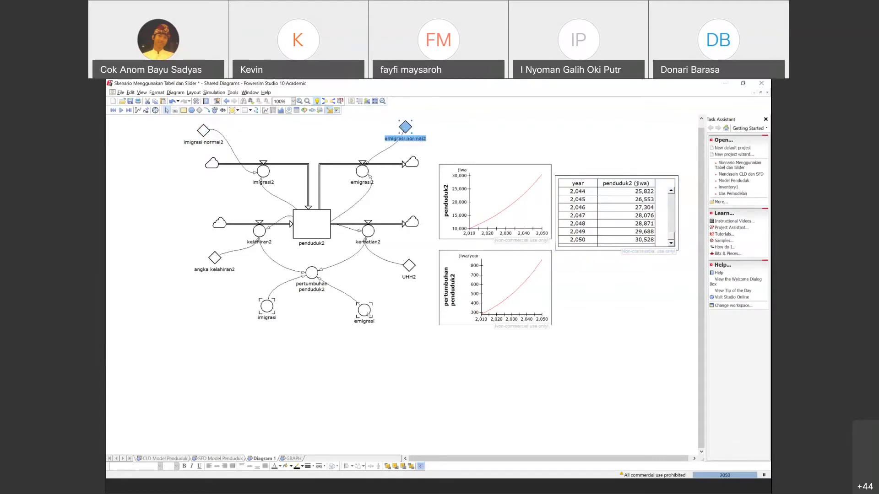
click(409, 265)
click(212, 259)
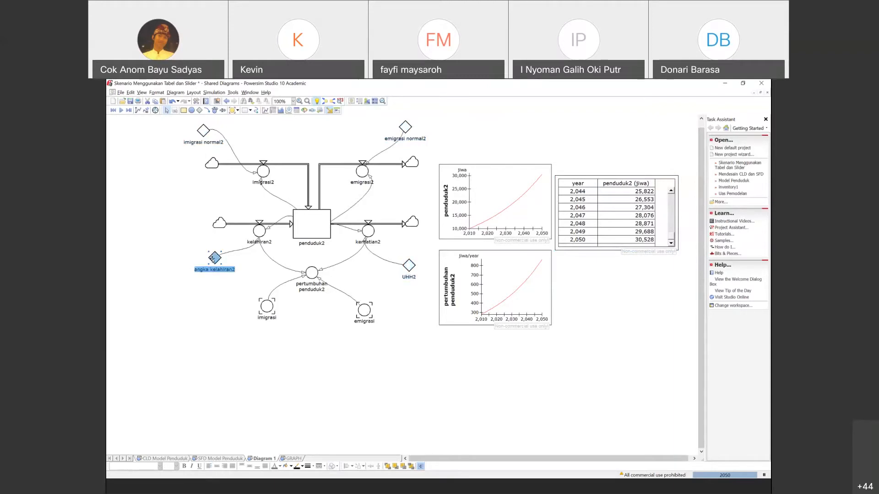
mouse_move(213, 259)
click(202, 131)
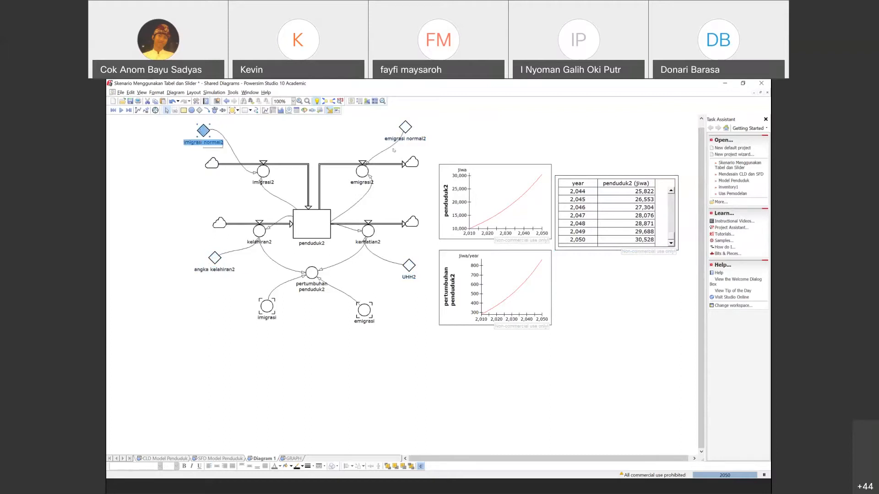
click(405, 127)
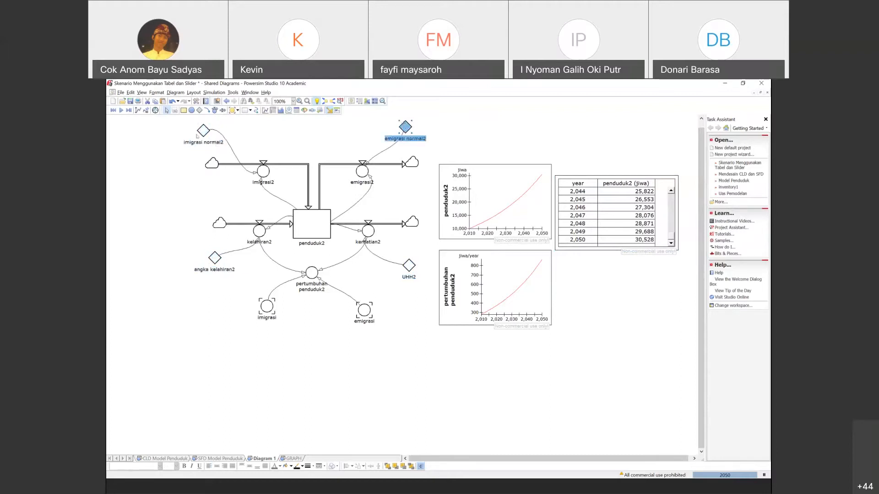
click(198, 134)
click(199, 132)
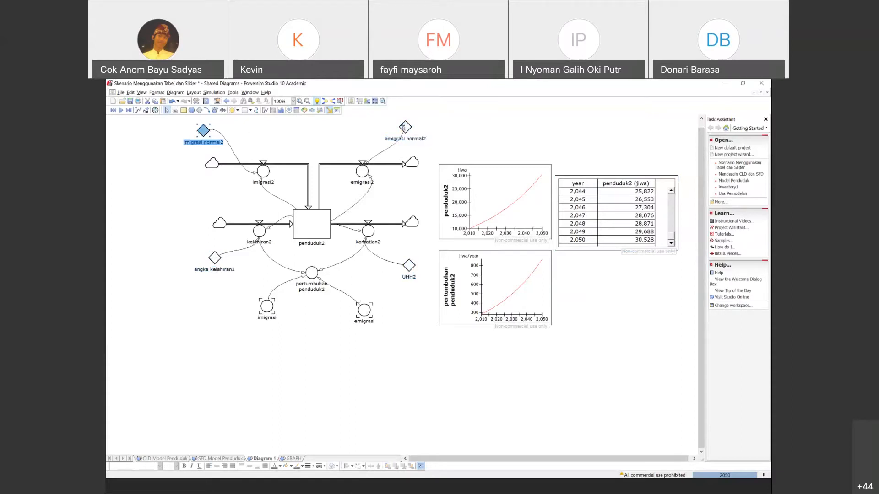
click(403, 127)
click(186, 275)
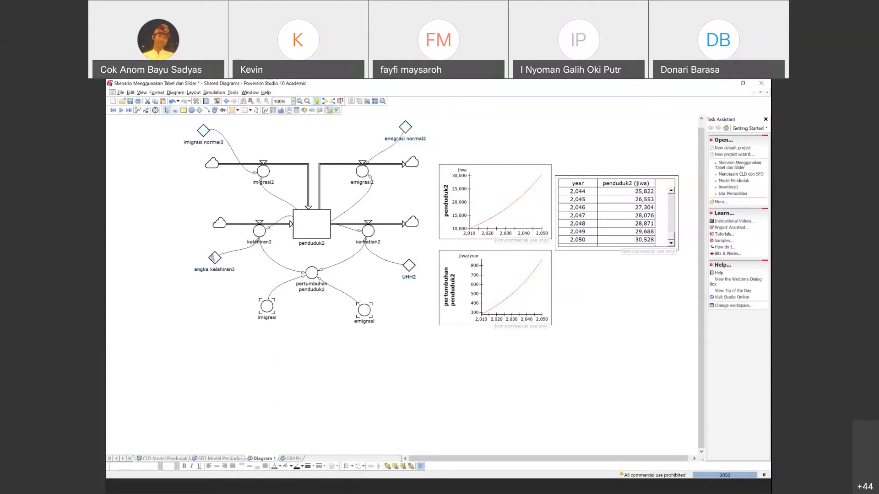
click(213, 258)
click(213, 295)
click(214, 259)
click(200, 131)
click(412, 130)
click(405, 127)
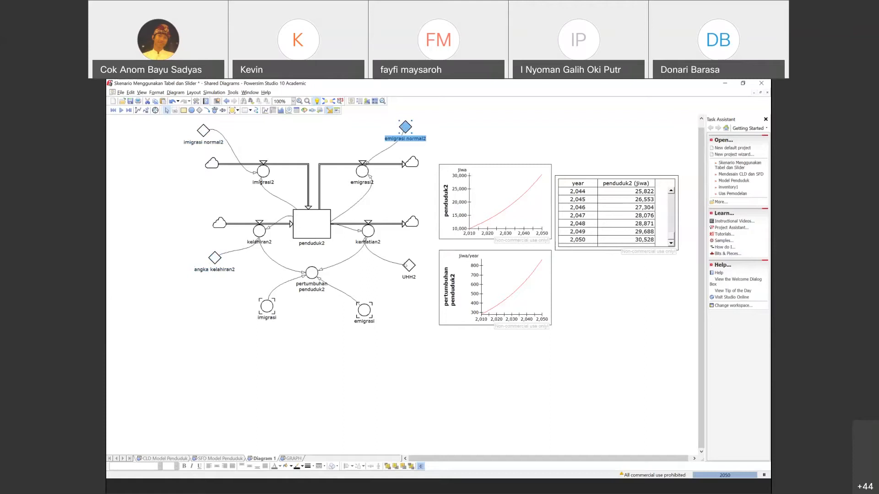
click(272, 267)
click(215, 258)
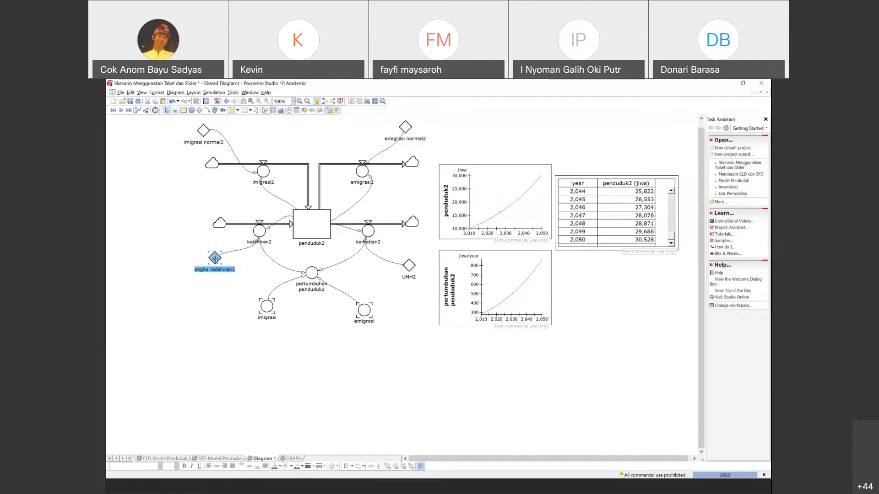
click(203, 130)
click(405, 126)
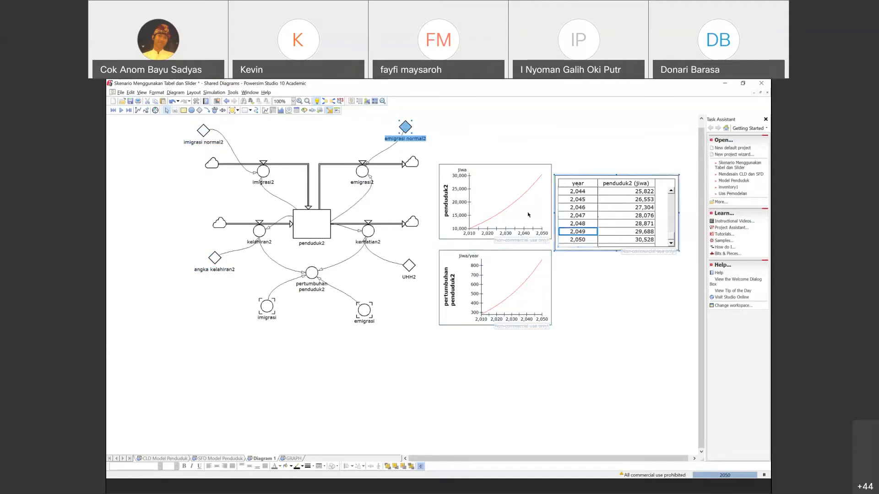
click(512, 283)
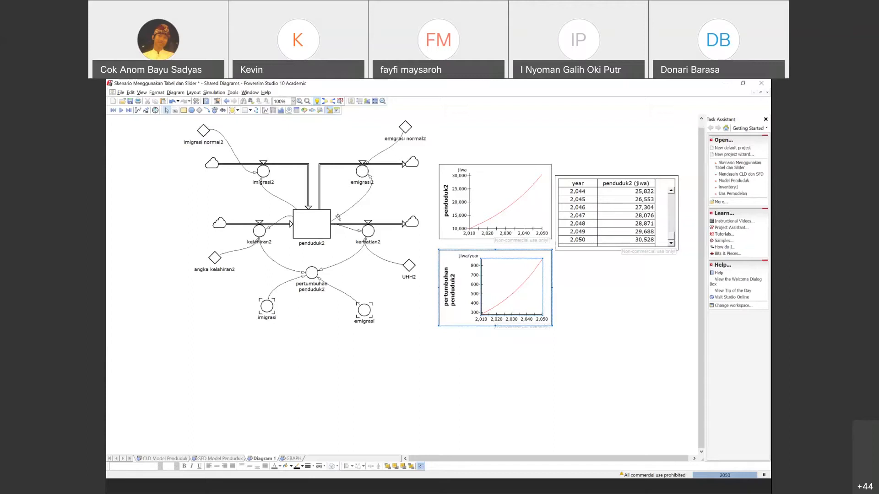
- Move the table up to align roughly with the top of the penduduk2 graph and return it to its first rows
click(571, 199)
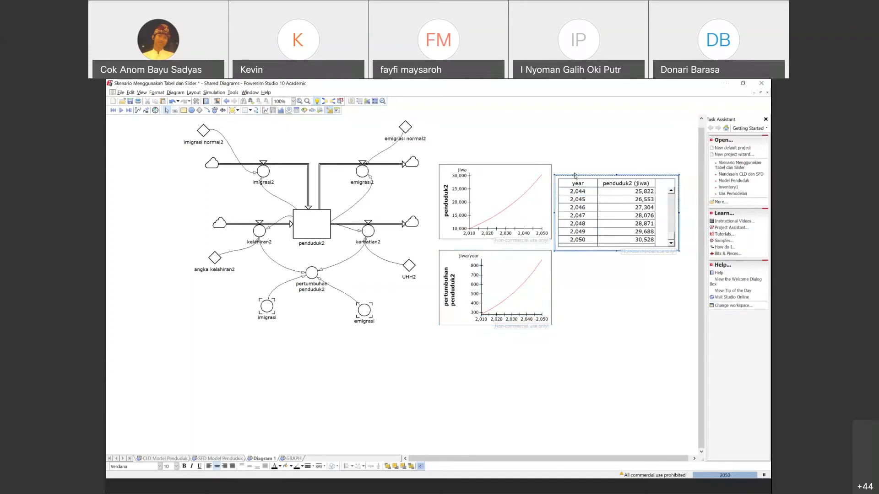
drag(575, 176, 579, 168)
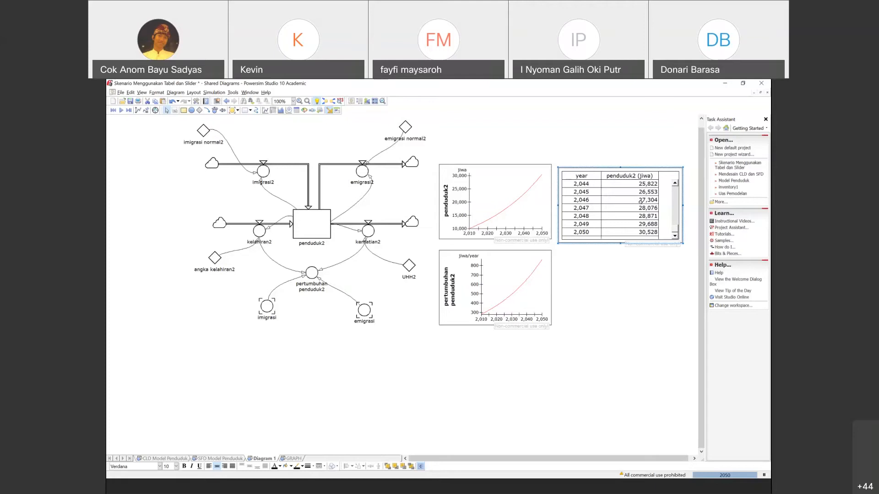
scroll(678, 231, up, 4)
scroll(677, 230, up, 8)
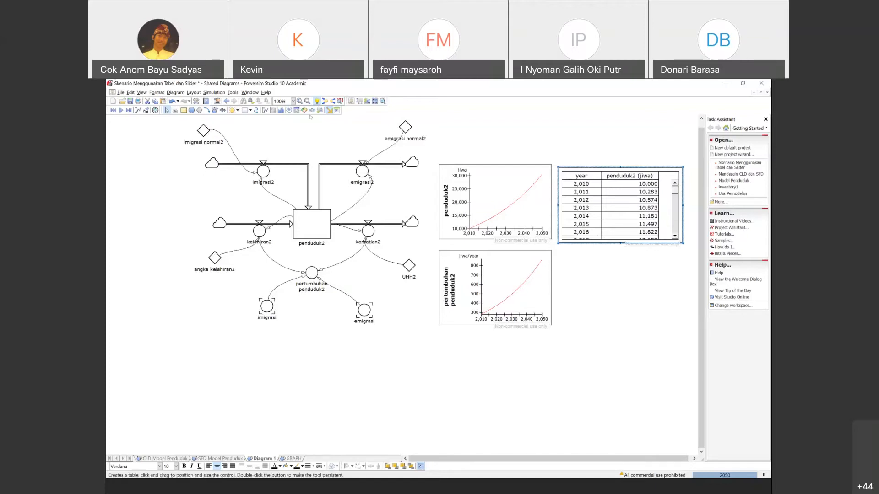
- Move the penduduk2 graph, its table and the pertumbuhan penduduk2 graph higher on the diagram to free space below
click(513, 164)
drag(513, 162, 512, 145)
drag(592, 168, 592, 150)
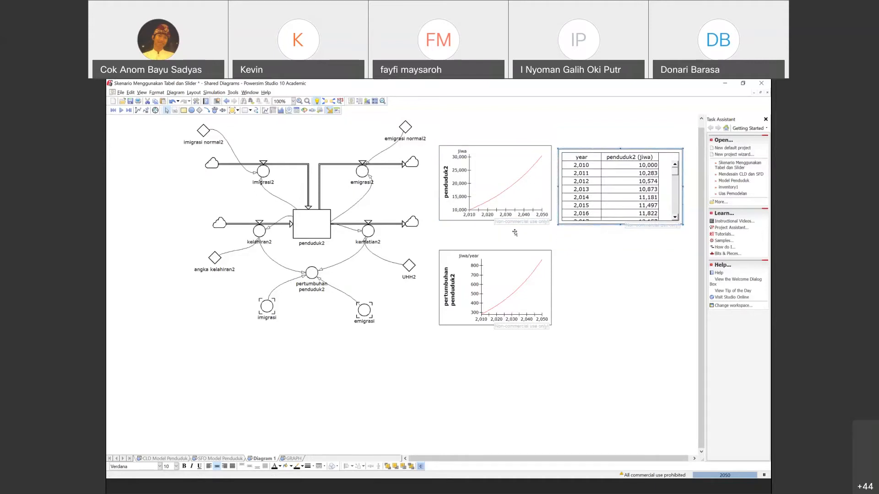
click(507, 251)
drag(510, 255, 506, 237)
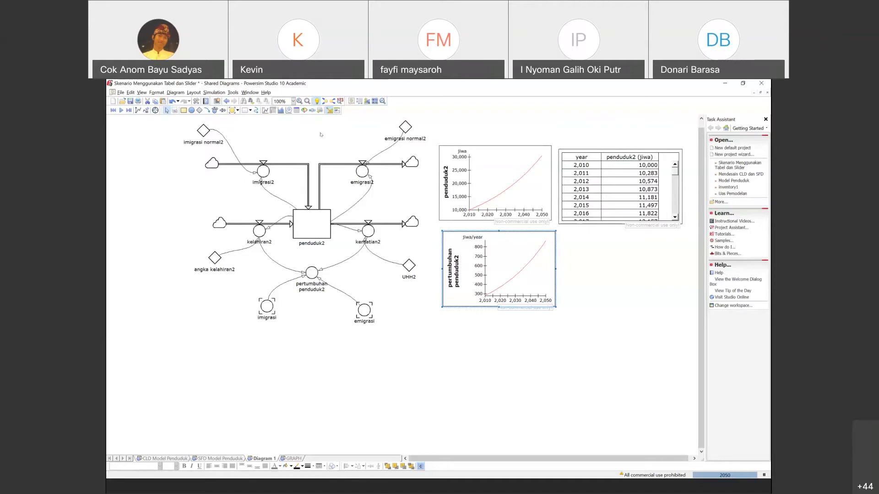
- Place a new horizontal slider control in the empty area below the stock-and-flow diagram
click(312, 111)
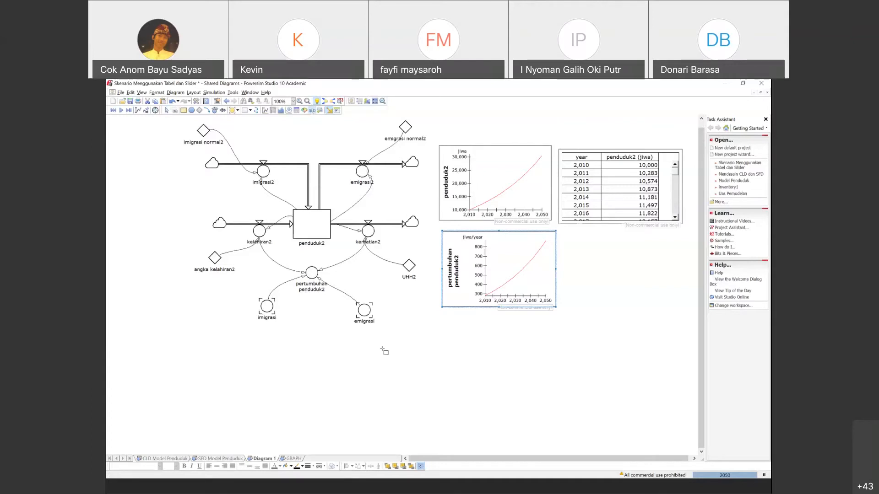
click(315, 378)
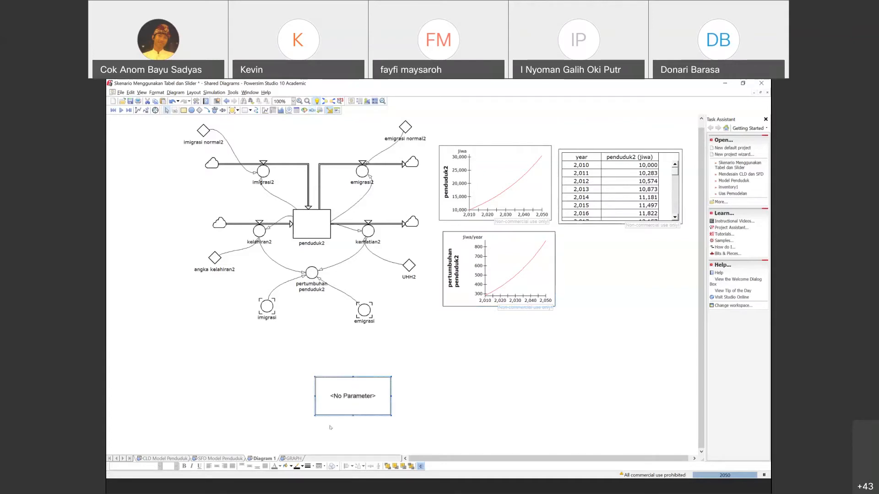
- Examine the new slider control's properties, covering its general, parameter, value axis, number, text and alignment settings
right_click(345, 394)
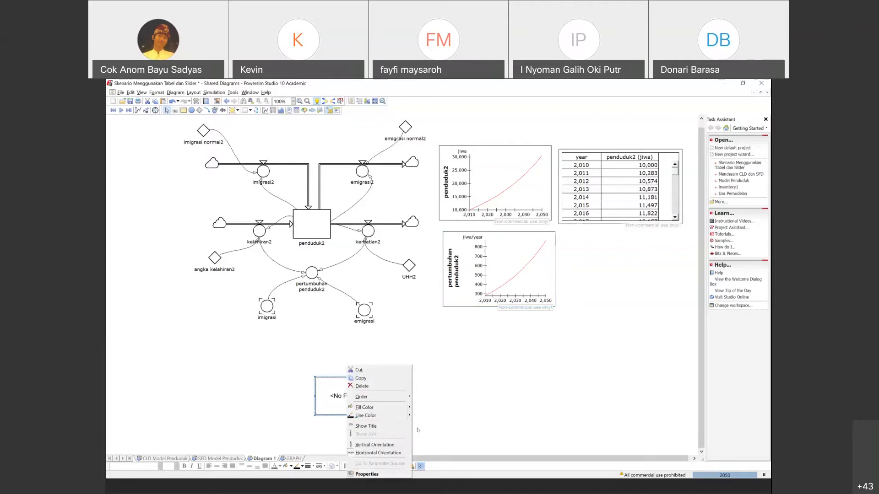
click(368, 473)
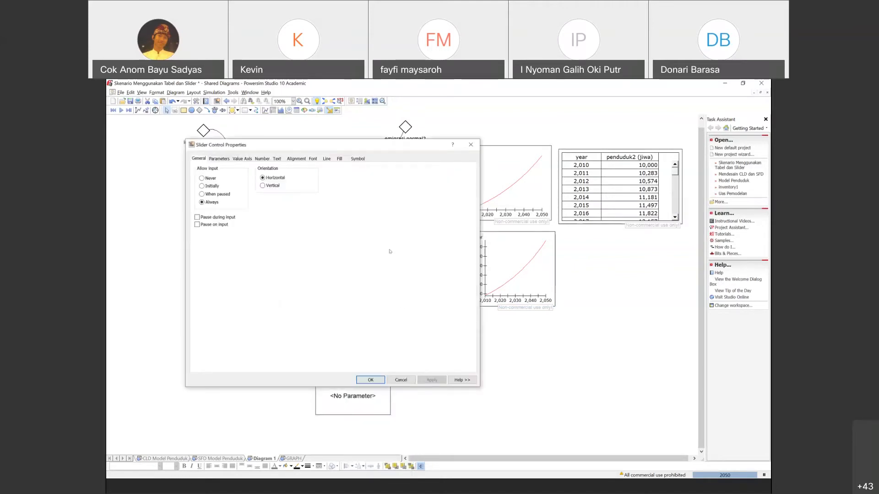
click(242, 159)
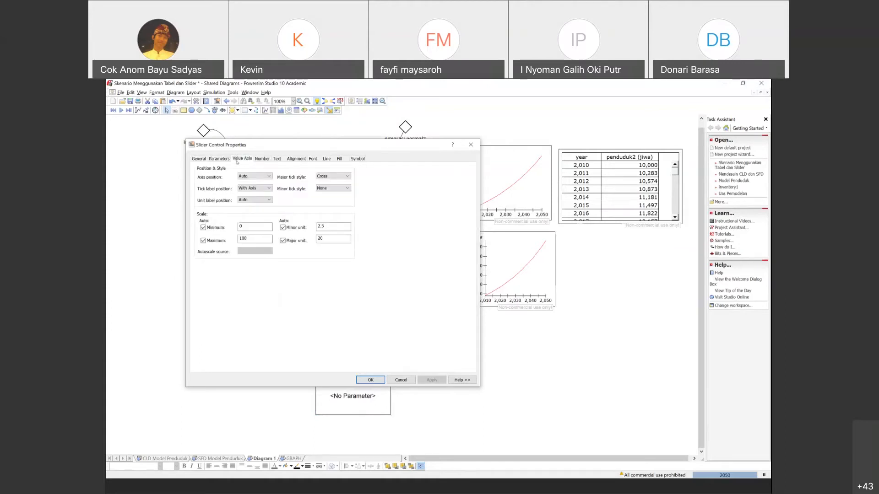
click(471, 145)
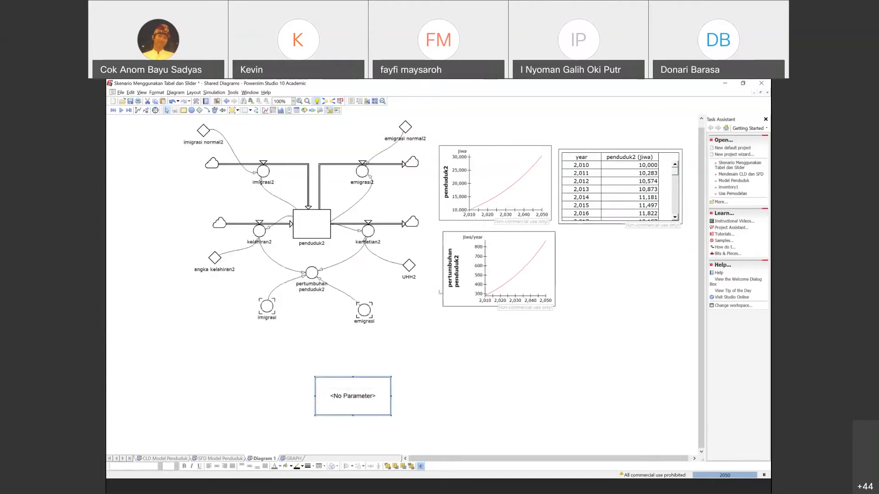
right_click(354, 383)
click(370, 473)
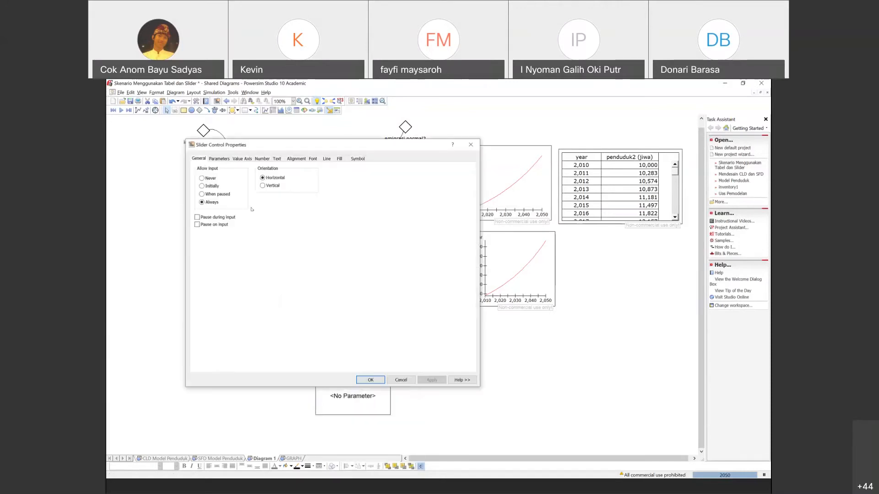
click(219, 159)
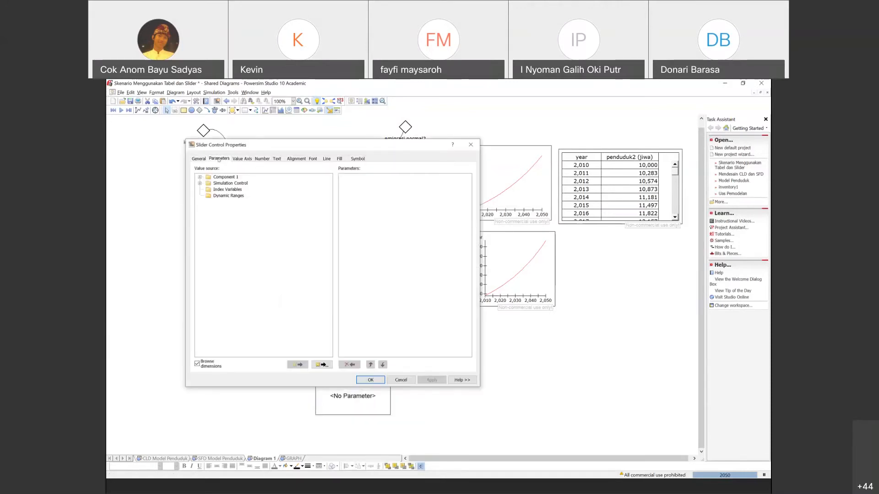
click(242, 159)
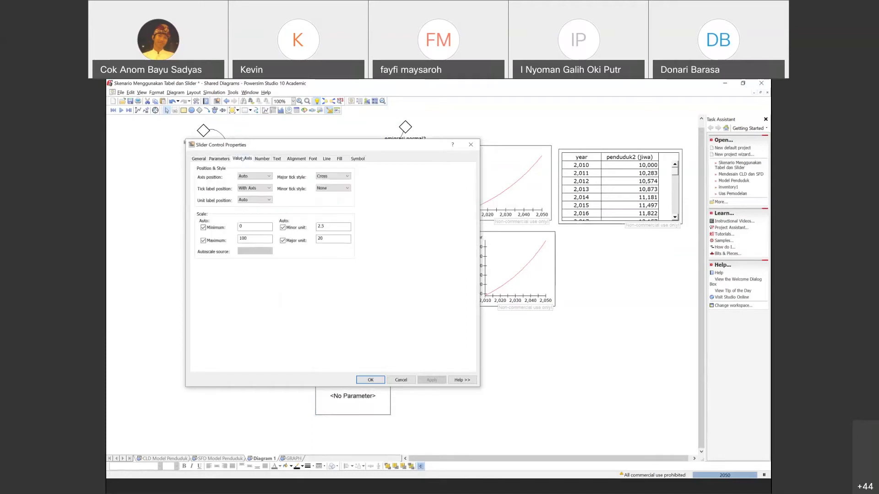
click(264, 159)
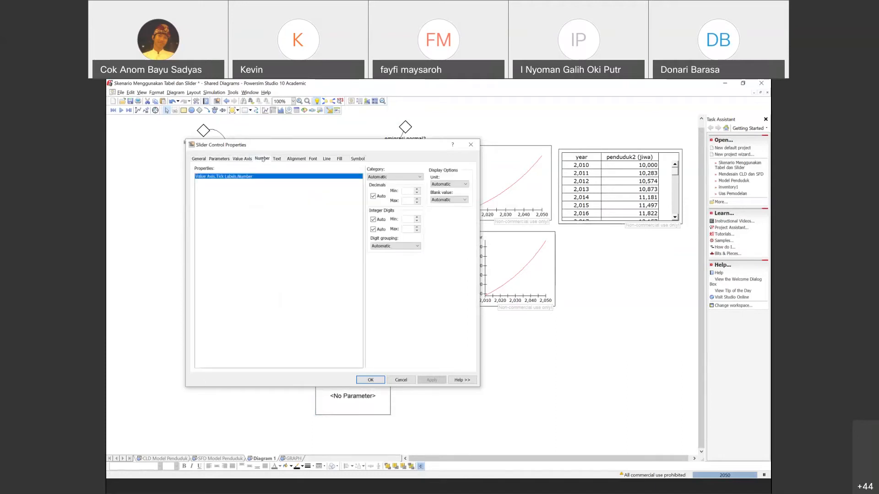
click(276, 159)
click(291, 159)
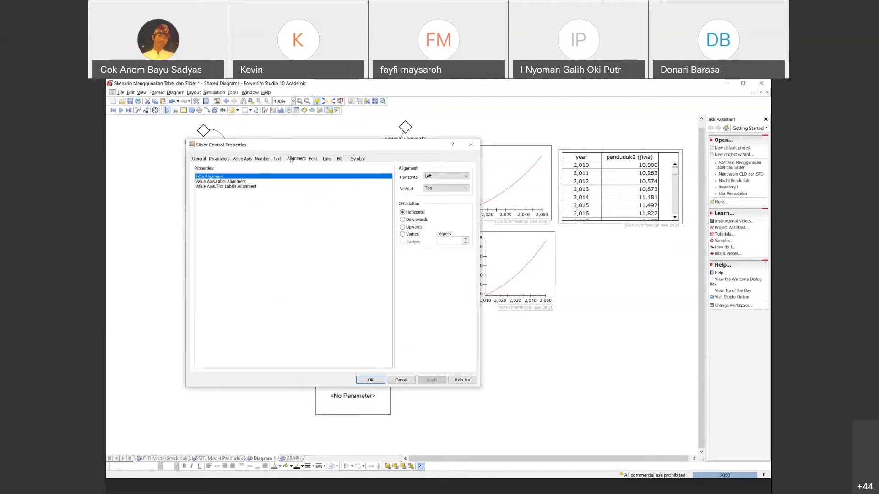
- Try to replace the automatic minimum and maximum of the slider's value axis scale with manual limits
click(236, 160)
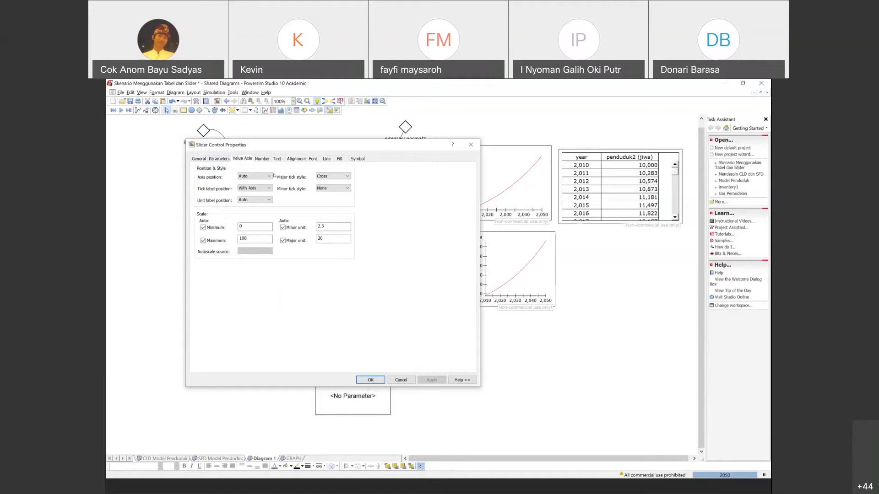
click(203, 227)
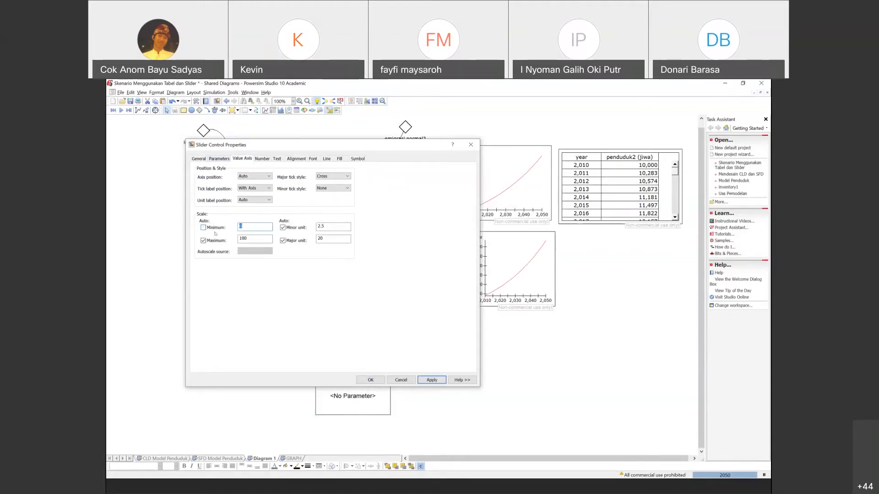
click(257, 225)
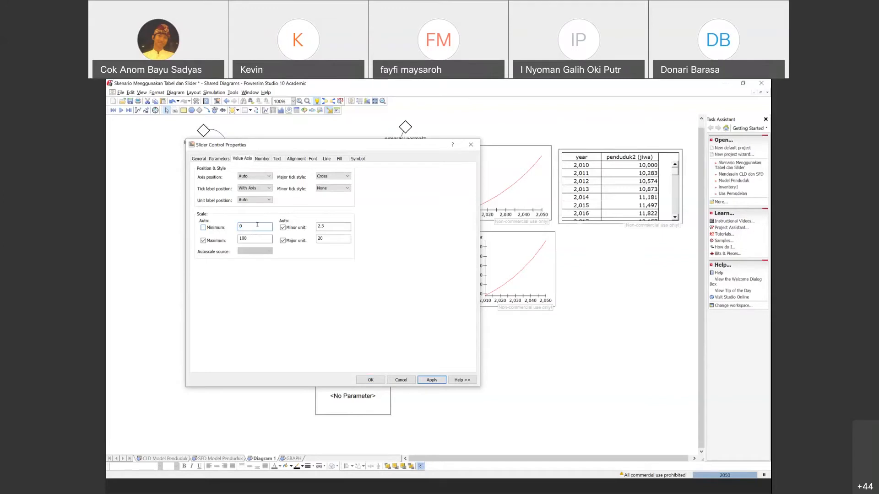
click(203, 241)
click(255, 238)
text(2)
key(BackSpace)
key(BackSpace)
key(BackSpace)
text(1)
click(195, 159)
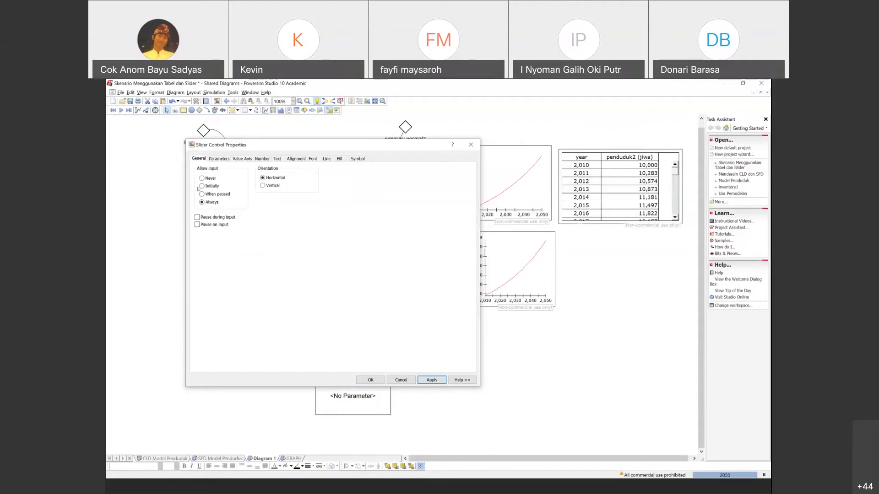
click(219, 159)
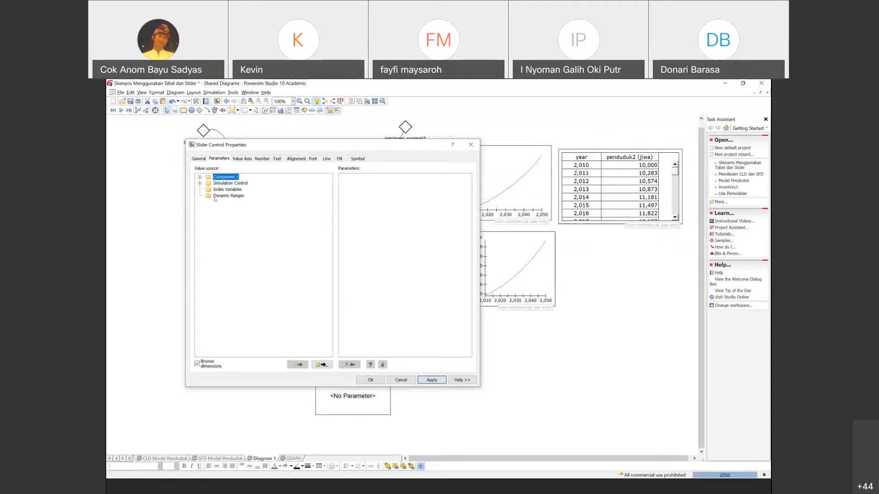
click(200, 177)
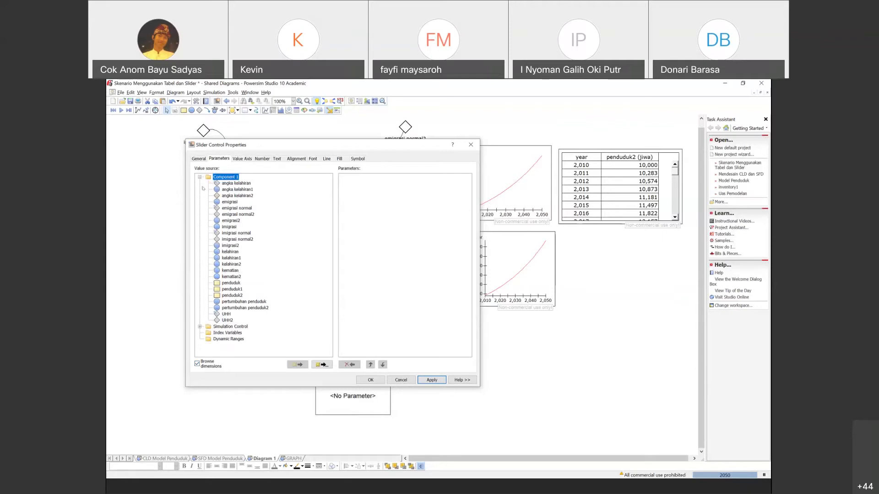
click(200, 177)
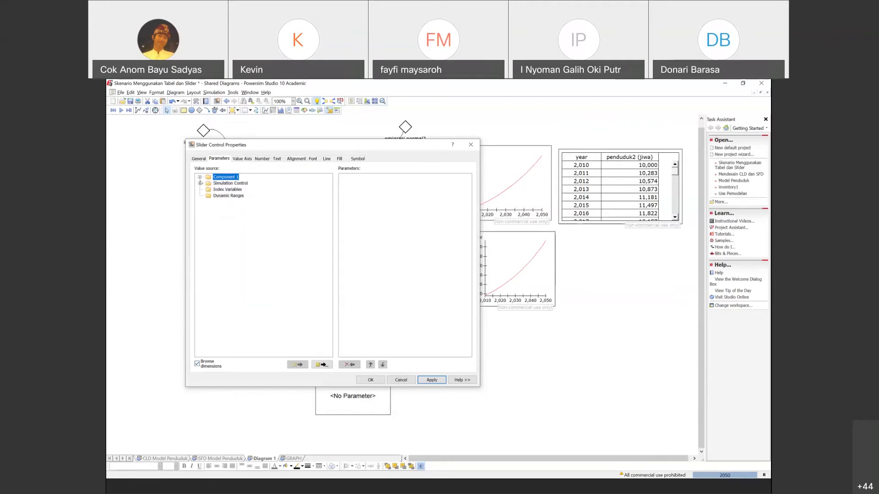
click(200, 178)
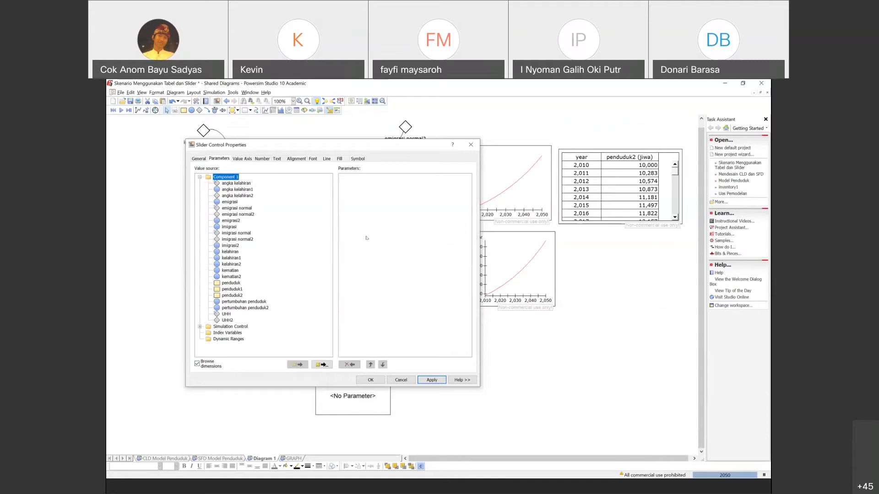
drag(360, 143, 375, 196)
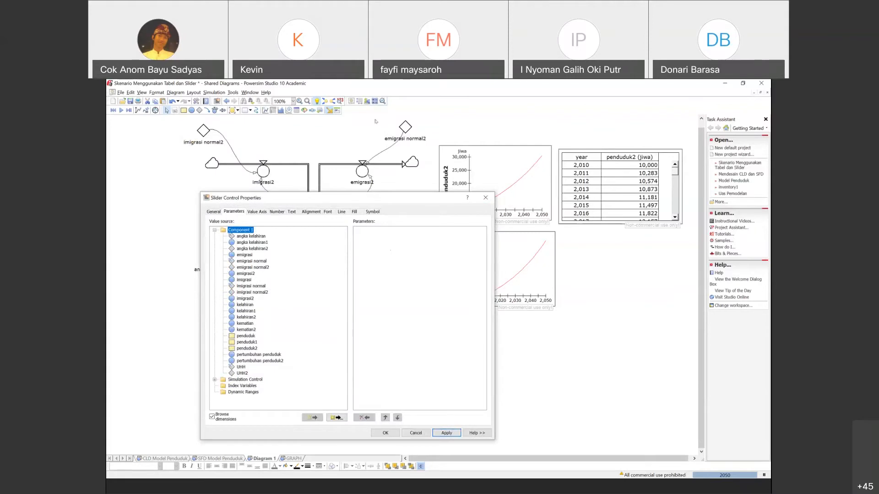
drag(376, 197, 377, 121)
click(214, 138)
click(236, 137)
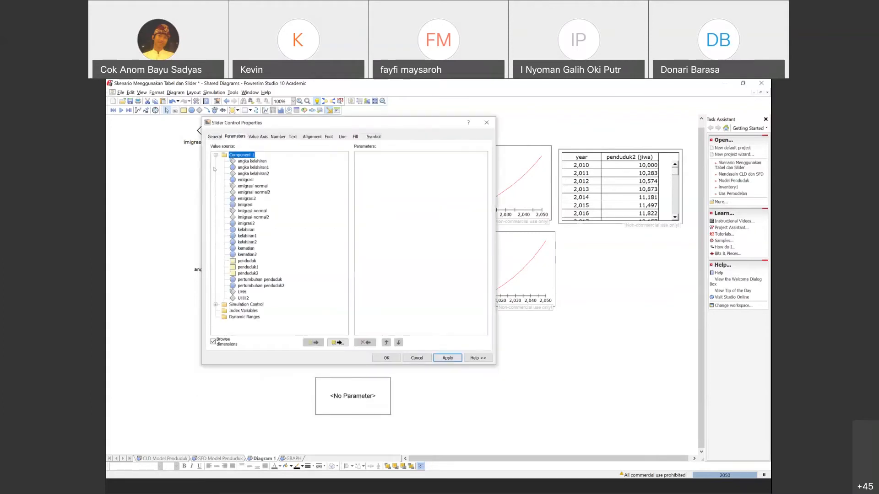
click(215, 156)
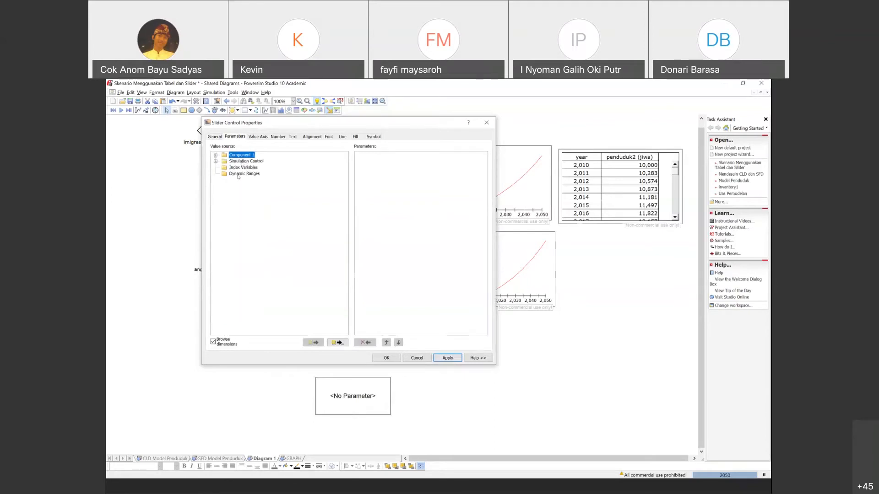
click(215, 155)
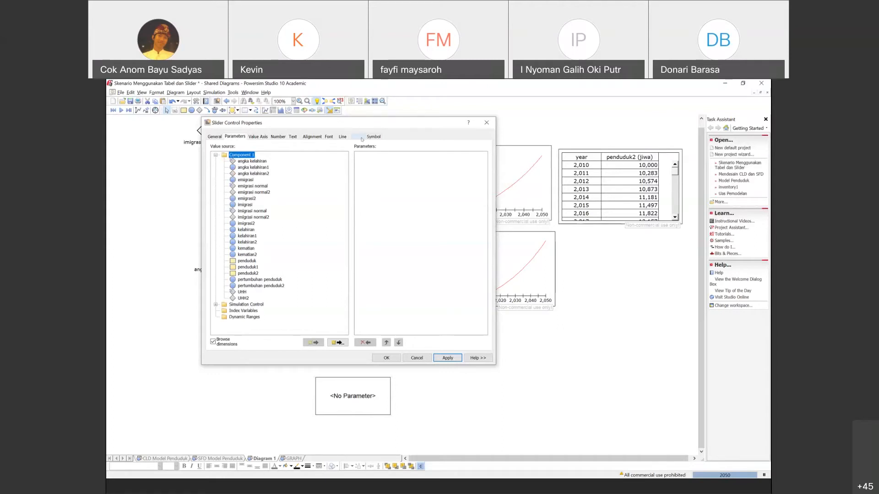
drag(339, 124, 400, 163)
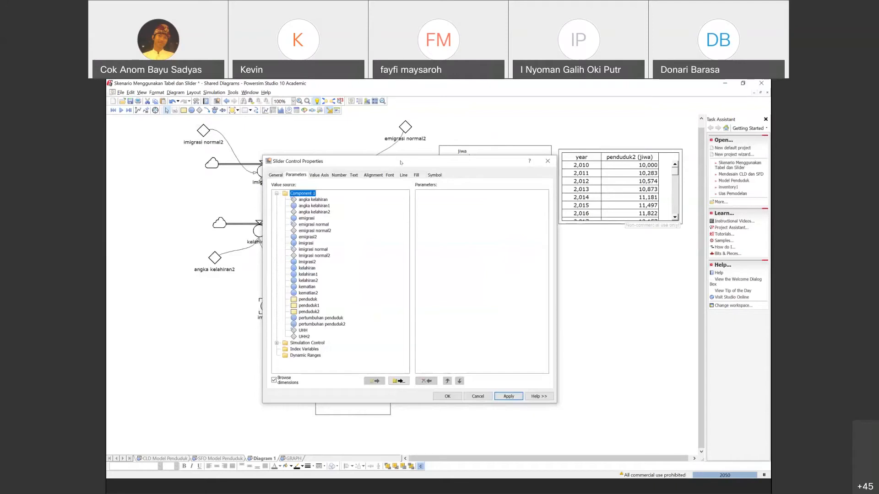
click(479, 395)
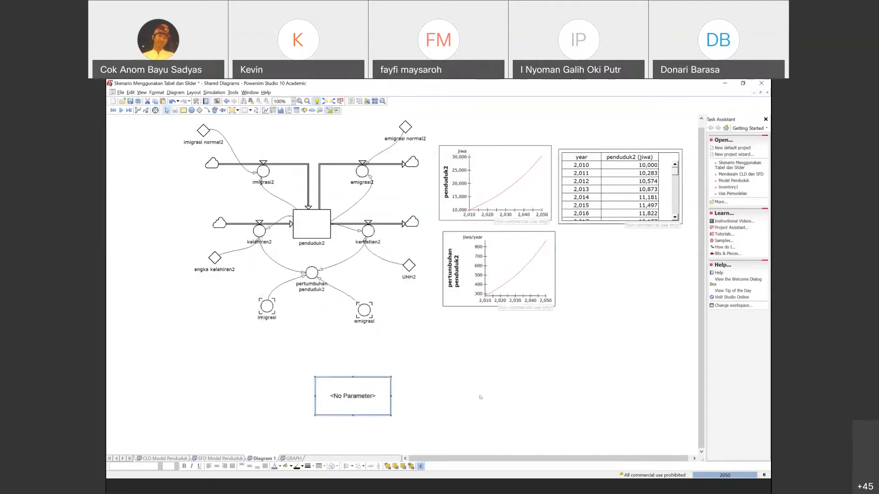
- Assign the Component 1 variable imigrasi normal2, with Reference run as data source, as the parameter of the empty slider below the diagram
right_click(343, 395)
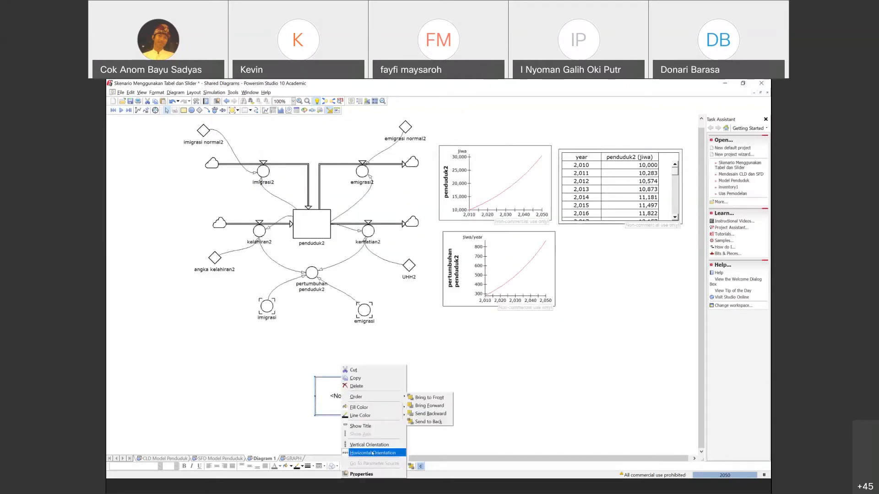
click(360, 474)
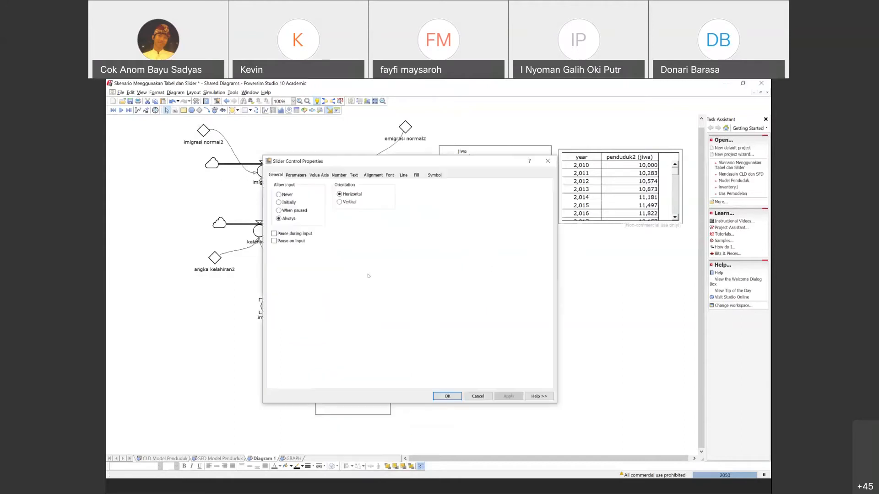
click(296, 175)
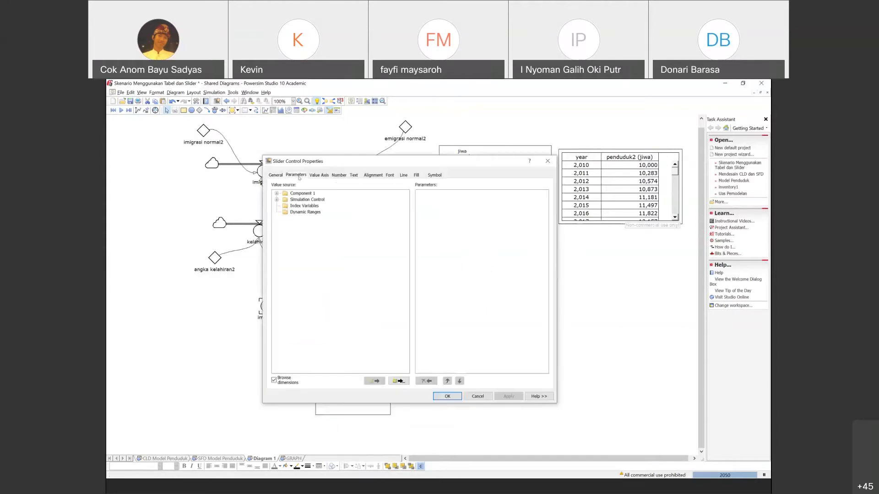
click(276, 194)
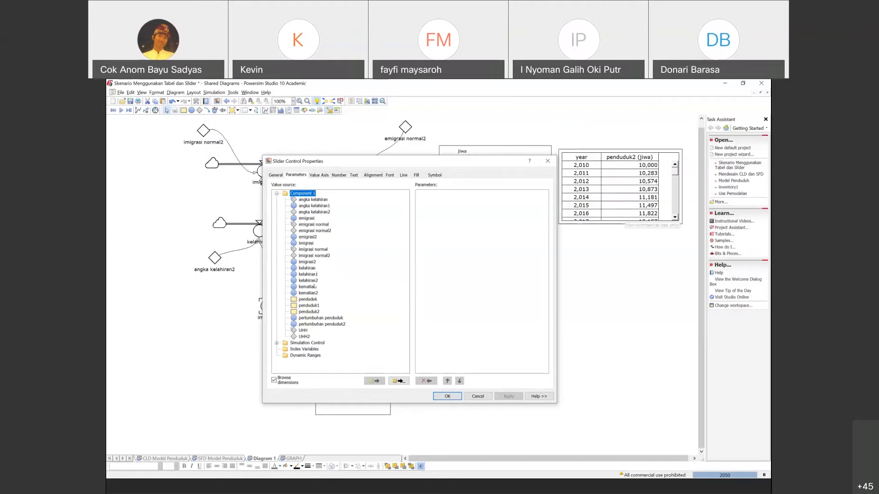
click(314, 256)
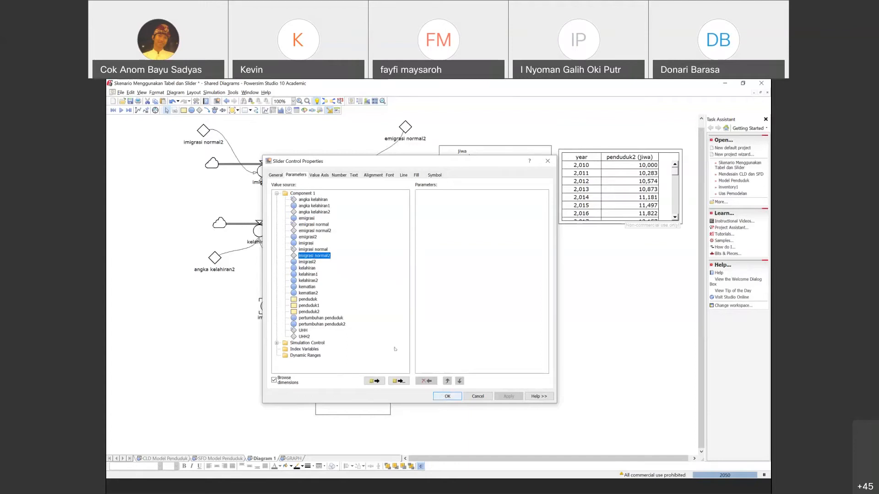
click(399, 381)
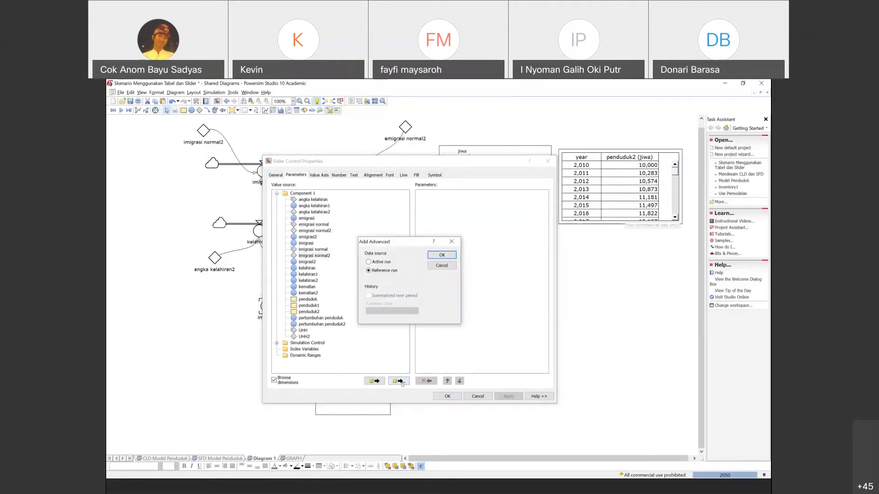
click(439, 256)
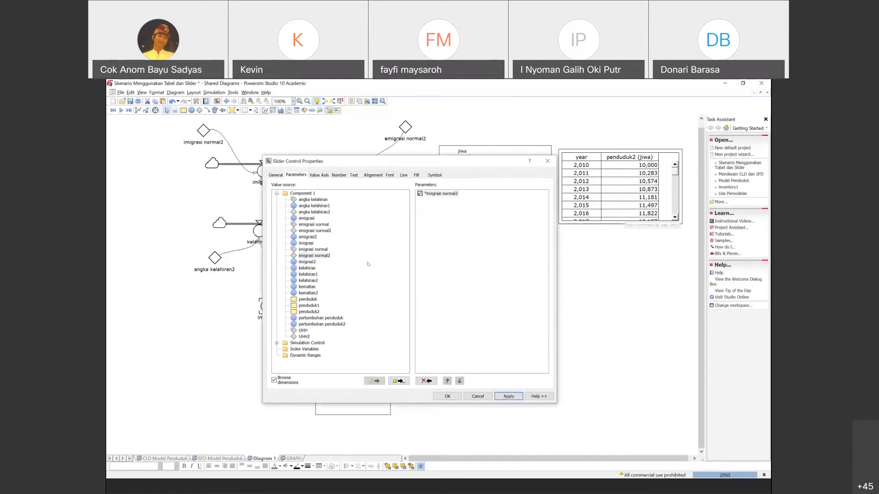
click(505, 397)
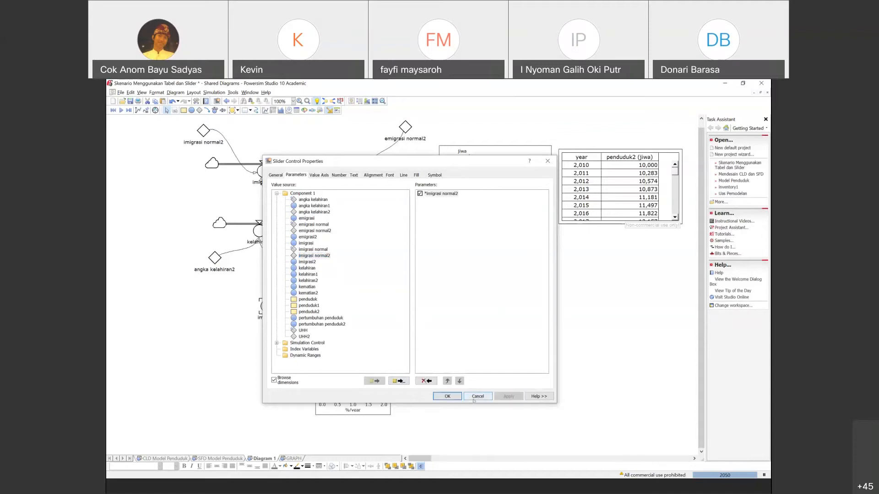
click(447, 396)
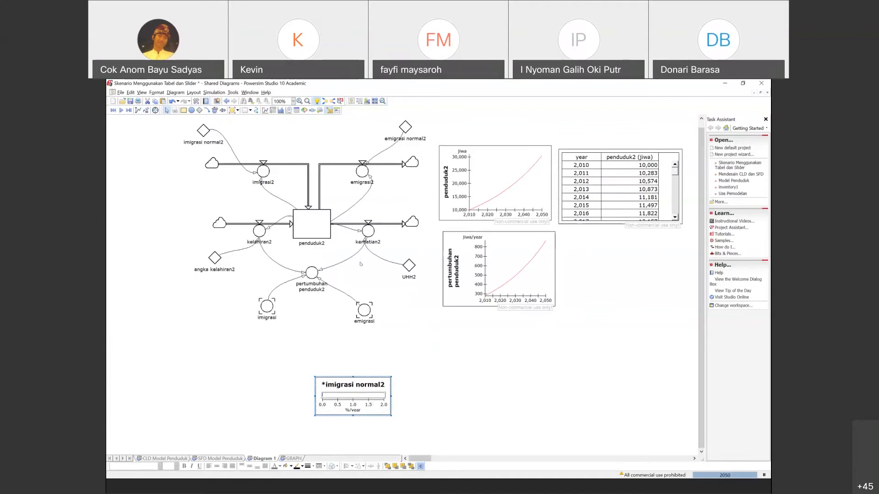
- Delete the imigrasi normal2 slider and place a new slider without a parameter below the diagram
double_click(367, 379)
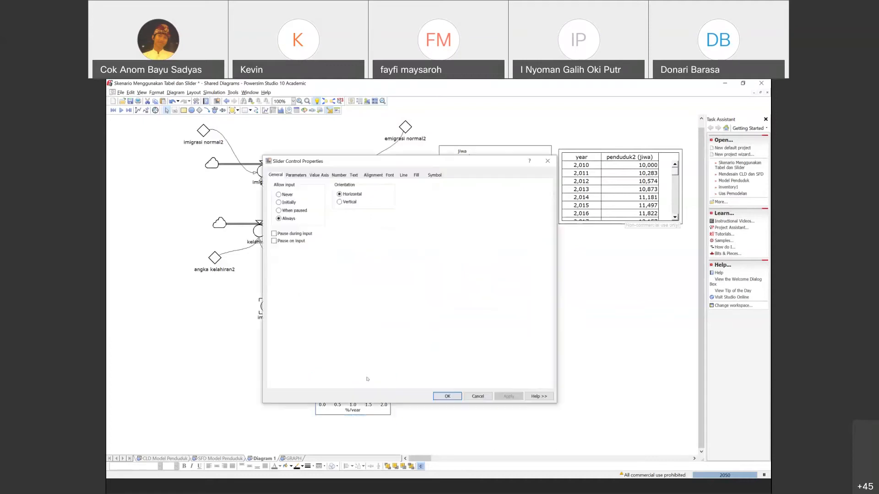
click(472, 398)
right_click(326, 381)
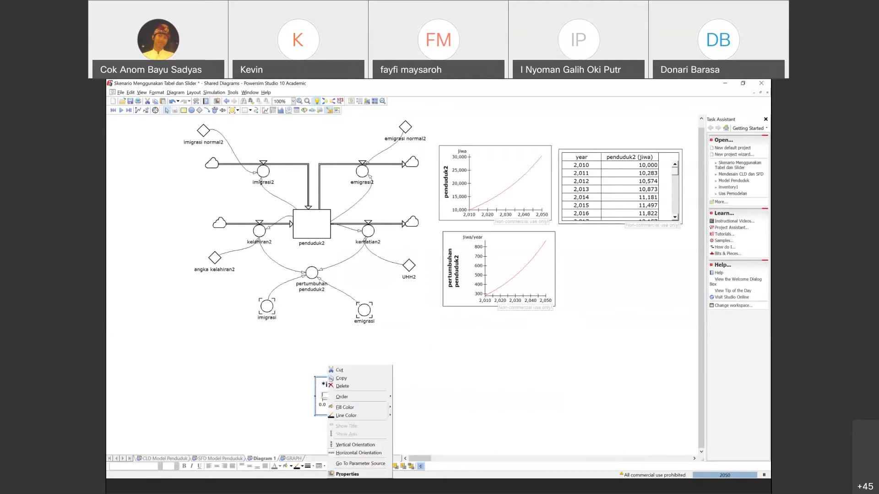
click(341, 386)
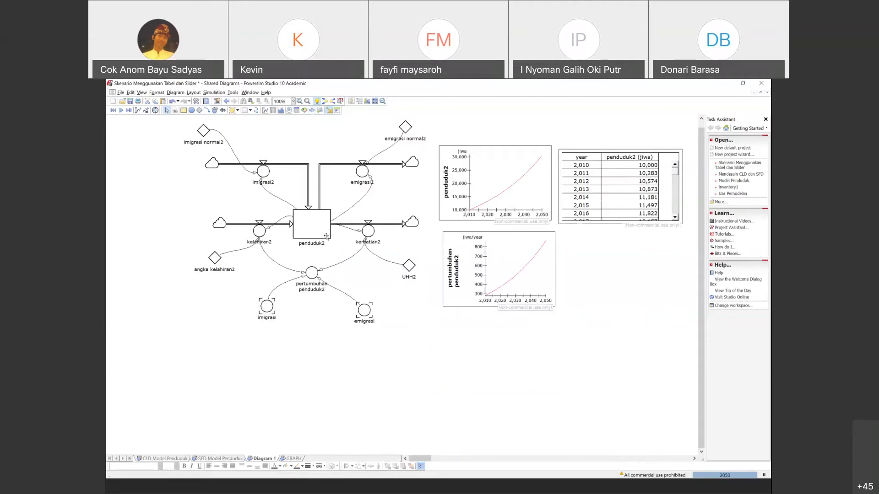
click(320, 385)
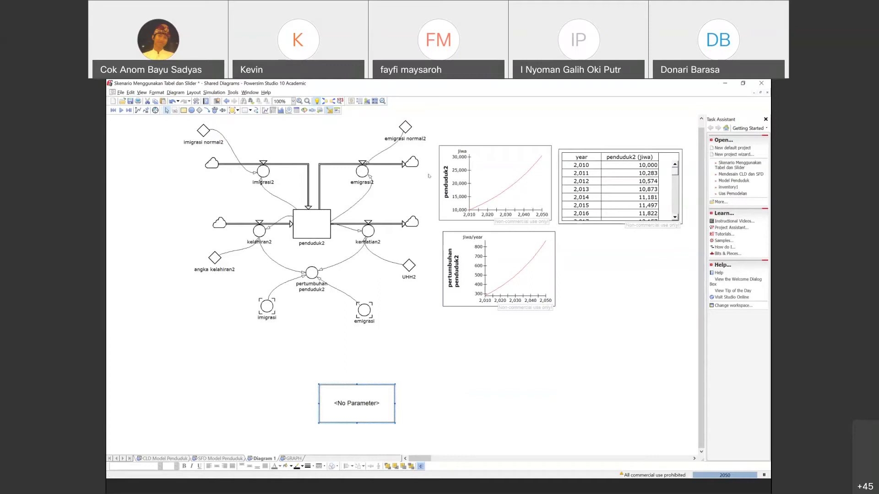
- Examine the constants imigrasi normal2, emigrasi normal2, UHH2 and angka kelahiran2 in the population diagram
click(202, 130)
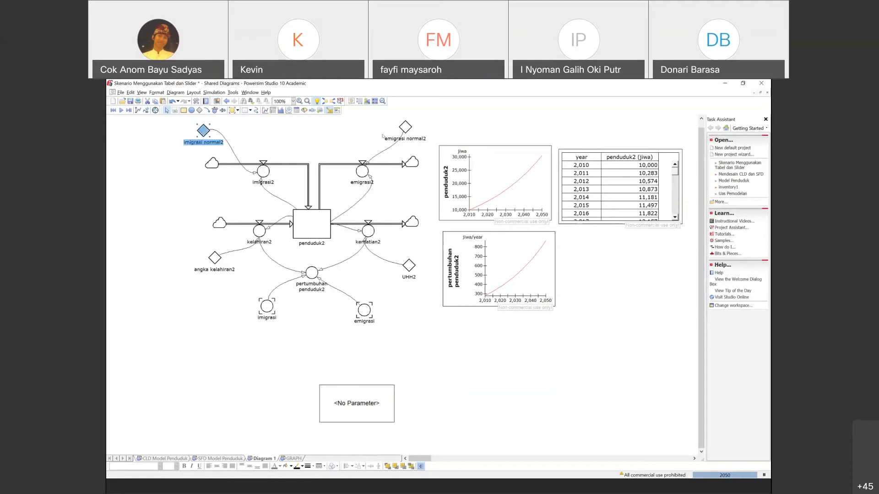
click(405, 128)
click(409, 265)
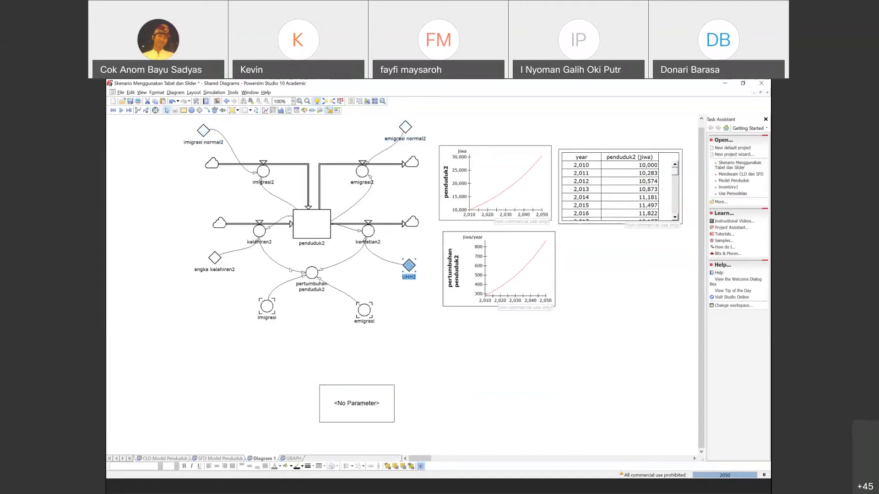
click(214, 257)
click(203, 130)
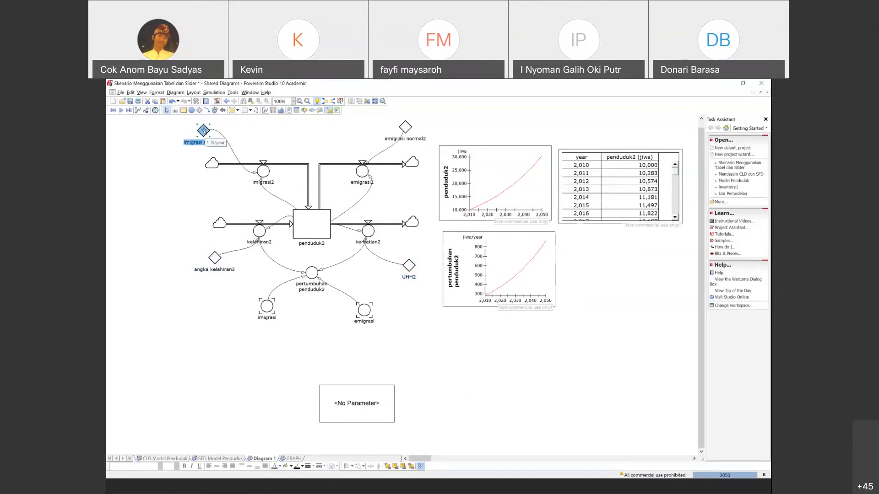
click(405, 127)
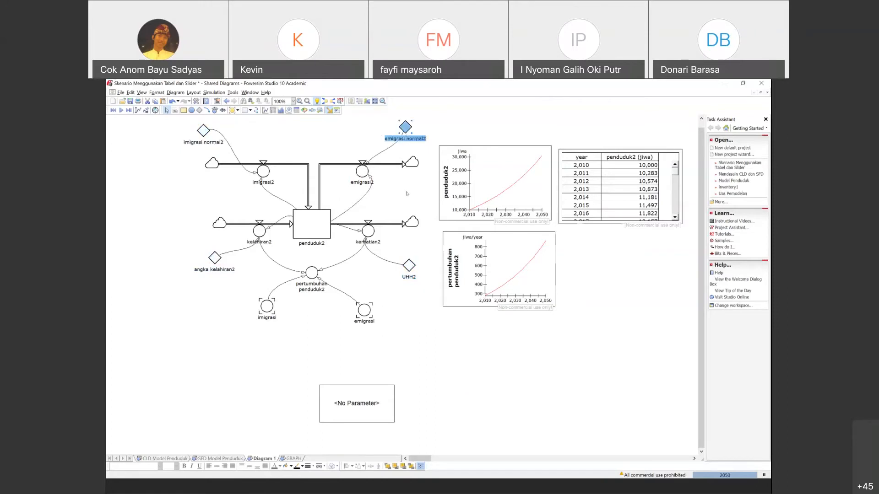
click(409, 265)
click(214, 258)
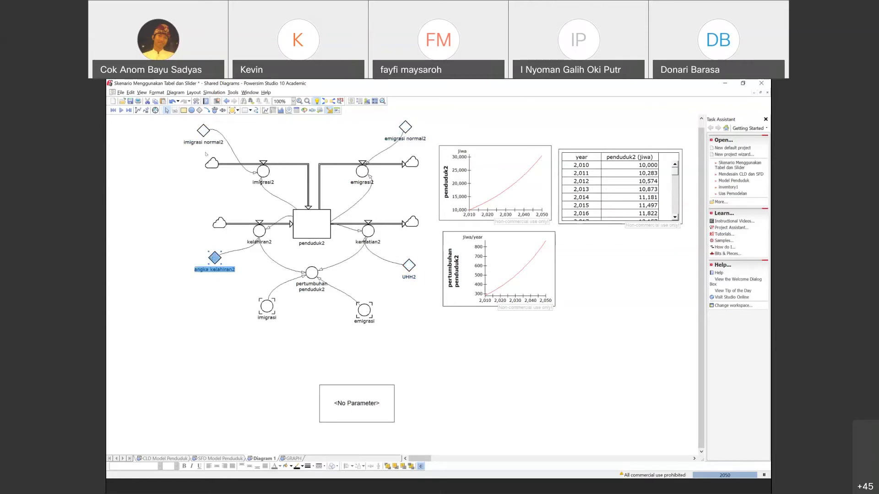
- Make the constant imigrasi normal2 permanent so that it keeps its value between simulations
click(203, 132)
right_click(205, 133)
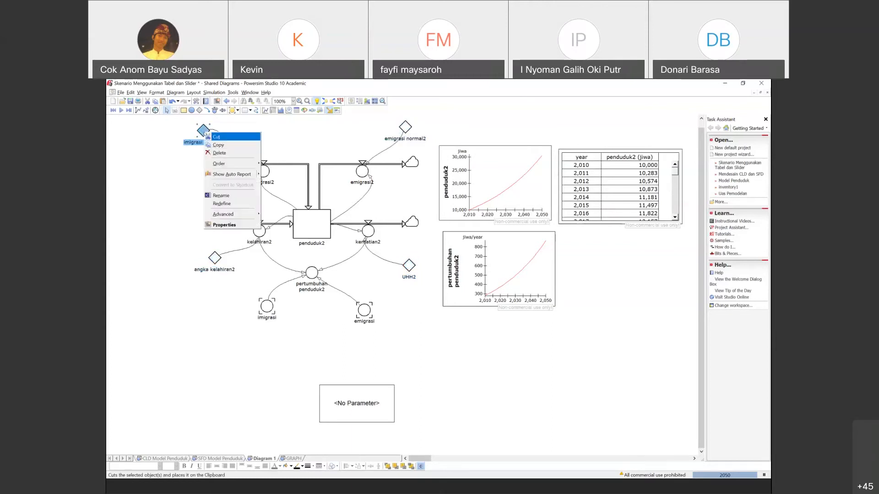
click(219, 224)
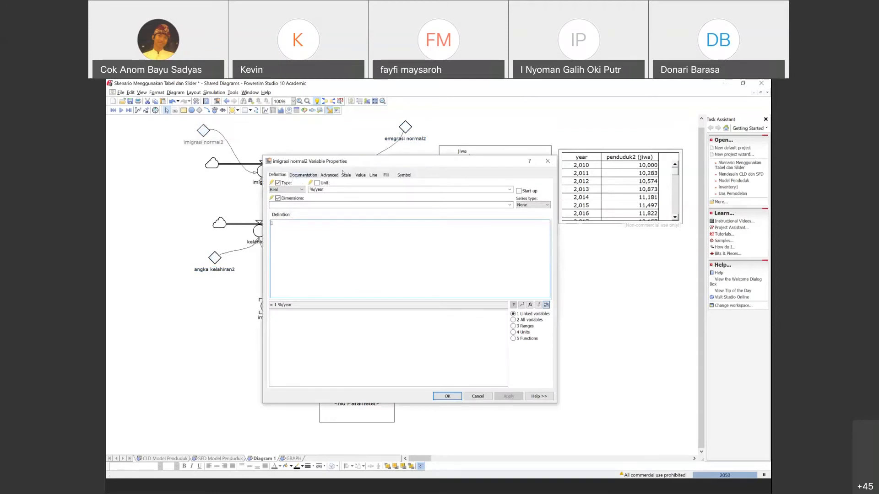
click(329, 175)
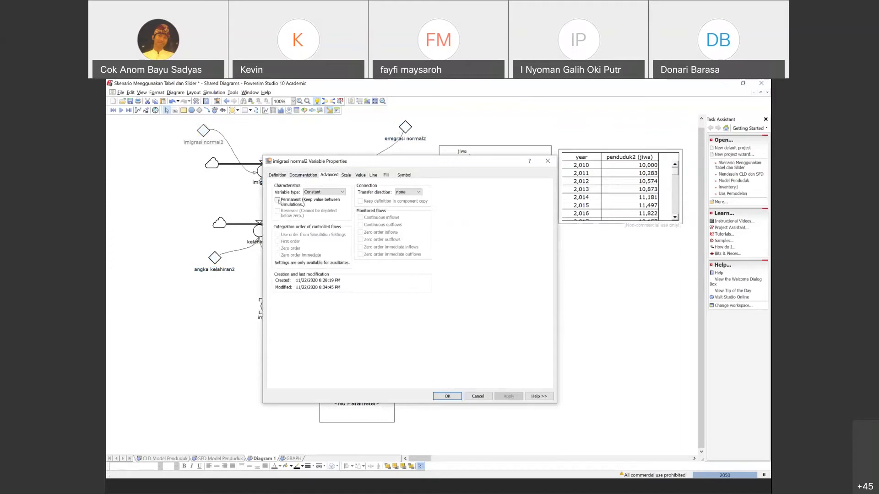
click(498, 393)
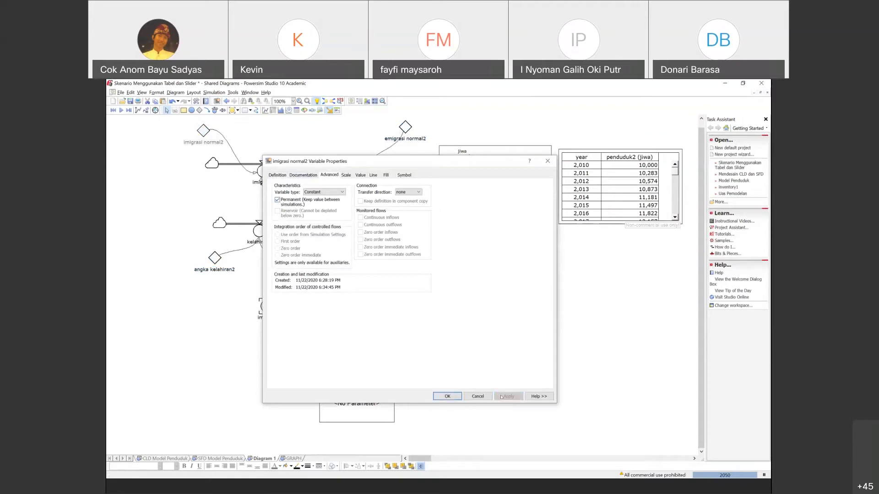
click(448, 396)
click(187, 122)
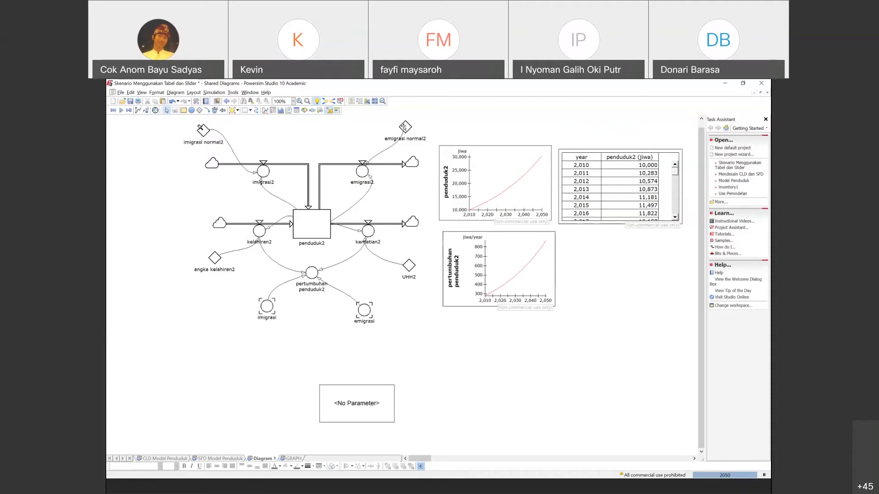
- Make the constant emigrasi normal2 permanent so that it keeps its value between simulations
click(404, 127)
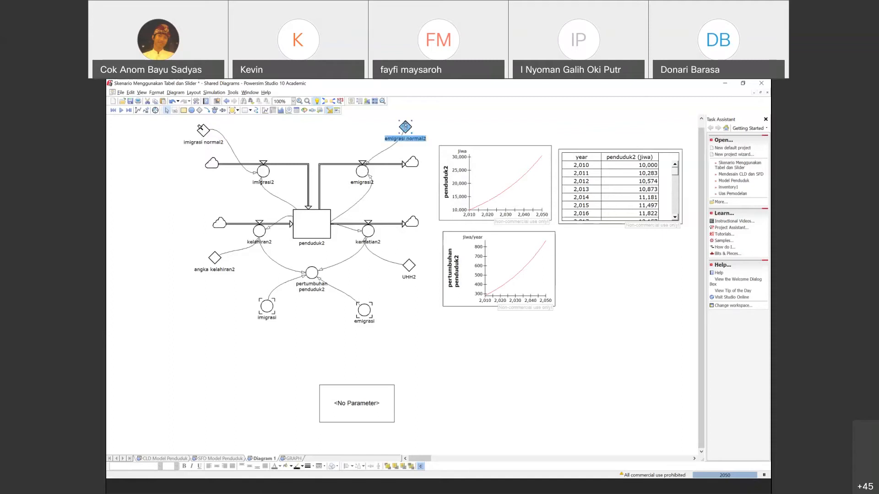
right_click(406, 126)
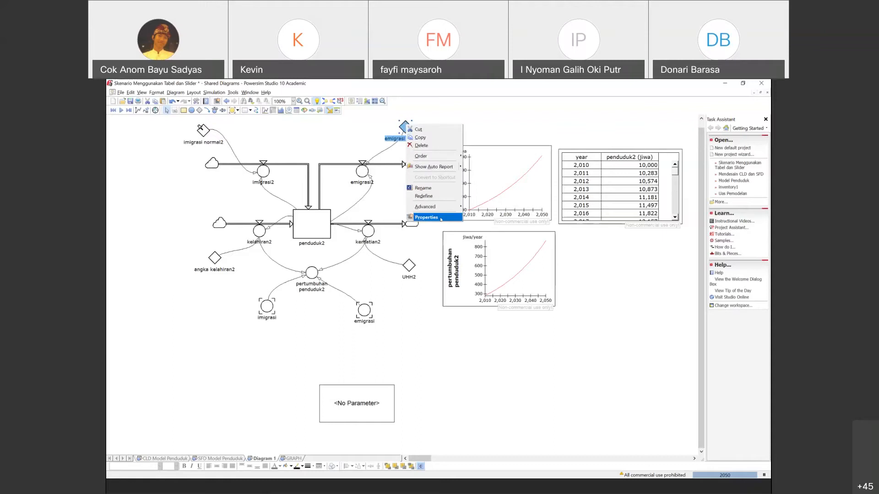
click(423, 218)
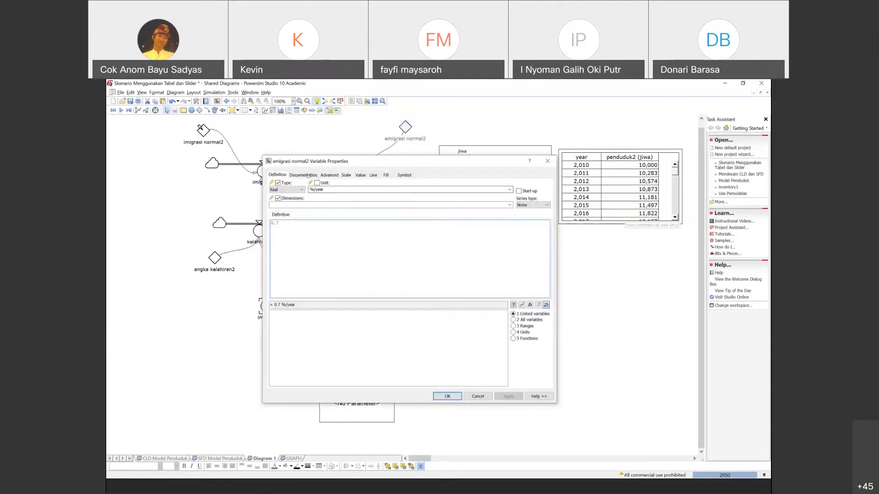
click(328, 175)
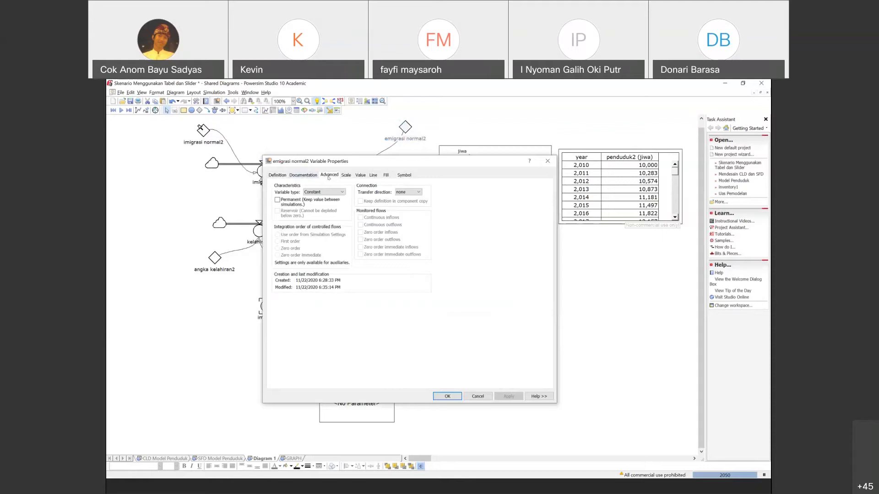
click(277, 200)
click(516, 399)
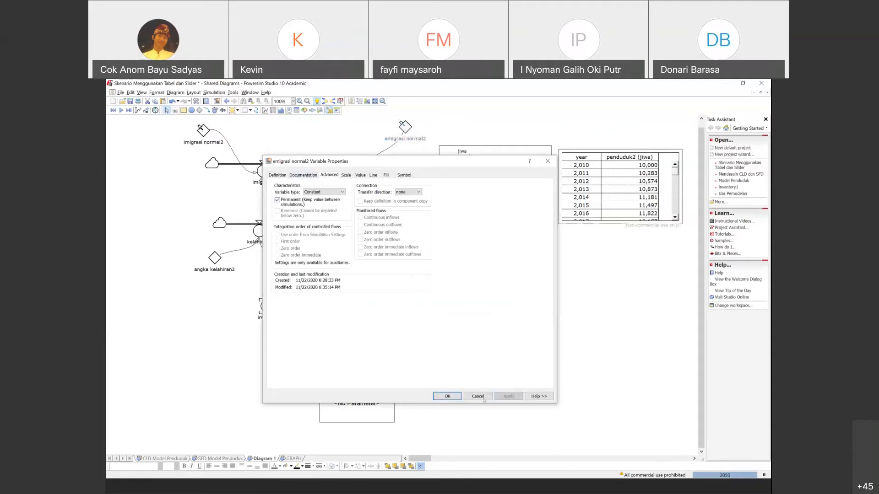
click(446, 395)
- Make the constant angka kelahiran2 permanent so that it keeps its value between simulations
click(214, 260)
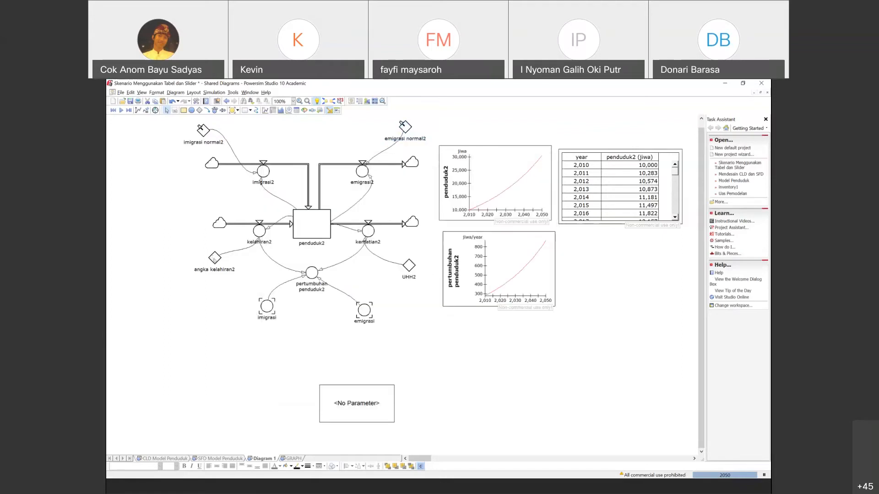
right_click(214, 260)
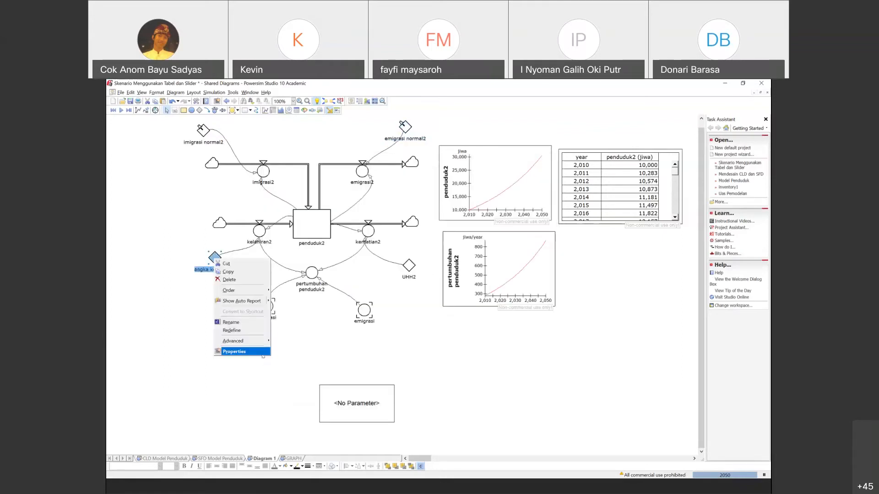
click(263, 353)
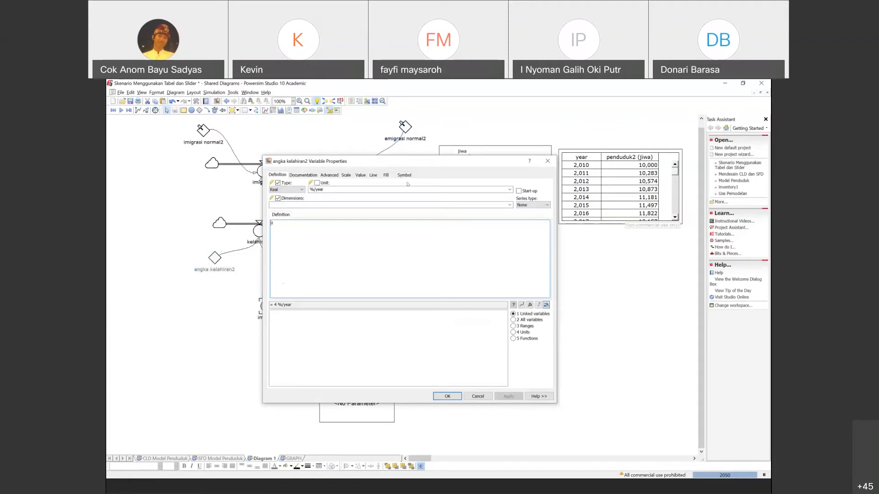
click(329, 175)
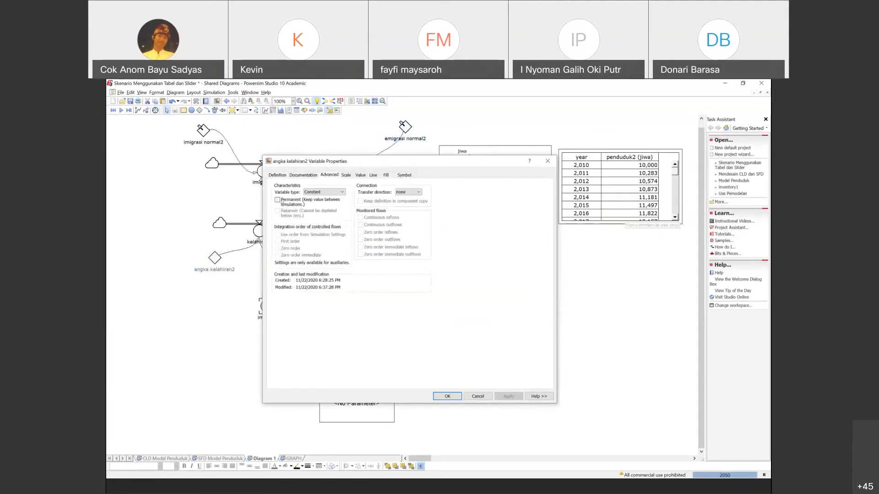
click(511, 394)
click(447, 397)
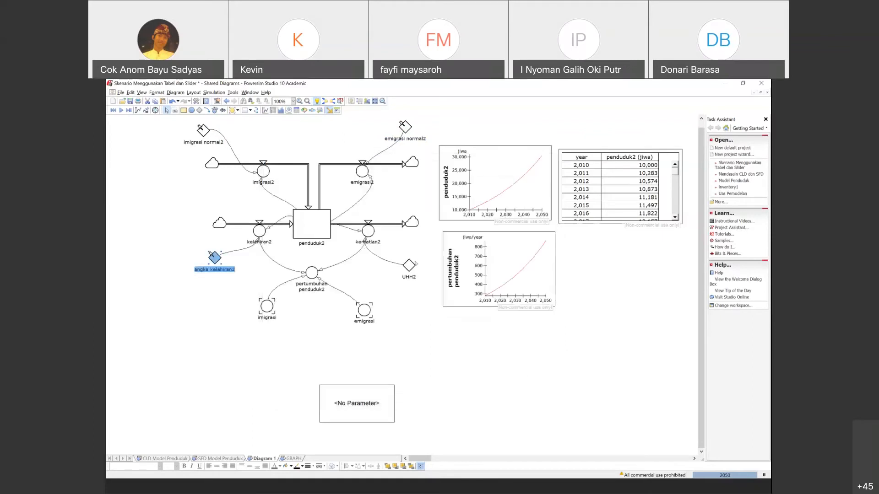
- Make the constant UHH2 permanent so that it keeps its value between simulations
right_click(408, 268)
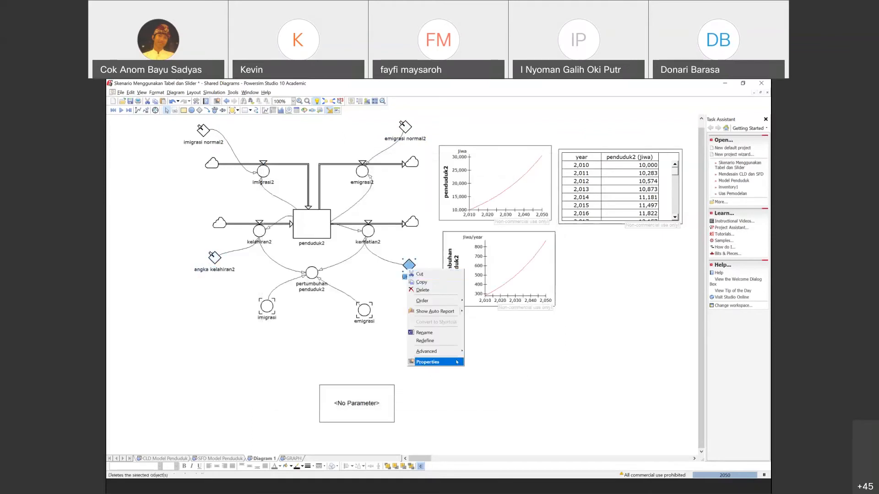
click(458, 361)
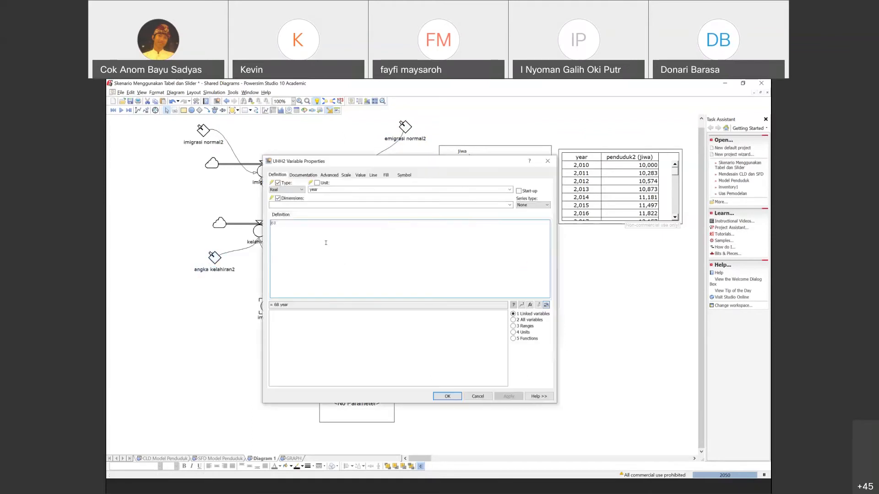
click(330, 175)
click(277, 200)
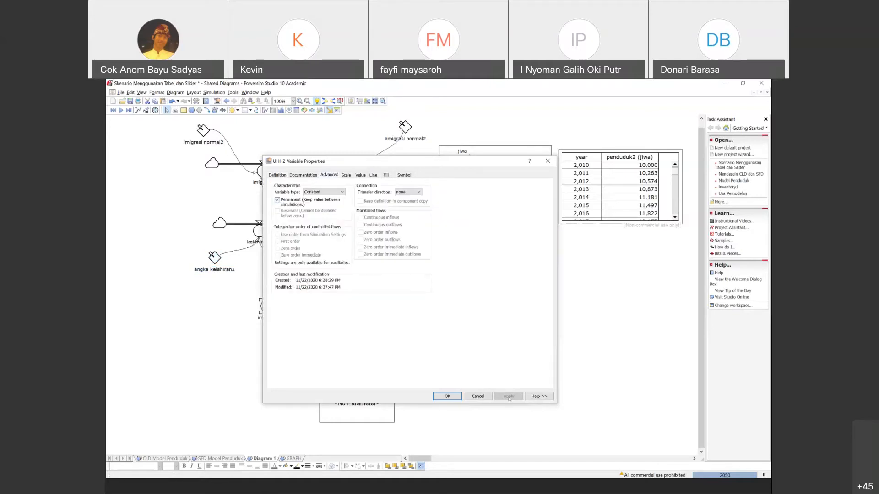
click(448, 397)
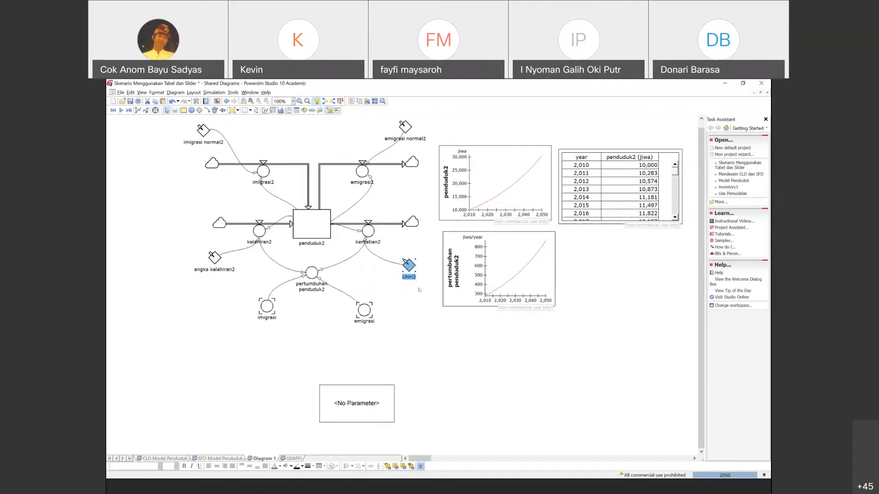
click(419, 290)
click(409, 266)
click(402, 135)
click(404, 124)
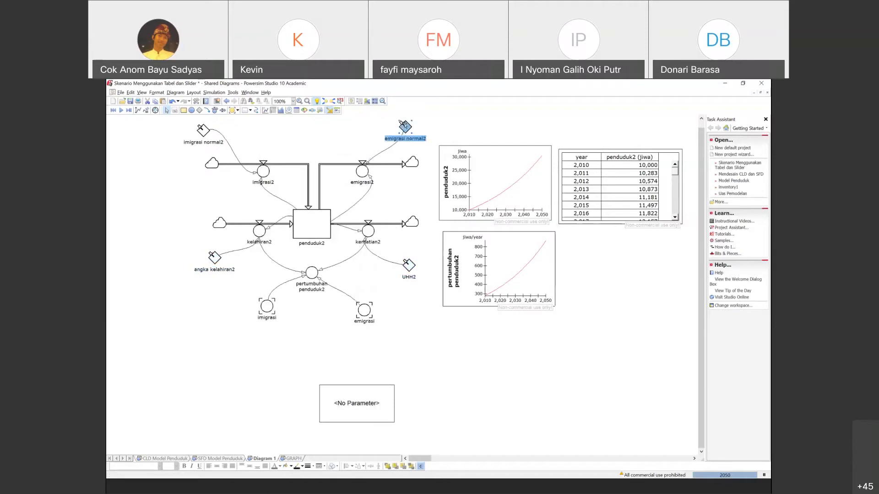
click(205, 131)
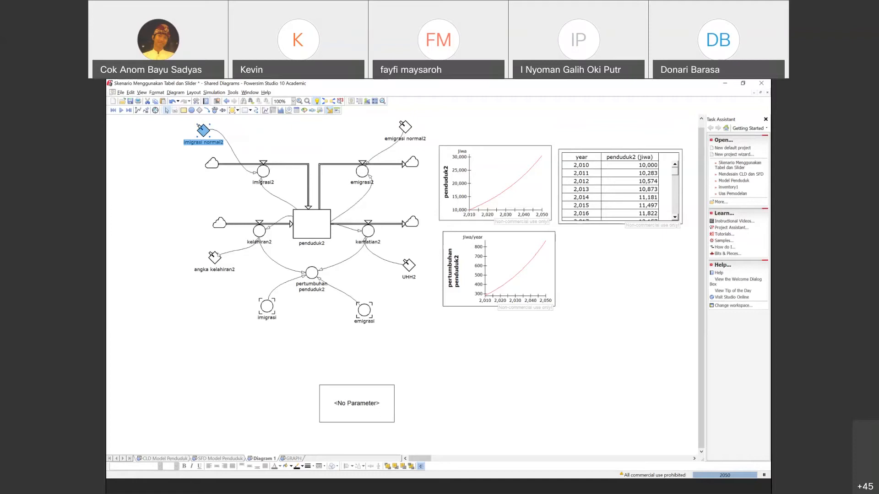
- Assign the Component 1 variable angka kelahiran2, with Reference run as data source, as the parameter of the empty slider below the diagram
click(342, 402)
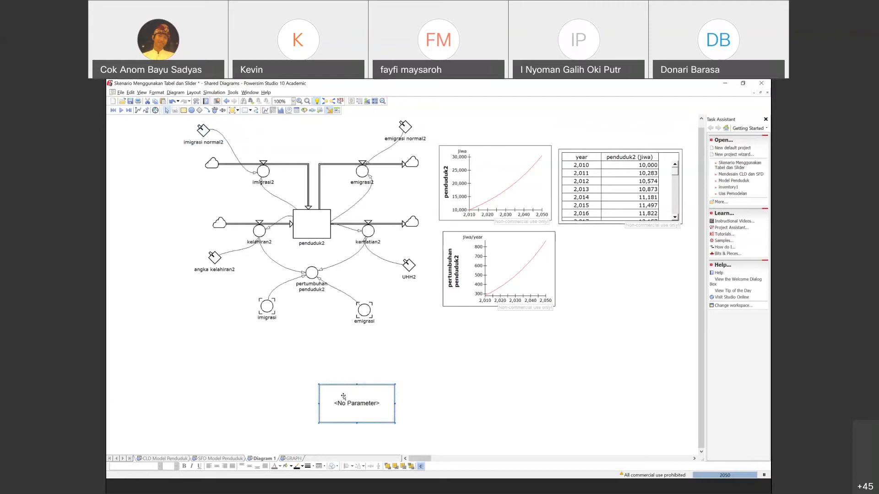
right_click(344, 396)
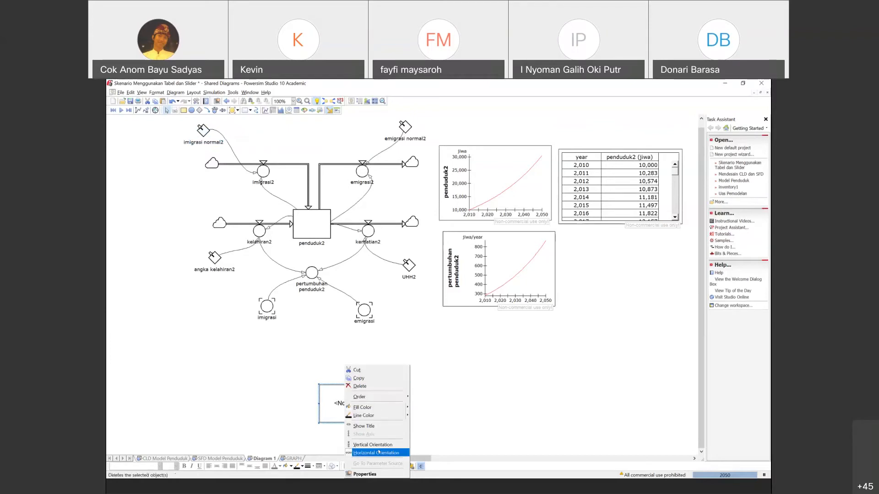
click(365, 474)
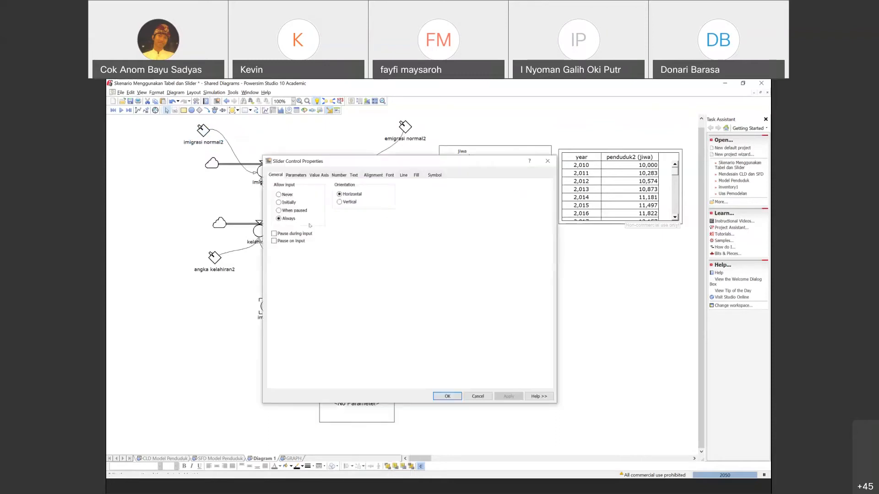
click(296, 175)
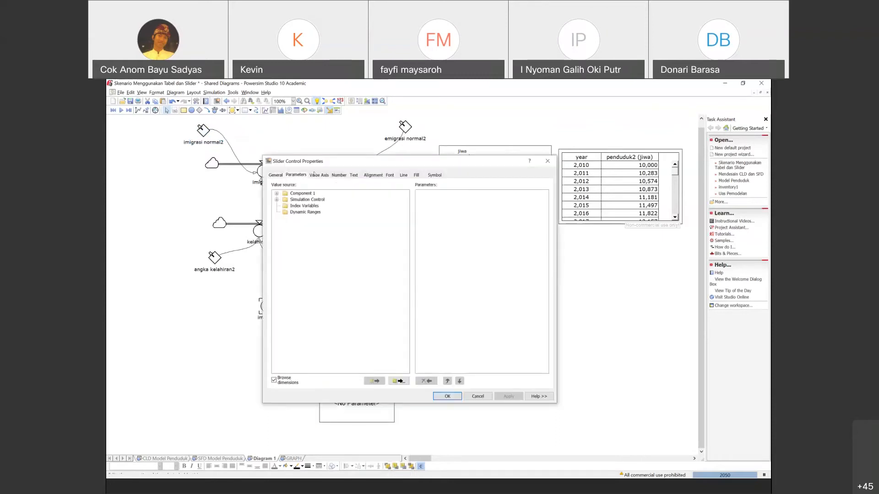
click(314, 174)
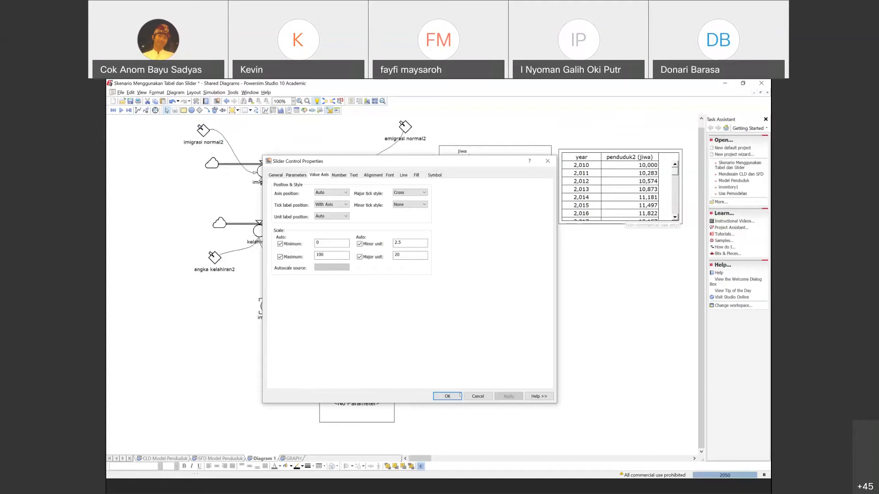
click(297, 175)
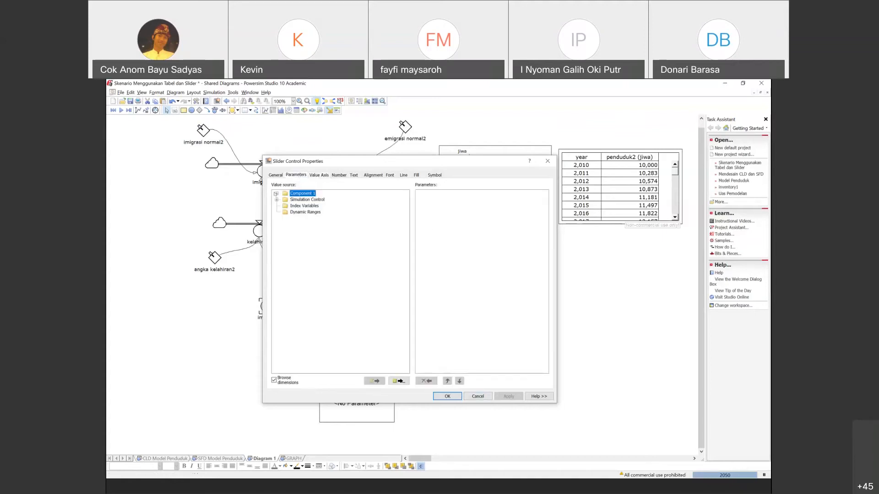
click(277, 194)
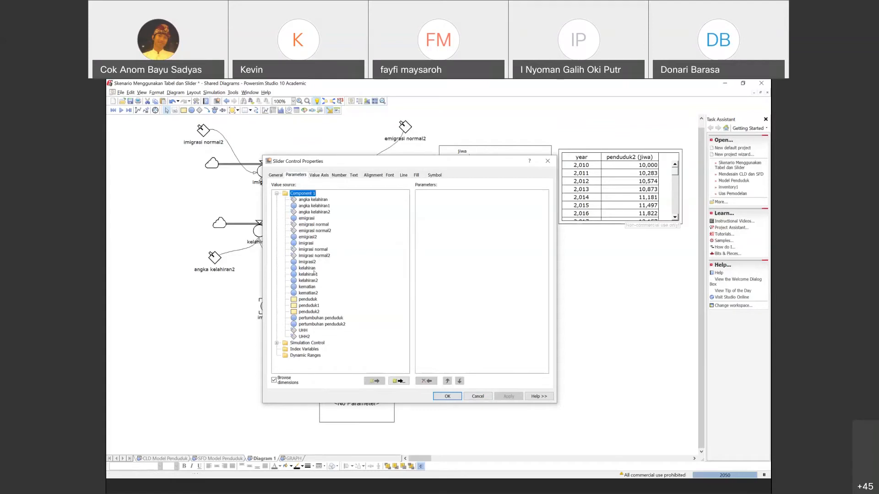
click(315, 212)
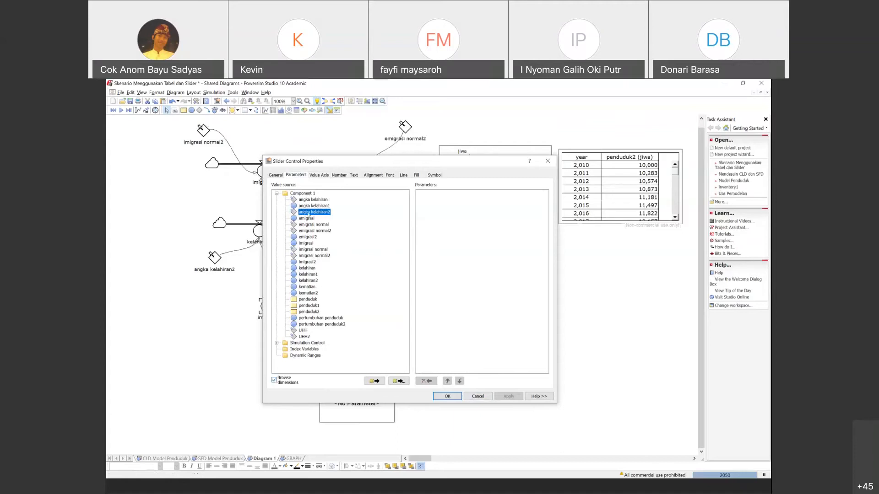
click(406, 381)
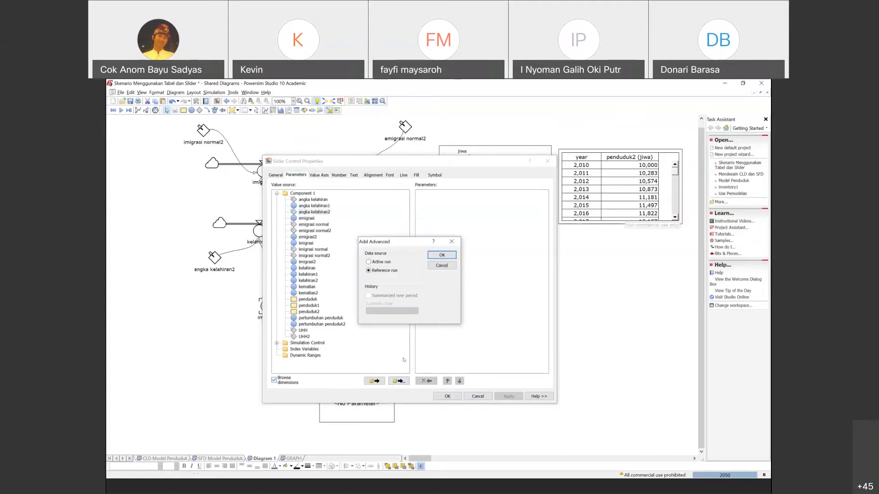
click(435, 254)
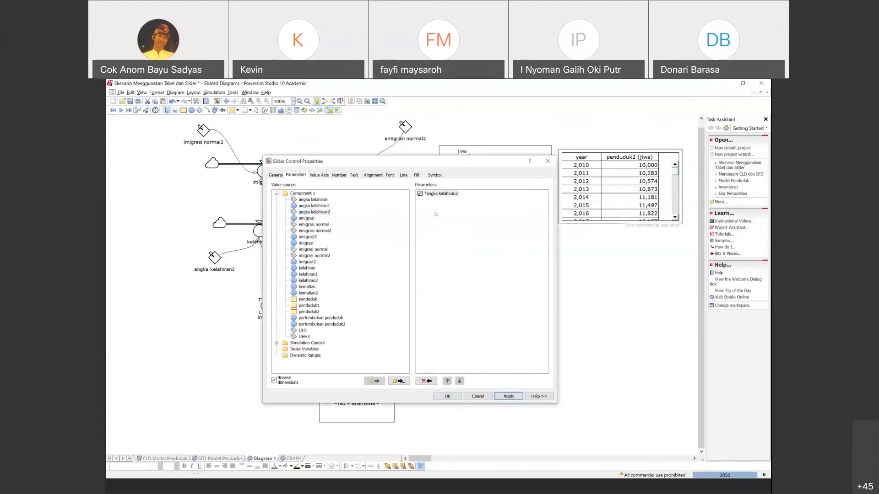
click(508, 396)
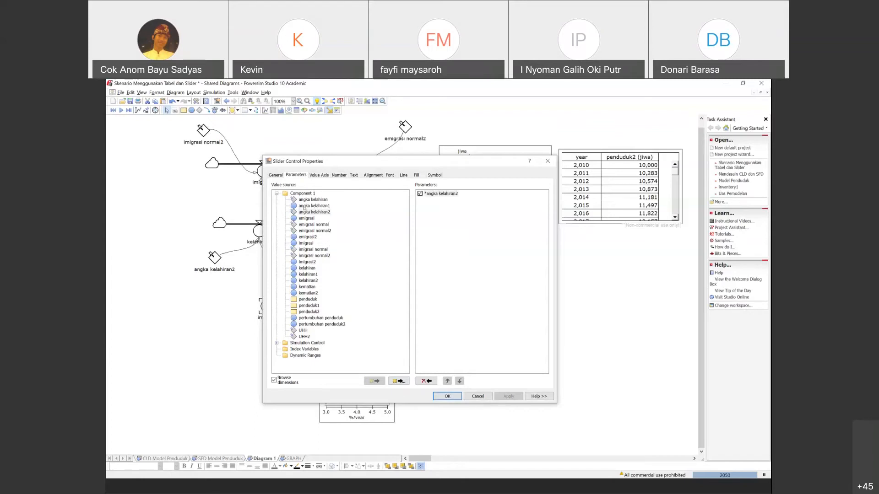
- Set the angka kelahiran2 slider's value axis scale to a minimum of 0 %/year and a maximum of 10 %/year
click(319, 175)
click(323, 245)
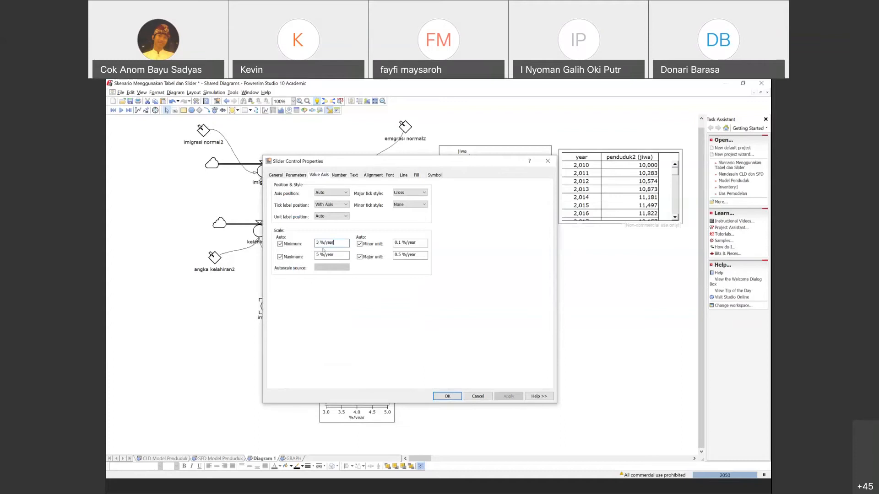
key(BackSpace)
text(0)
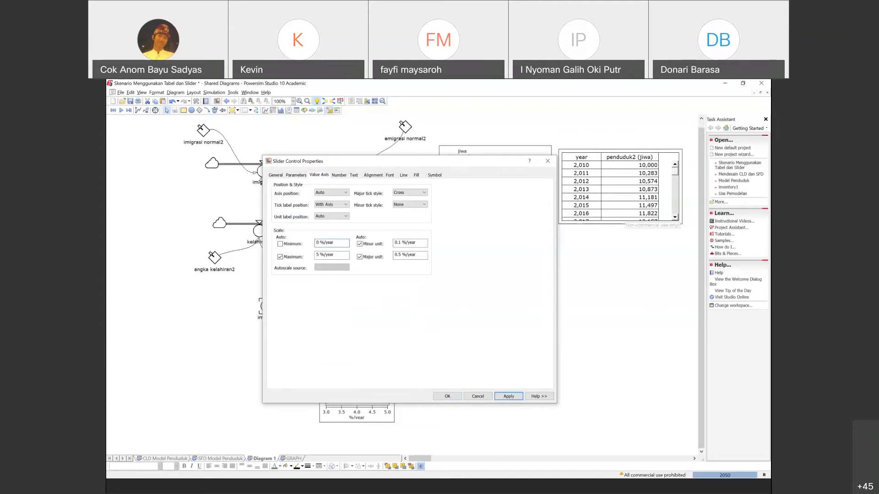
key(Tab)
key(BackSpace)
text(10)
click(509, 397)
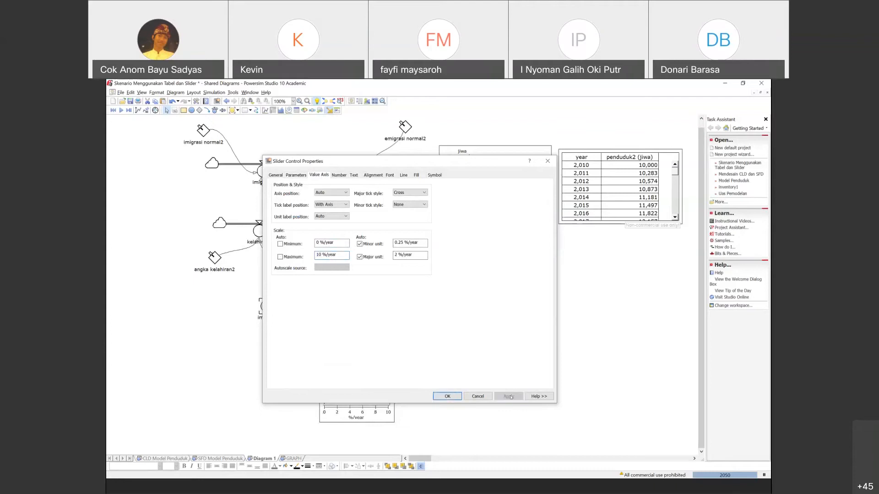
- Move the angka kelahiran2 slider closer to the diagram and check the definition of the angka kelahiran2 constant
click(447, 396)
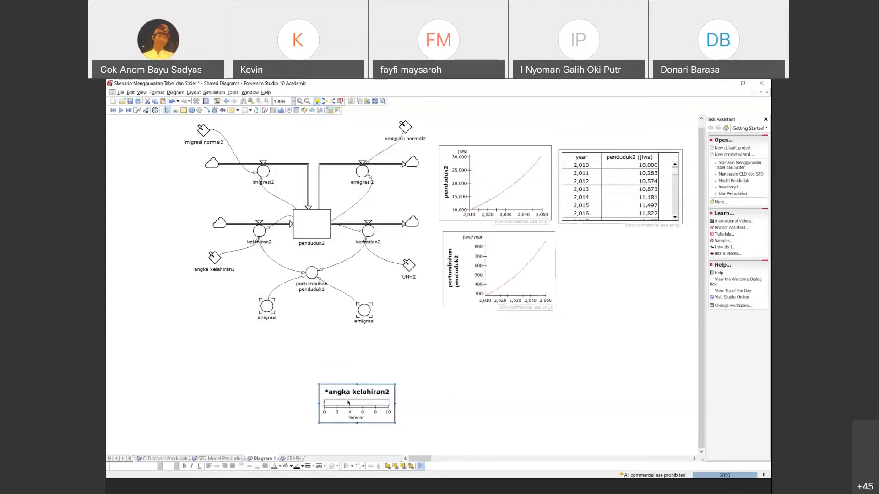
drag(347, 386, 357, 352)
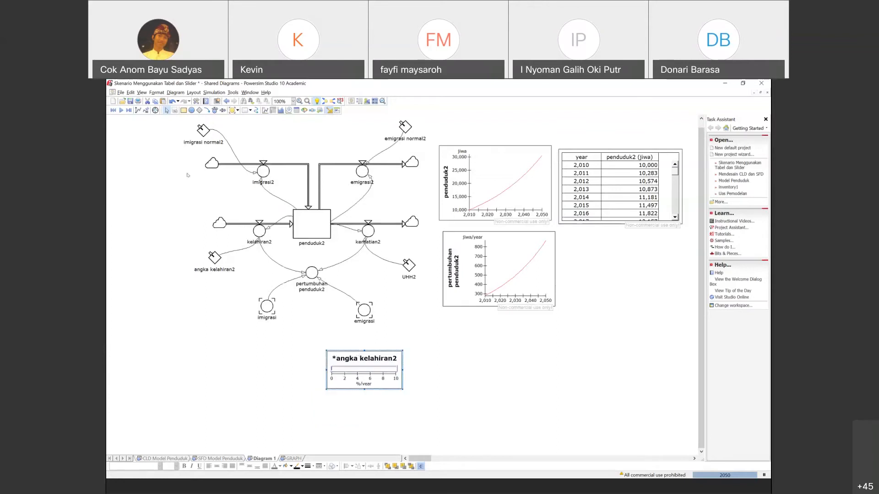
click(213, 258)
double_click(213, 258)
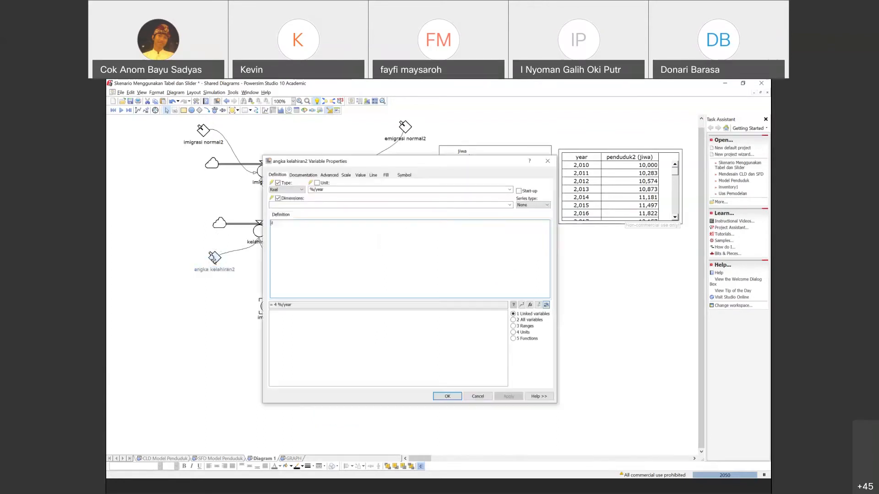
click(450, 396)
click(371, 374)
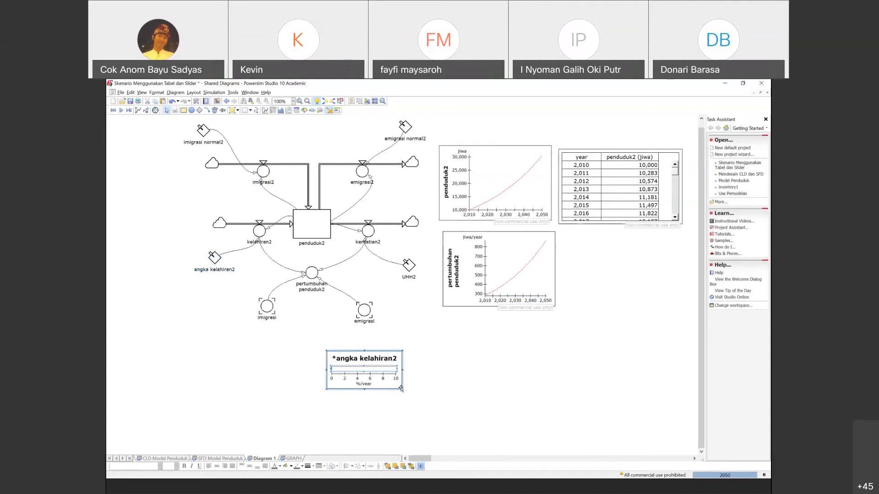
- Replace the slider's reference-run parameter *angka kelahiran2 with the adjustable Component 1 variable angka kelahiran2
right_click(347, 354)
click(376, 461)
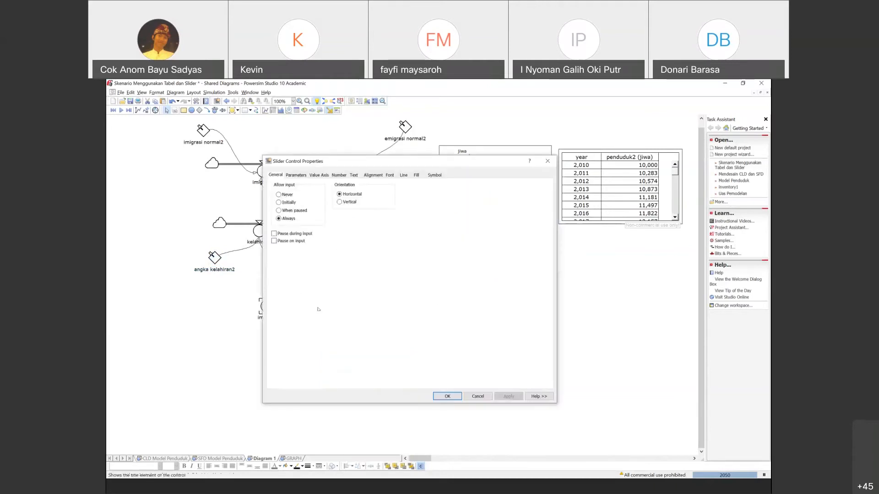
click(296, 175)
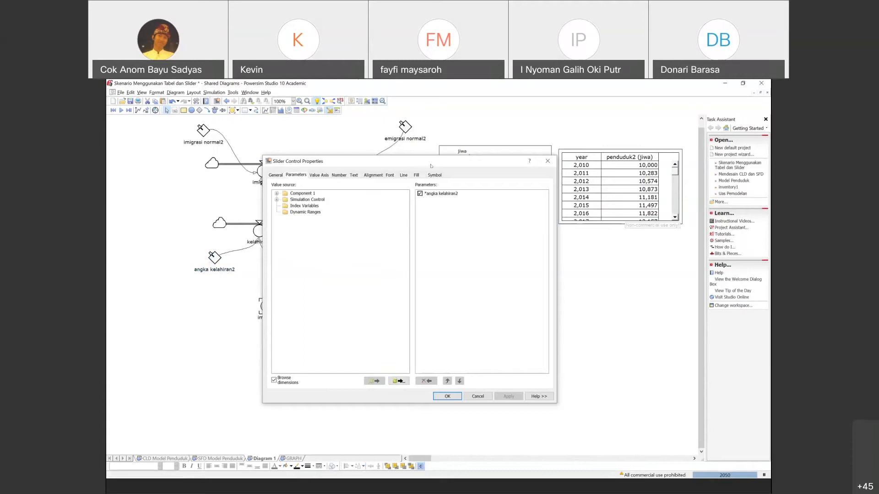
click(441, 193)
double_click(303, 194)
click(427, 381)
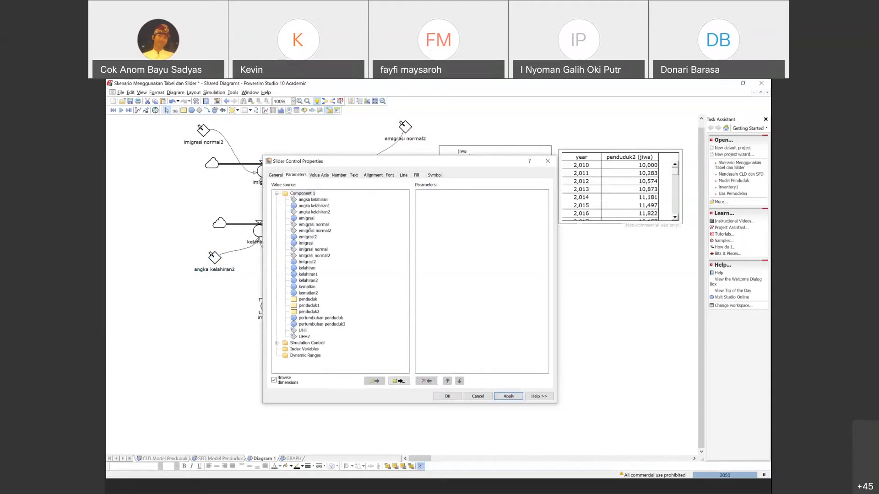
click(311, 212)
click(398, 381)
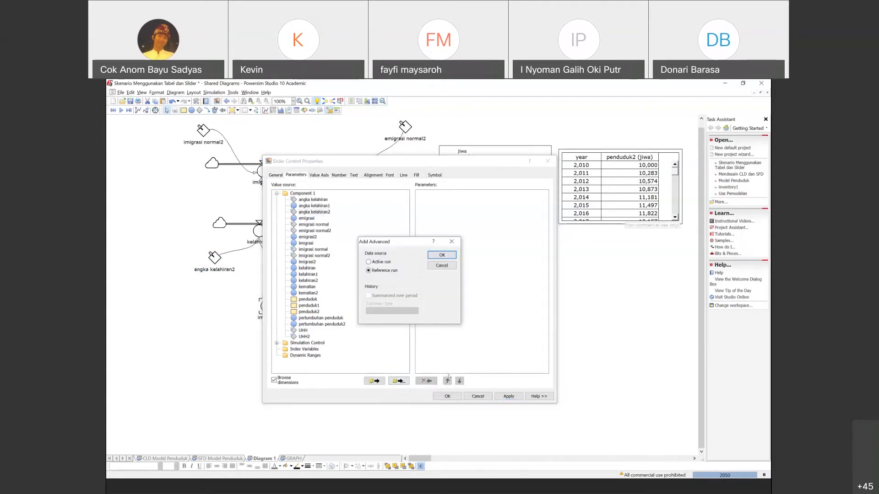
key(Return)
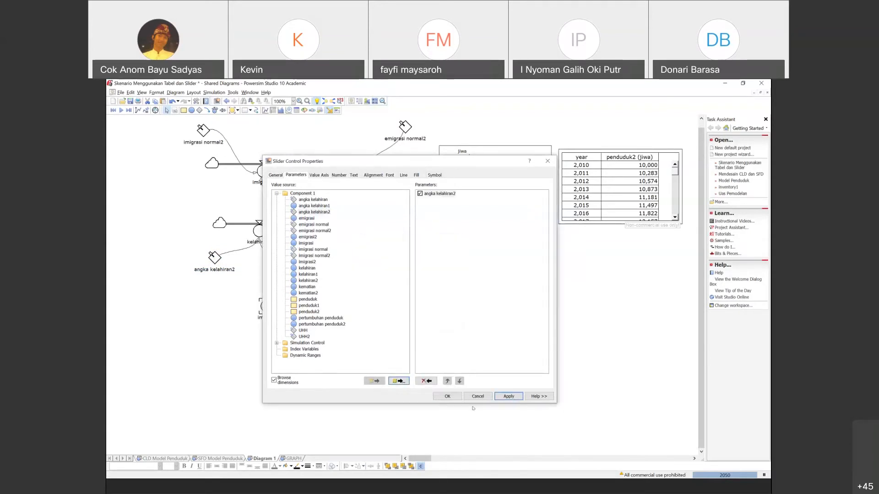
click(507, 397)
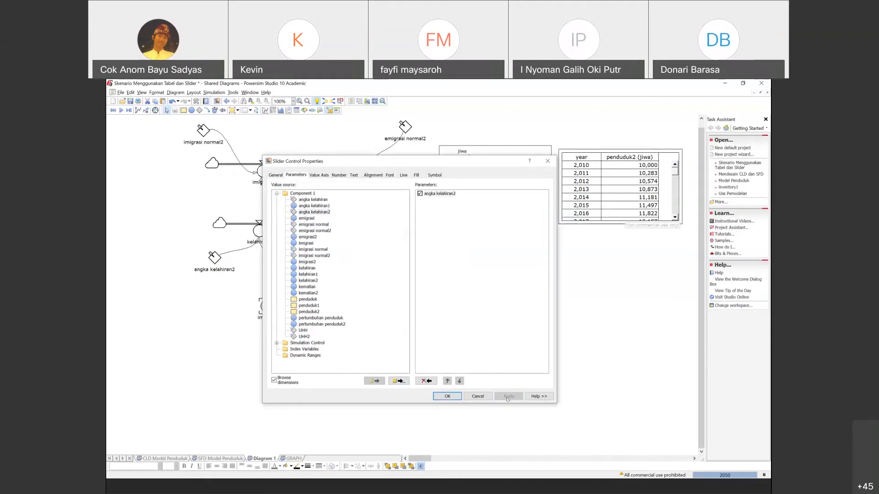
click(447, 395)
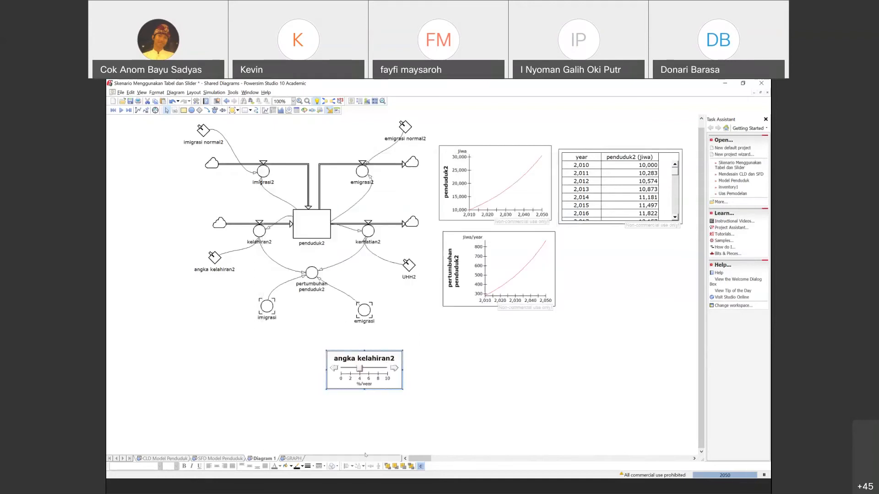
- Remove the slider's parameter and add the Component 1 variable angka kelahiran2 again with Active run as data source
right_click(342, 353)
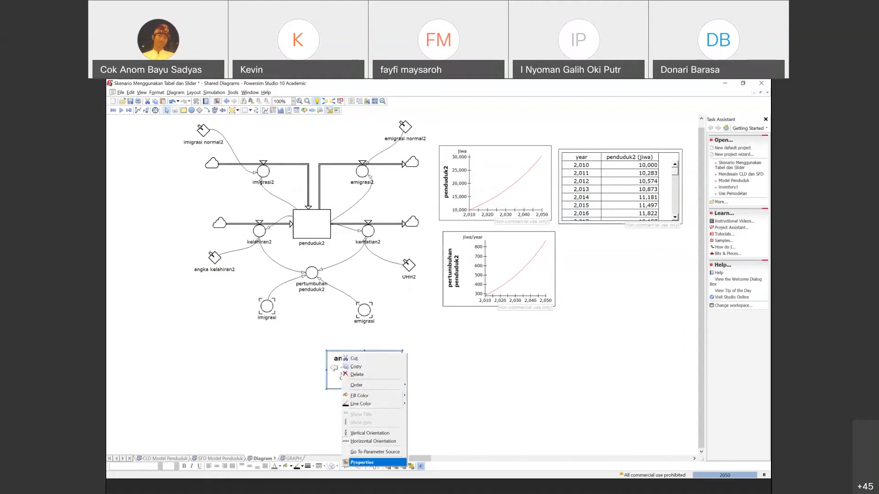
click(367, 462)
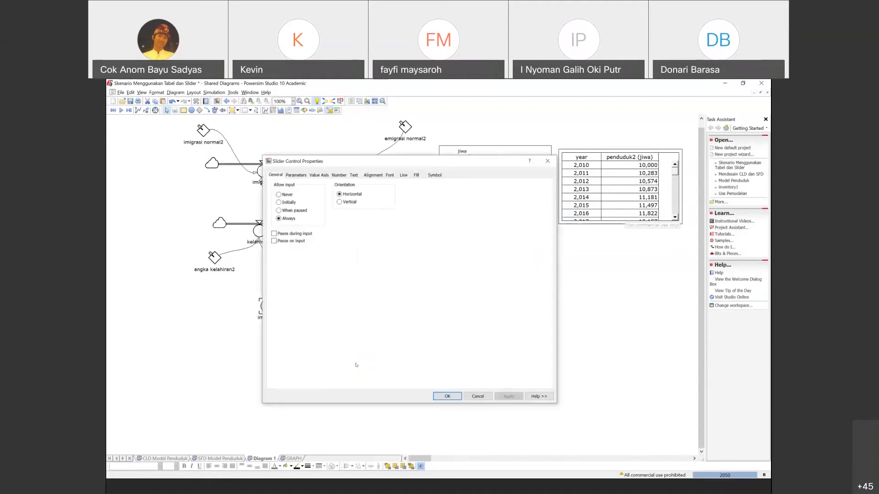
click(296, 174)
click(277, 194)
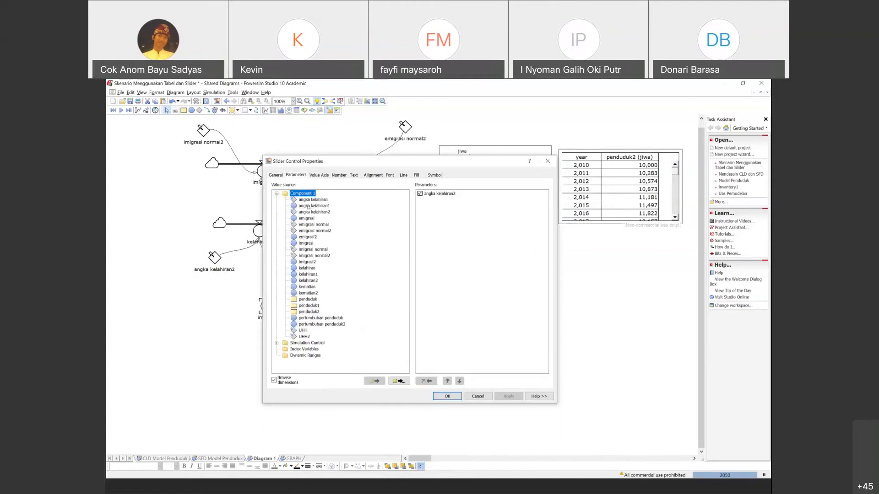
click(439, 193)
key(Delete)
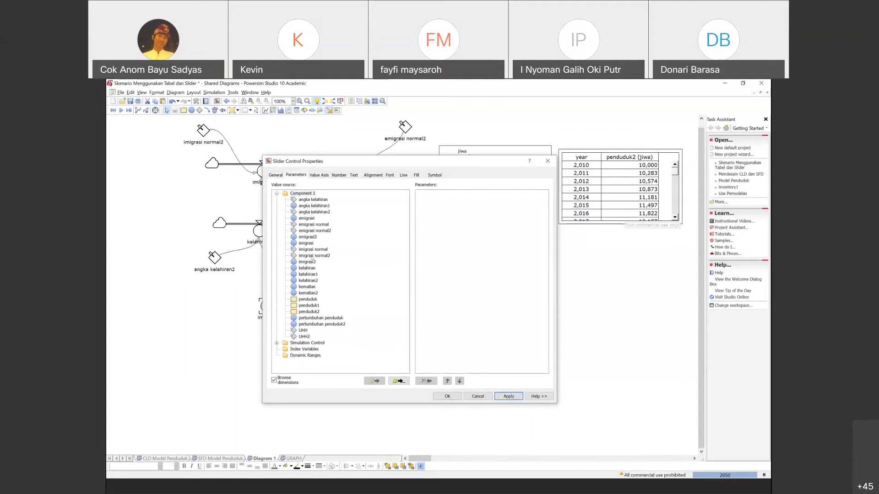
click(314, 212)
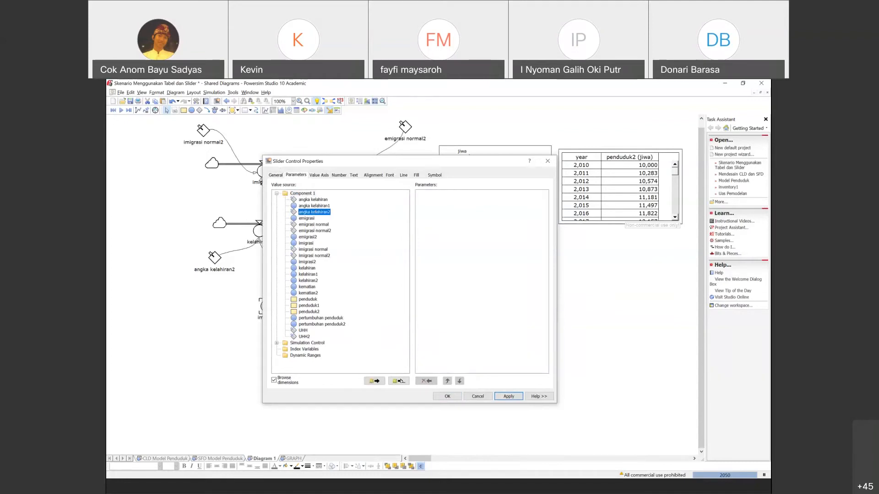
click(402, 381)
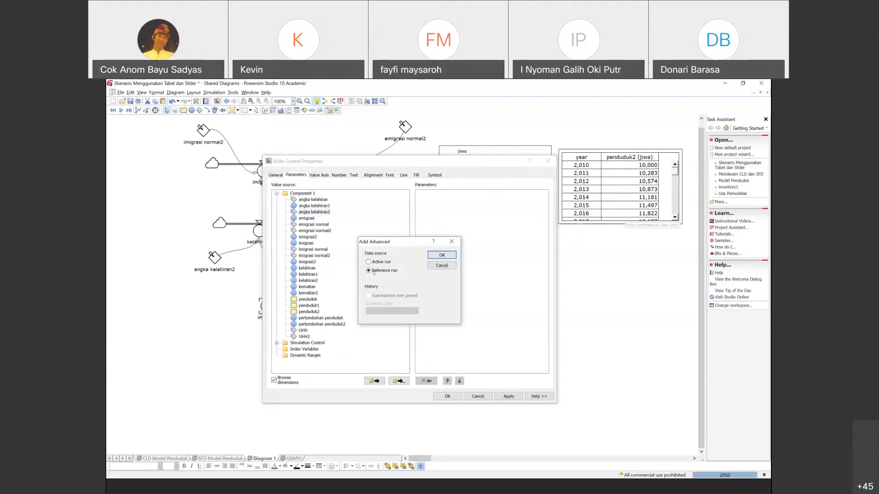
click(369, 263)
click(442, 255)
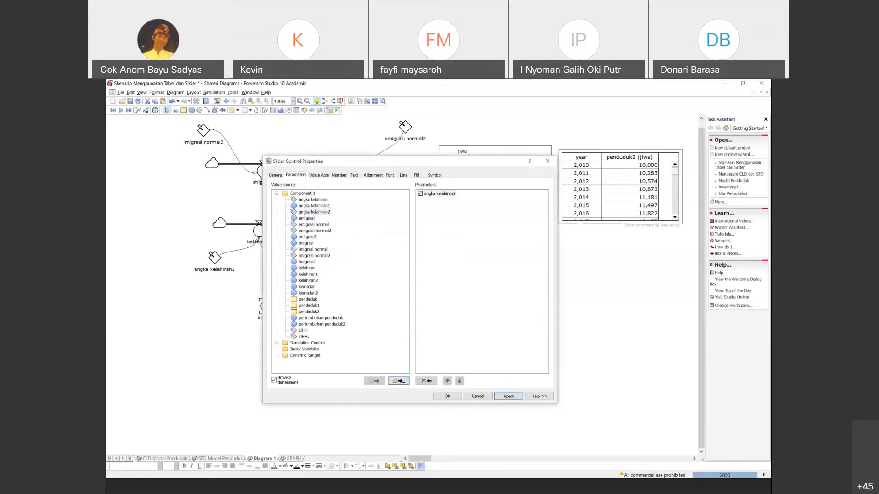
click(445, 396)
- Restore the permanent variables to their defaults after trying about 6 %/year on the angka kelahiran2 slider, and run the simulation
mouse_move(368, 370)
mouse_down()
mouse_move(347, 370)
mouse_move(377, 370)
mouse_move(336, 375)
mouse_move(388, 372)
mouse_move(349, 373)
mouse_move(386, 372)
mouse_move(350, 373)
mouse_move(378, 372)
mouse_move(370, 362)
mouse_up()
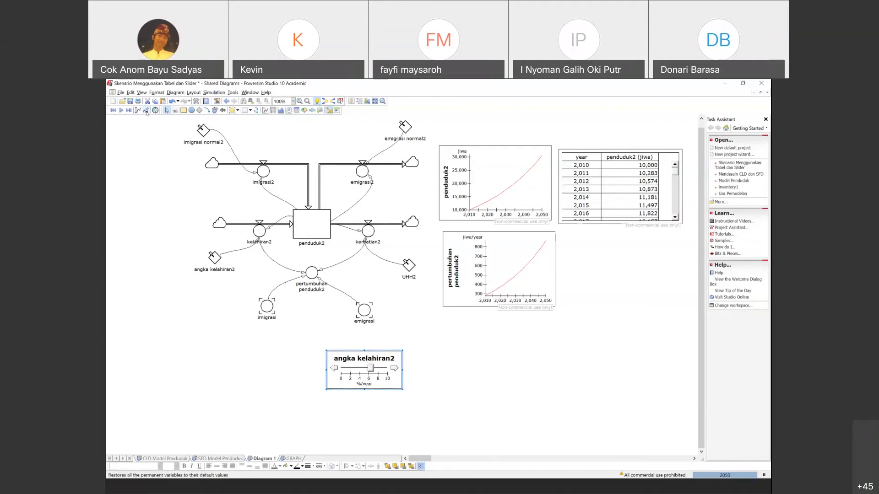
click(146, 112)
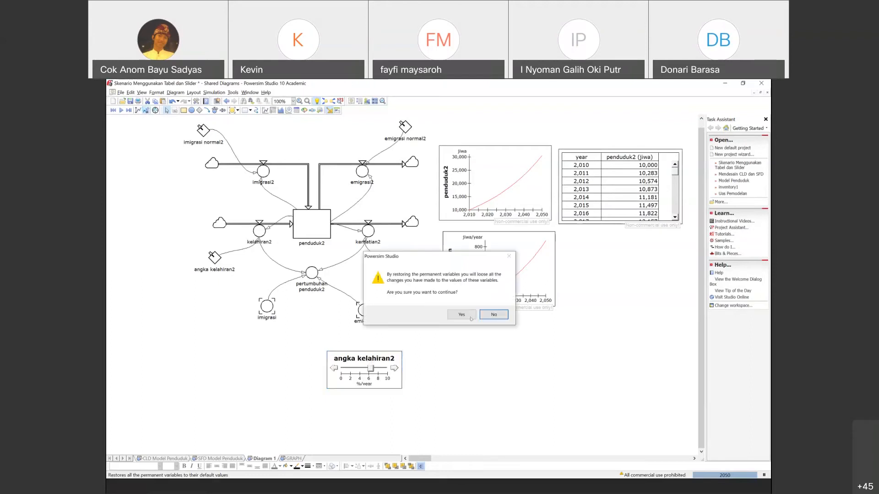
click(471, 318)
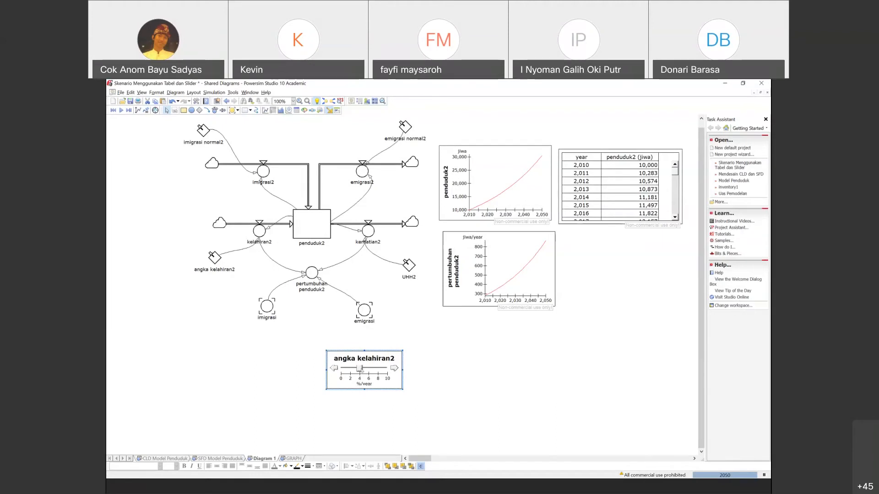
click(121, 110)
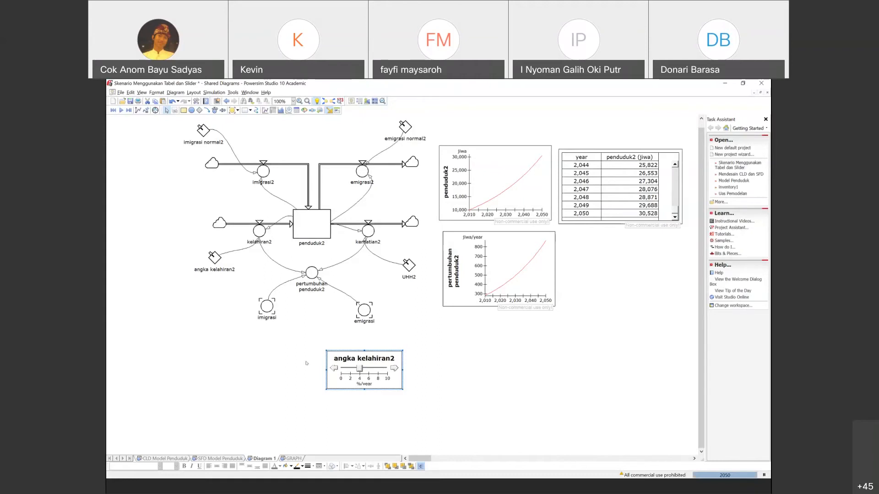
- Set the angka kelahiran2 slider to about 2 %/year, and advance the reset simulation year by year to 2028
drag(360, 368, 350, 369)
click(114, 113)
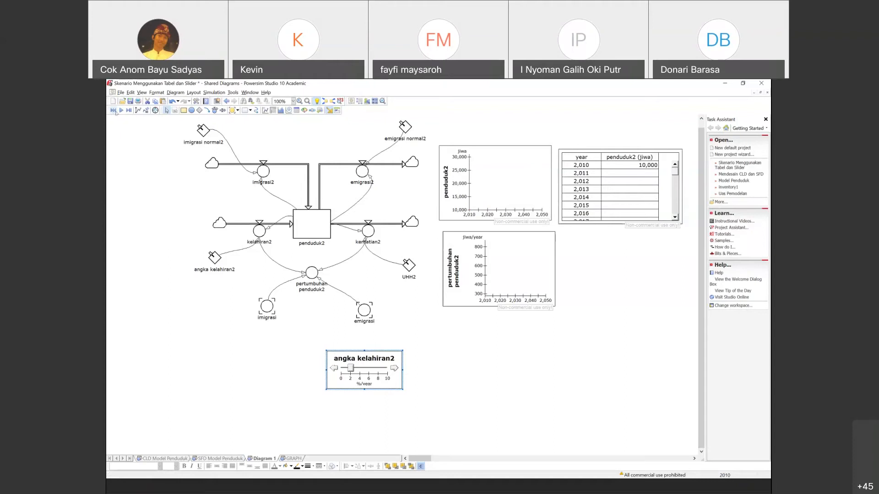
click(129, 110)
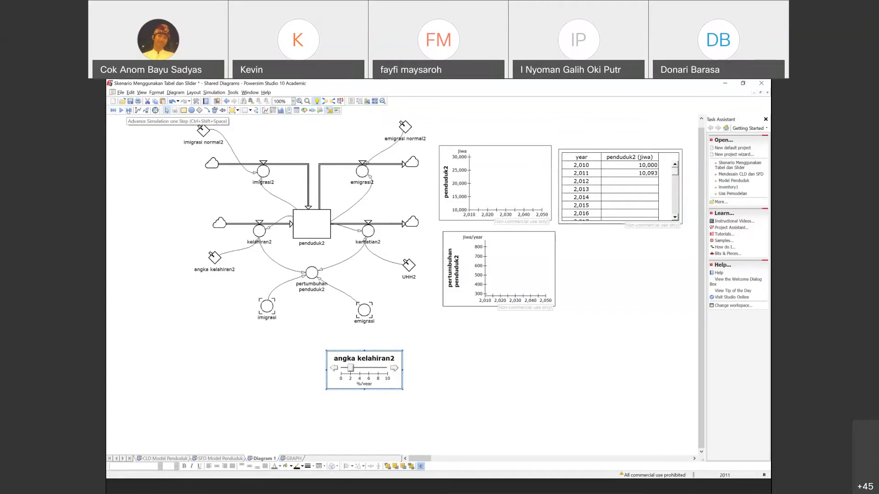
click(128, 110)
click(128, 111)
click(129, 110)
click(129, 110)
click(128, 110)
click(129, 111)
click(129, 110)
click(129, 110)
click(129, 110)
click(129, 111)
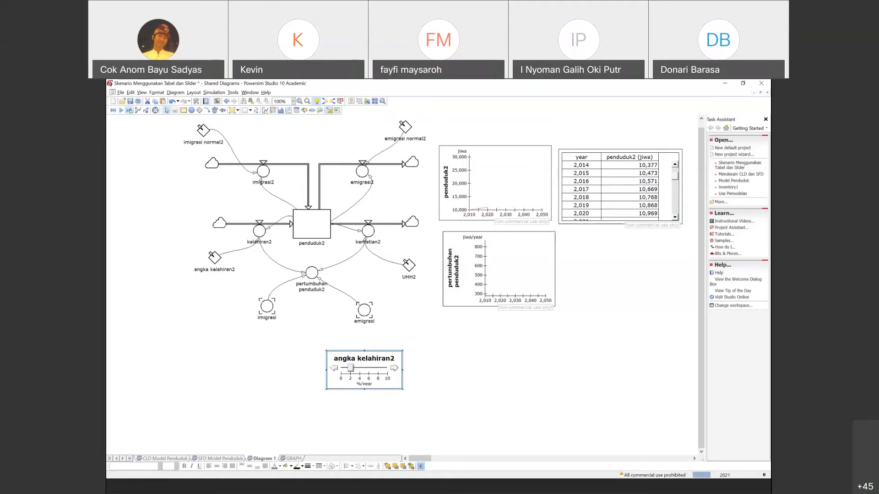
click(128, 110)
click(129, 111)
click(129, 110)
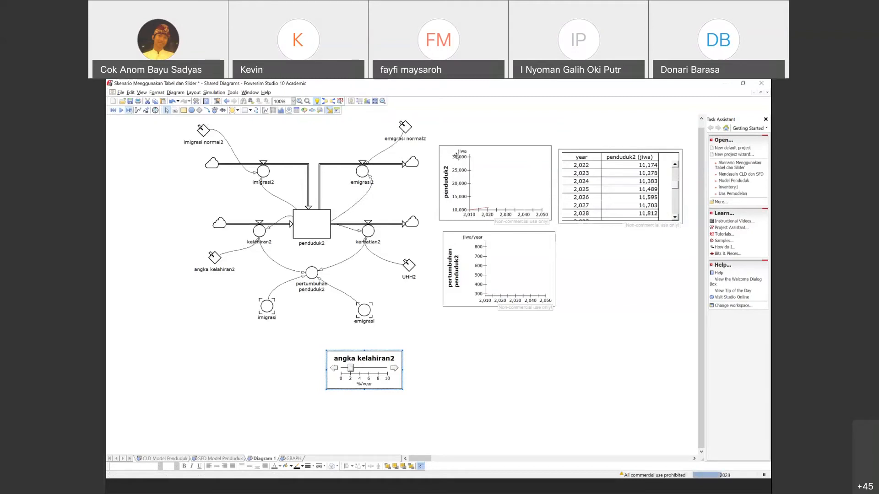
- Advance the simulation year by year from 2028 through 2050, and run the 2 %/year scenario again to its end
drag(675, 185, 677, 197)
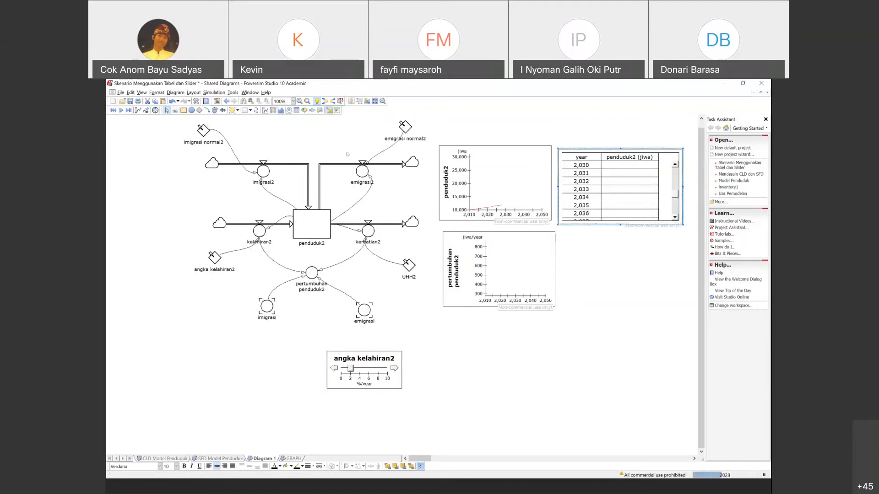
click(129, 110)
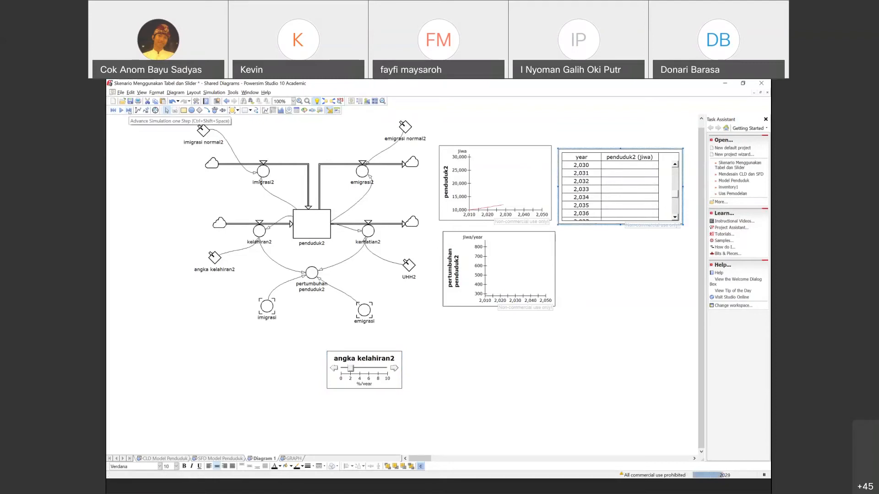
click(130, 111)
click(130, 111)
click(130, 111)
click(130, 112)
click(129, 111)
click(130, 112)
click(130, 111)
click(130, 111)
click(130, 111)
click(130, 111)
click(130, 111)
click(130, 111)
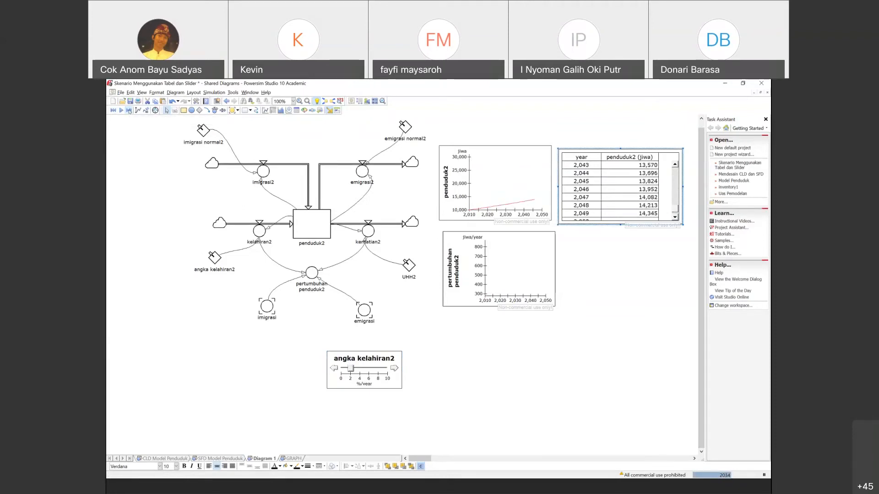
click(129, 112)
click(129, 111)
click(130, 112)
click(129, 111)
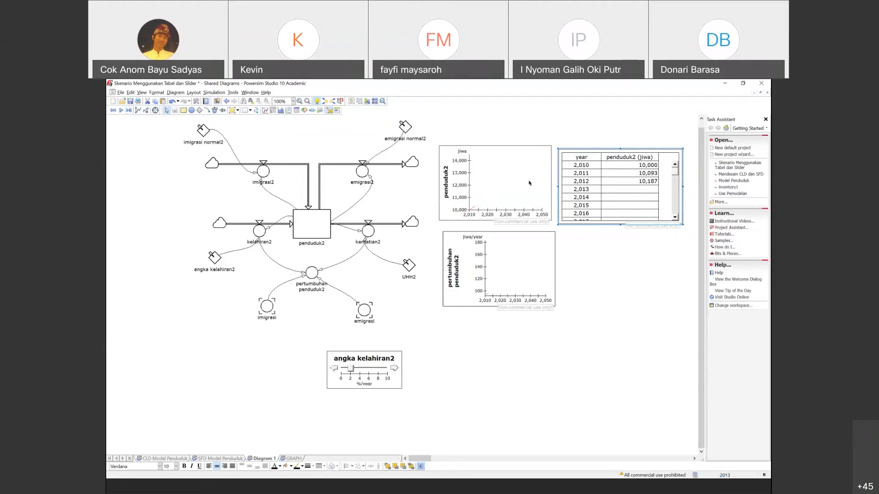
click(129, 111)
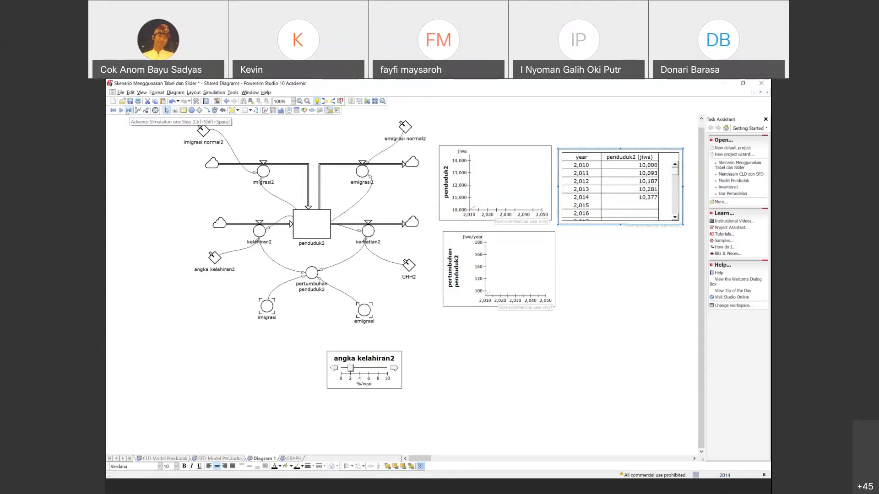
click(121, 111)
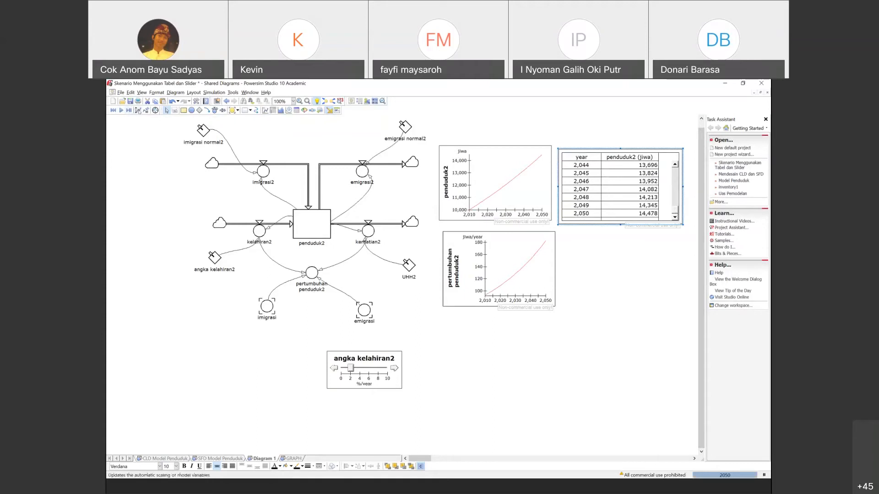
- Restore all permanent variables to their default values and rerun the simulation with the default birth rate
click(146, 111)
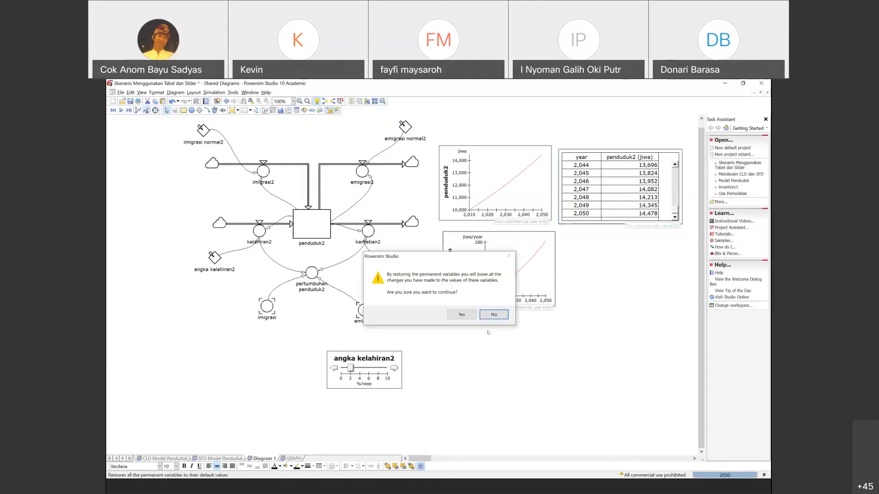
click(461, 314)
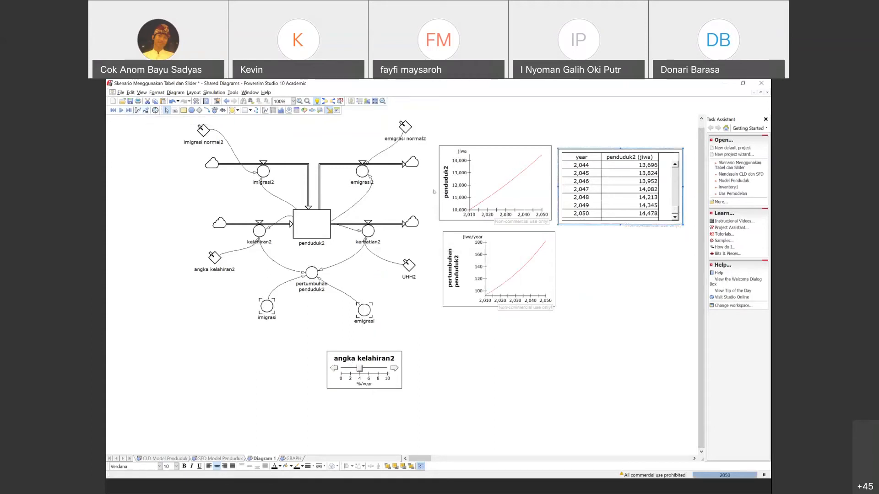
click(129, 110)
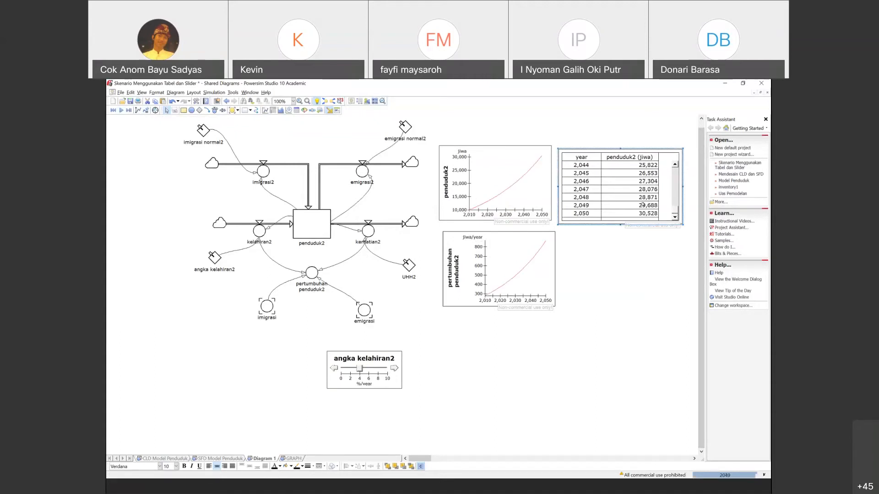
- Examine the start, 2020 and 2050 population values in the penduduk2 table for the default birth rate
scroll(676, 182, up, 10)
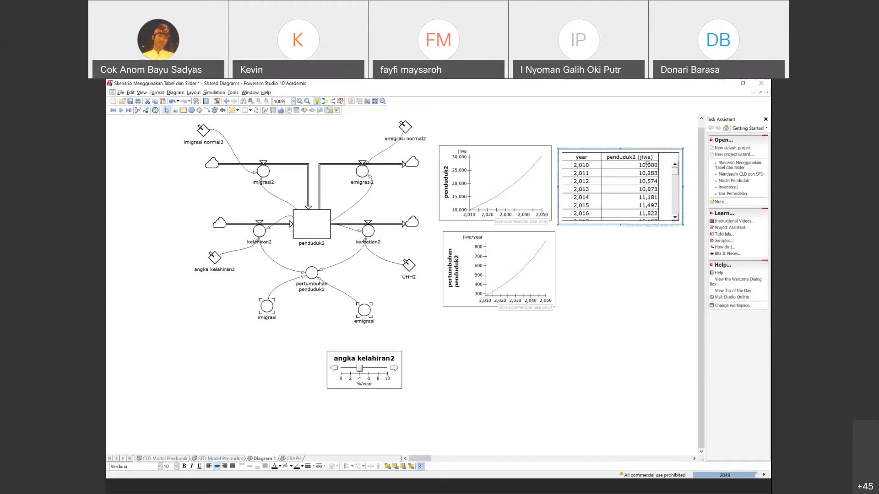
scroll(675, 173, down, 1)
scroll(676, 212, down, 11)
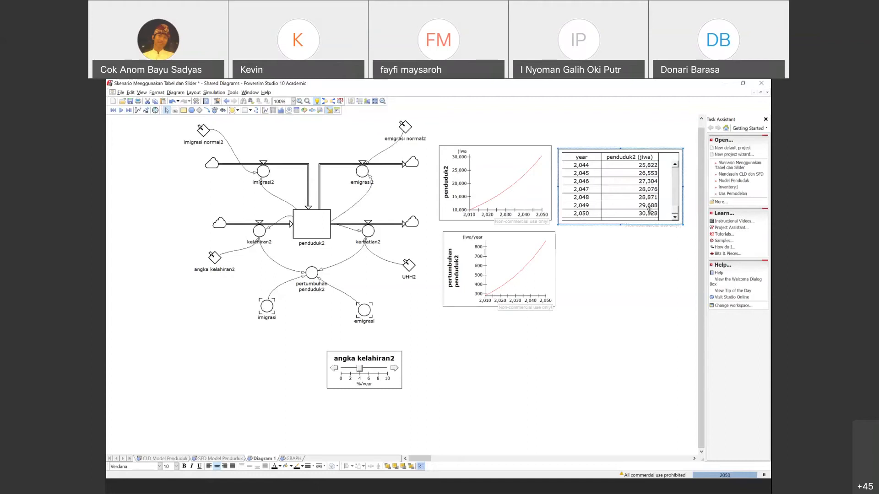
drag(675, 214, 674, 182)
click(590, 182)
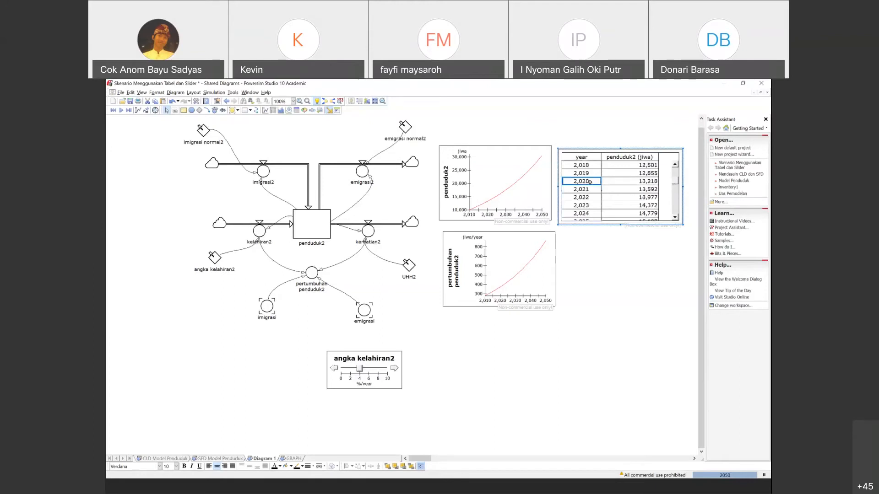
click(674, 181)
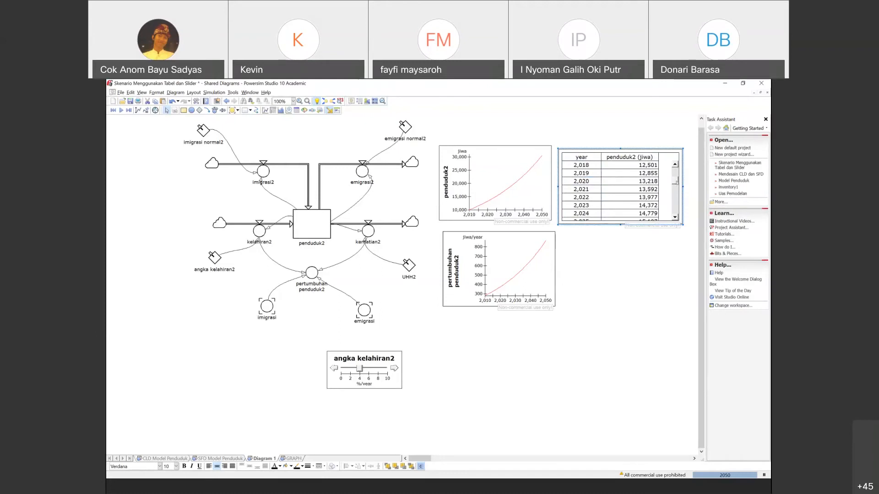
drag(676, 182, 674, 155)
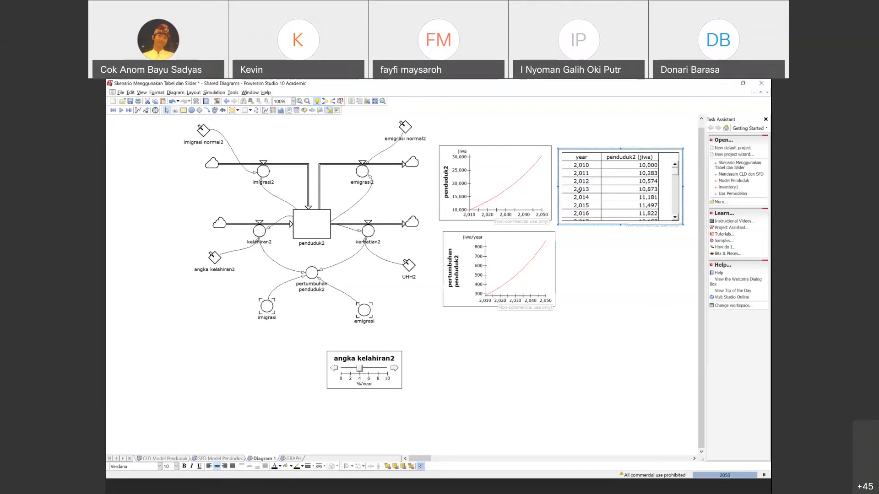
- Compare the 2010 rows of the penduduk2 table with the rows for 2019 and 2020
click(585, 164)
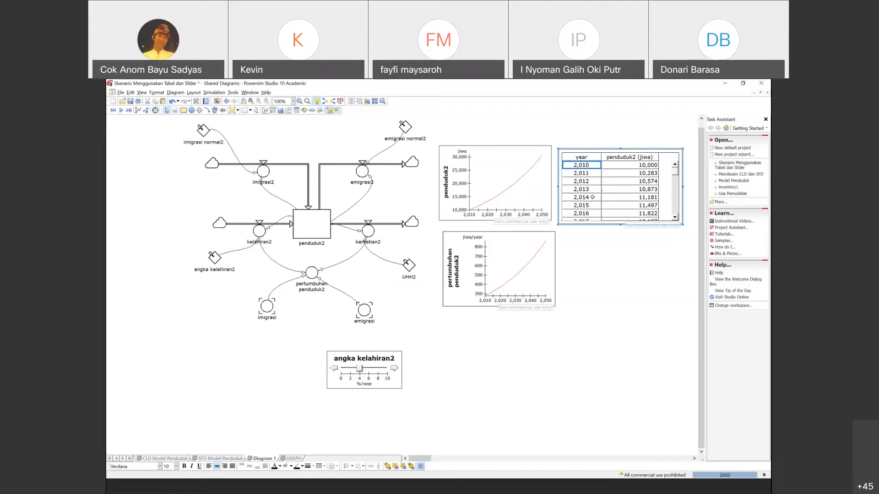
scroll(680, 176, down, 3)
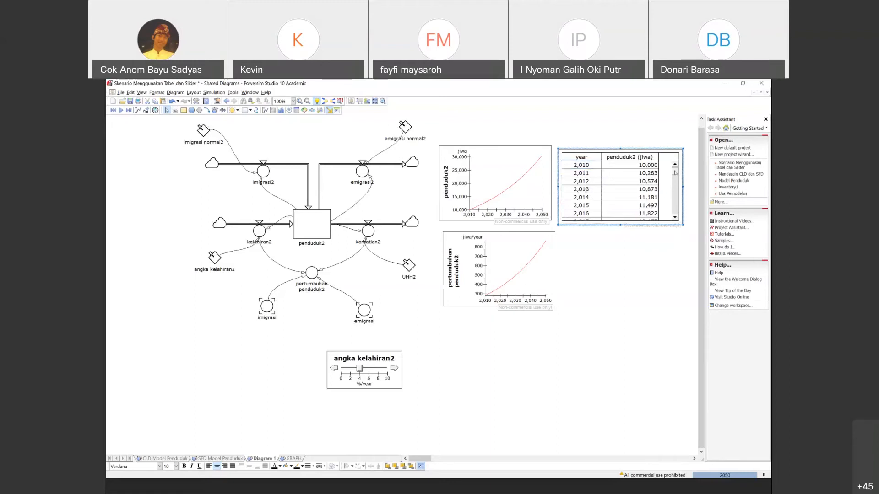
click(641, 174)
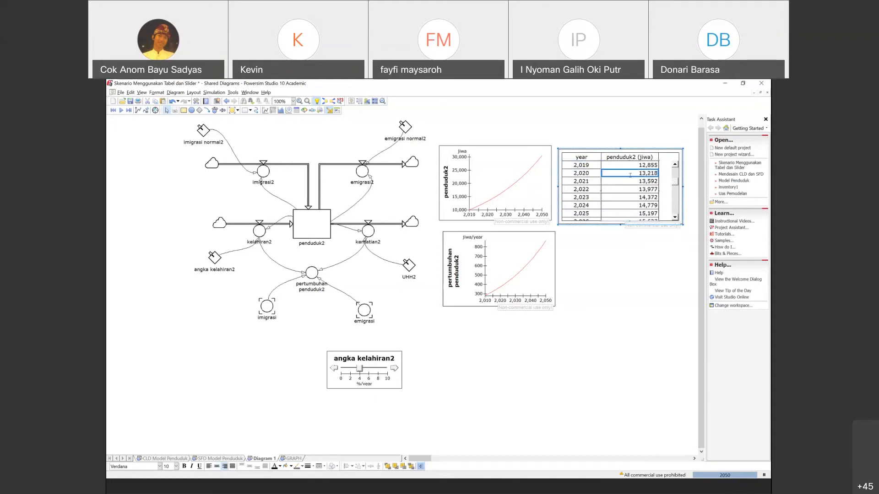
click(674, 184)
drag(675, 183, 673, 169)
click(624, 164)
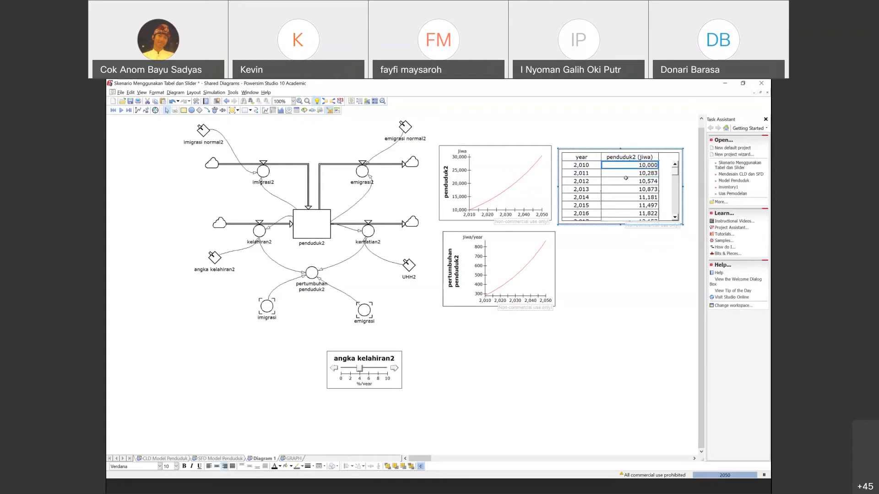
scroll(618, 188, down, 1)
scroll(590, 191, down, 1)
click(590, 190)
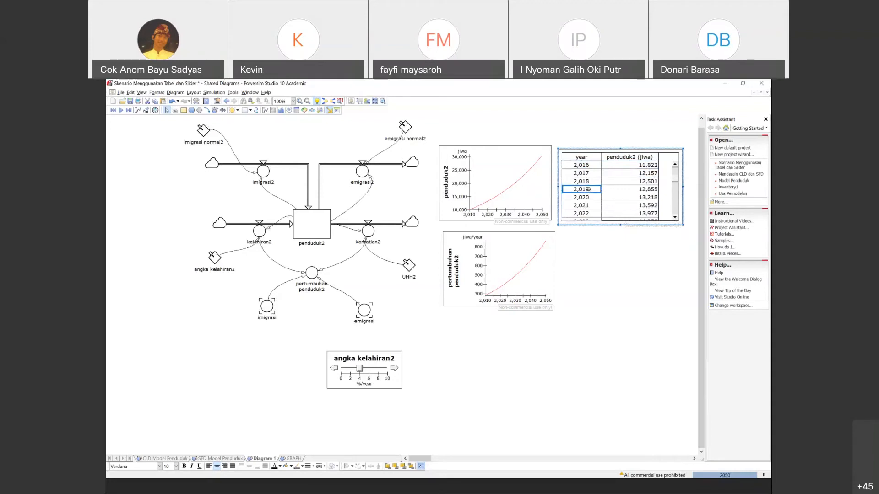
click(586, 197)
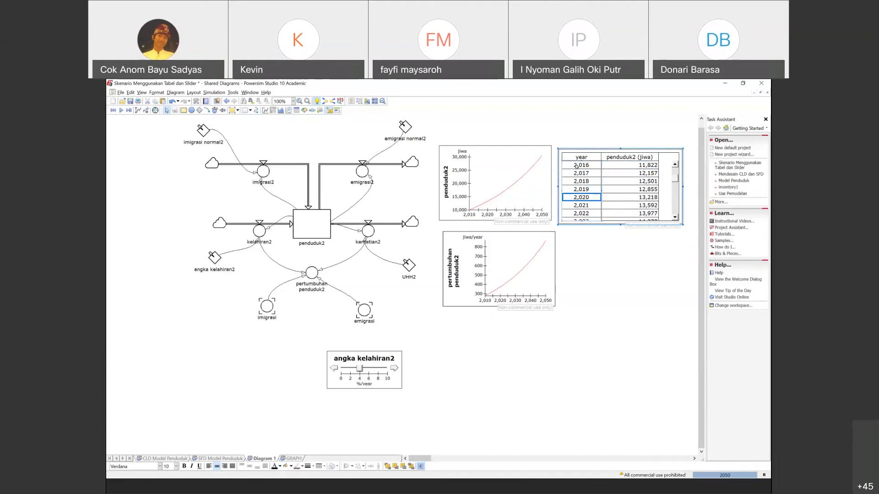
- Examine the penduduk2 values for 2016 and 2017, and review the table between 2010, 2020 and its last years
click(643, 165)
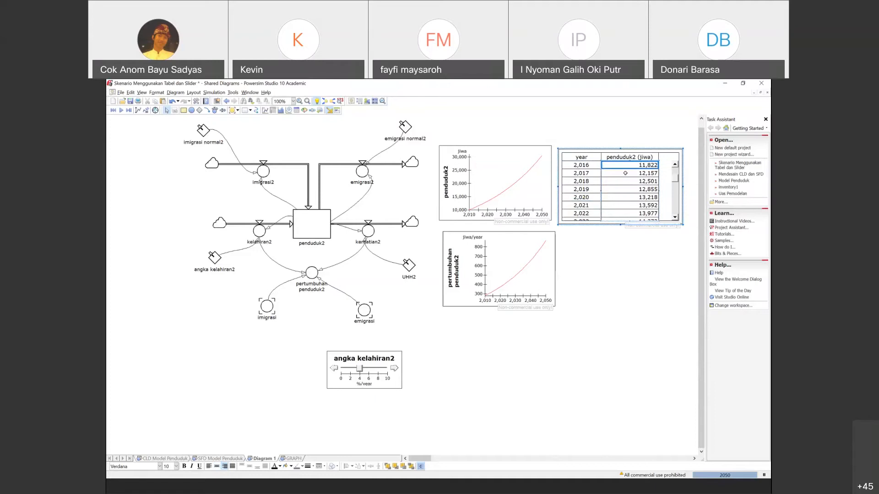
click(626, 173)
click(621, 166)
click(677, 180)
drag(677, 180, 651, 181)
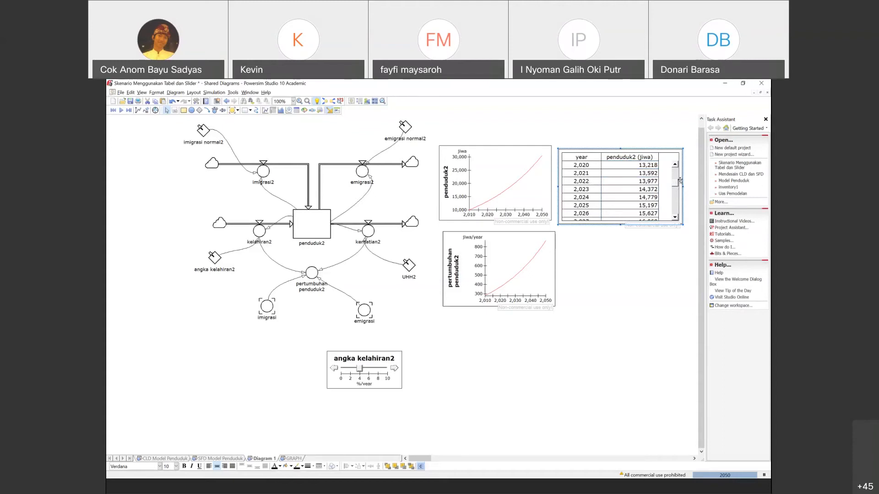
drag(676, 182, 675, 170)
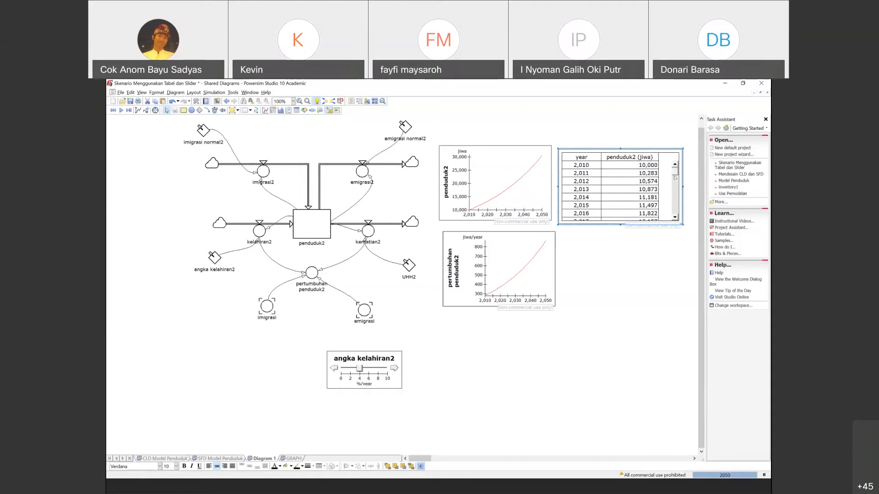
drag(674, 174, 675, 185)
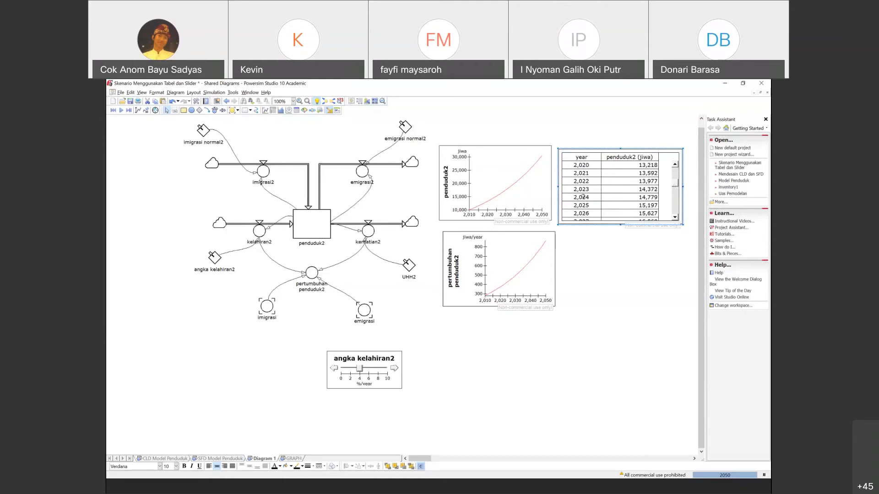
mouse_move(214, 259)
drag(676, 183, 675, 221)
- Advance the reset simulation year by year to 2013, and lengthen the penduduk2 table to show rows through 2037
click(115, 114)
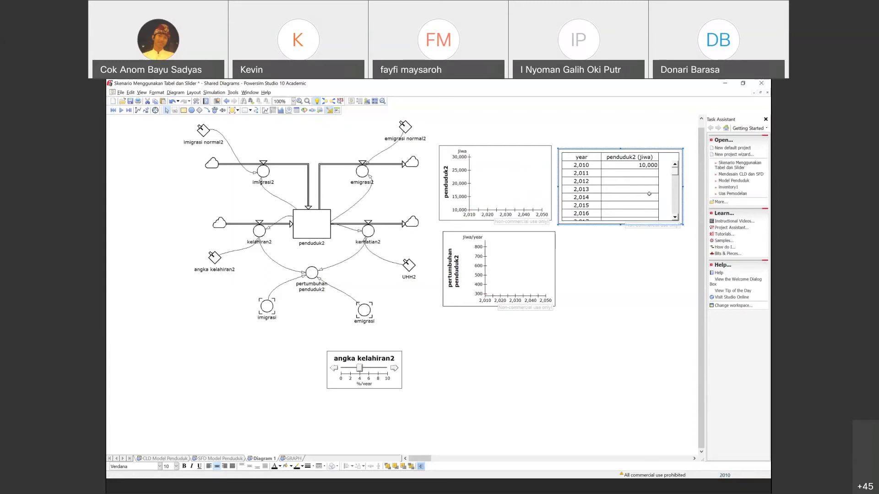
click(130, 113)
click(130, 113)
click(130, 113)
drag(620, 224, 630, 388)
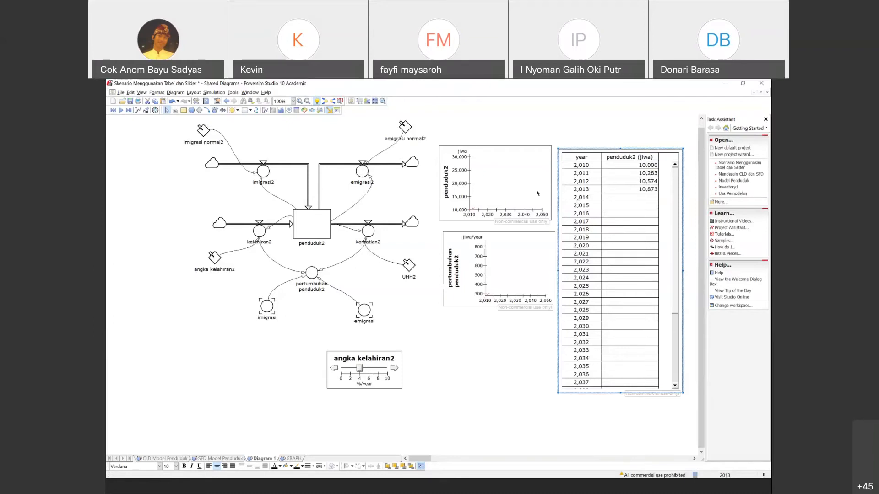
- Advance the simulation year by year from 2013 to 2029 at the default birth rate
click(130, 110)
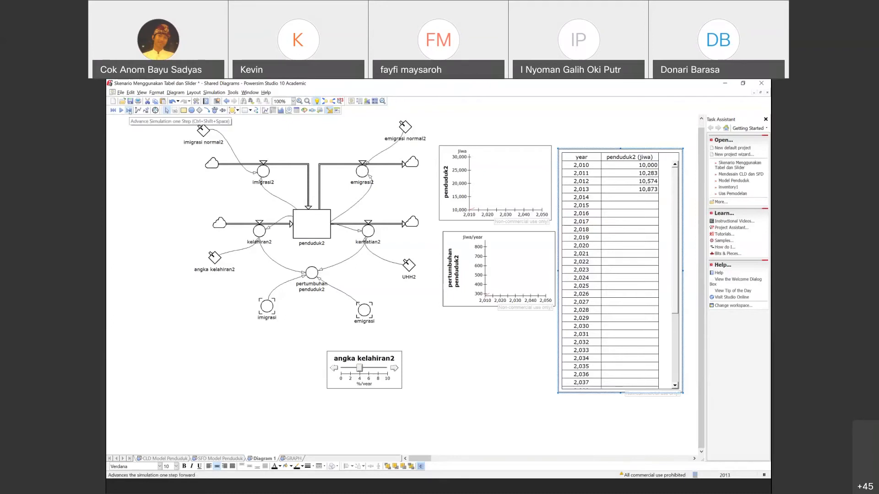
click(130, 111)
click(130, 111)
click(130, 111)
click(130, 110)
click(130, 110)
click(130, 111)
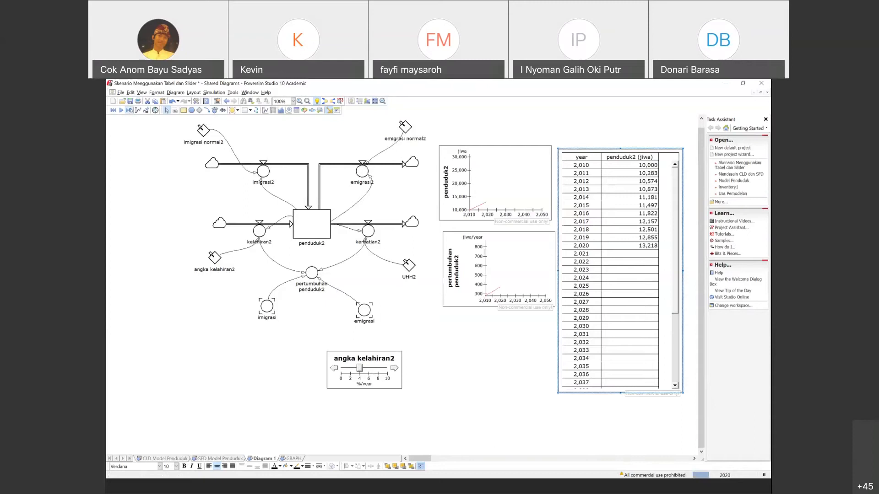
click(130, 111)
click(131, 110)
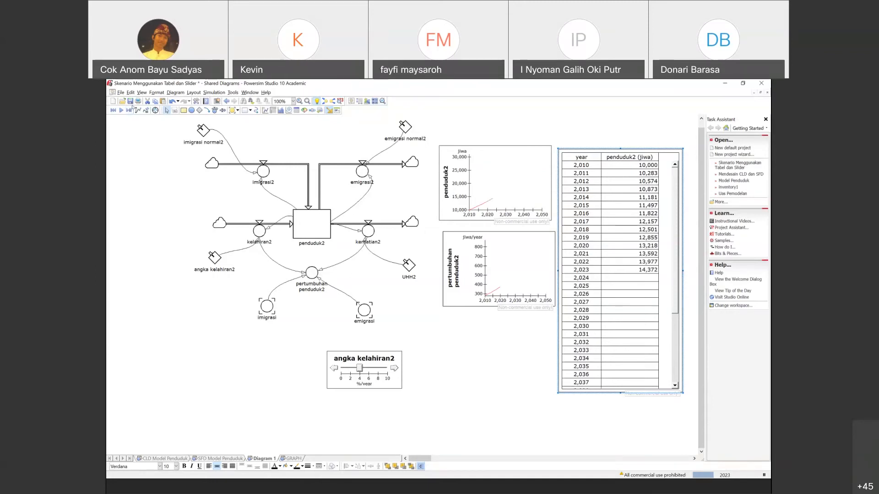
click(130, 111)
double_click(129, 110)
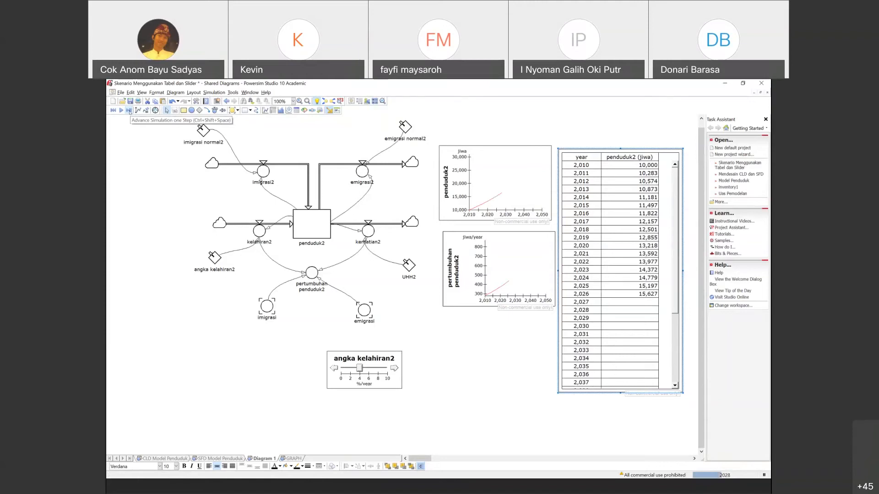
click(129, 110)
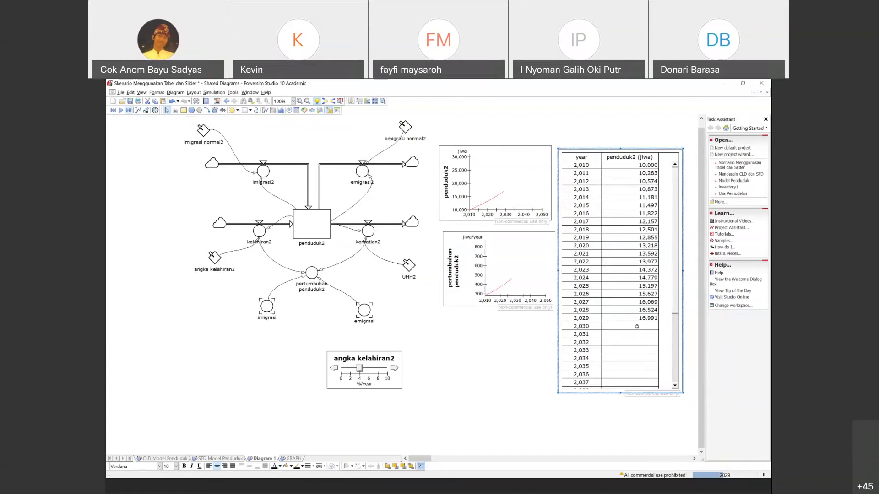
- Set the angka kelahiran2 slider to about 2 %/year at 2029, and advance the simulation to 2032
drag(360, 369, 351, 369)
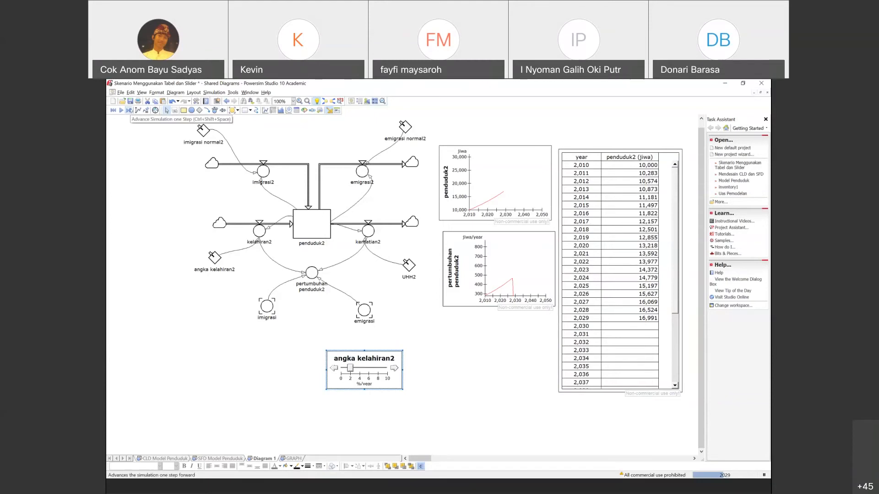
click(129, 110)
click(129, 111)
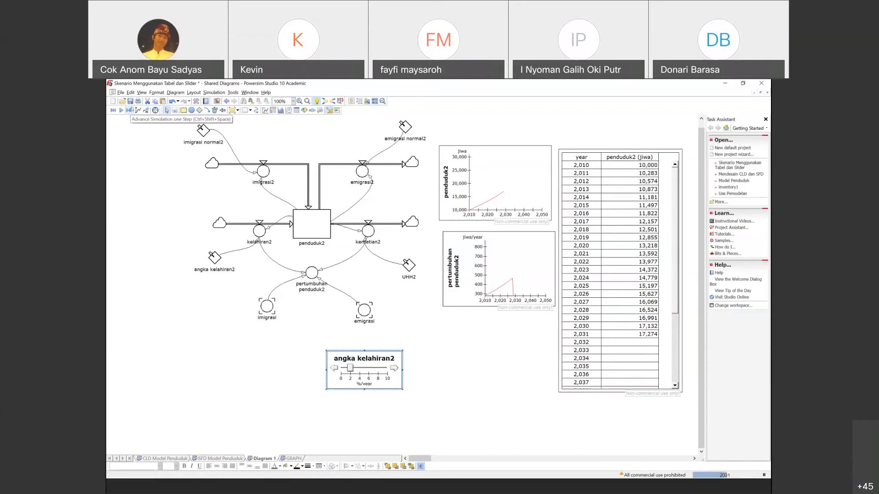
click(130, 110)
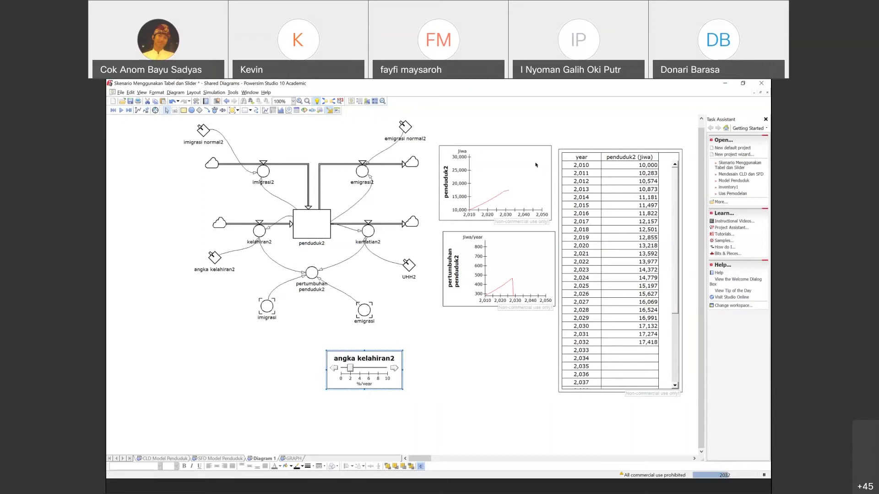
- Advance the 2 %/year scenario year by year from 2032 to the end of the simulation
click(131, 111)
click(130, 111)
click(130, 111)
click(130, 111)
click(130, 111)
click(130, 111)
click(131, 111)
click(130, 111)
click(130, 110)
click(130, 111)
click(130, 110)
click(130, 110)
click(130, 110)
click(130, 110)
click(131, 110)
click(131, 110)
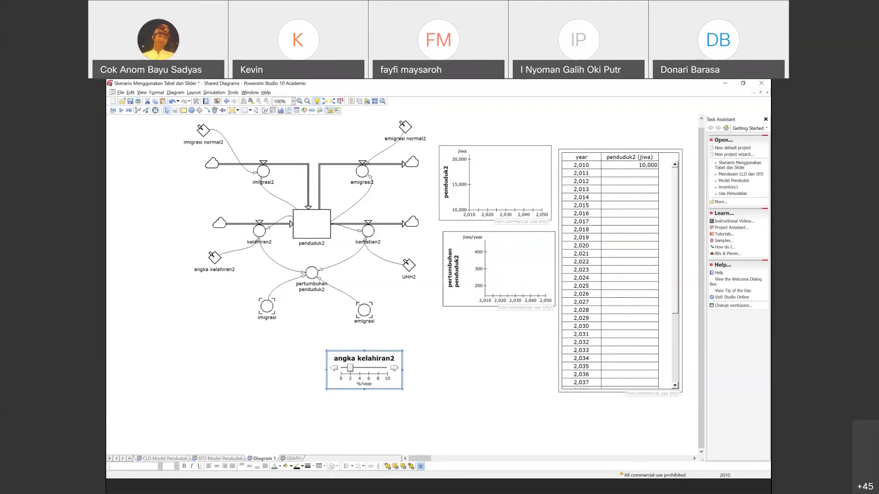
- Return angka kelahiran2 to about 4 %/year by restoring the permanent variables' defaults, and advance the reset simulation to 2029
drag(350, 368, 359, 368)
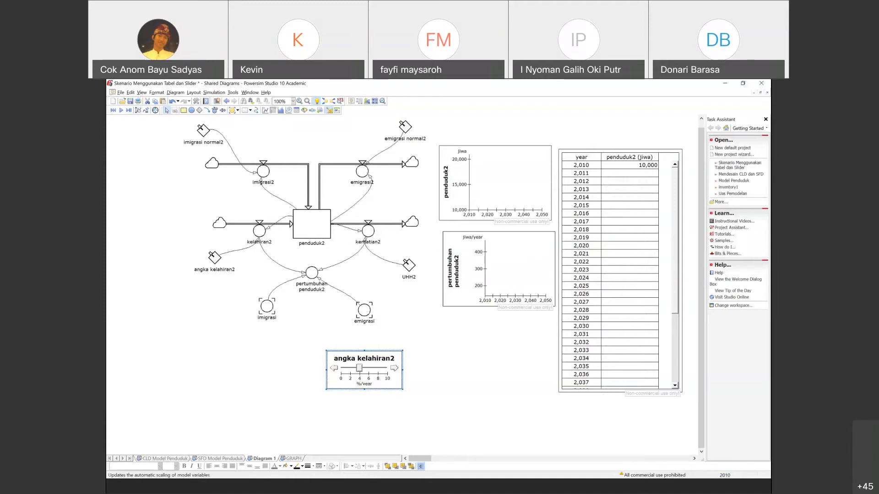
click(145, 110)
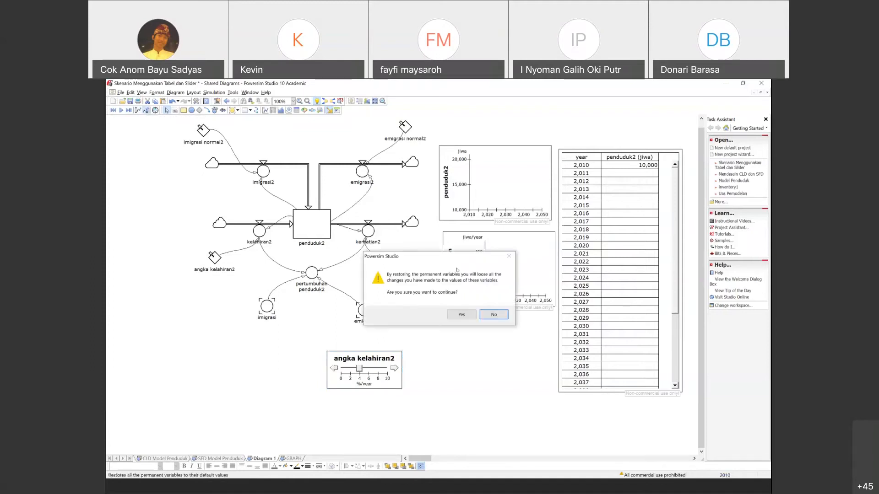
click(461, 315)
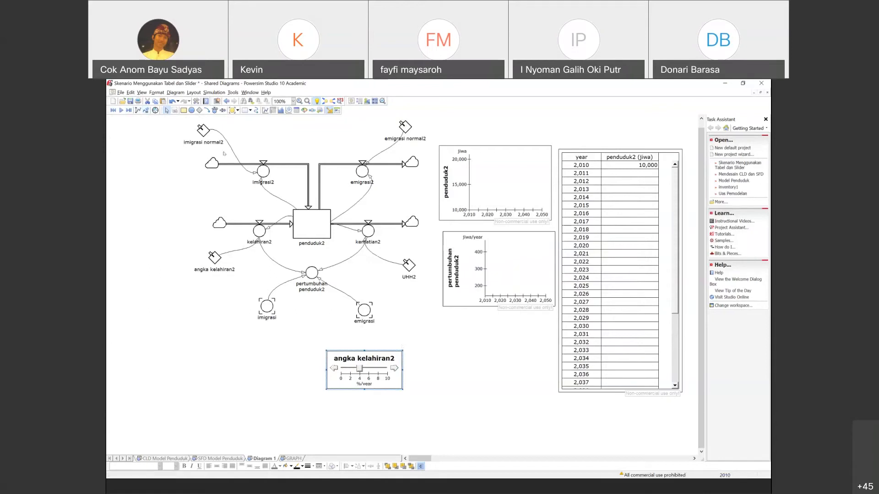
click(129, 110)
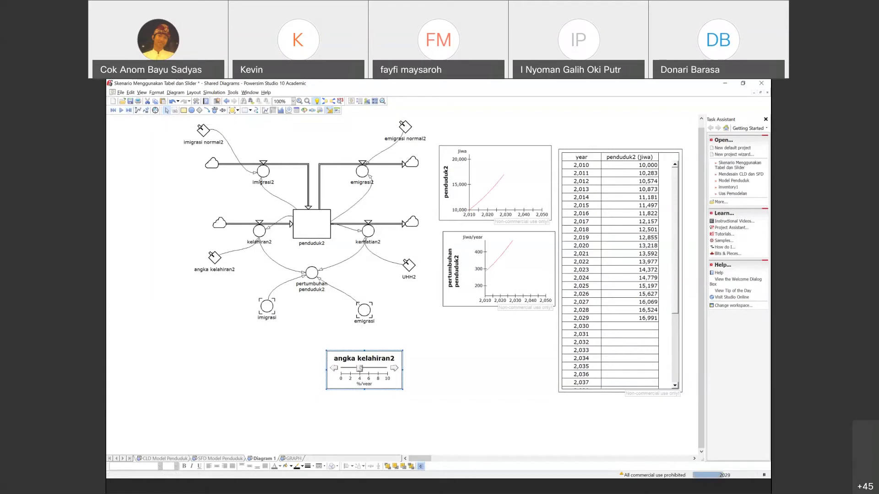
- Set the angka kelahiran2 slider to about 2 %/year from 2029, and advance the simulation year by year to 2042
drag(358, 369, 351, 369)
drag(353, 369, 350, 369)
click(128, 111)
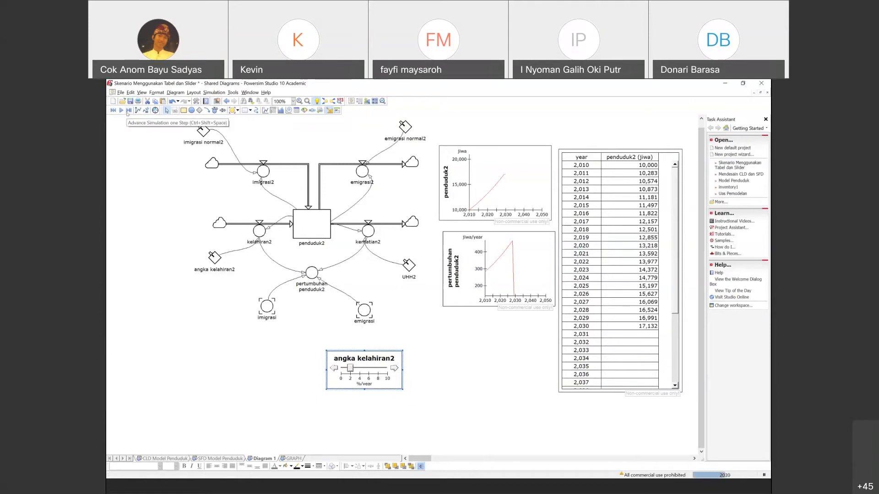
click(128, 112)
click(128, 113)
click(128, 112)
click(128, 112)
click(128, 112)
click(128, 113)
click(128, 113)
click(128, 112)
click(128, 113)
click(128, 113)
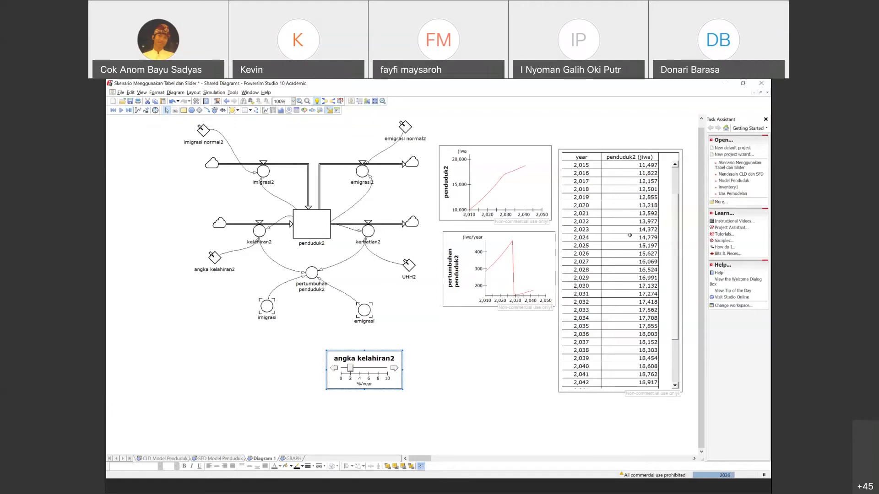
- Show the penduduk2 table's rows through 2050, and advance the simulation year by year from 2042 to 2050
click(630, 235)
scroll(630, 235, down, 3)
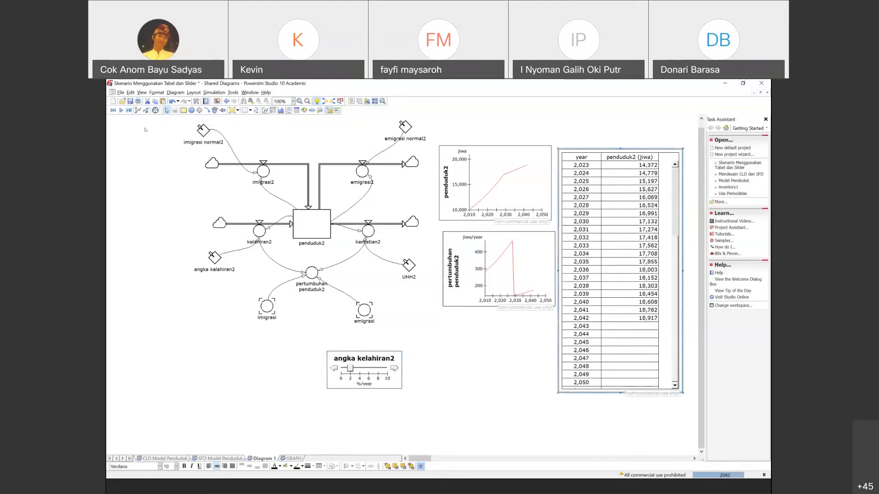
click(130, 112)
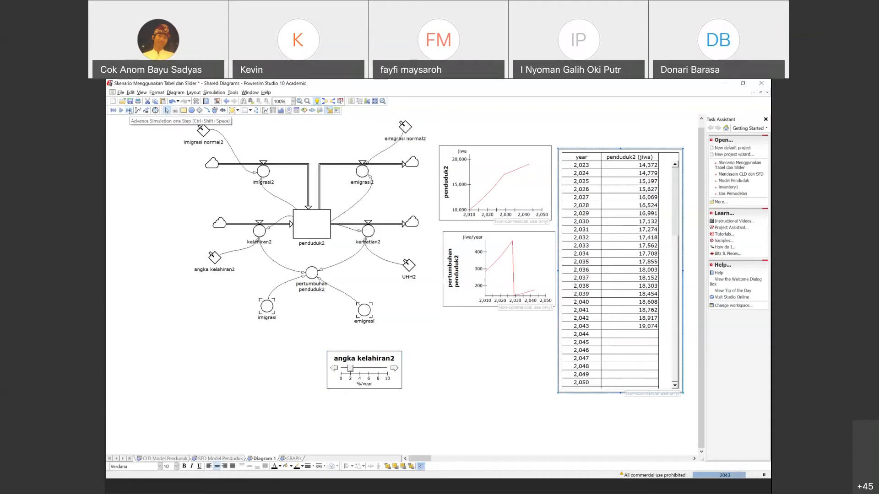
click(130, 113)
click(130, 112)
click(130, 112)
click(130, 113)
click(130, 112)
click(130, 112)
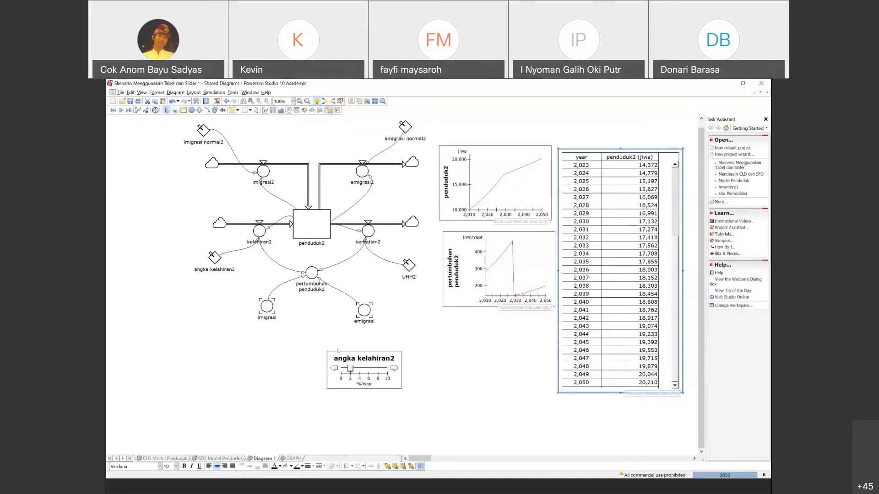
- Shift the angka kelahiran2 slider to the left, and rerun the simulation to 2050 with the permanent variables restored to their defaults
drag(338, 351, 263, 350)
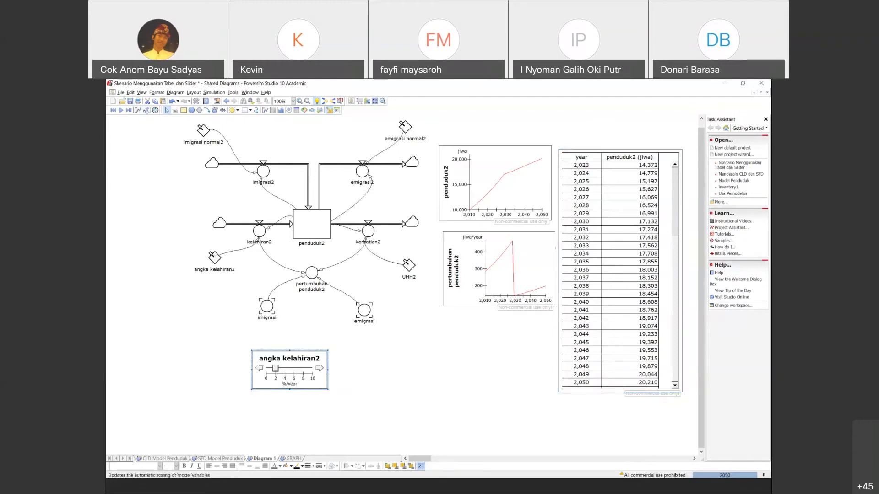
click(145, 110)
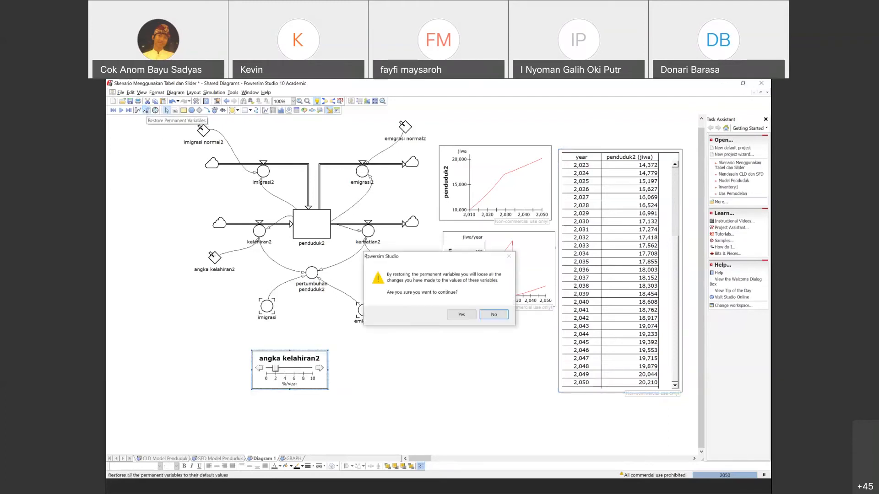
click(459, 316)
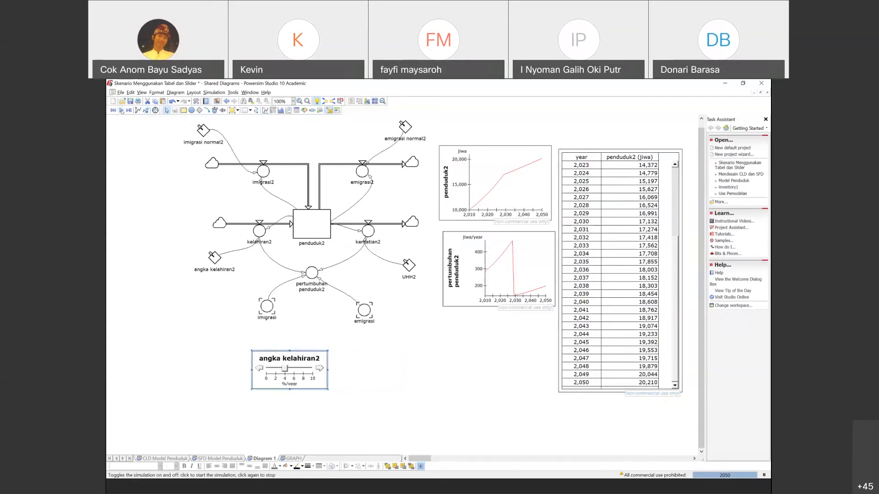
click(121, 110)
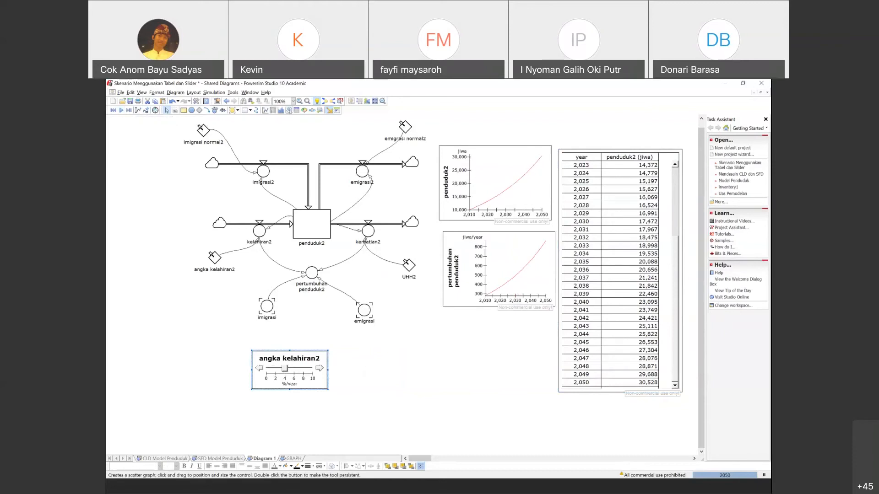
- Place a new table control beside the angka kelahiran2 slider and open its properties
click(297, 111)
click(360, 347)
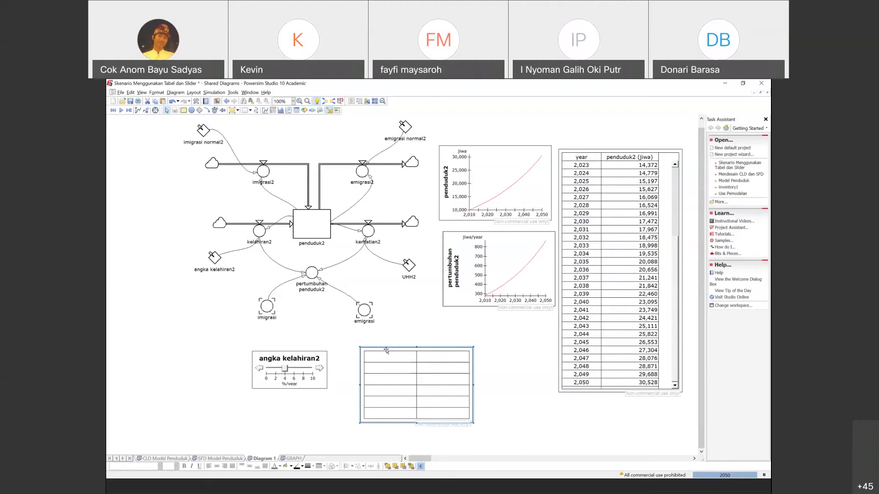
right_click(387, 351)
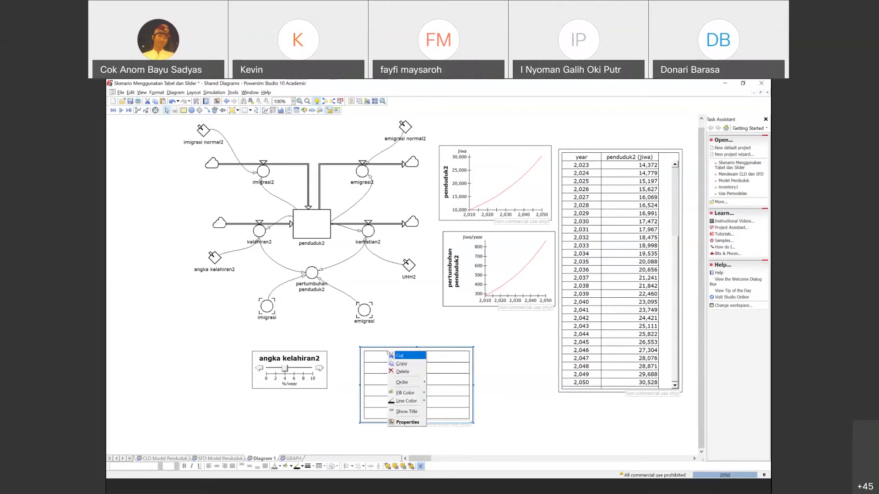
click(408, 422)
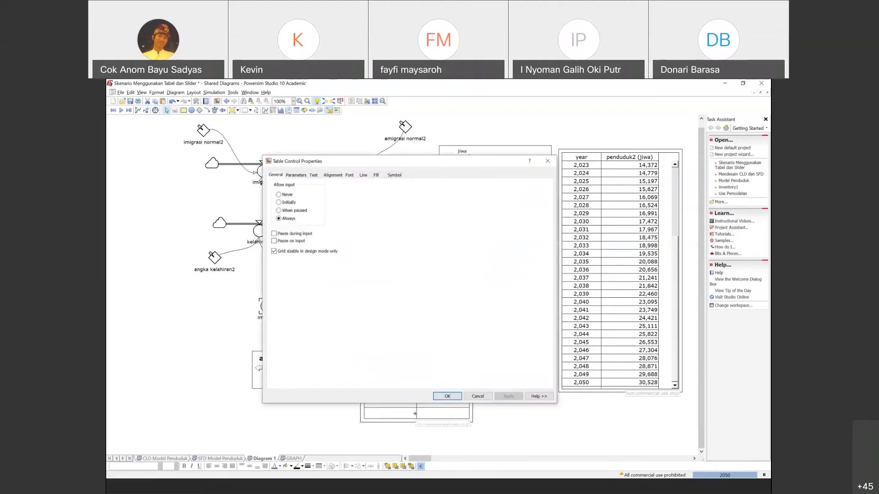
- Add angka kelahiran2 from Component 1 to the table control's parameters, using the active run as data source
click(296, 176)
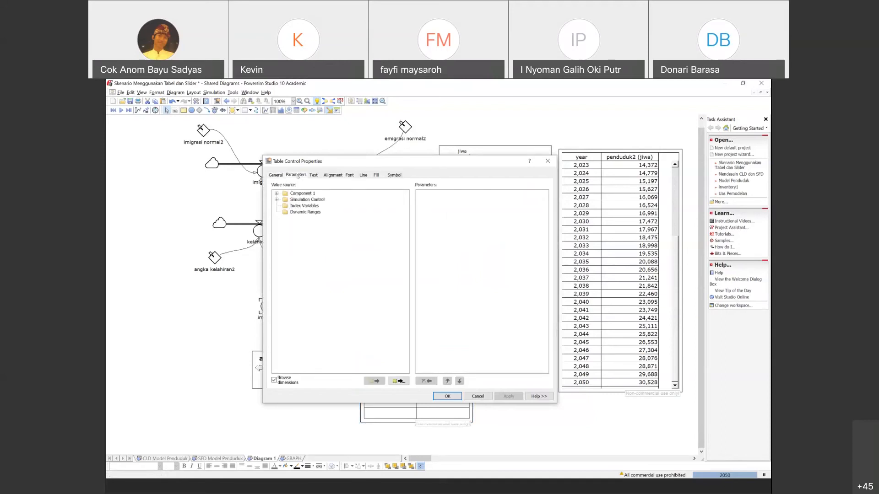
click(278, 194)
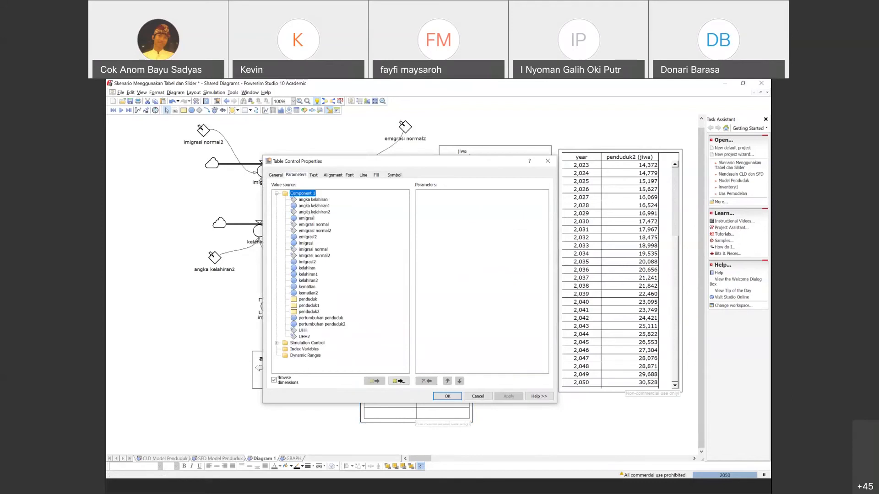
click(309, 212)
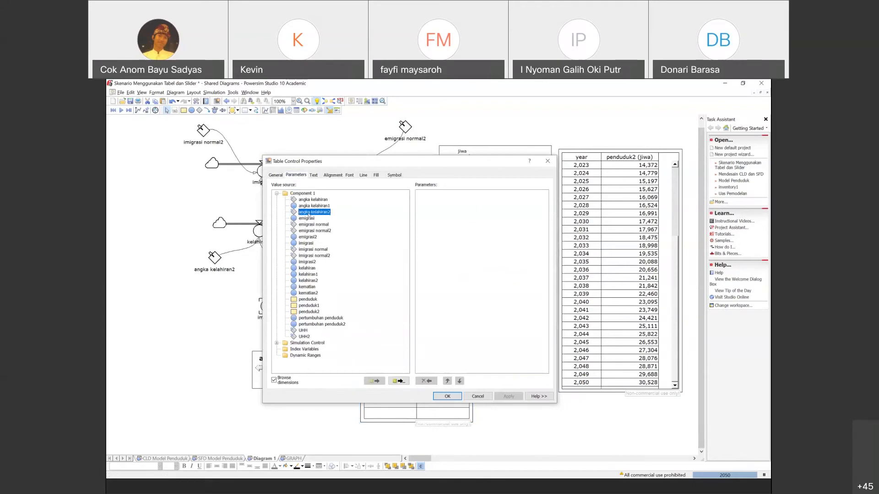
click(399, 381)
click(370, 261)
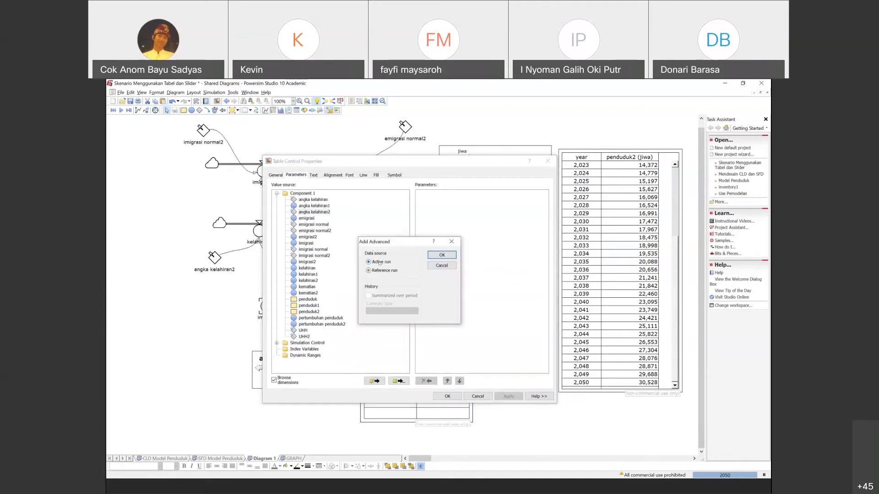
click(441, 256)
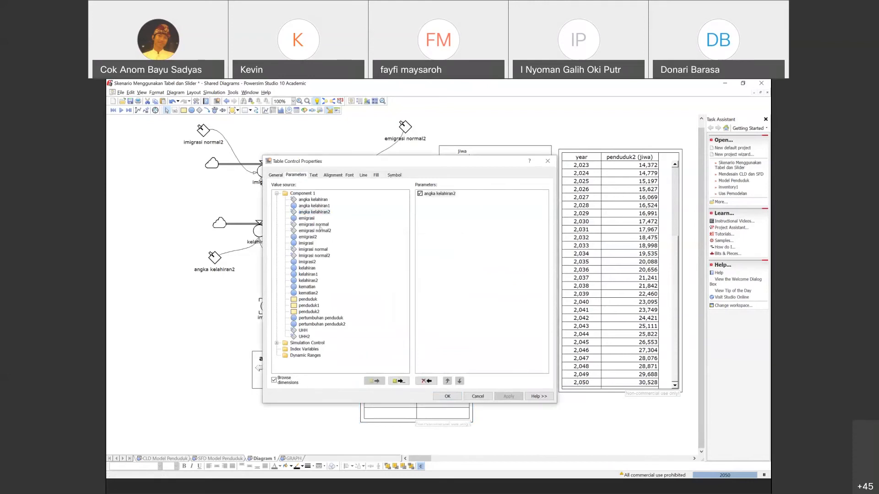
- Add emigrasi normal2 and imigrasi normal2 to the table control's parameters, each with the active run as data source
click(298, 231)
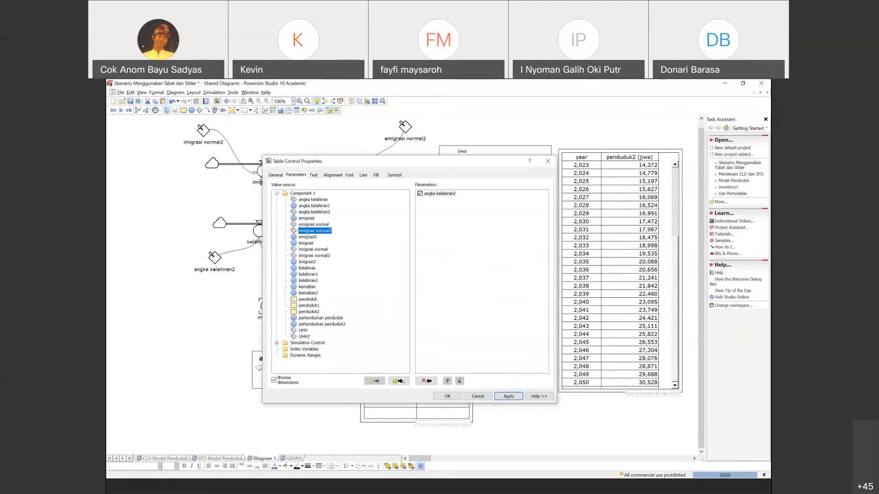
click(398, 380)
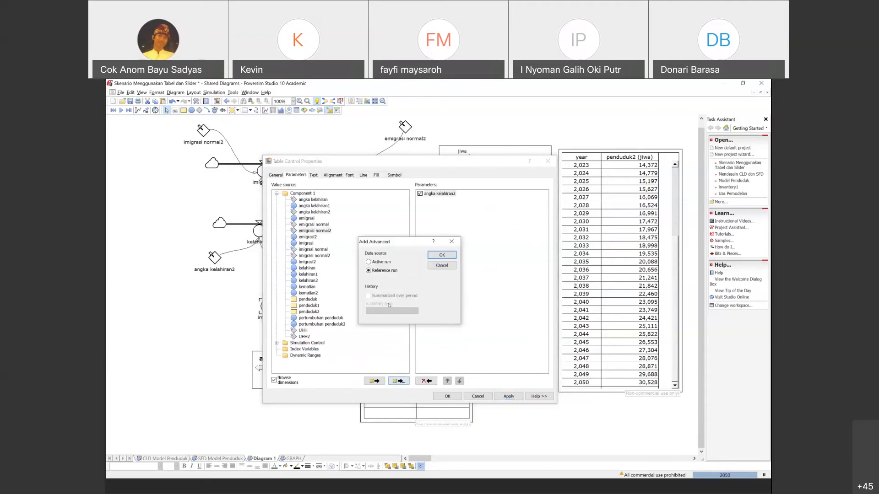
click(380, 261)
click(441, 255)
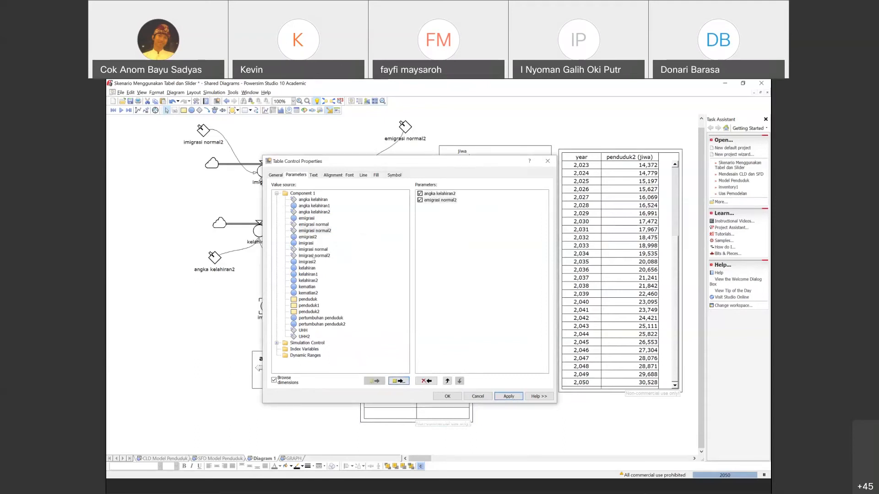
click(313, 256)
click(398, 382)
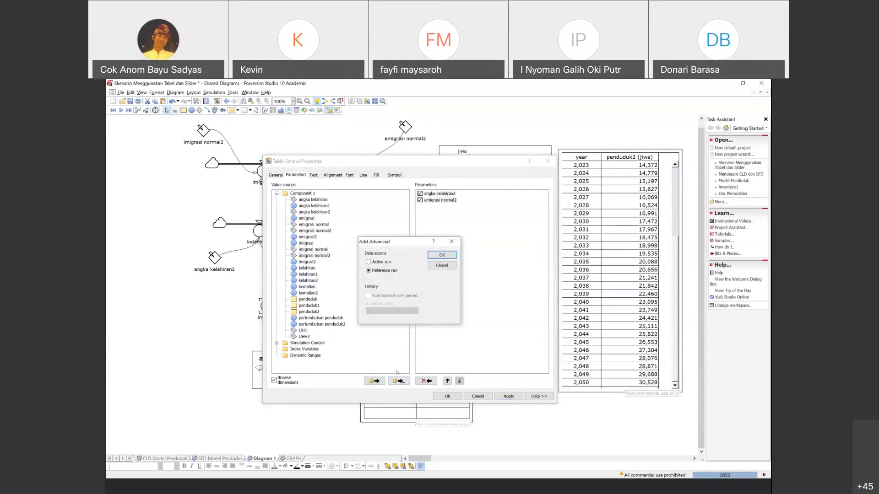
click(369, 262)
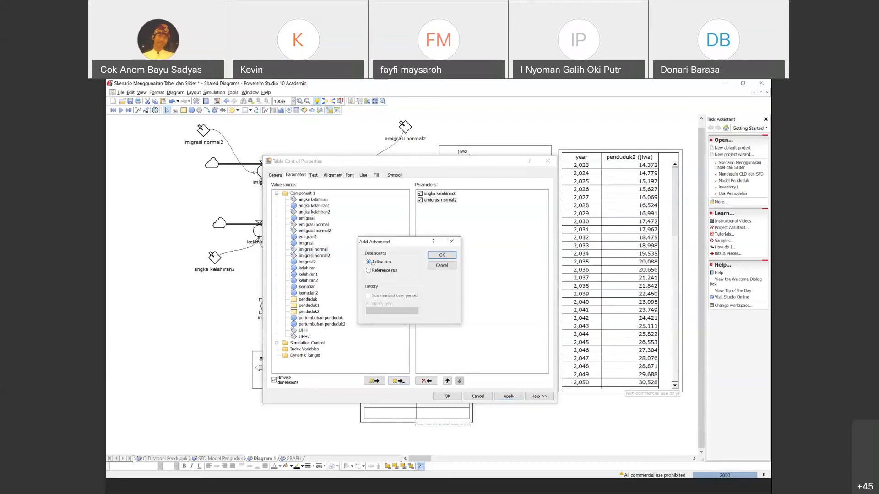
click(435, 255)
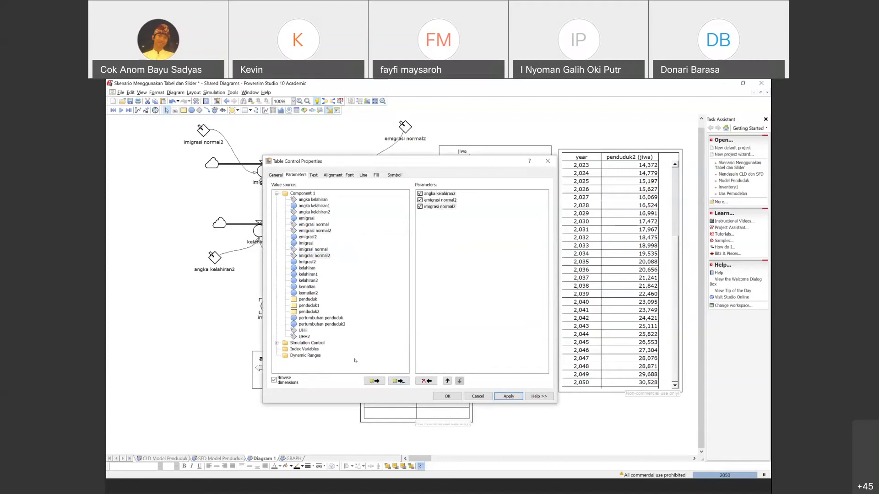
- Add UHH2 from the active run to the table control's parameters and apply the properties
click(399, 381)
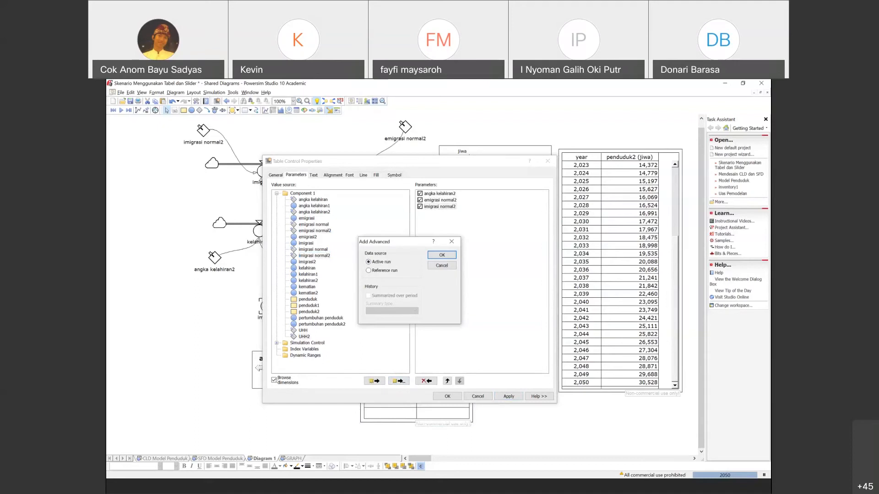
click(440, 256)
click(497, 394)
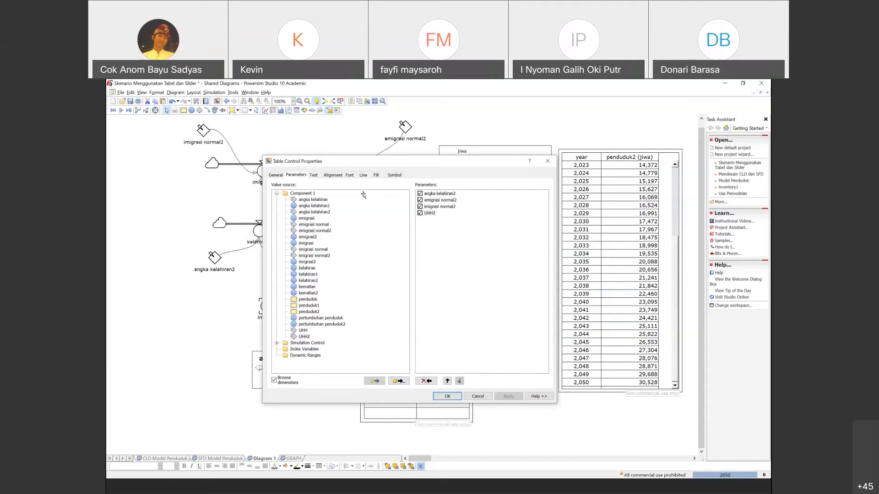
click(448, 396)
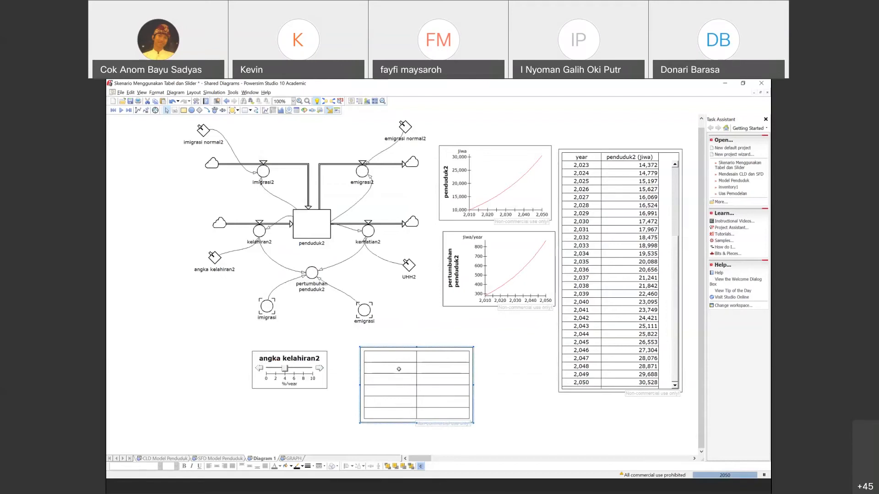
- Assign the angka kelahiran2 parameter name to the first cell of the new table's first row
click(388, 361)
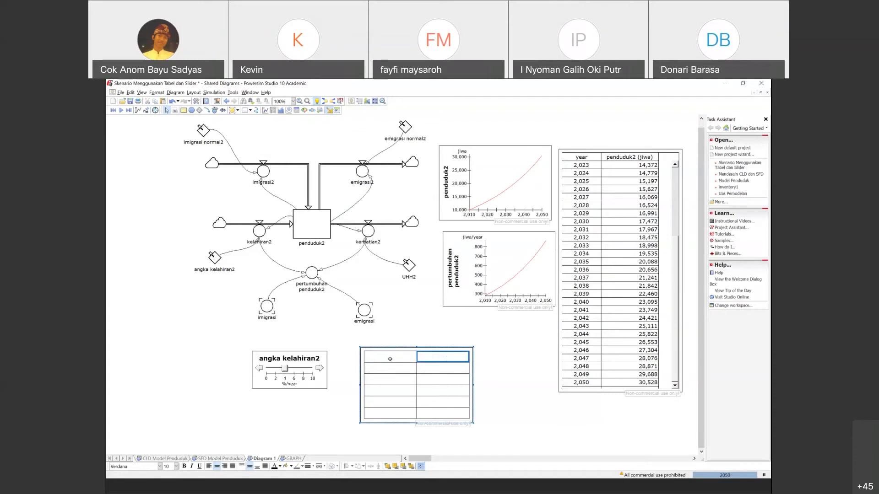
click(399, 389)
click(397, 356)
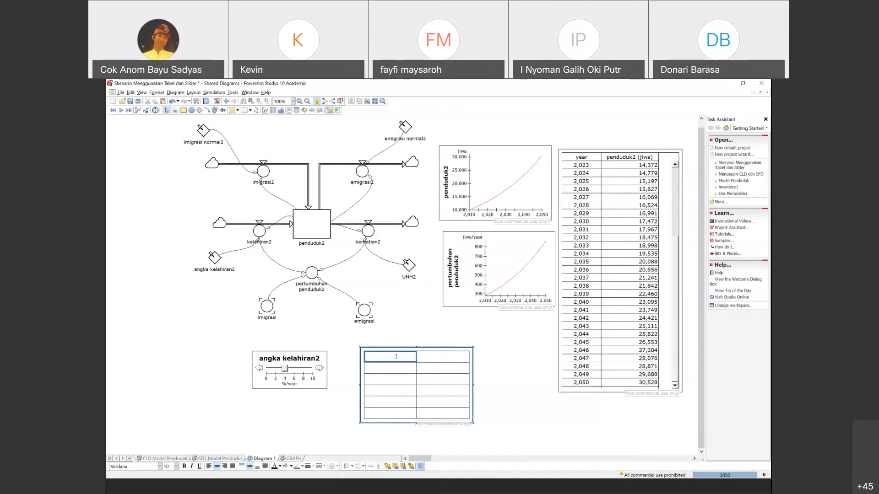
right_click(397, 354)
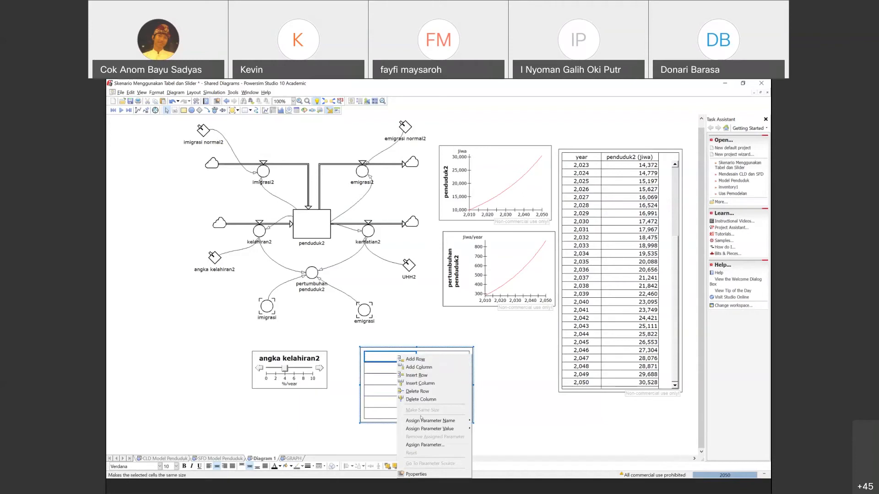
mouse_move(421, 422)
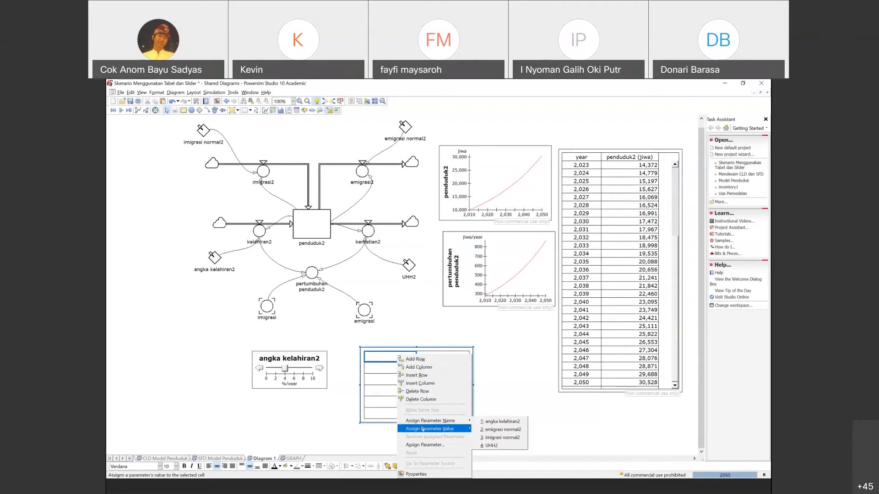
mouse_move(423, 430)
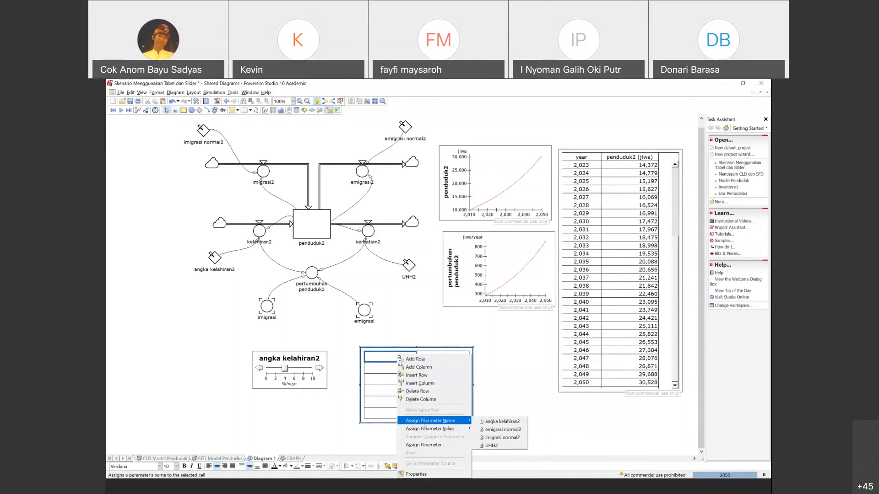
click(483, 421)
click(254, 347)
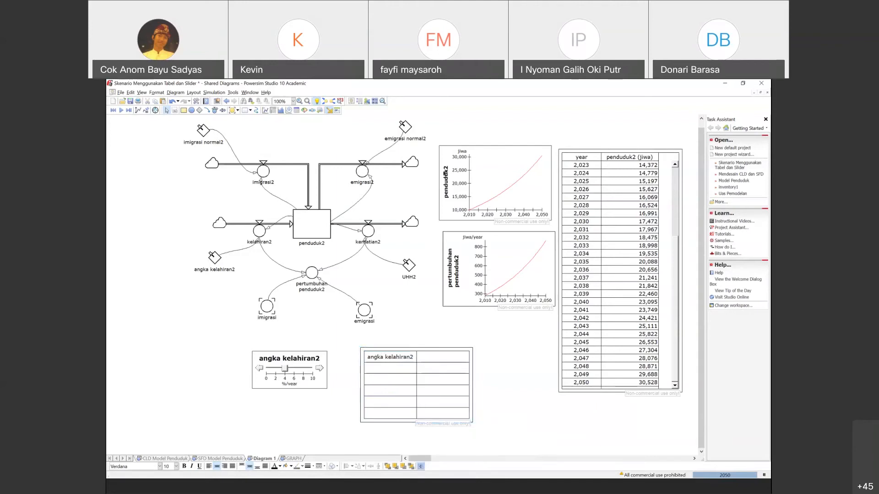
click(259, 284)
click(409, 264)
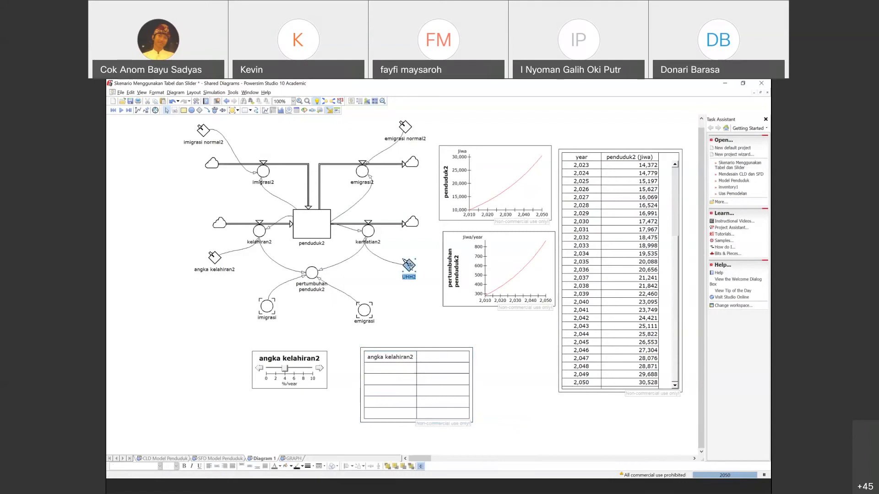
drag(409, 266, 398, 367)
- Assign the angka kelahiran2 parameter value to the cell beside its name in the new table
right_click(441, 358)
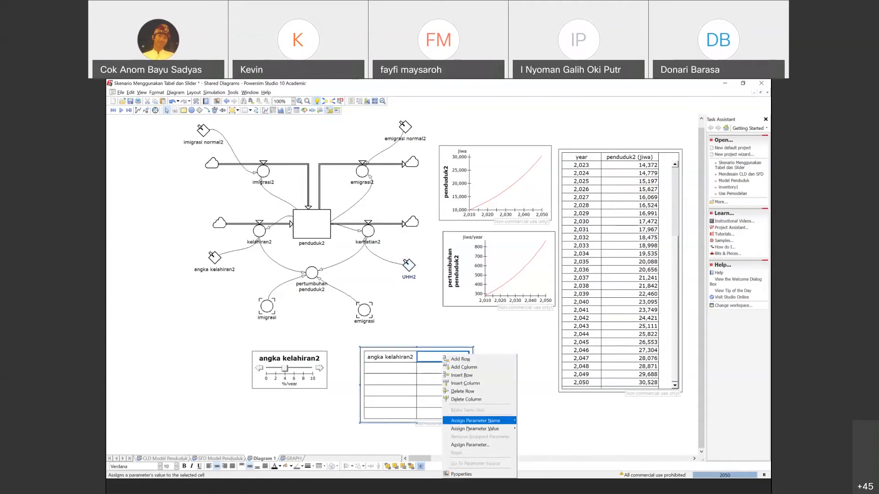
mouse_move(468, 429)
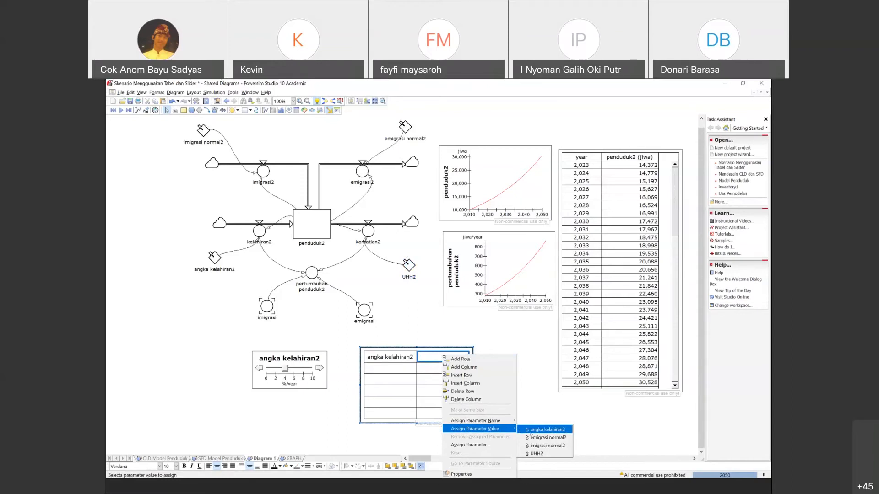
click(545, 430)
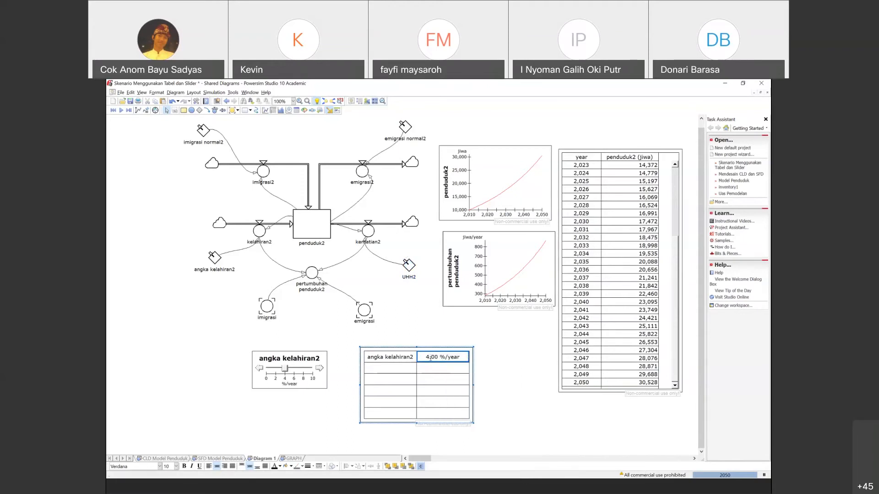
- Assign the UHH2 parameter name to the first cell of the new table's second row
click(392, 372)
click(392, 380)
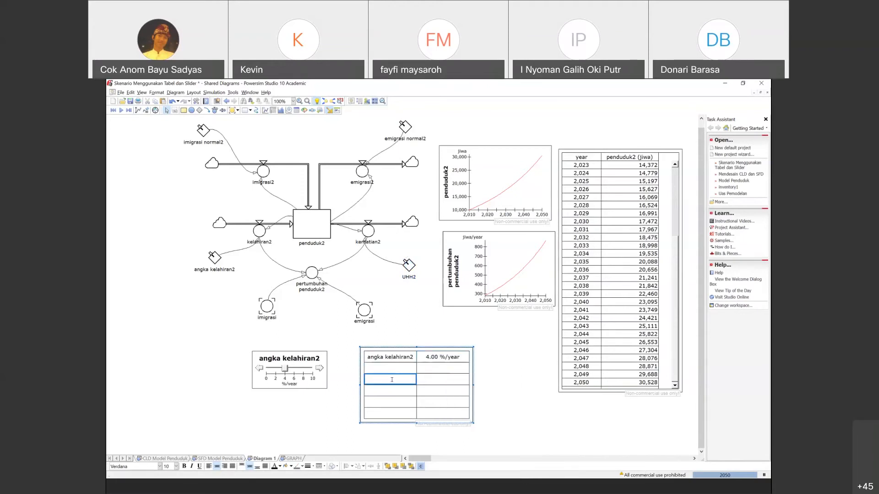
click(407, 372)
right_click(407, 372)
mouse_move(442, 420)
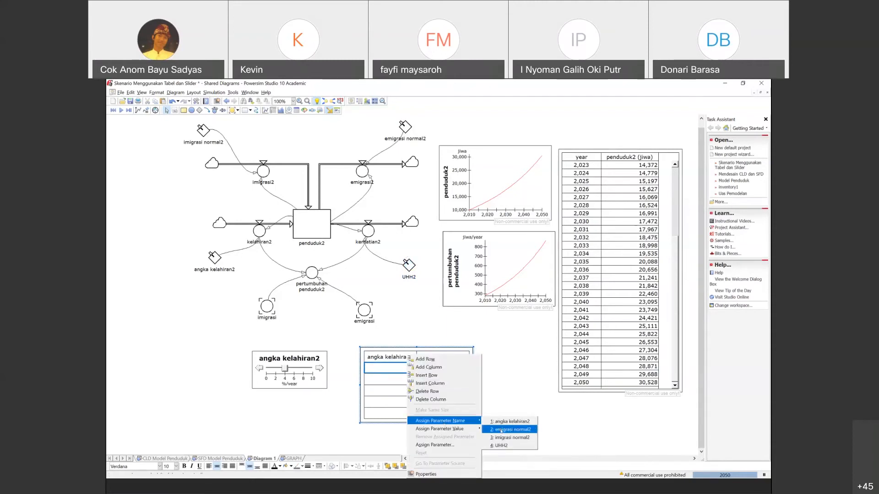
click(504, 445)
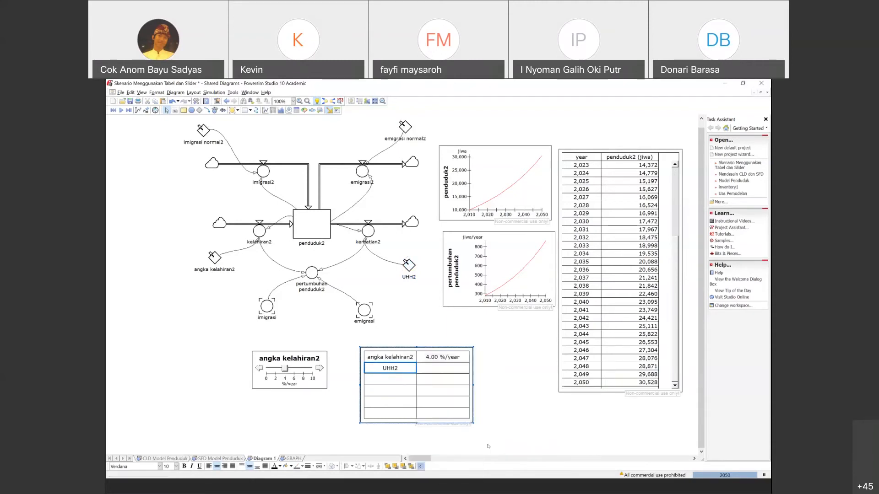
- Assign the imigrasi normal2 parameter name to the first cell of the input table's third row
click(405, 379)
right_click(405, 379)
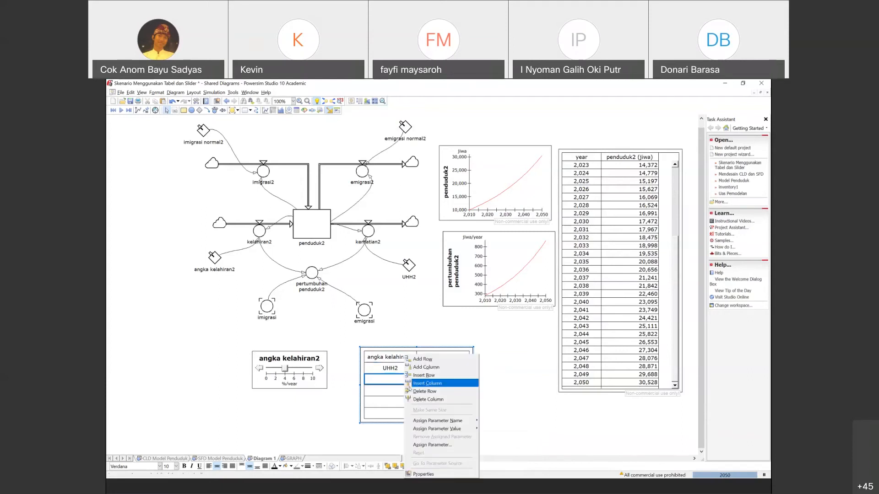
mouse_move(453, 421)
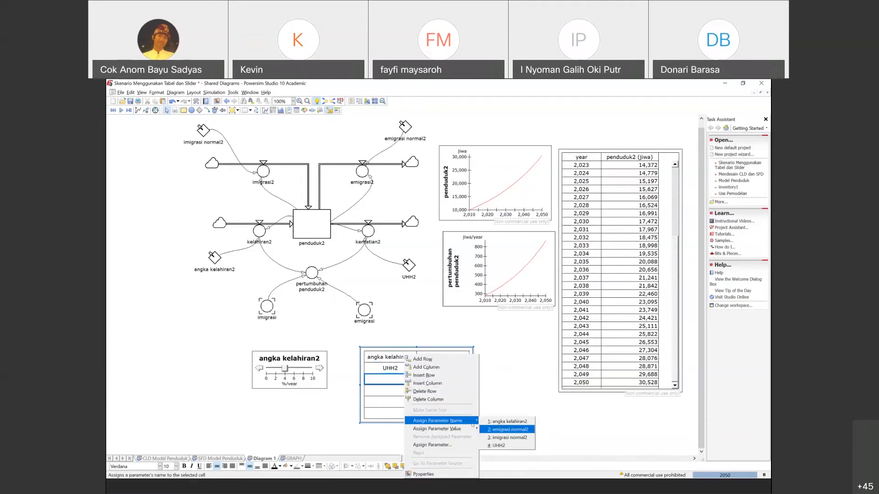
click(498, 437)
- Assign the emigrasi normal2 parameter name to the first cell of the input table's fourth row
click(399, 388)
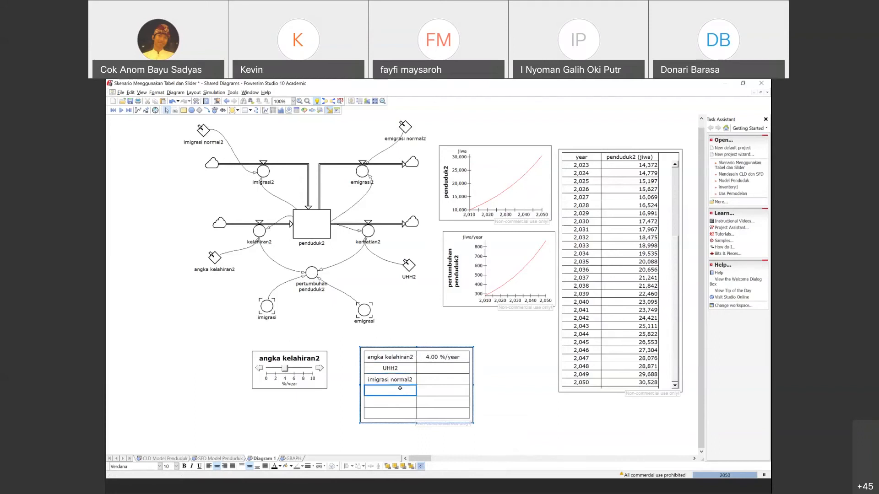
right_click(400, 388)
mouse_move(434, 421)
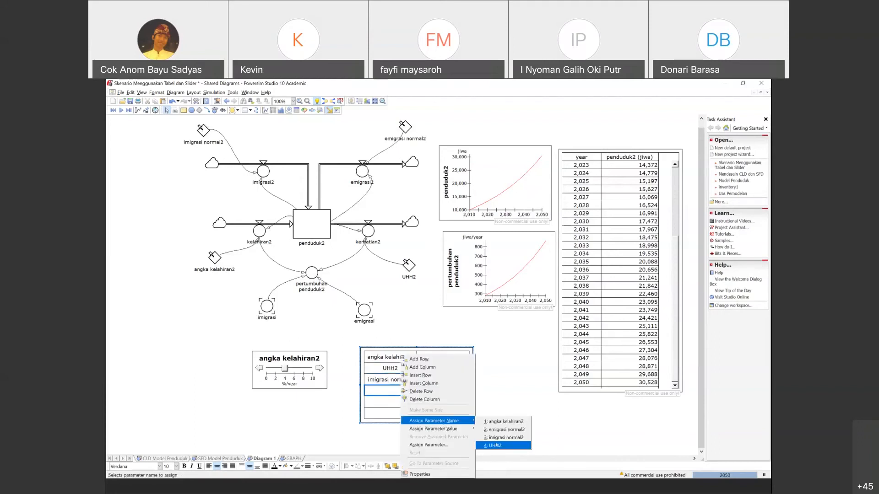
click(499, 430)
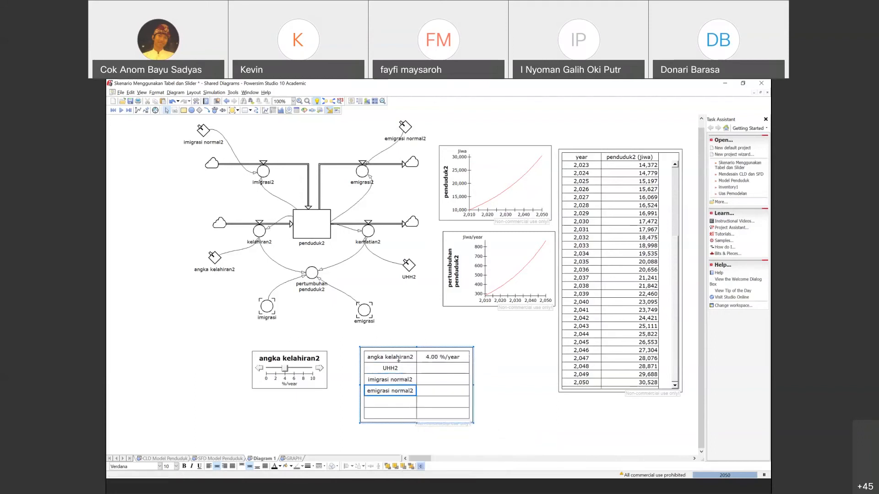
- Assign the UHH2 parameter value to the cell beside its name in the input table
click(442, 368)
right_click(441, 369)
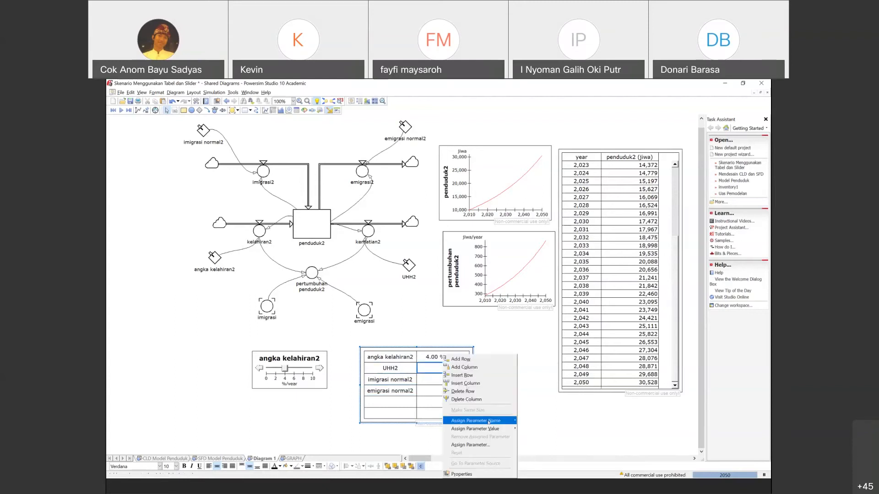
mouse_move(480, 429)
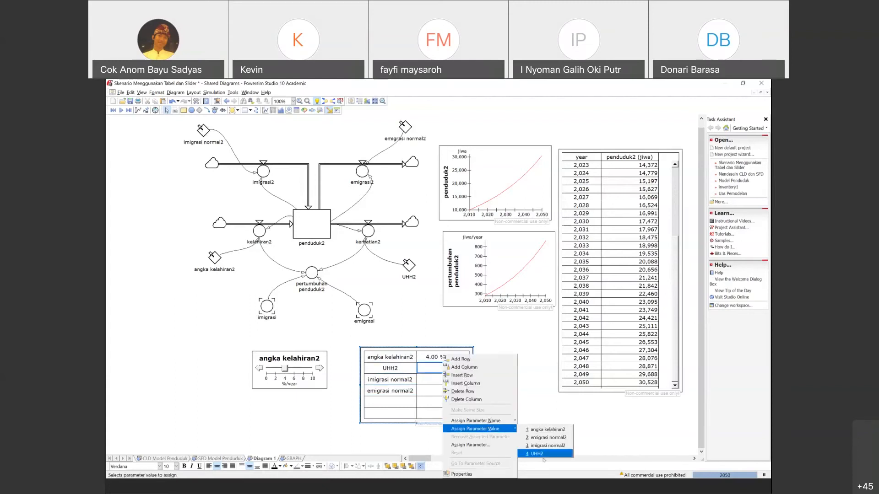
click(545, 454)
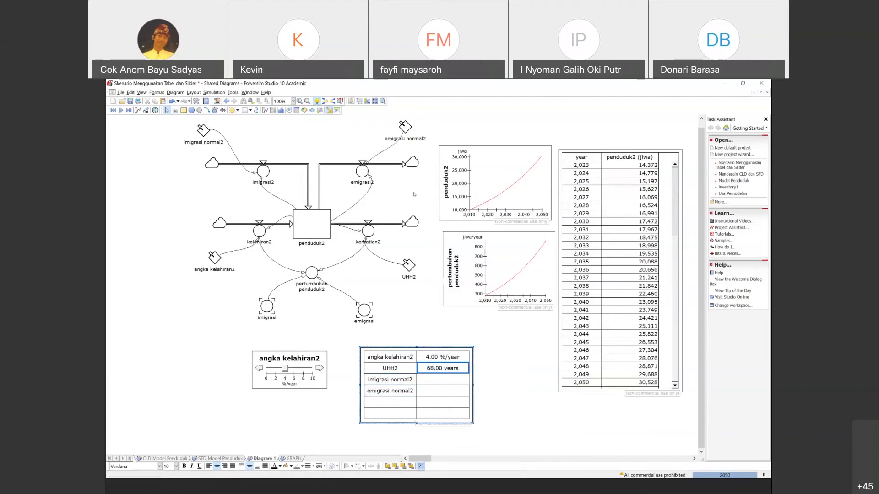
- Try to link the emigrasi normal2 constant from the diagram straight to a value cell of the input table
click(405, 126)
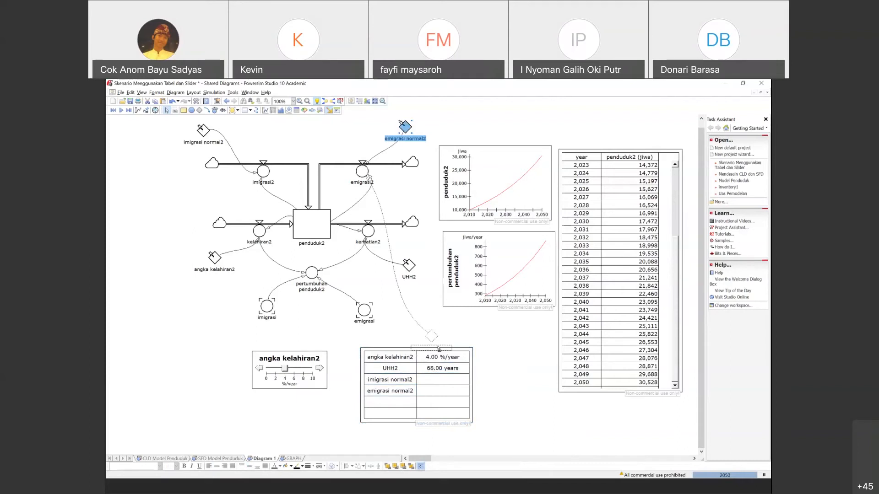
click(440, 365)
right_click(440, 365)
click(404, 149)
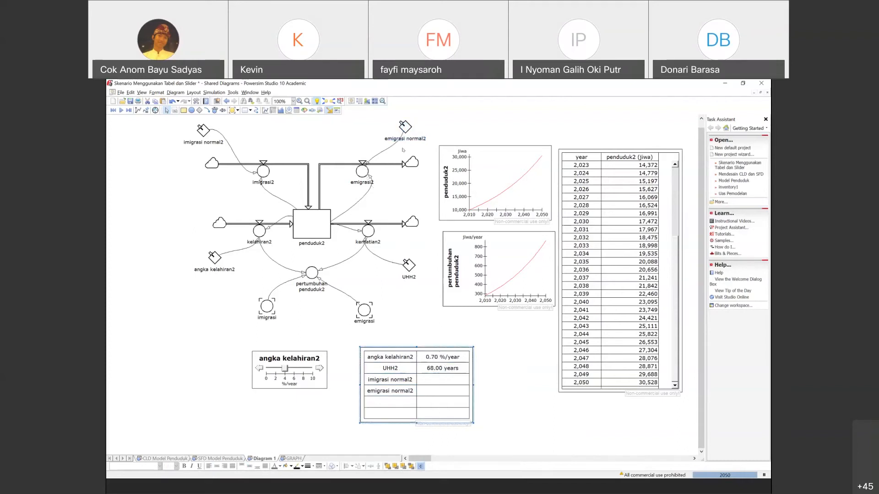
- Try to link emigrasi normal2 and imigrasi normal2 from the diagram to the third and fourth rows' value cells, and undo both assignments
click(402, 126)
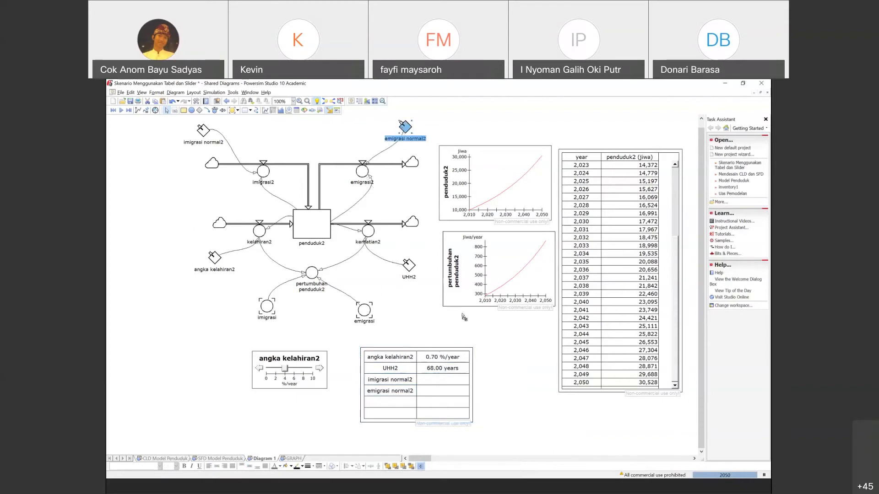
drag(440, 379, 439, 379)
click(213, 140)
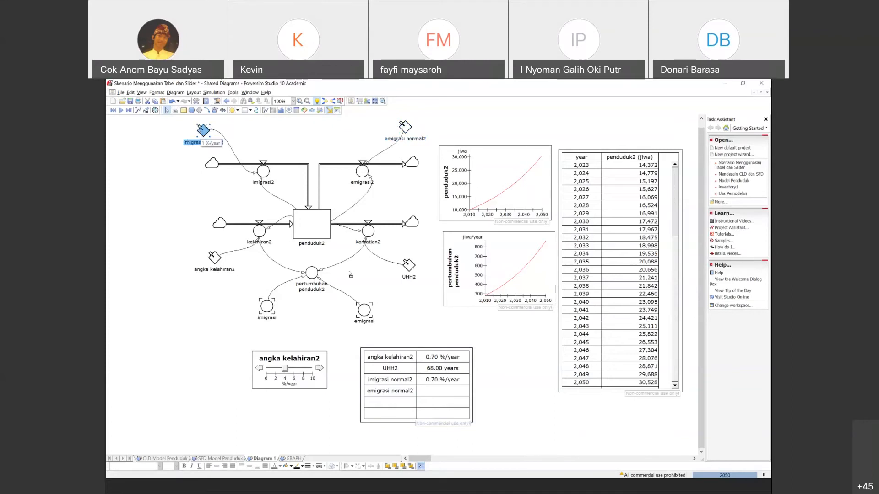
drag(350, 275, 442, 390)
click(496, 364)
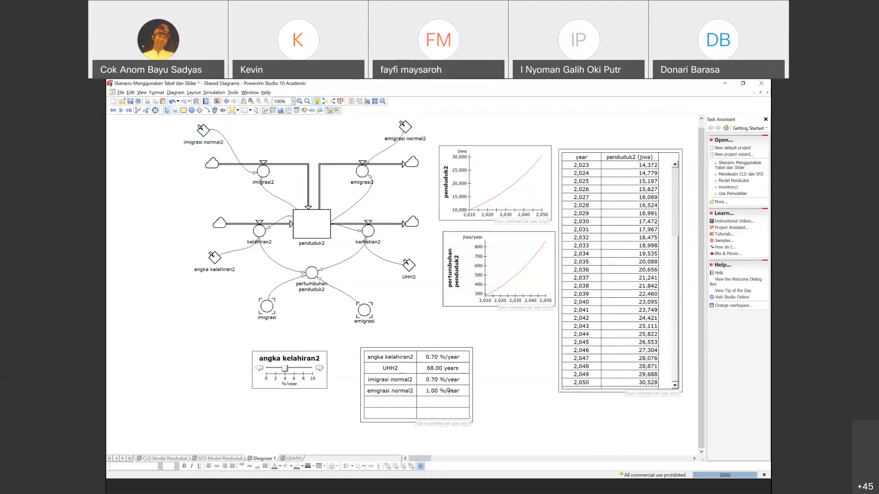
click(444, 391)
click(443, 379)
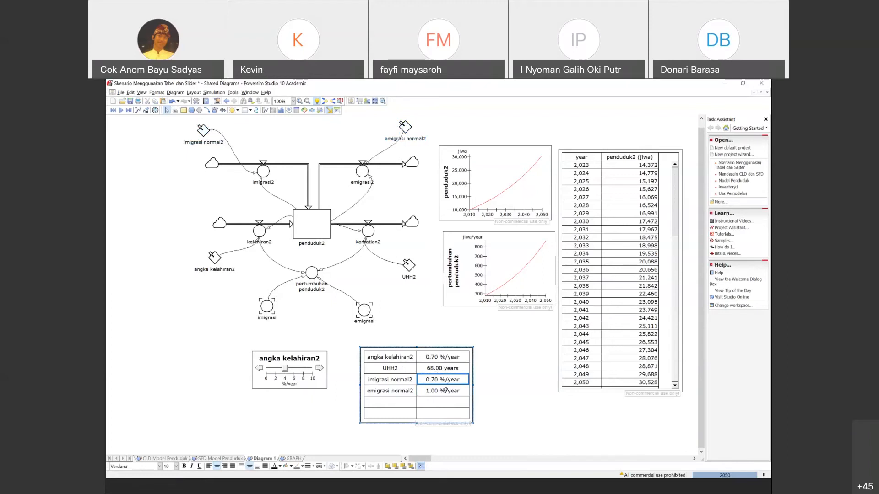
key(ctrl+z)
key(ctrl+z)
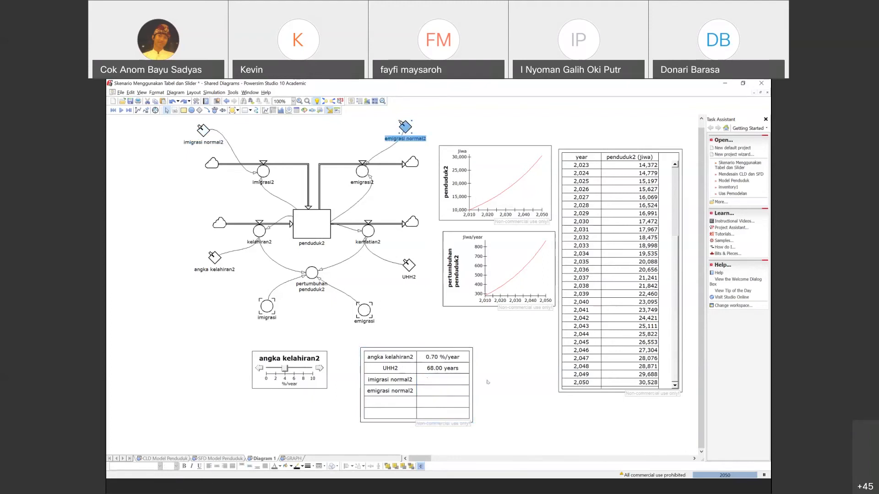
- Reassign the angka kelahiran2 parameter value to the value cell of the input table's first row
click(488, 382)
click(445, 352)
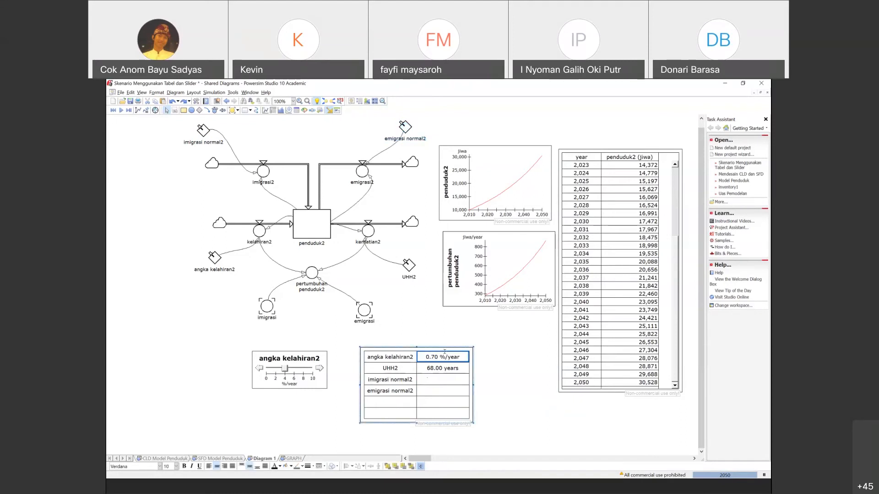
click(445, 352)
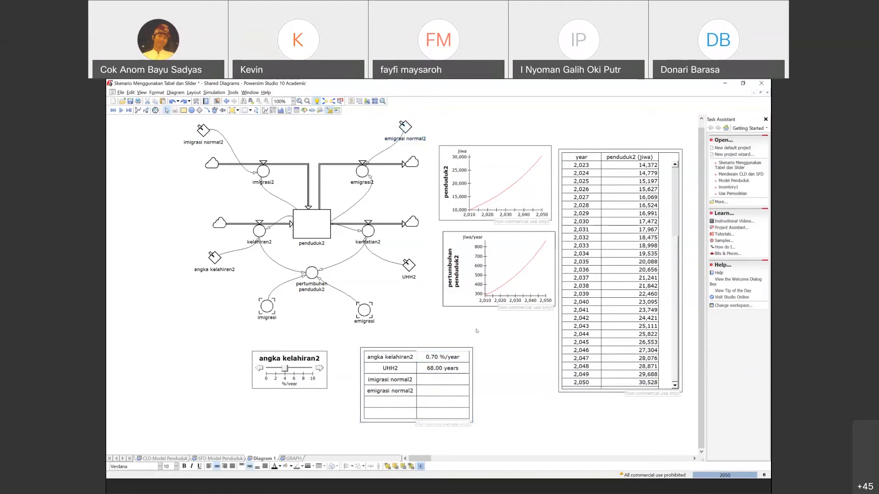
click(444, 356)
right_click(446, 354)
mouse_move(514, 422)
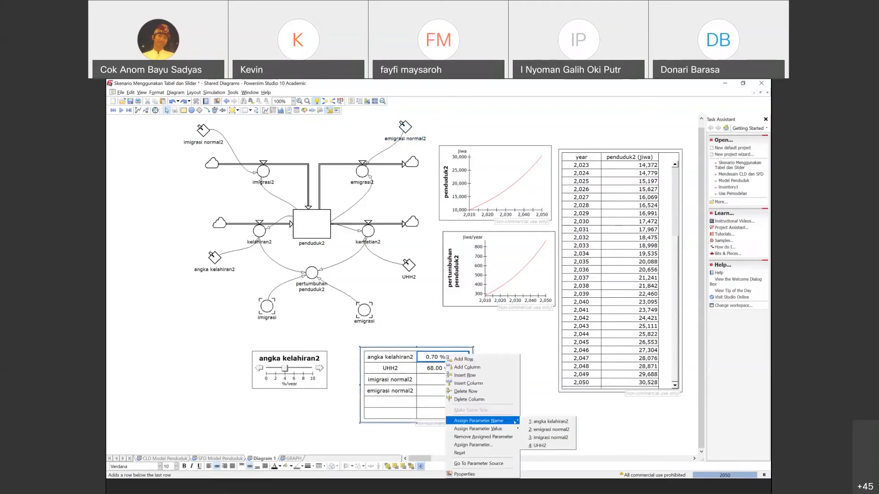
click(531, 430)
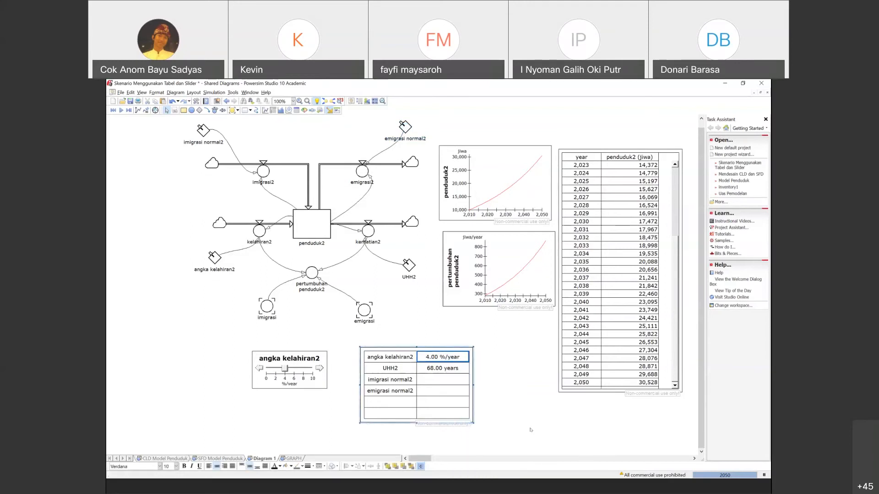
click(507, 405)
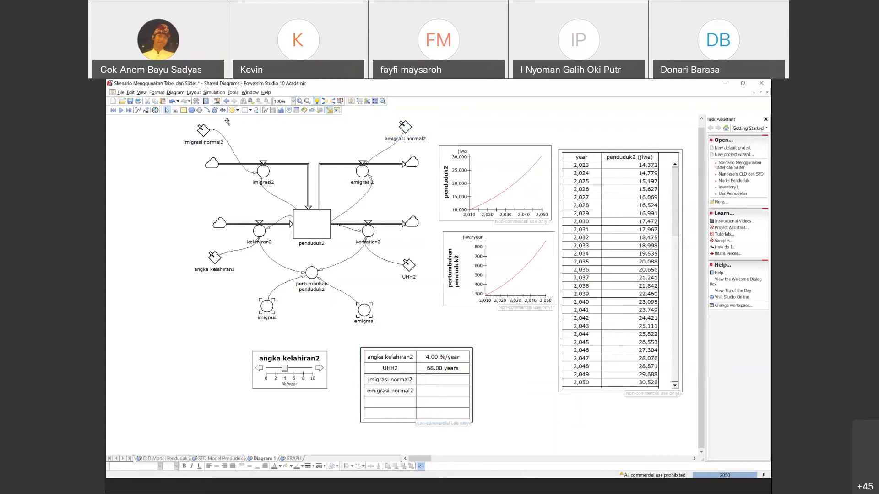
click(203, 130)
drag(450, 357, 447, 355)
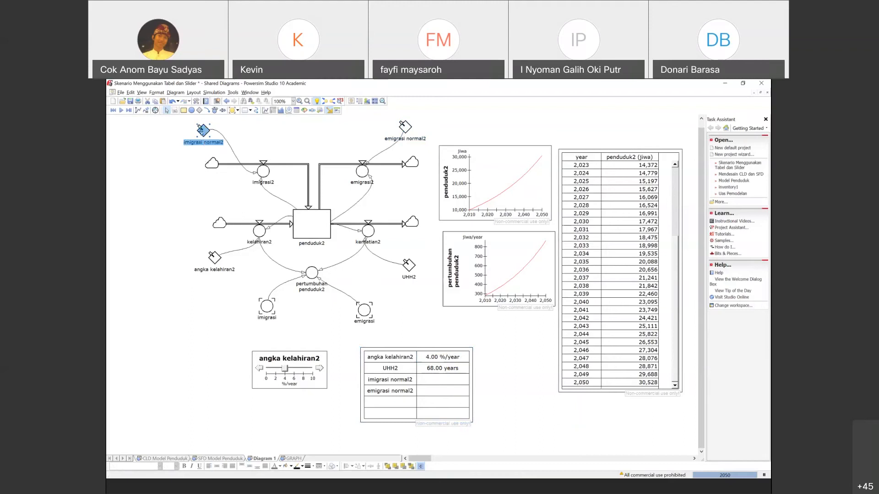
mouse_move(202, 132)
mouse_down()
mouse_move(373, 270)
mouse_move(374, 256)
mouse_move(201, 133)
mouse_up()
- Assign the imigrasi normal2 parameter value to the cell beside its name in the input table
click(432, 379)
right_click(432, 379)
mouse_move(490, 429)
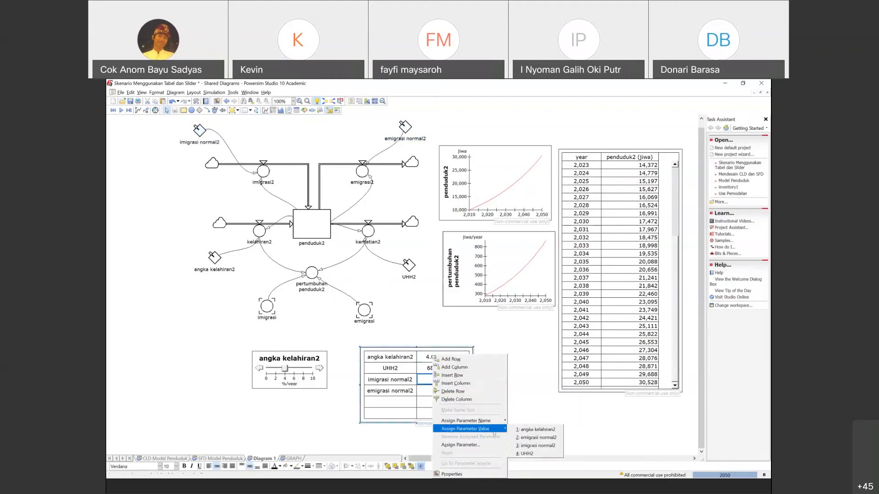
click(536, 446)
- Assign the UHH2 parameter value to the cell beside the emigrasi normal2 name in the fourth row
click(441, 389)
right_click(441, 389)
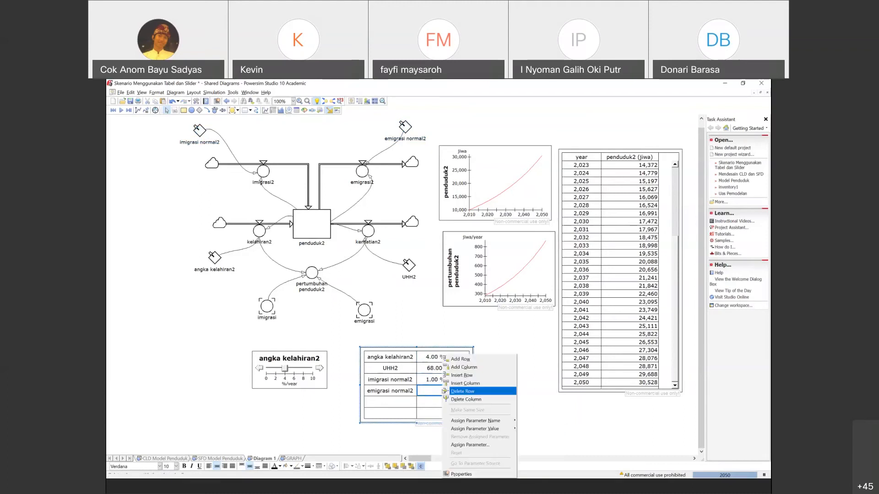
mouse_move(493, 427)
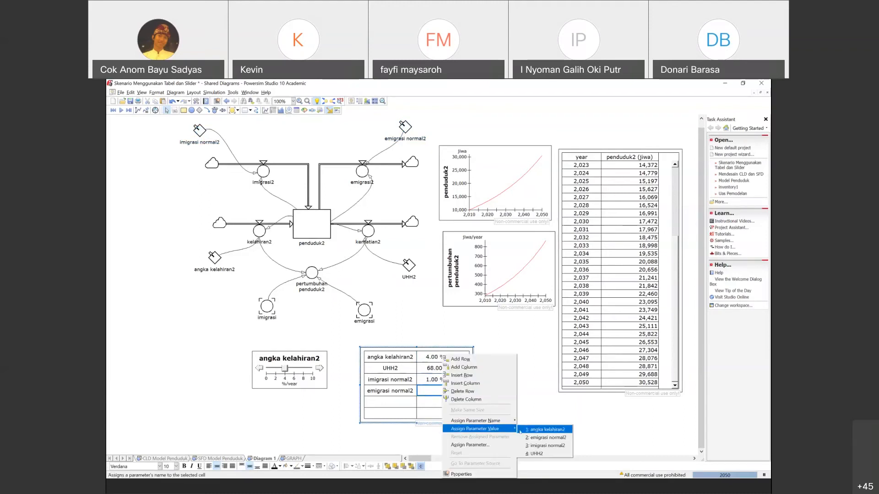
click(533, 453)
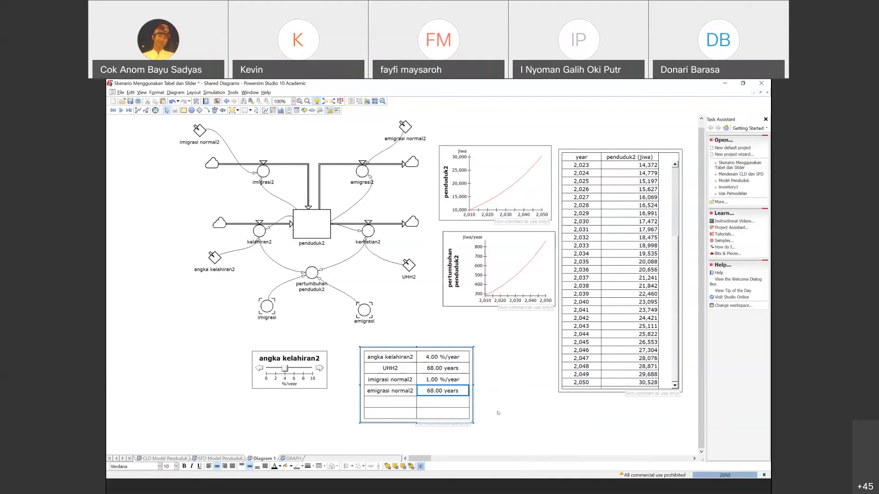
- Replace the fourth row's assigned value with the emigrasi normal2 parameter value
right_click(463, 391)
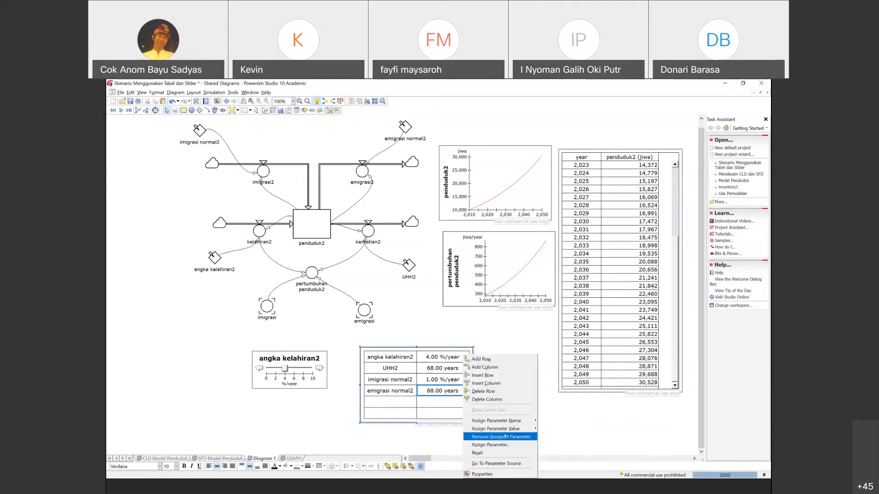
mouse_move(504, 428)
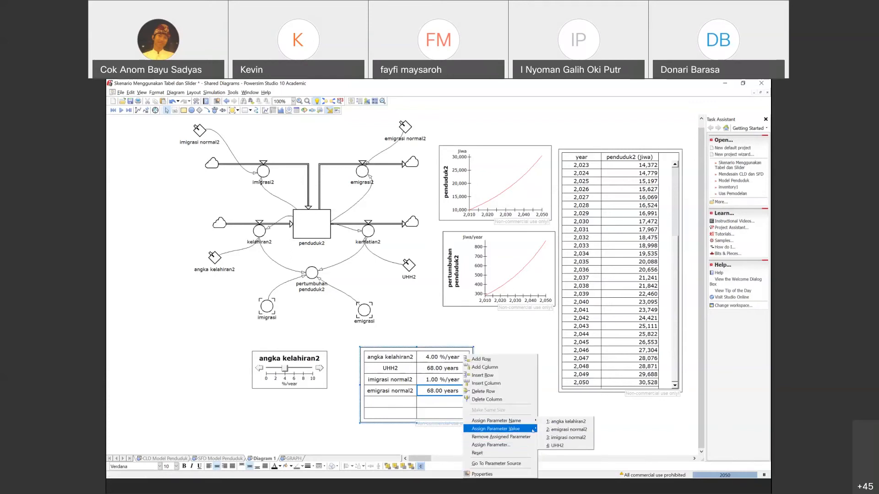
click(549, 438)
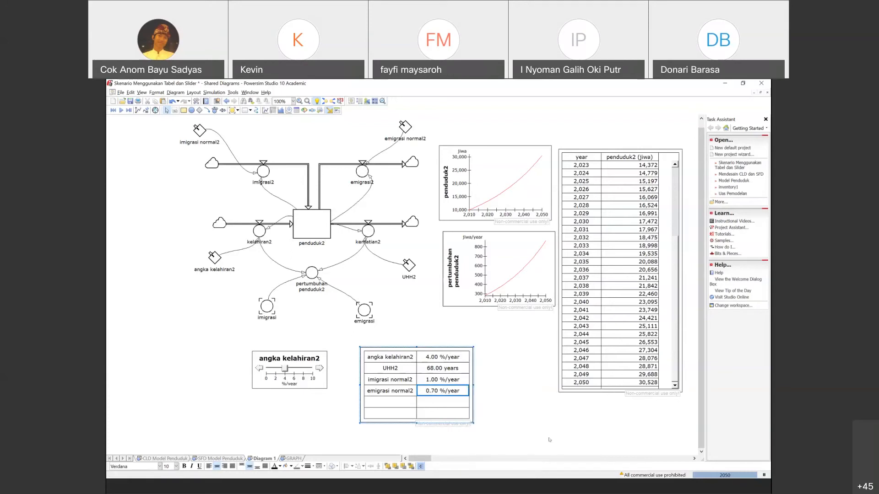
click(548, 433)
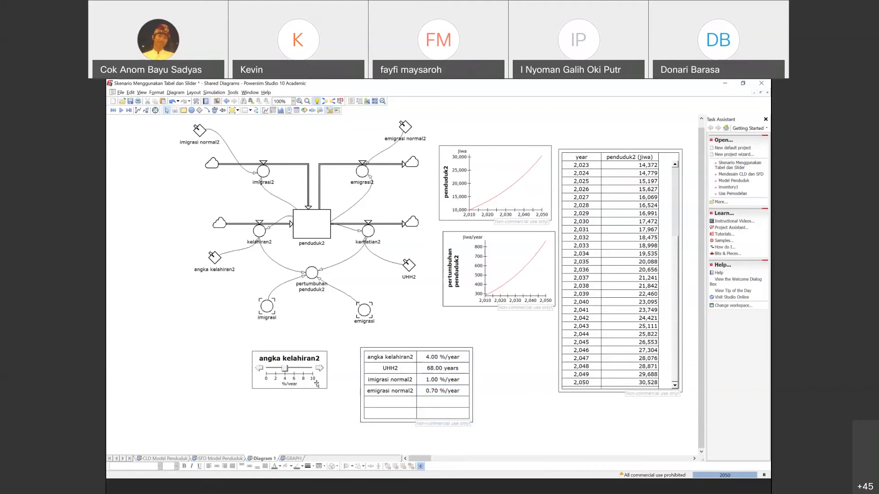
- Set angka kelahiran2 to 5.25 %/year with the slider
drag(284, 369, 291, 368)
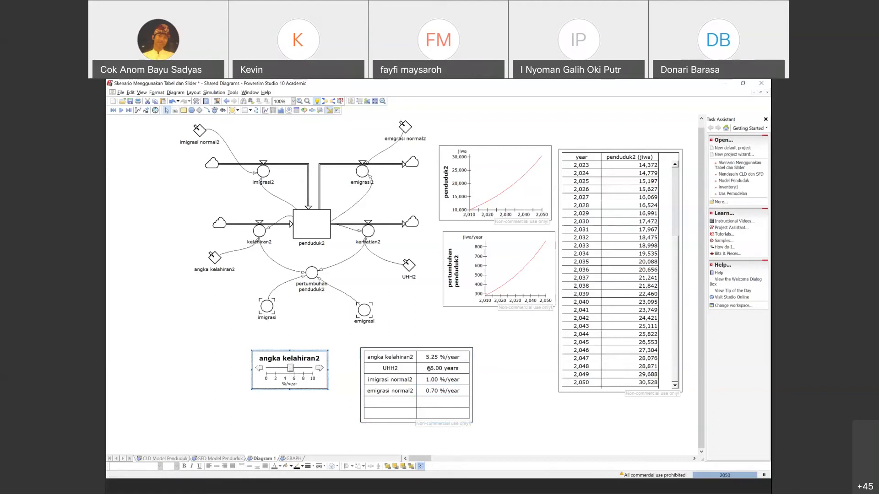
double_click(435, 357)
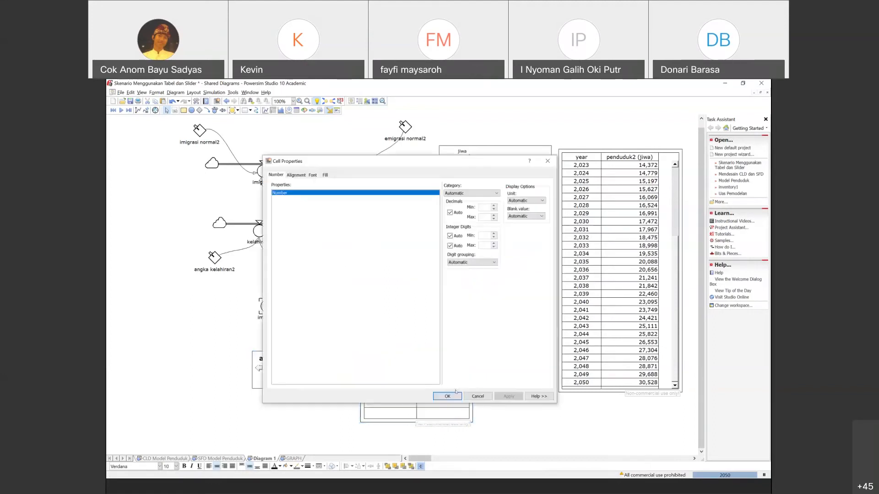
click(482, 397)
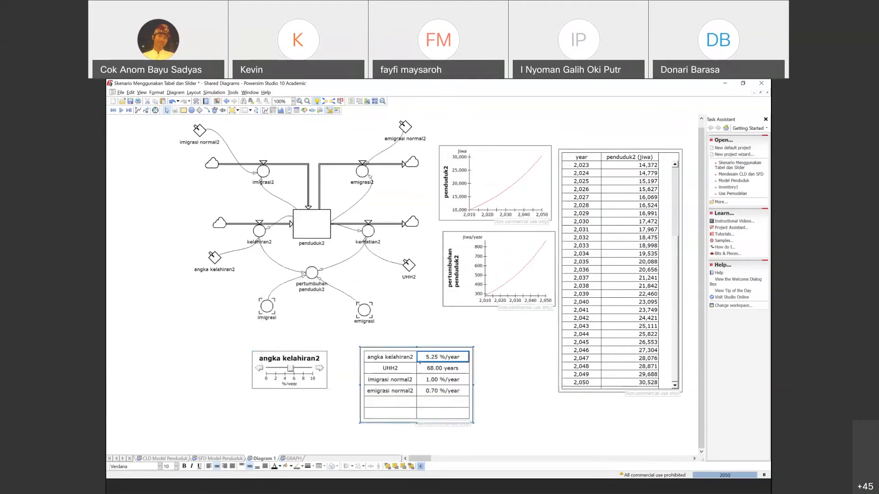
- Set the angka kelahiran2 value in the input table to 2.75 %/year
click(432, 355)
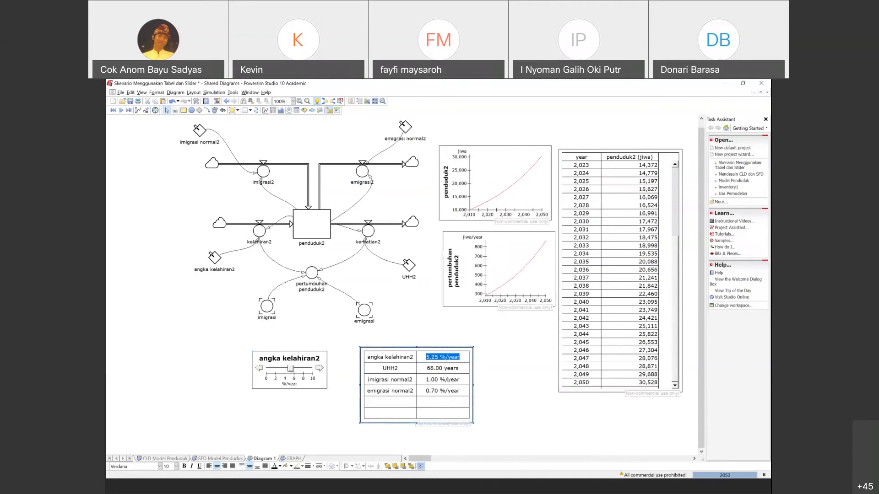
key(End)
key(BackSpace)
text(7)
key(BackSpace)
text(2)
click(511, 382)
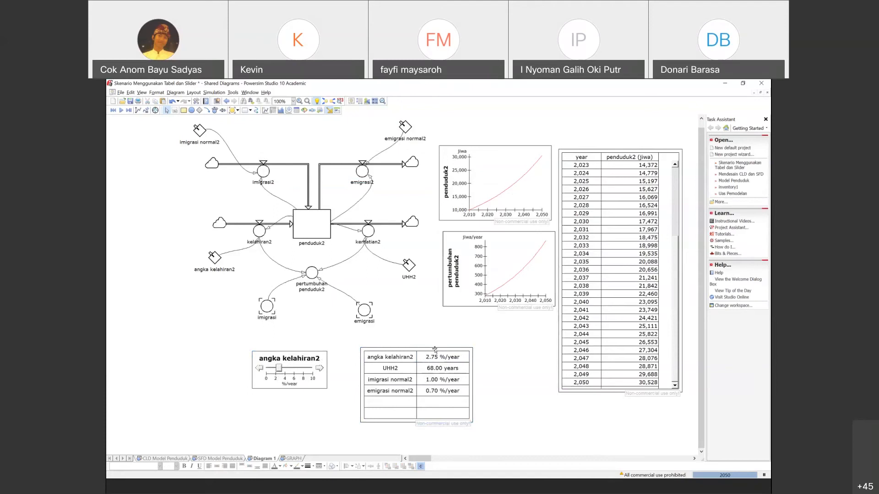
- Restore all permanent variables to their default values and reset the simulation to 2010
click(146, 111)
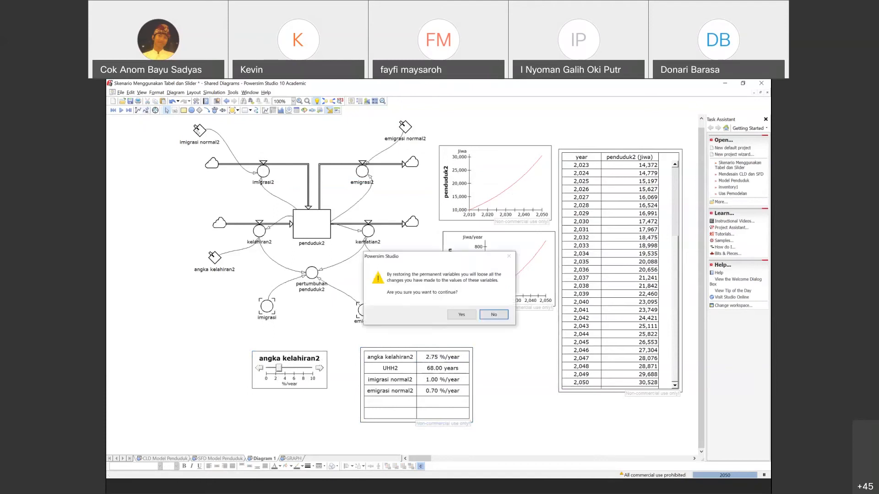
click(462, 315)
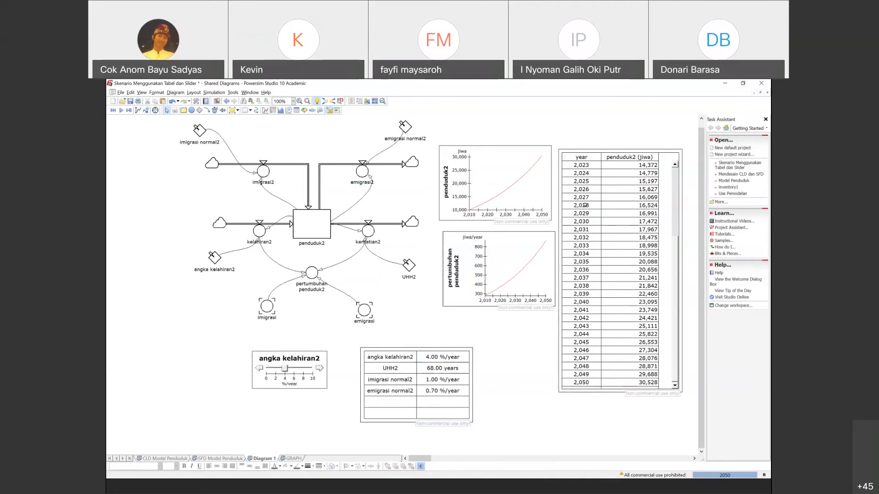
click(113, 111)
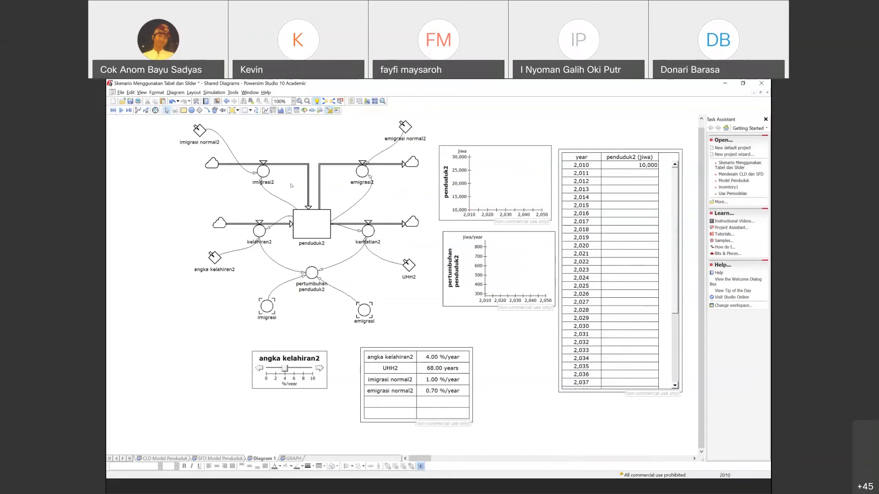
click(129, 110)
click(129, 111)
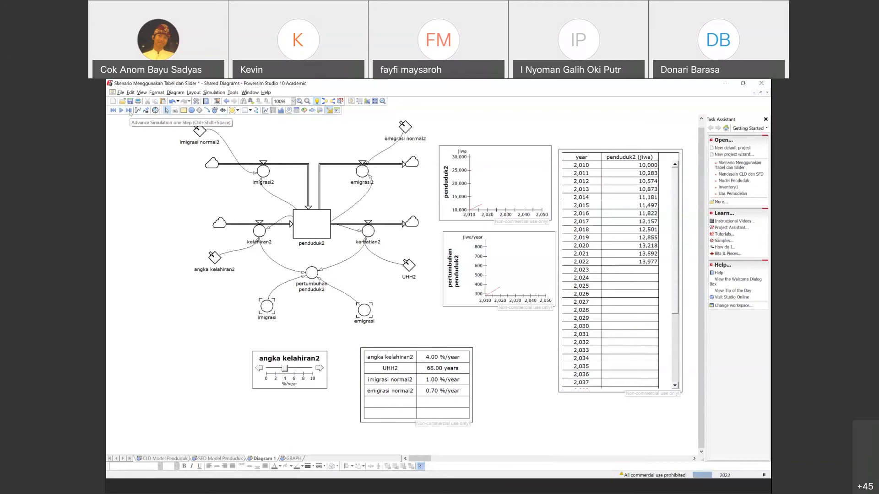
click(129, 111)
click(113, 111)
- Advance the simulation year by year from 2010 to 2029 with the default constants
click(129, 111)
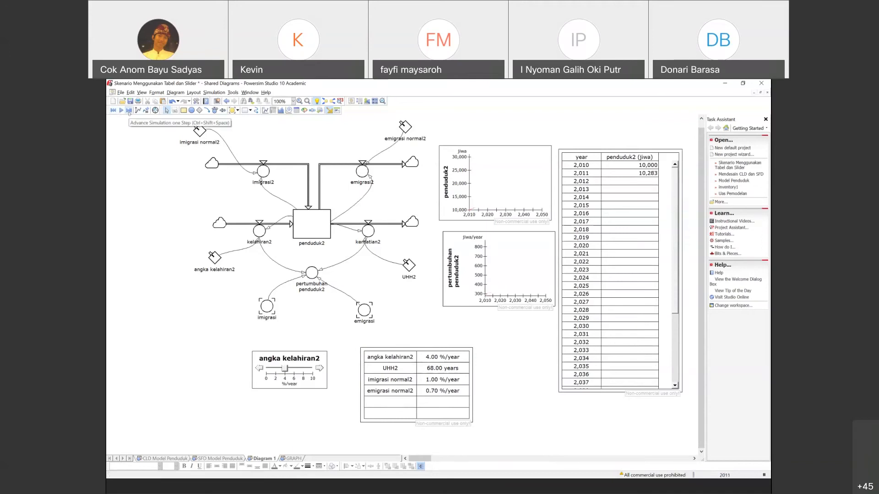
click(129, 112)
click(129, 112)
click(129, 111)
click(129, 111)
click(129, 111)
click(129, 111)
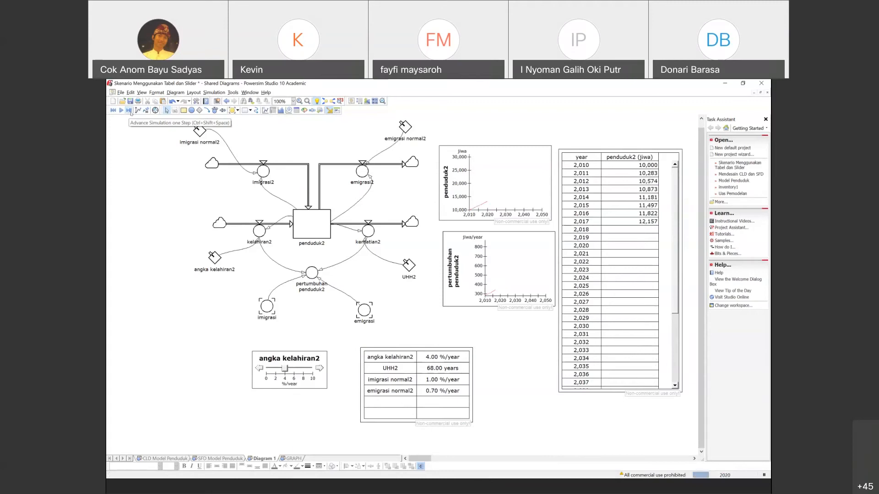
click(131, 112)
click(131, 112)
click(129, 110)
click(129, 111)
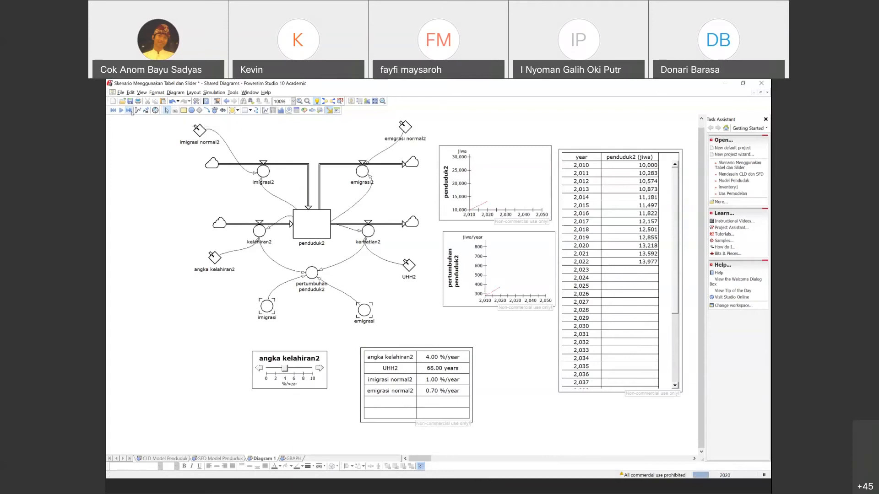
click(130, 111)
click(130, 111)
click(130, 110)
click(130, 110)
click(130, 111)
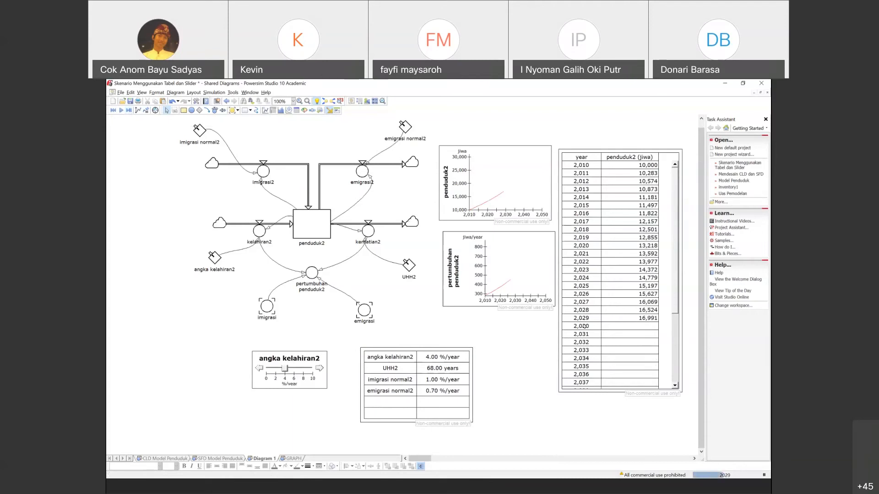
- Set the angka kelahiran2 value in the input table to 2.75 %/year with the simulation paused at 2029
drag(676, 298, 674, 381)
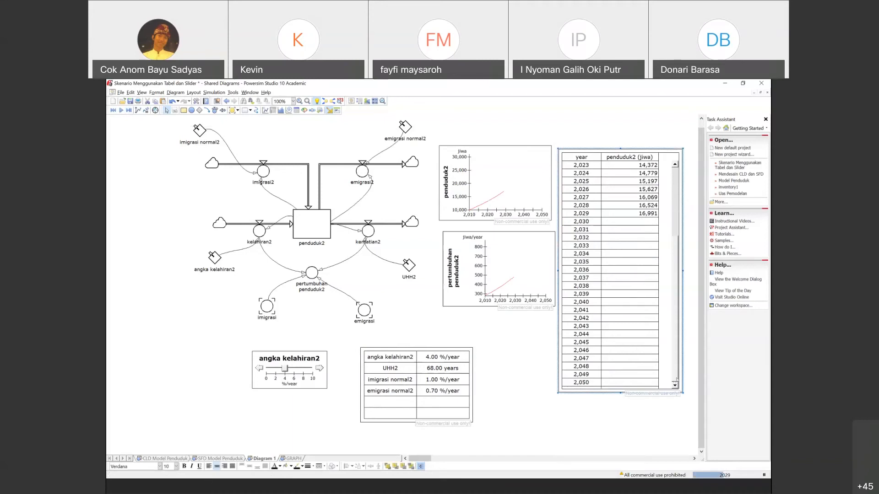
click(434, 360)
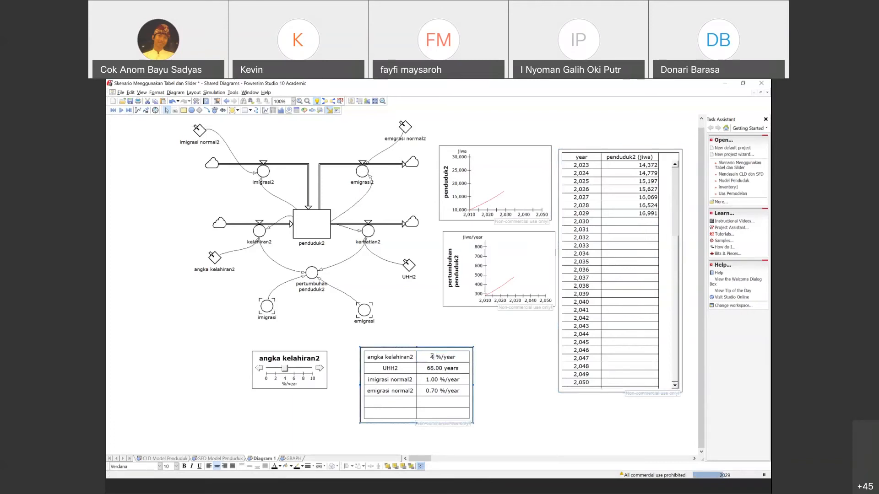
text(2.75)
click(485, 329)
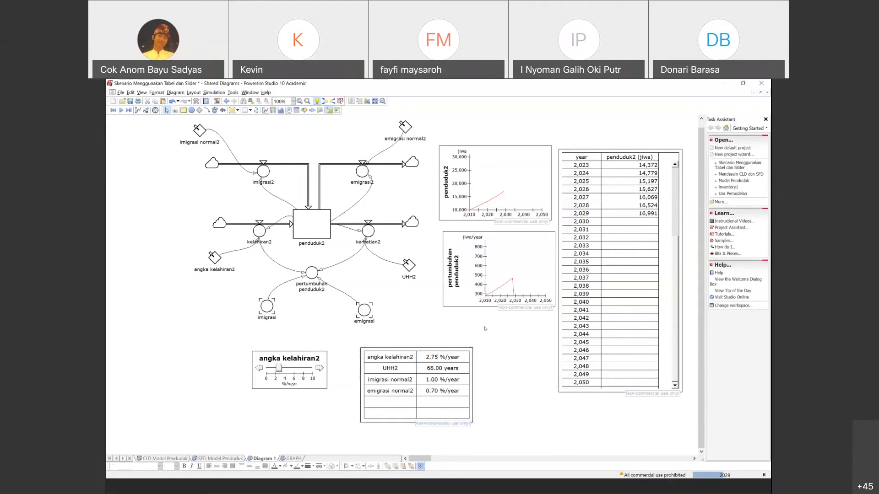
- Advance the simulation year by year from 2029 to 2050 under the lowered birth rate
click(129, 111)
click(129, 111)
click(129, 110)
click(129, 110)
click(129, 110)
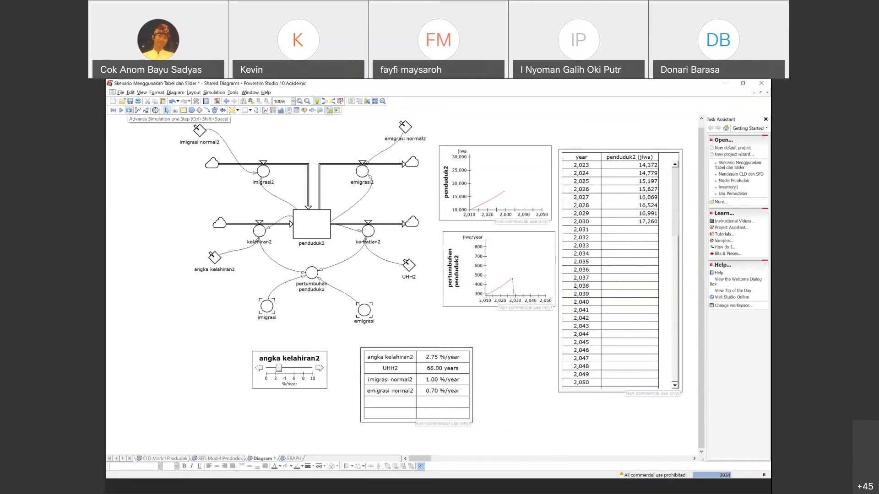
click(129, 111)
click(129, 111)
click(129, 110)
click(129, 110)
click(129, 111)
click(129, 110)
click(129, 110)
click(129, 110)
click(129, 110)
click(130, 110)
click(129, 110)
click(129, 110)
click(129, 110)
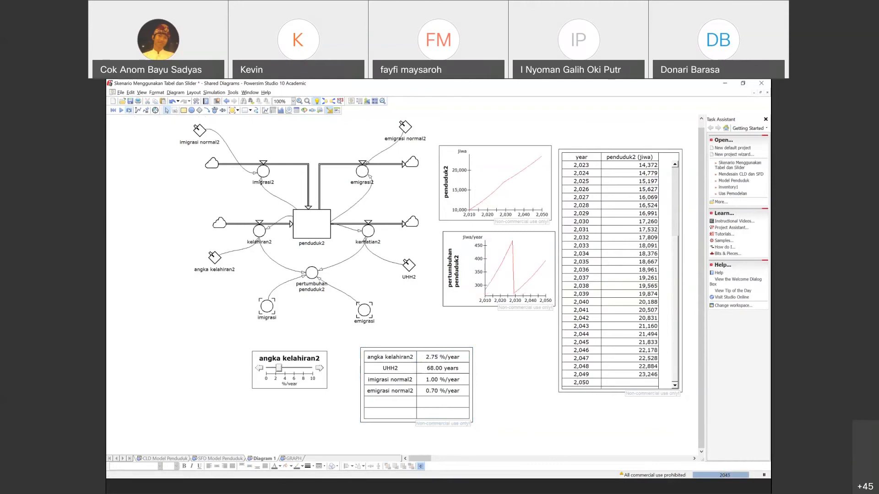
click(129, 110)
click(129, 110)
click(129, 111)
click(129, 111)
click(130, 110)
click(129, 111)
click(129, 110)
click(129, 110)
click(129, 110)
click(129, 110)
click(129, 110)
click(129, 111)
click(129, 110)
- Restore the permanent variables' default values and advance the reset simulation year by year to 2029
click(146, 110)
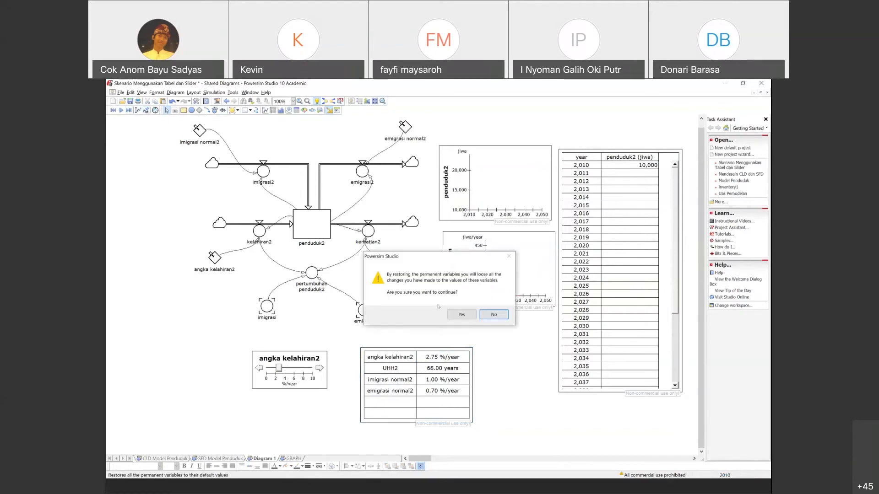
click(469, 315)
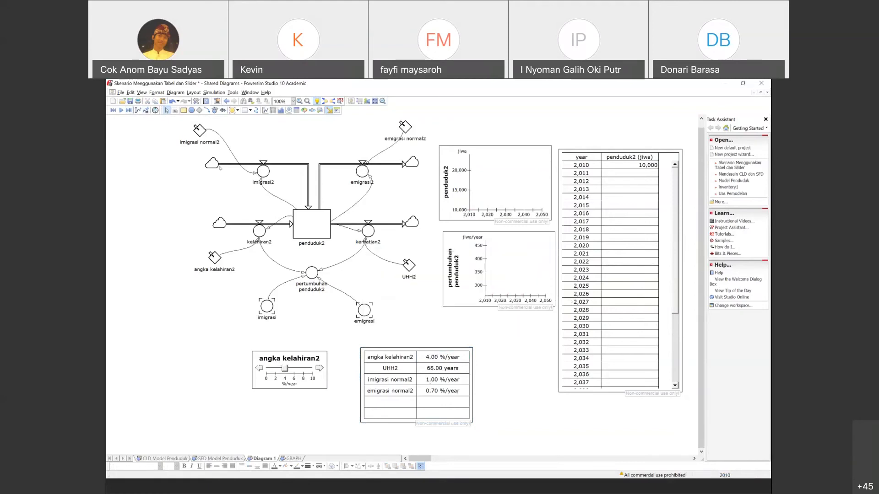
click(130, 110)
click(129, 110)
click(129, 111)
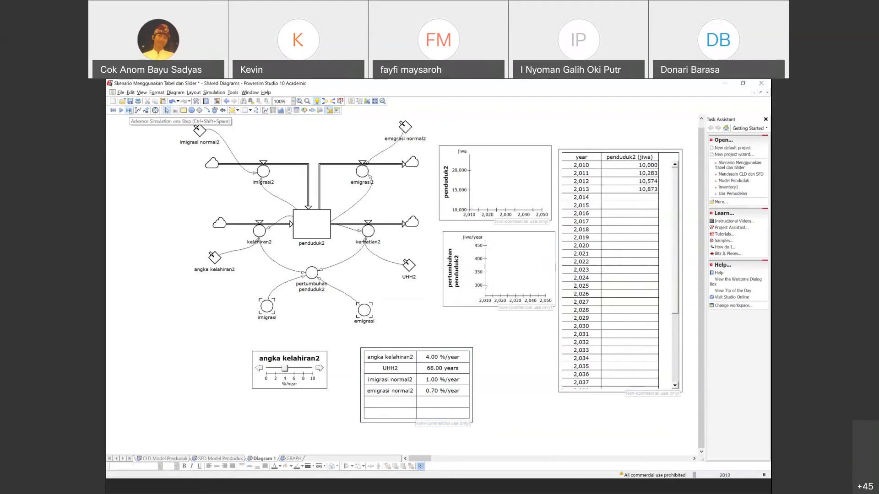
click(129, 110)
click(129, 111)
click(129, 110)
click(130, 111)
click(129, 111)
click(129, 111)
click(129, 111)
click(130, 110)
click(129, 111)
click(130, 111)
double_click(130, 111)
click(130, 111)
click(129, 111)
click(129, 111)
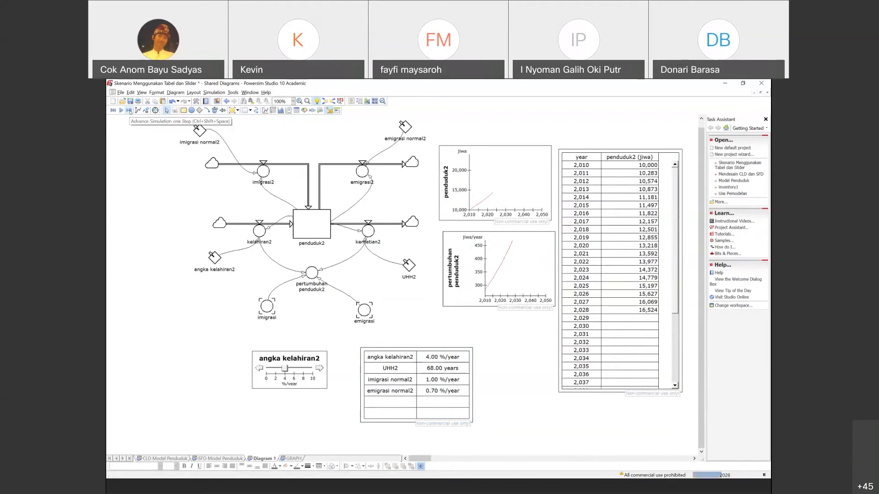
click(129, 111)
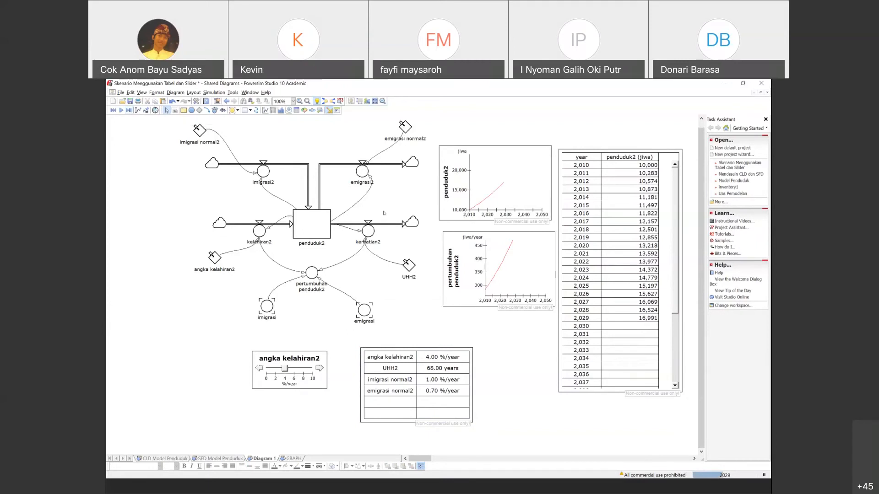
- Set the angka kelahiran2 value in the input table to 2.75 %/year
double_click(432, 356)
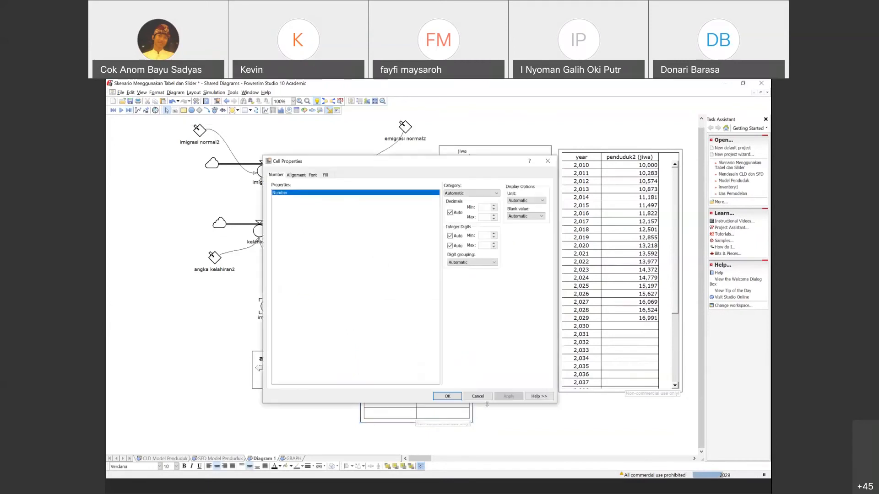
click(478, 396)
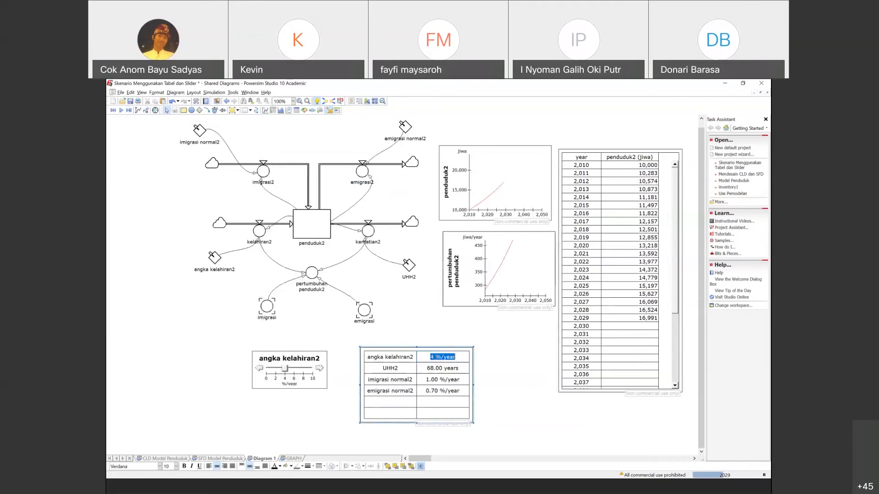
click(436, 357)
key(BackSpace)
text(2.75)
click(505, 364)
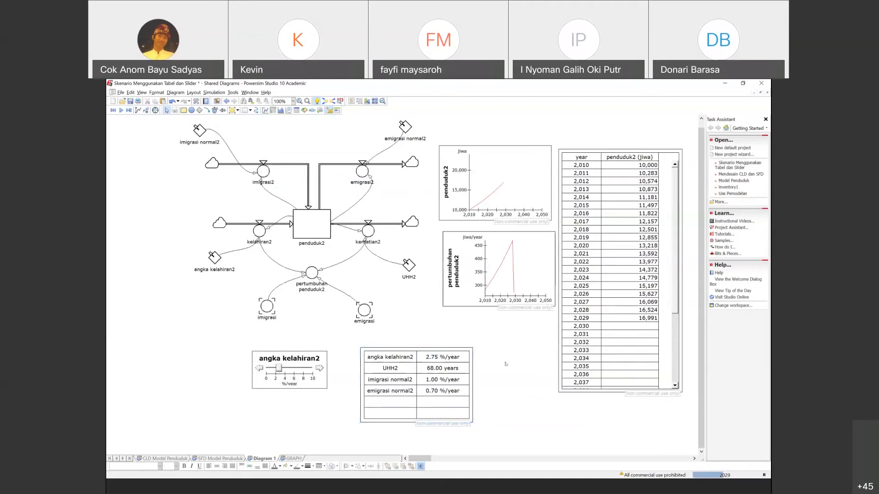
- Bring the years up to 2050 into view in the results table and advance the simulation year by year to 2045
click(673, 379)
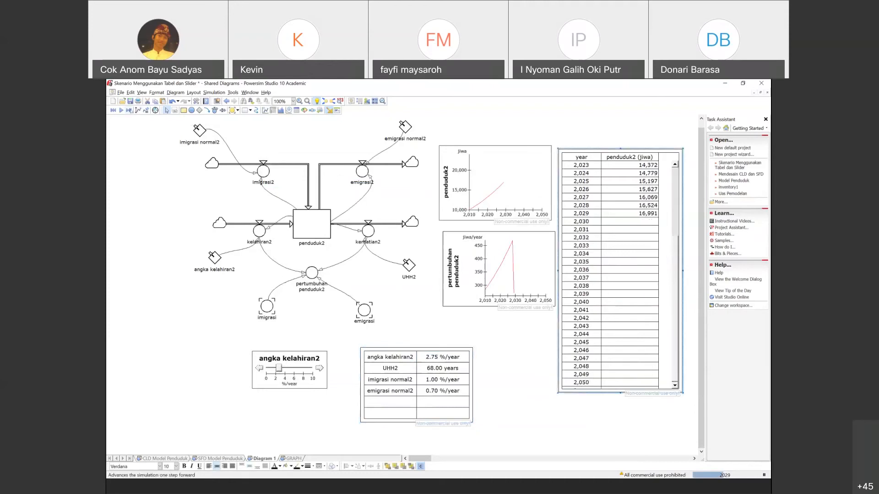
click(131, 111)
click(131, 111)
click(131, 111)
click(131, 111)
click(131, 111)
click(131, 111)
click(131, 110)
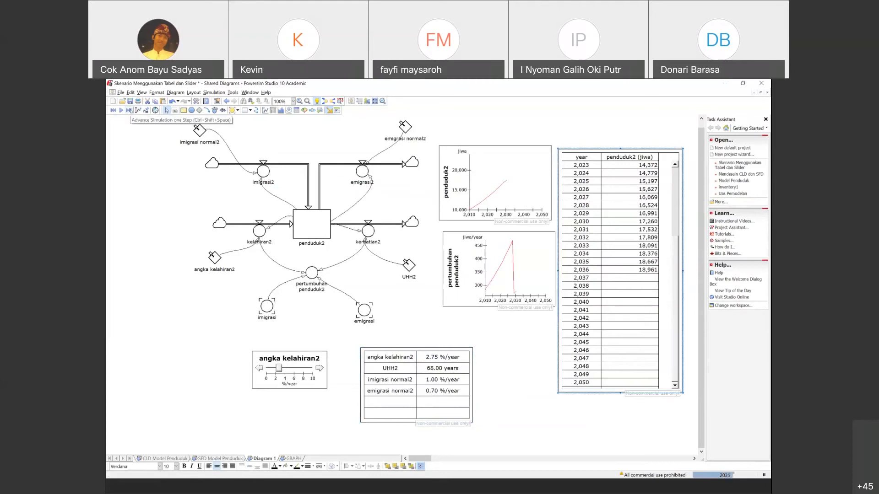
click(131, 111)
click(131, 111)
click(131, 111)
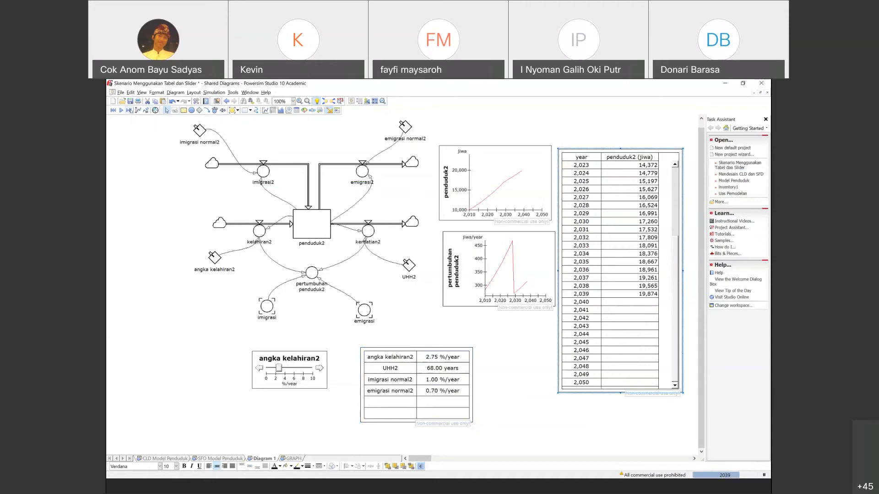
click(131, 111)
click(131, 111)
click(131, 111)
click(131, 111)
click(131, 111)
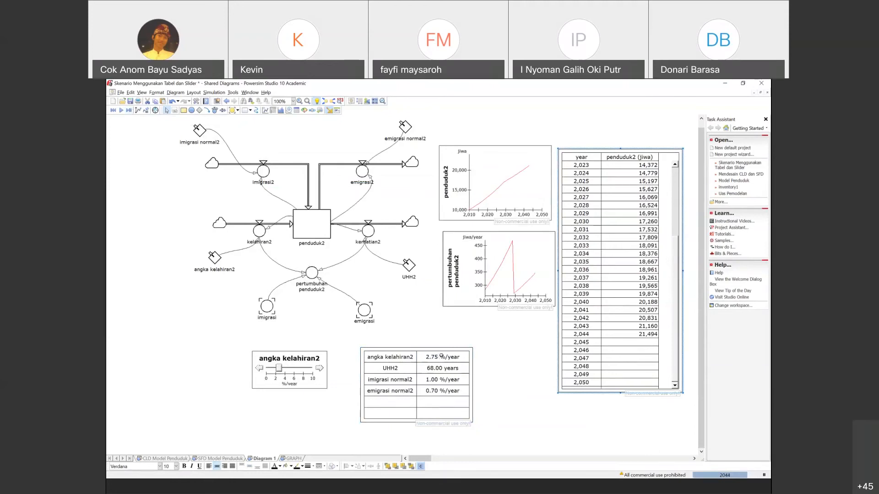
click(130, 111)
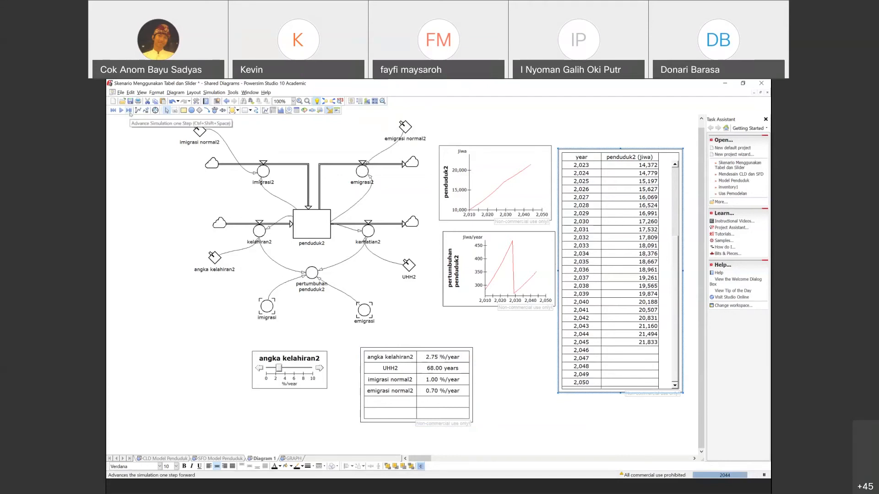
- Set angka kelahiran2 to 2 %/year in the input table and continue advancing the simulation from 2045 to 2050
click(431, 357)
click(431, 357)
click(438, 357)
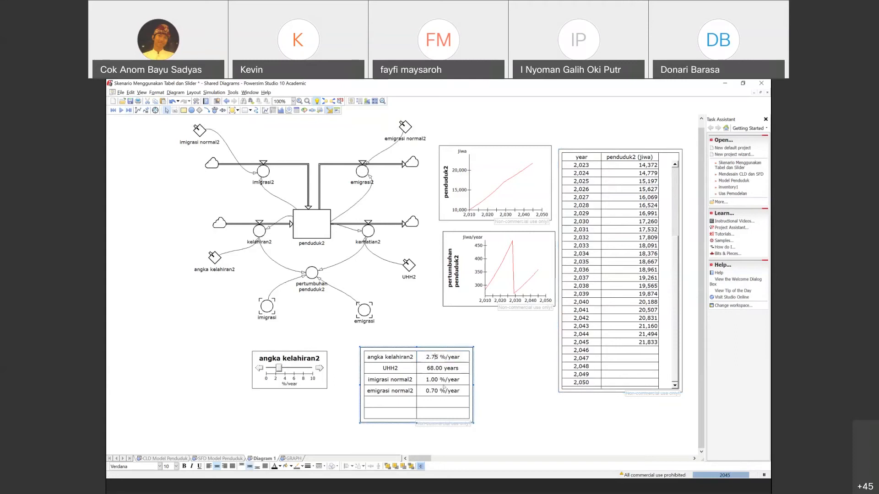
key(BackSpace)
key(BackSpace)
key(BackSpace)
click(137, 170)
click(129, 111)
click(129, 111)
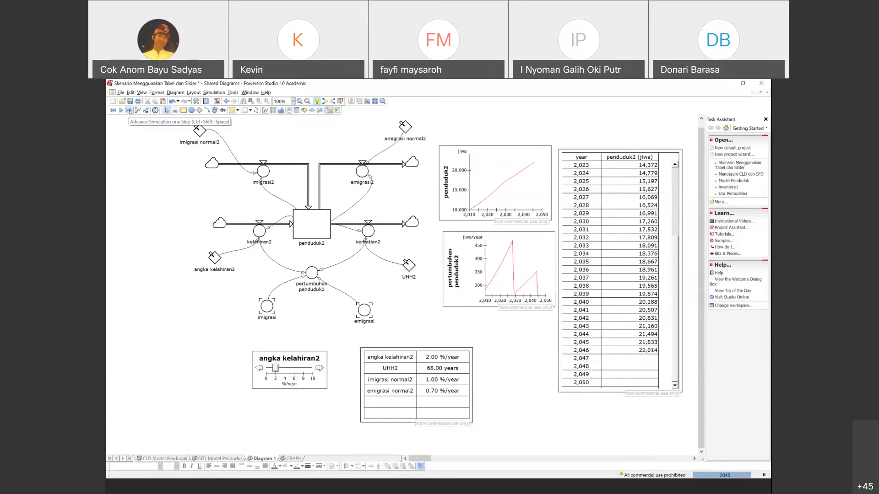
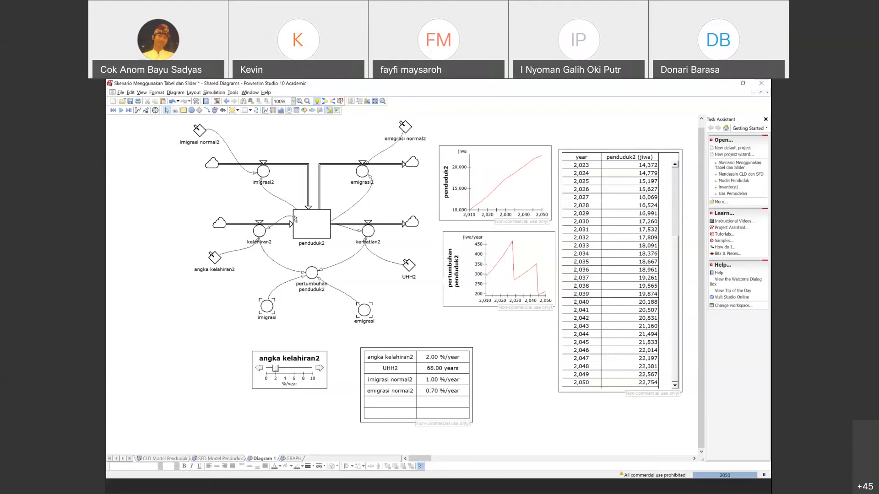
mouse_move(295, 220)
click(509, 99)
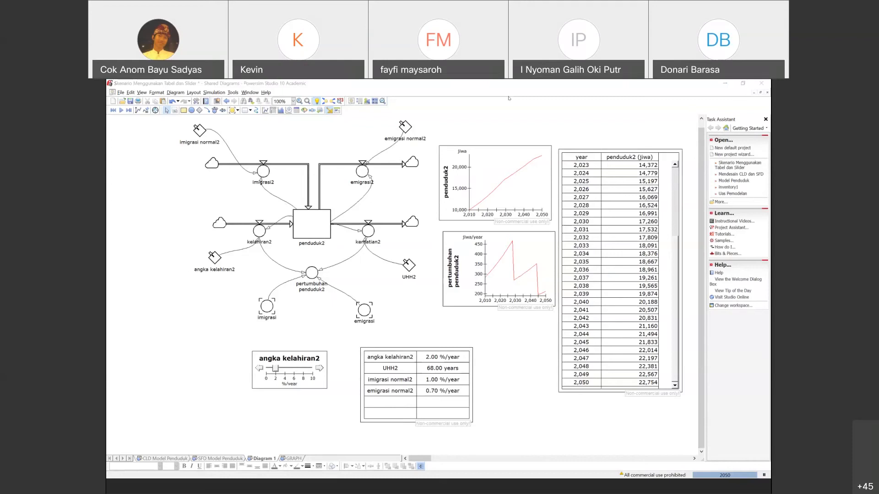